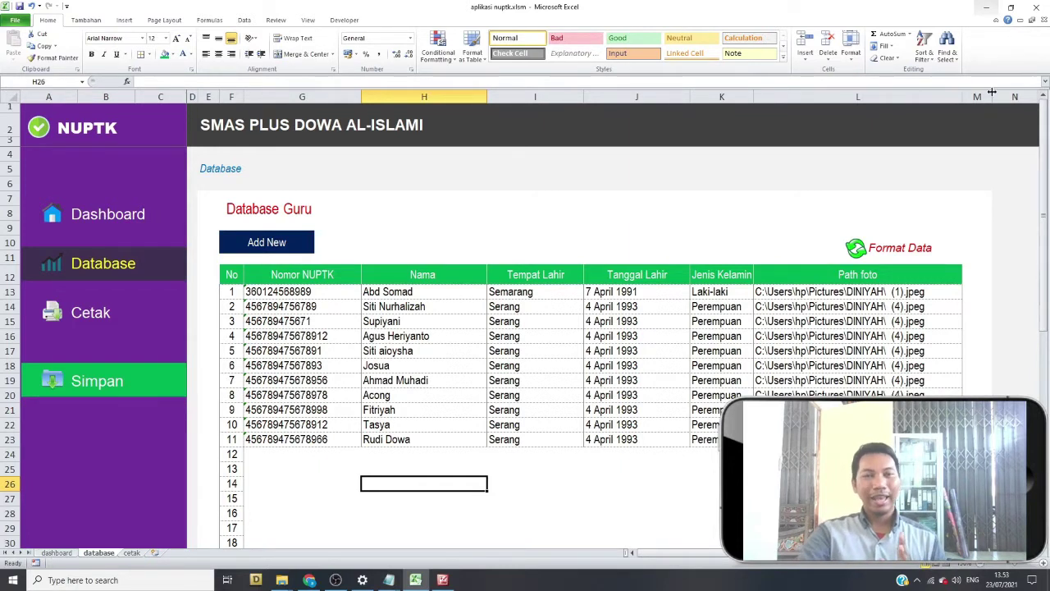
- Inspect birthplace, photo path and gender values in the Database Guru teacher table
left_click(557, 382)
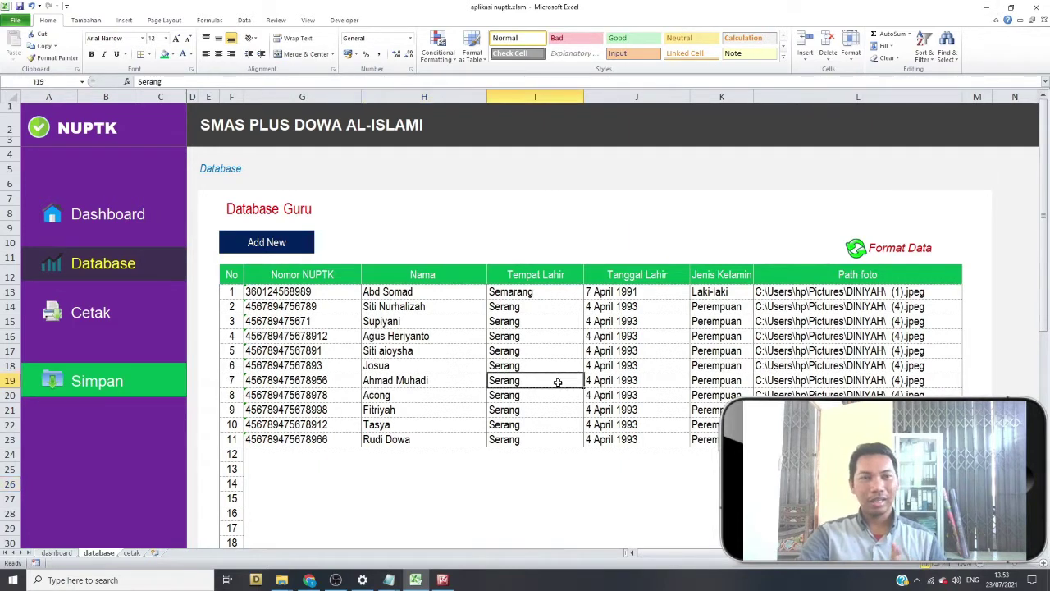
left_click(679, 363)
left_click(808, 370)
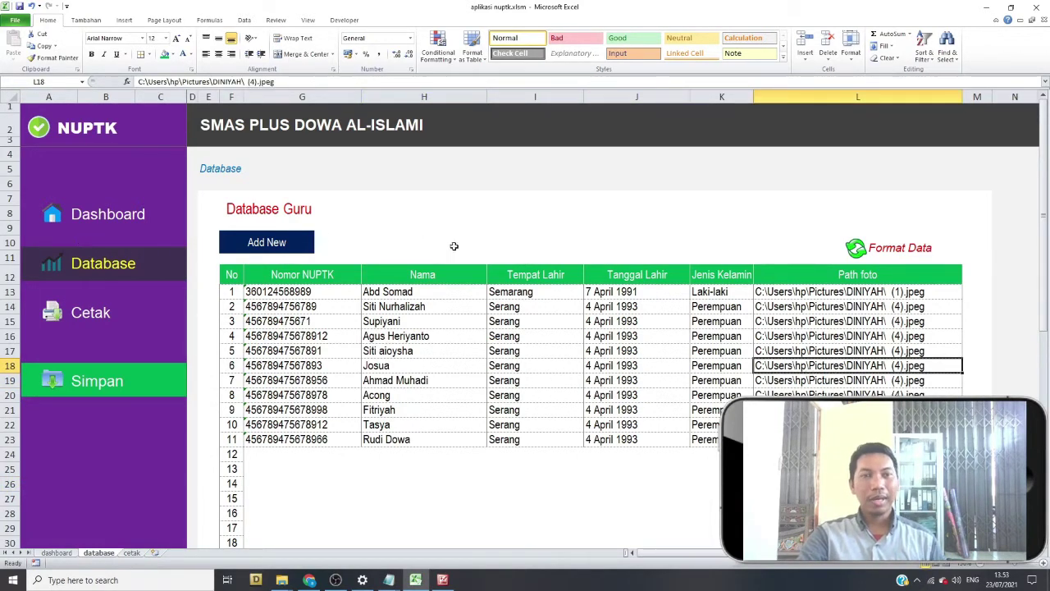
left_click(740, 363)
- Glance at the Dashboard page, then return to the Database sheet and highlight the teacher table
left_click(99, 220)
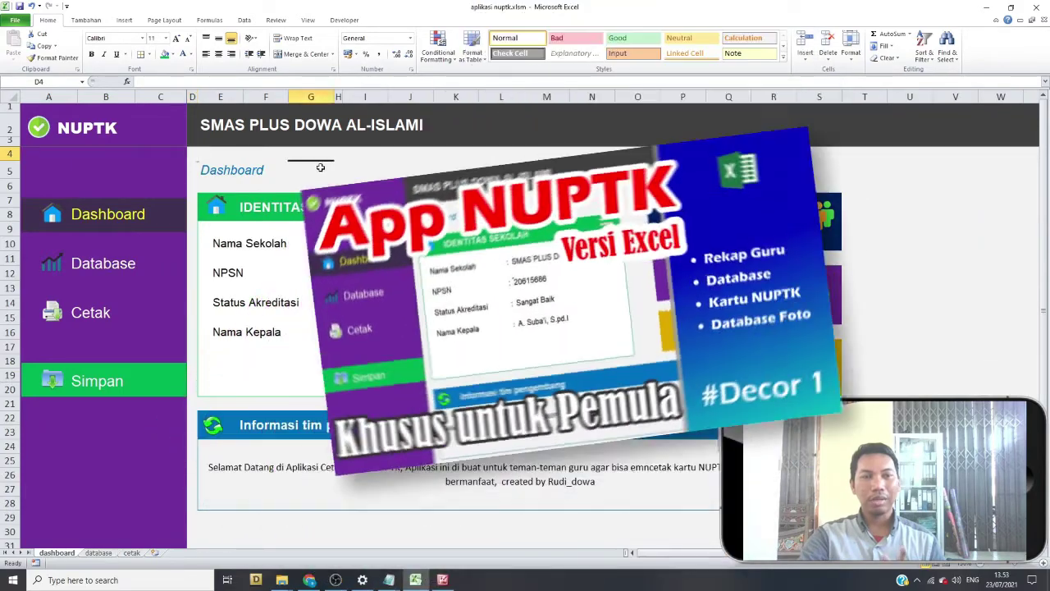
mouse_move(317, 170)
left_mouse_down()
mouse_move(771, 173)
mouse_move(886, 509)
left_mouse_up()
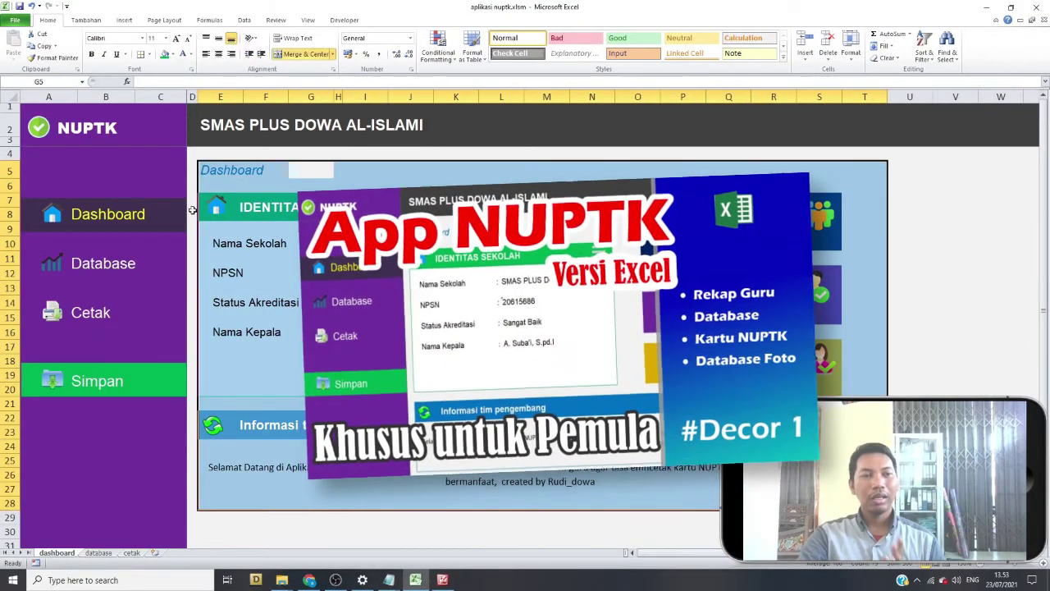
left_click(532, 173)
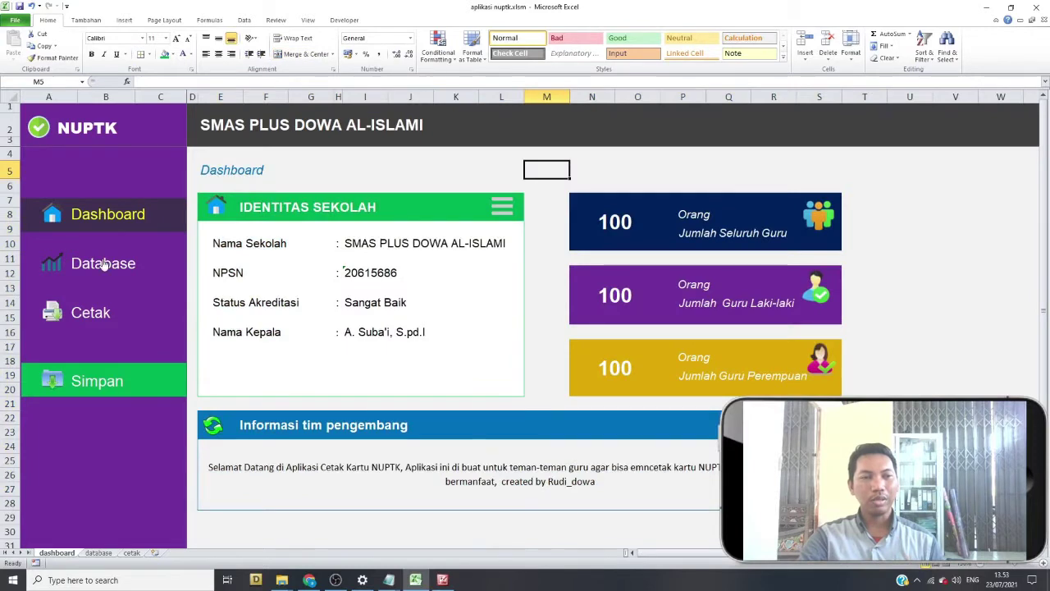
left_click(102, 264)
left_click_drag(373, 213, 480, 465)
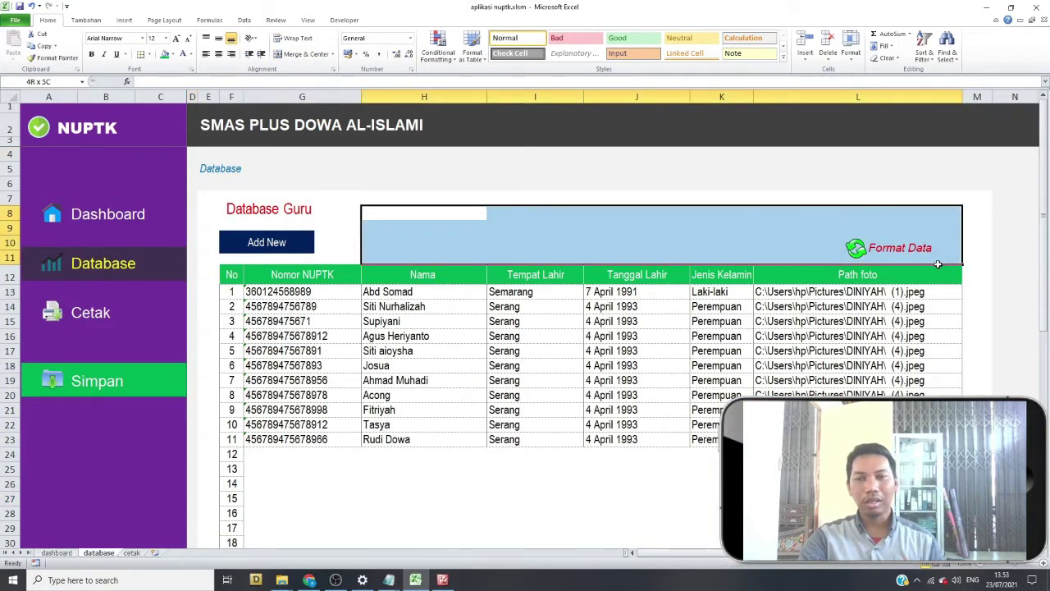
left_click(447, 473)
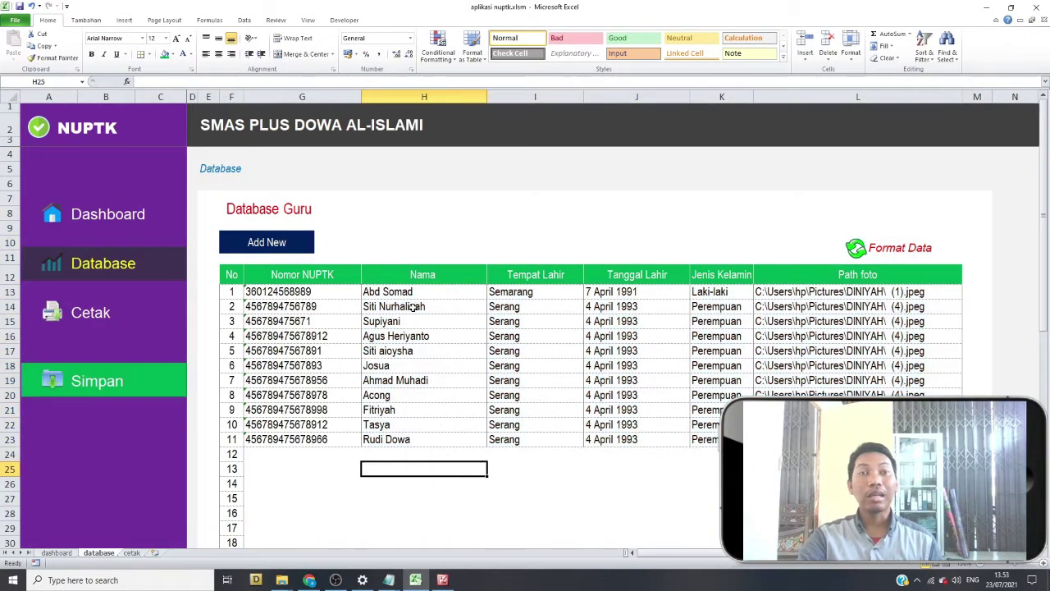
- Open the add-new-teacher form and close it without saving
left_click(399, 226)
left_click(246, 246)
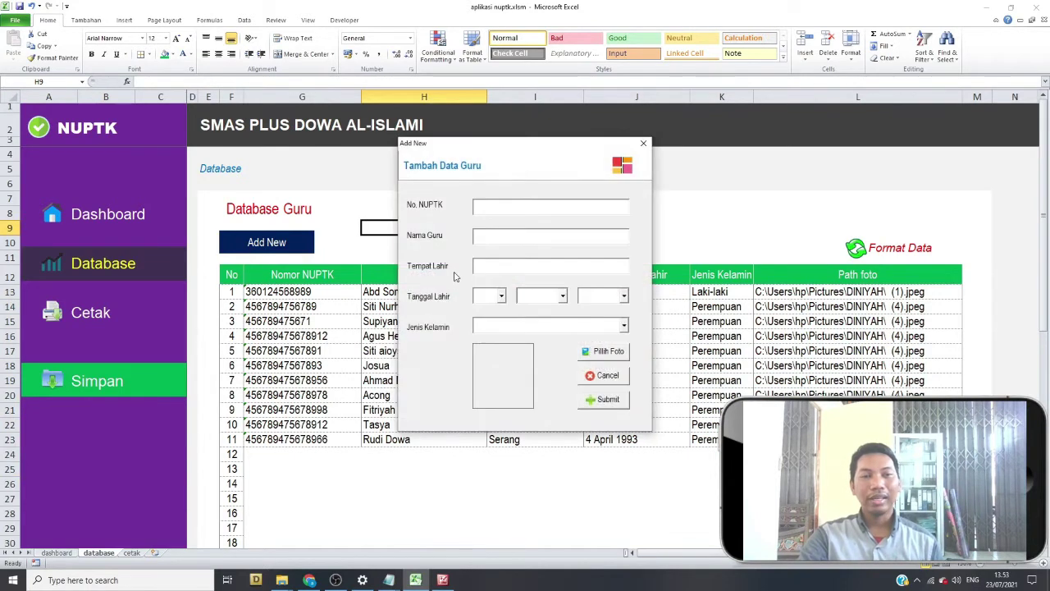
left_click(643, 143)
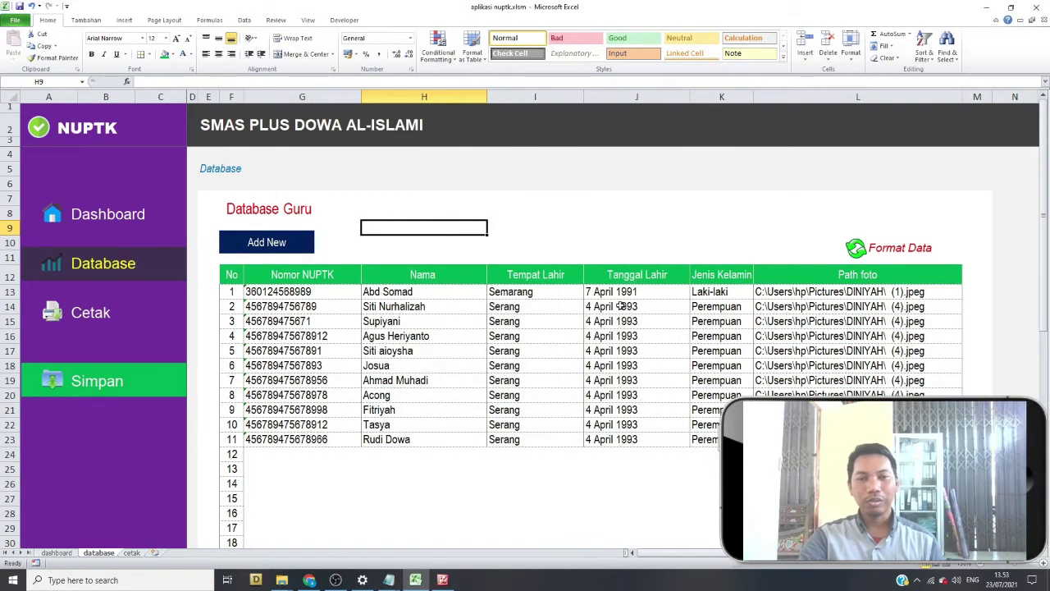
- Highlight the sample teacher records, then switch to the empty Cetak page
left_click_drag(279, 306, 788, 424)
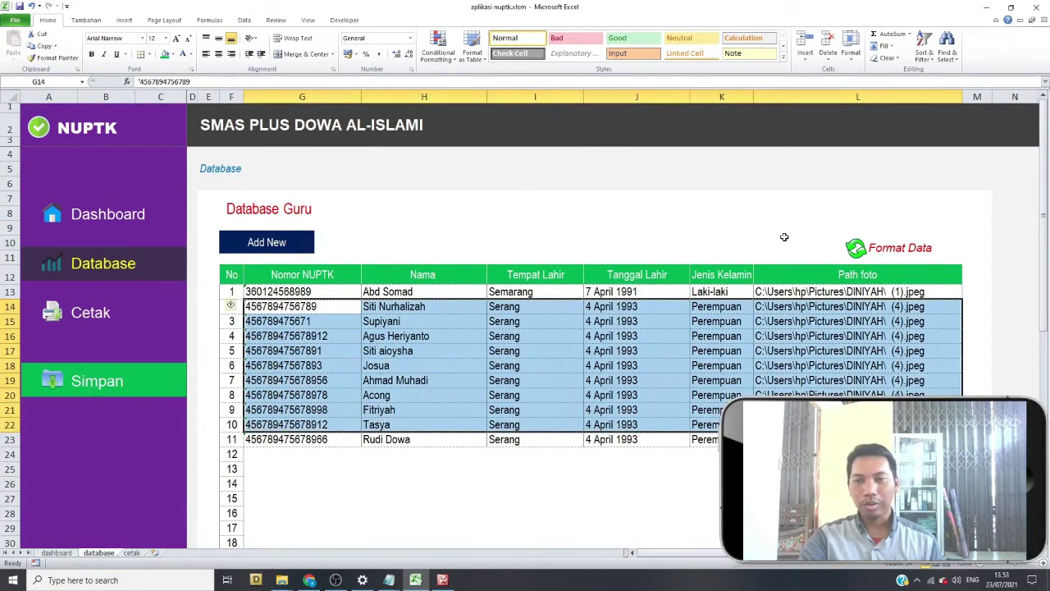
left_click(784, 237)
left_click(686, 220)
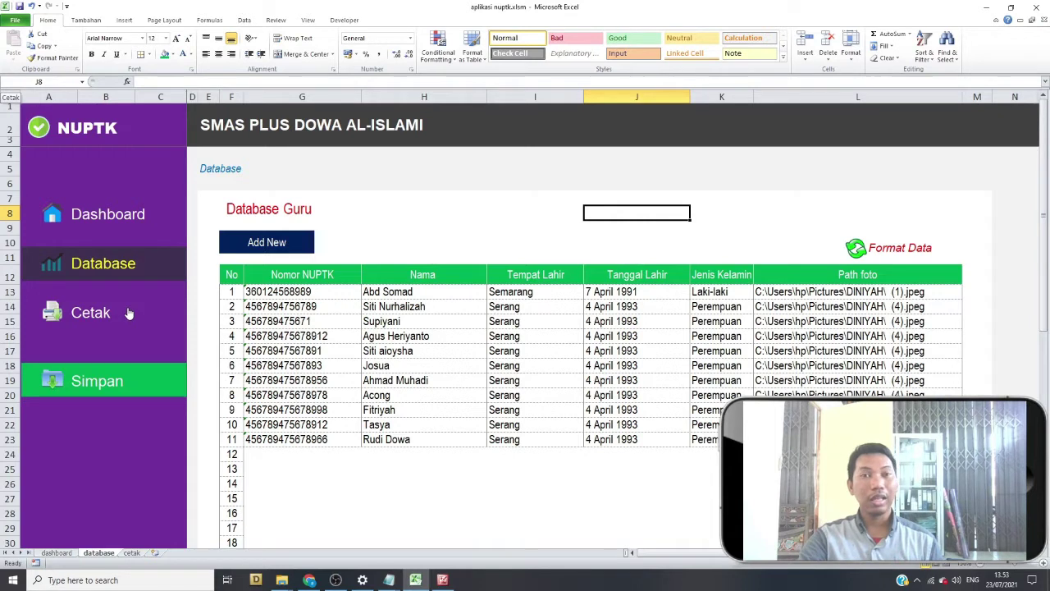
left_click(63, 316)
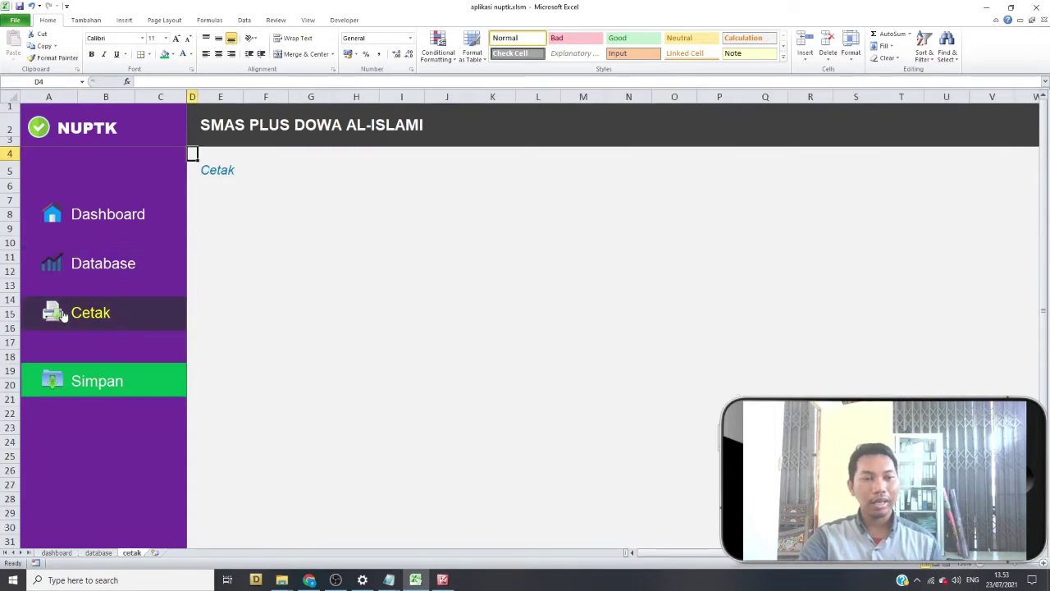
- Mark out the printable card area on the Cetak sheet, then return to the Dashboard
left_click_drag(232, 231, 786, 402)
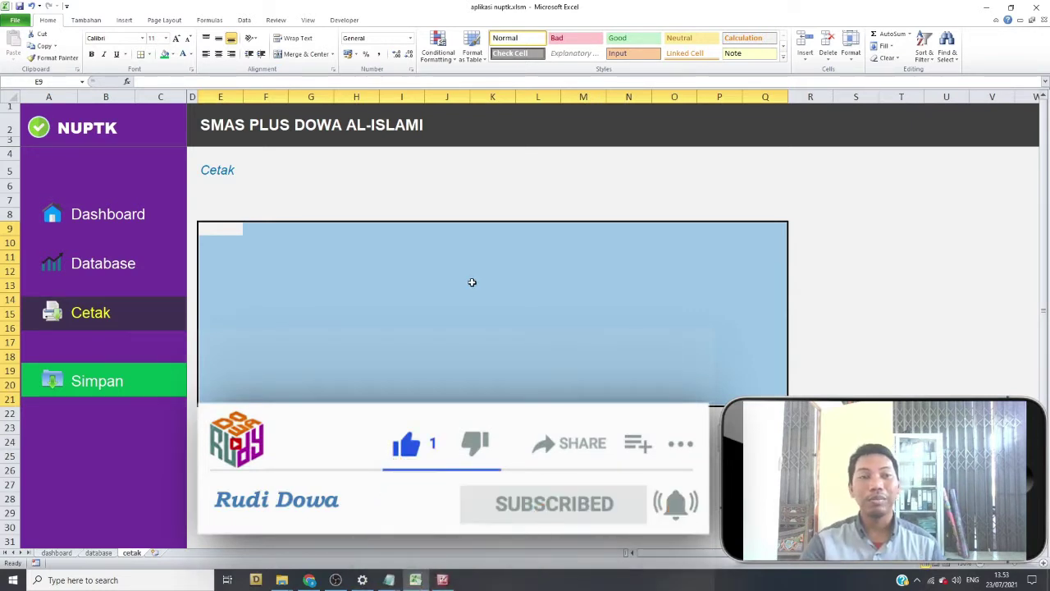
left_click(109, 220)
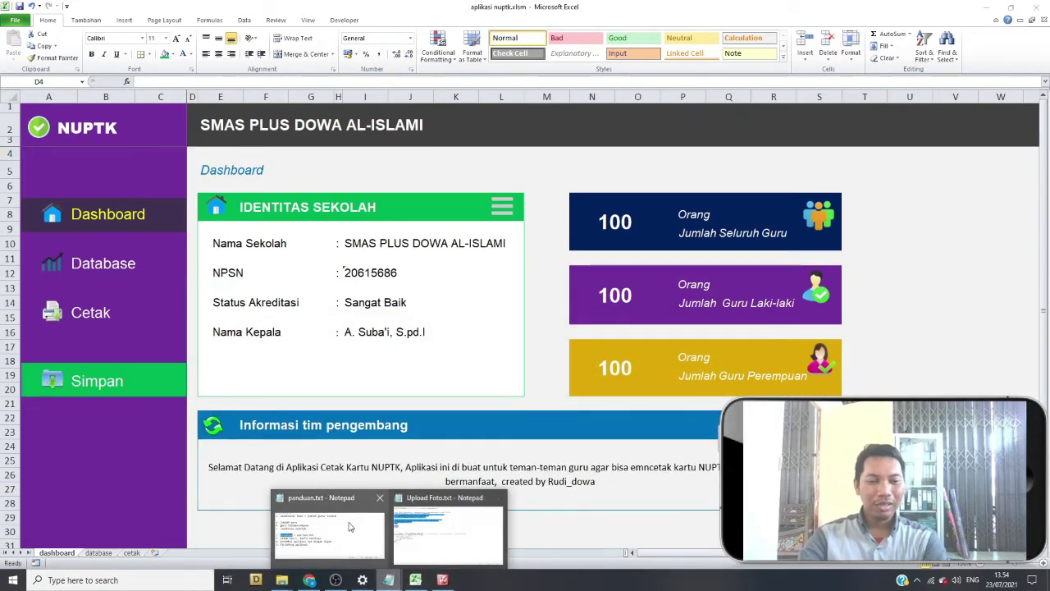
left_click(328, 532)
left_click(406, 288)
scroll(468, 320, "up", 2)
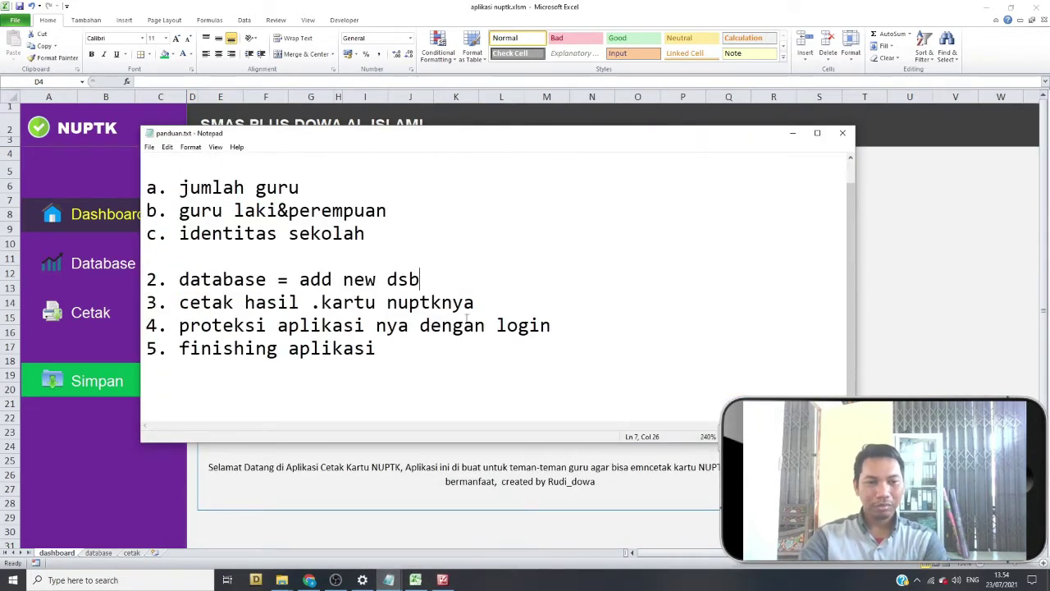
scroll(197, 218, "up", 1)
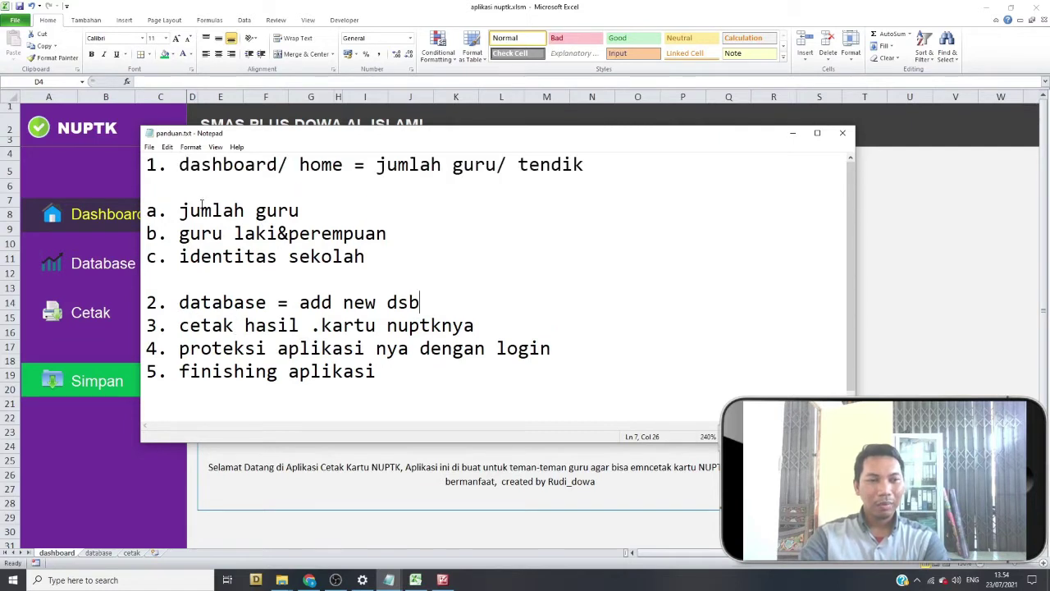
left_click_drag(181, 169, 667, 297)
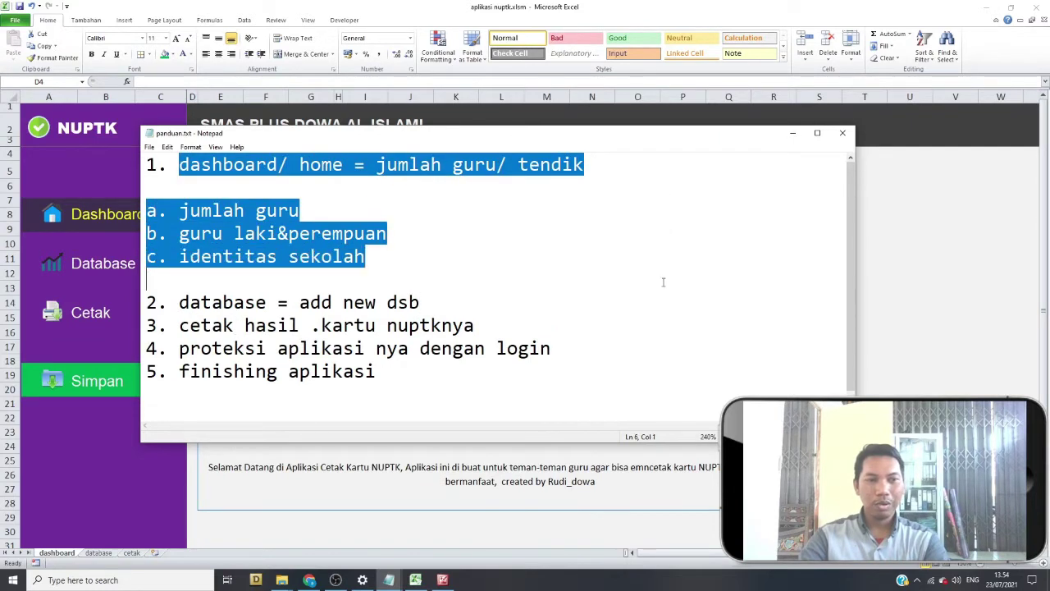
scroll(585, 261, "down", 1)
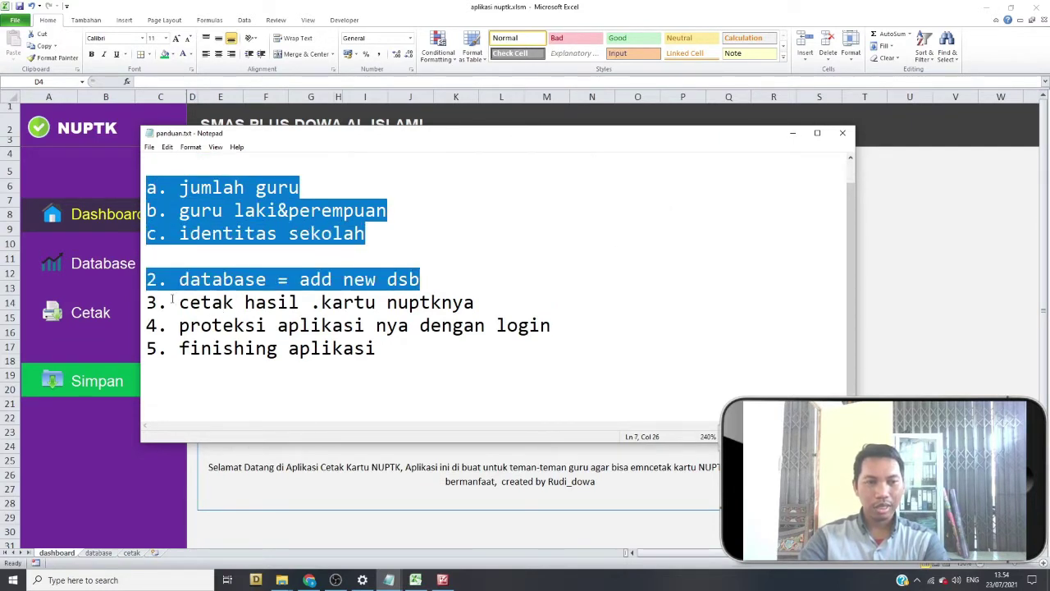
left_click_drag(174, 301, 476, 304)
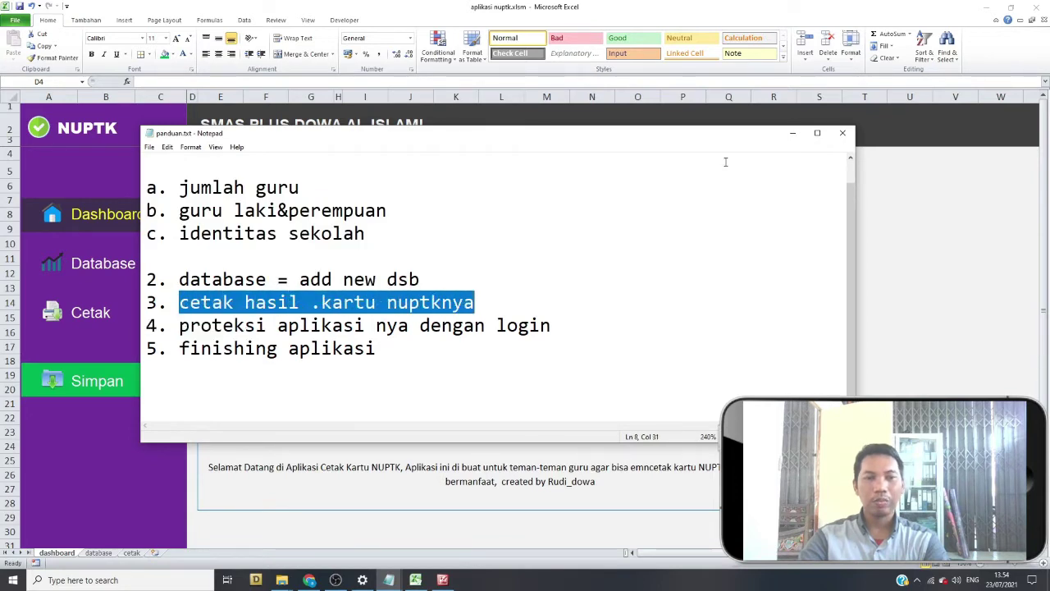
left_click(792, 132)
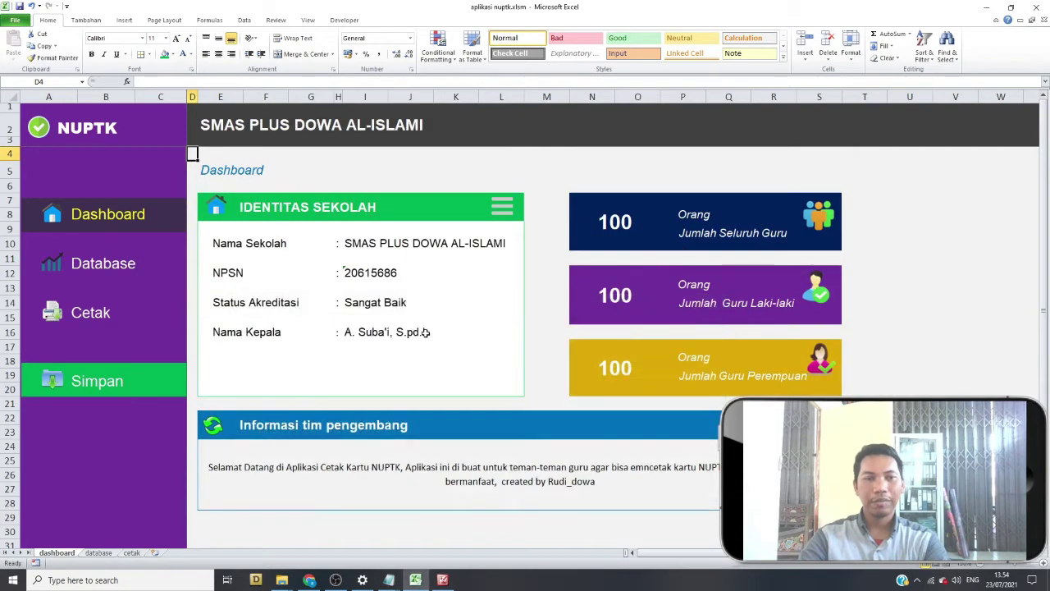
- Switch to the Cetak page and select cell F7 for the starting number
left_click(73, 319)
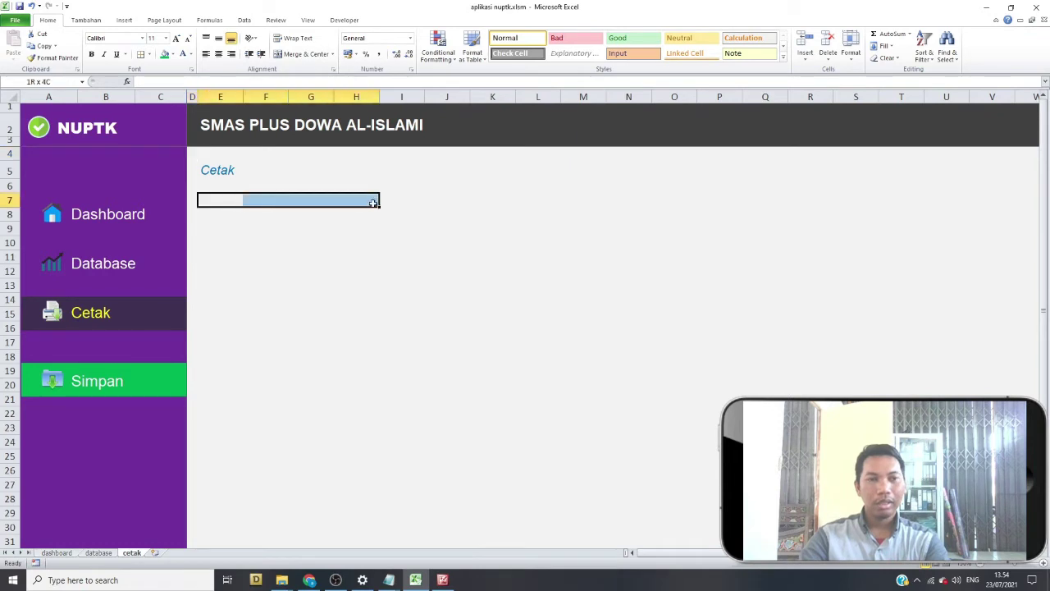
left_click(263, 284)
left_click(428, 238)
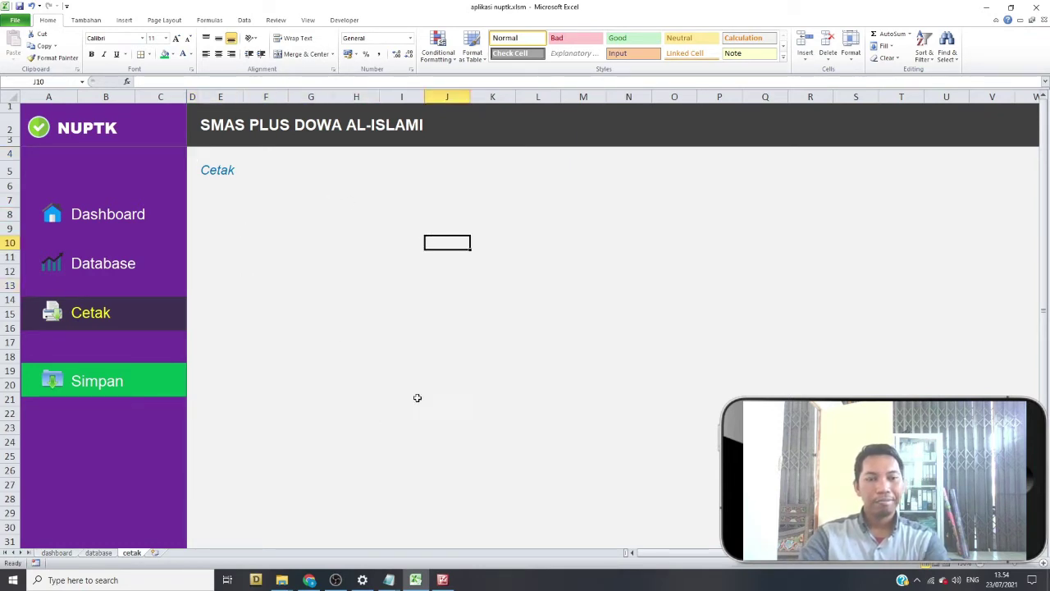
left_click(220, 201)
left_click(254, 212)
left_click(242, 190)
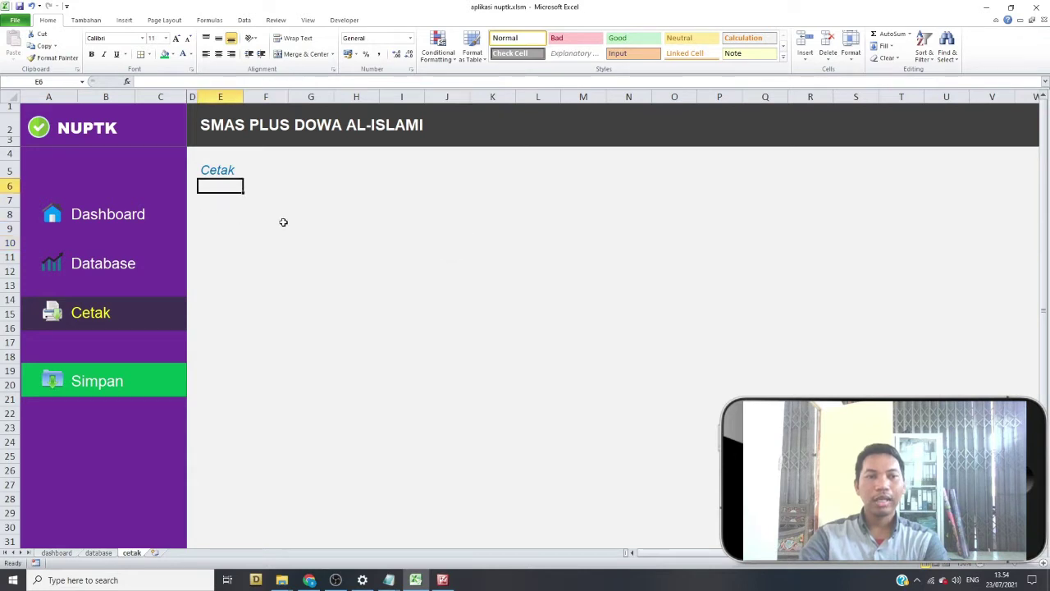
left_click(268, 199)
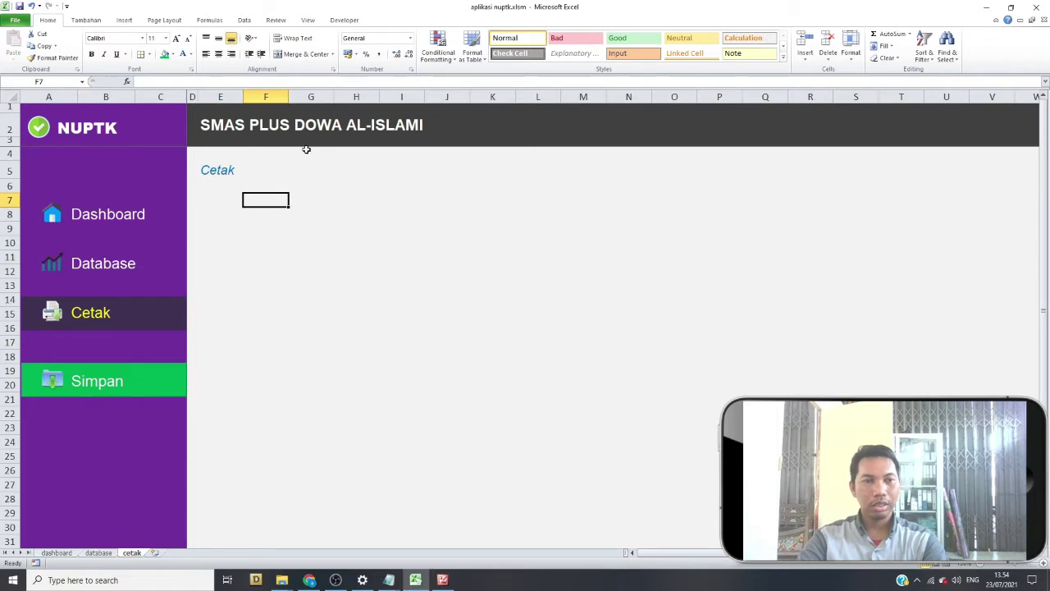
- Enter 1 in cell F7 and the label 'nama' in G7
type("1")
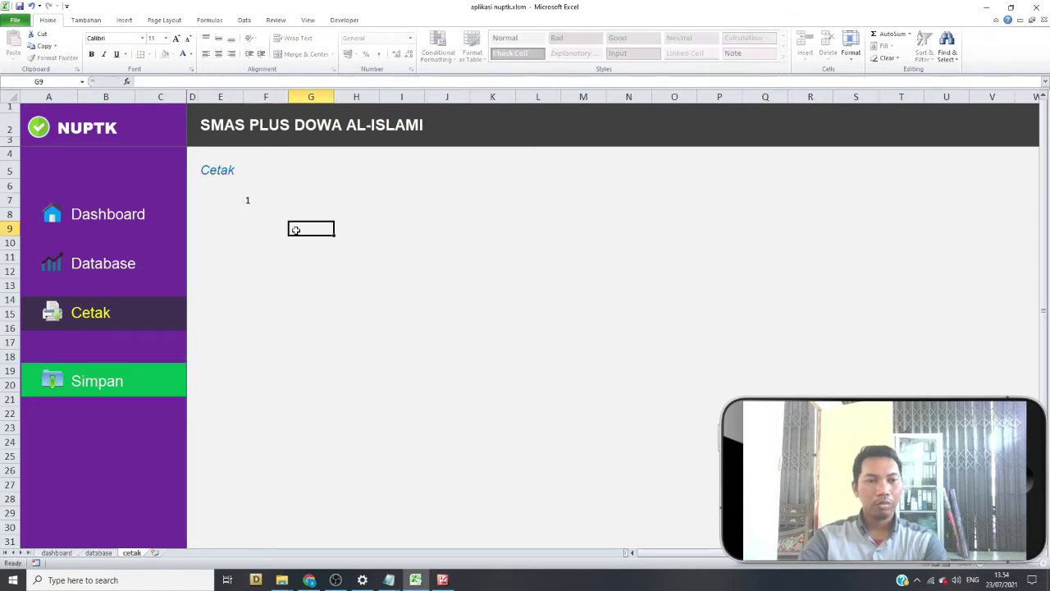
key("Return")
left_click(327, 194)
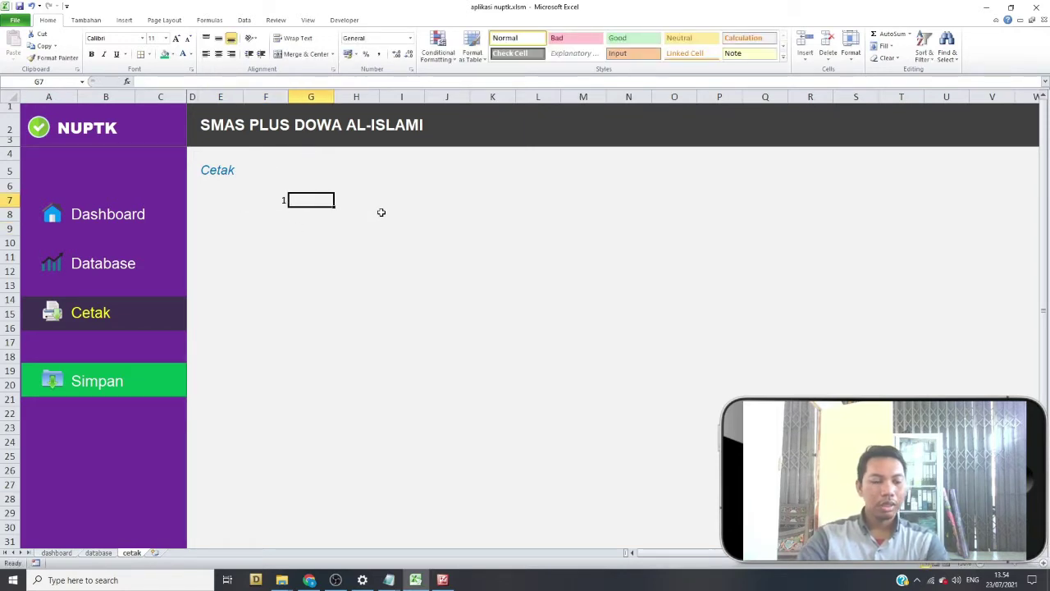
type("nama")
key("Return")
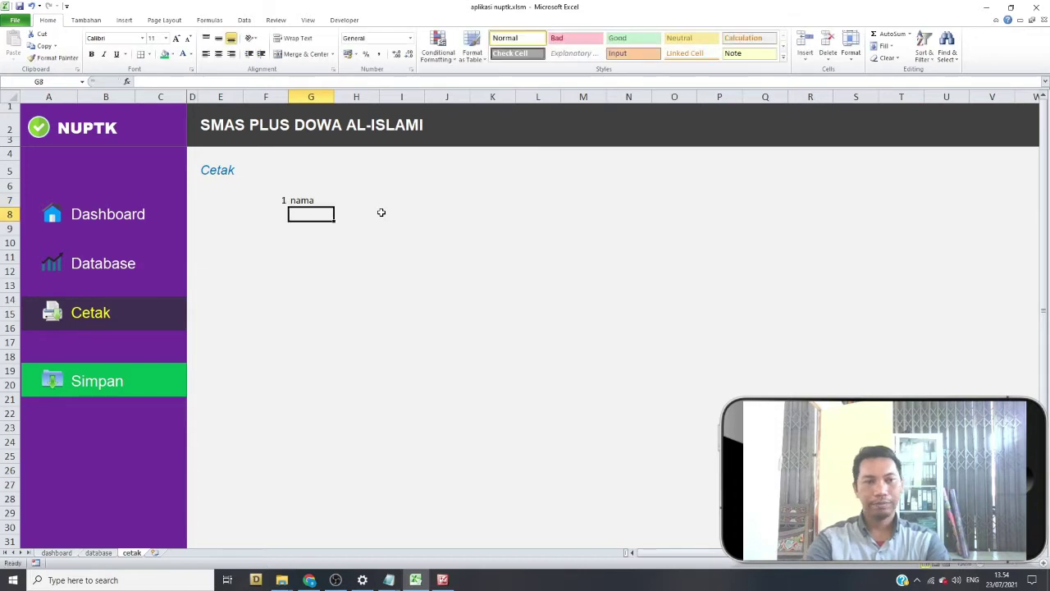
- Narrow column F and apply All Borders to F7:G7
left_click(267, 199)
left_click(265, 97)
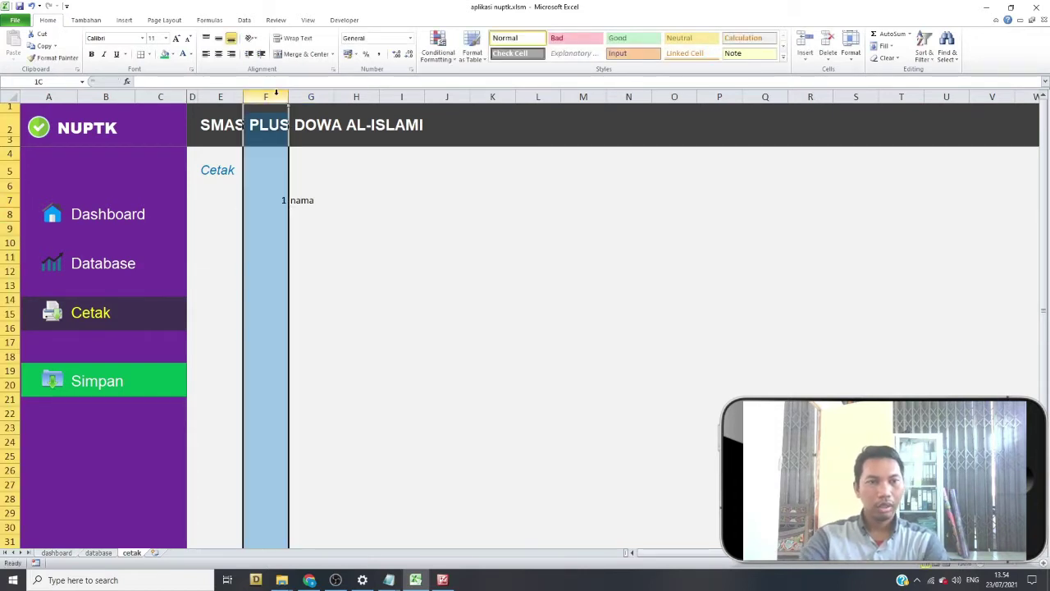
left_click_drag(289, 97, 271, 97)
left_click(293, 194)
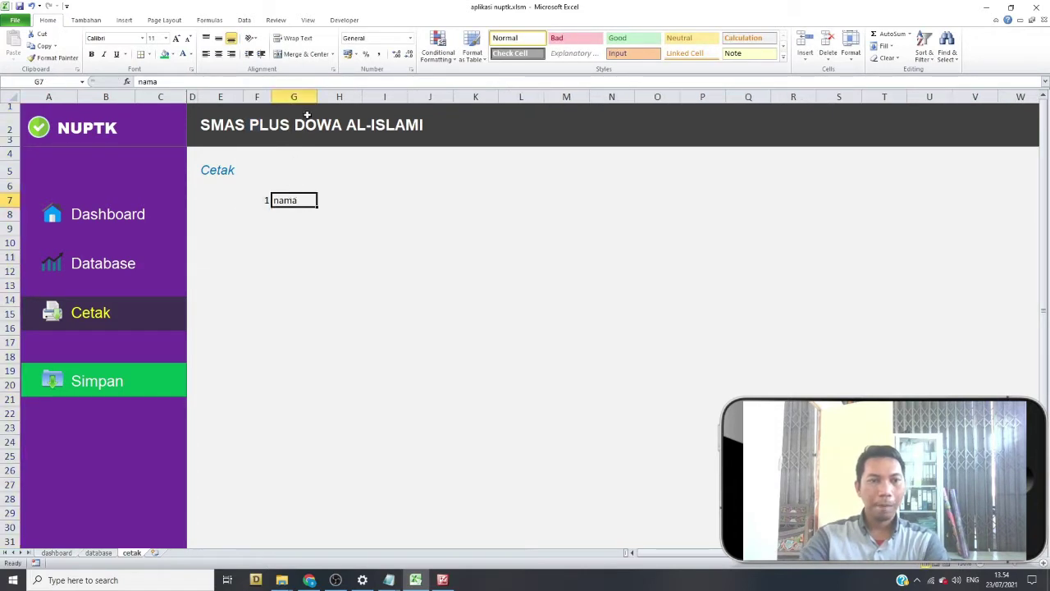
left_click(303, 97)
left_click(255, 201)
left_click_drag(255, 200, 292, 201)
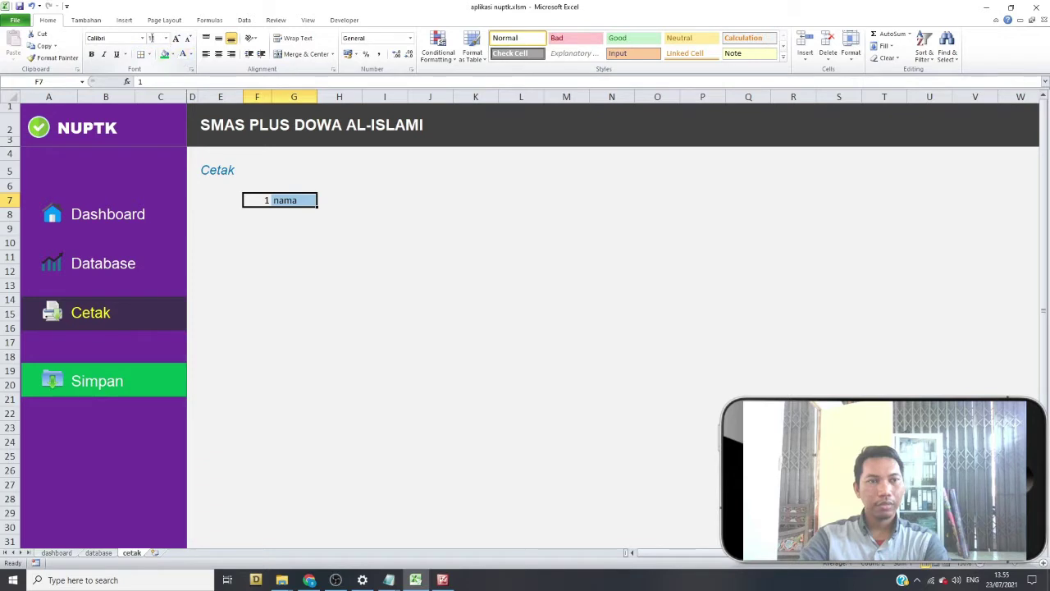
left_click(148, 58)
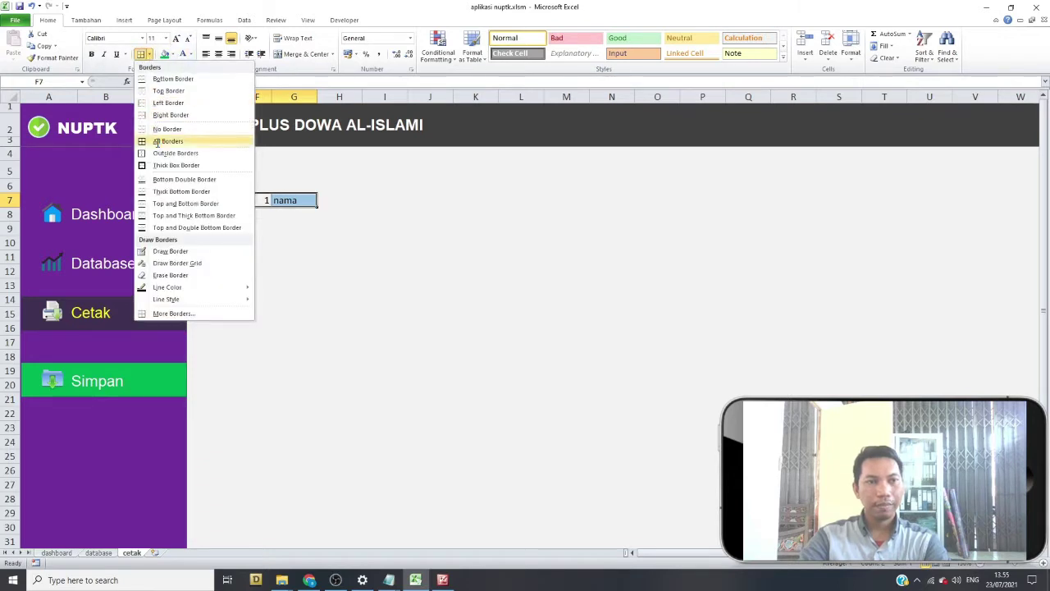
left_click(164, 140)
left_click(409, 230)
left_click_drag(265, 200, 278, 202)
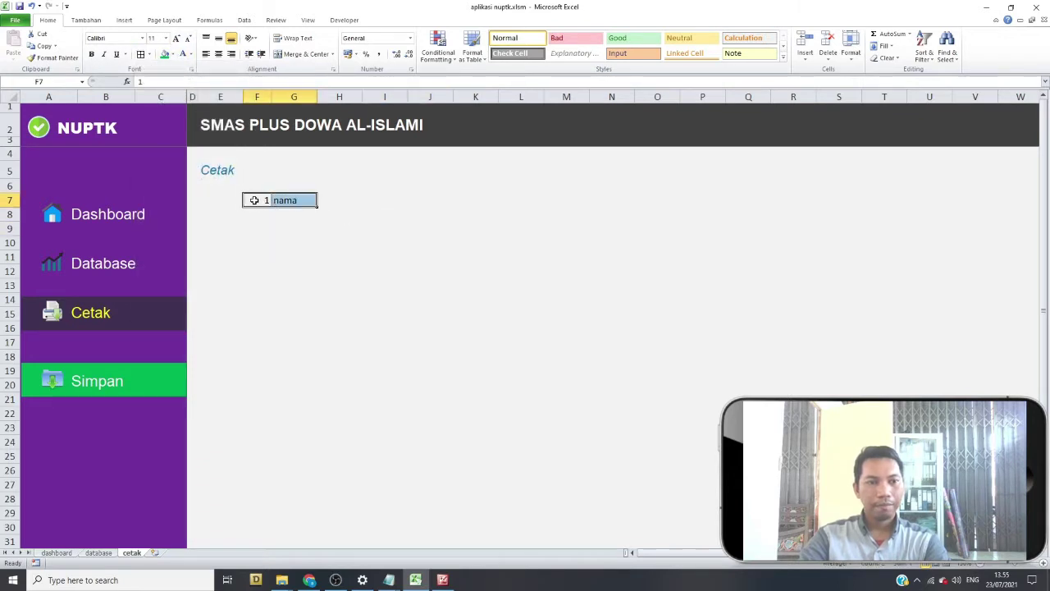
- Type the heading 'Hasil' in cell F9
left_click(256, 200)
left_click(349, 229)
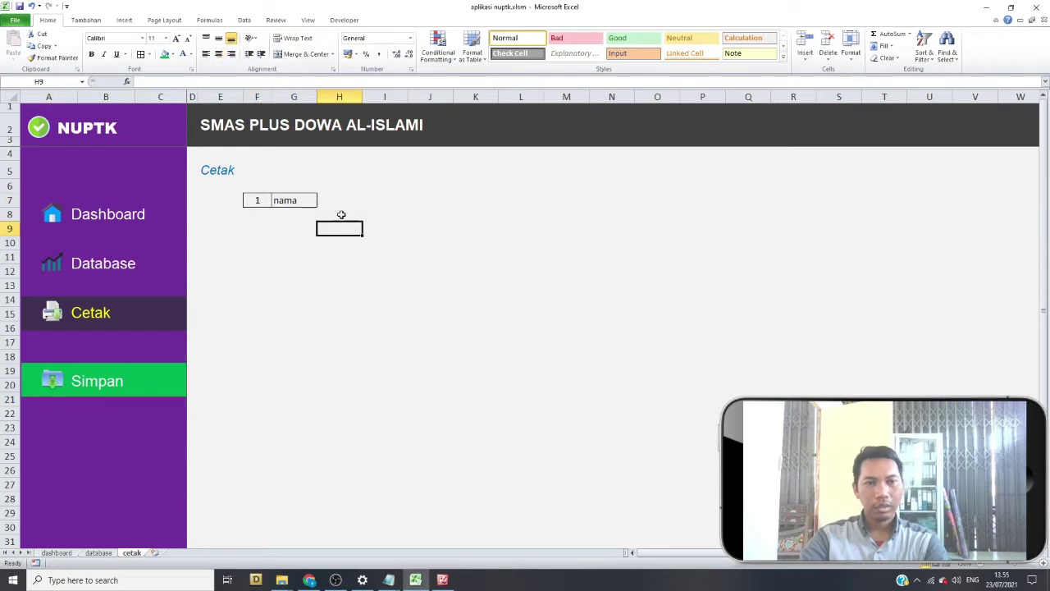
left_click(341, 214)
left_click(333, 201)
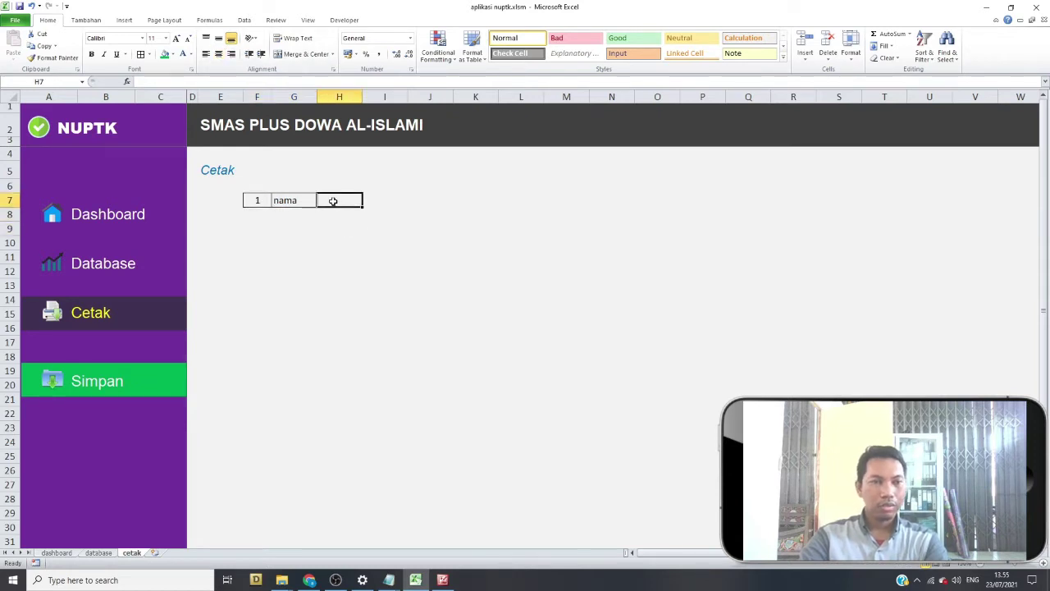
left_click(251, 253)
left_click(255, 244)
left_click(255, 227)
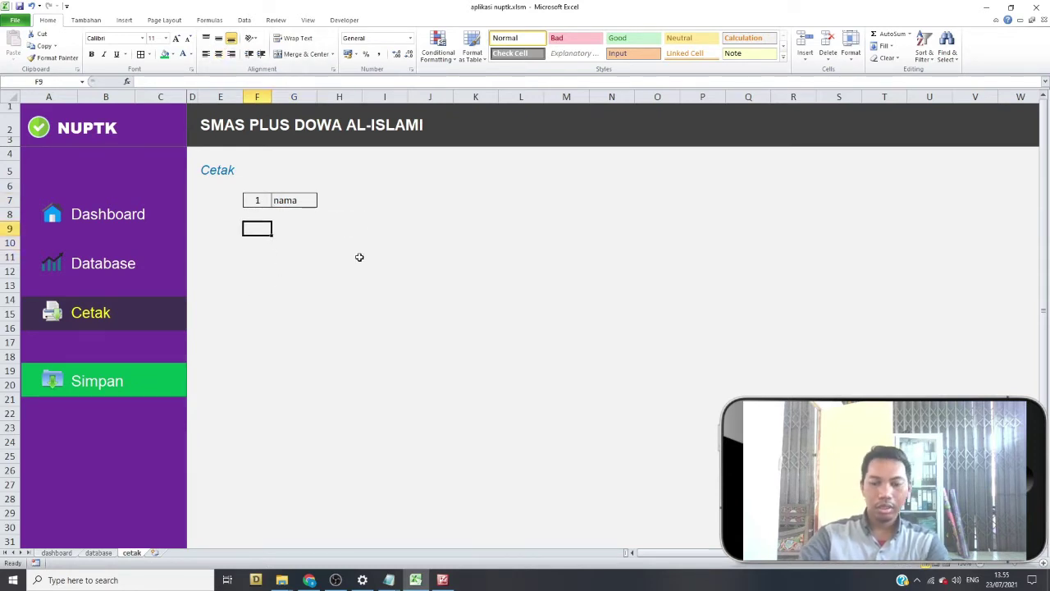
type("No")
key("BackSpace")
key("BackSpace")
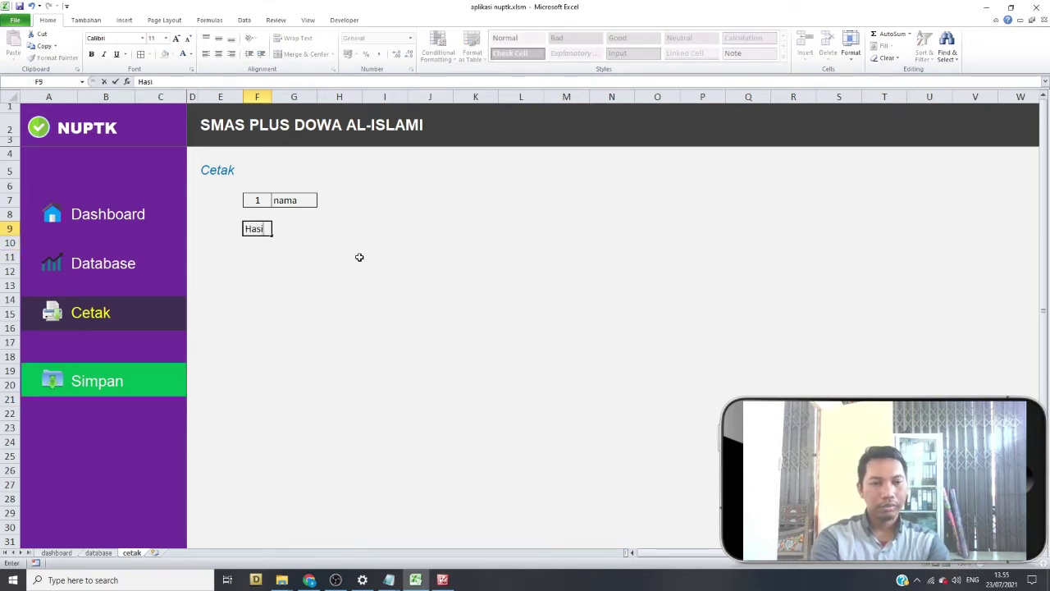
type("l")
key("Return")
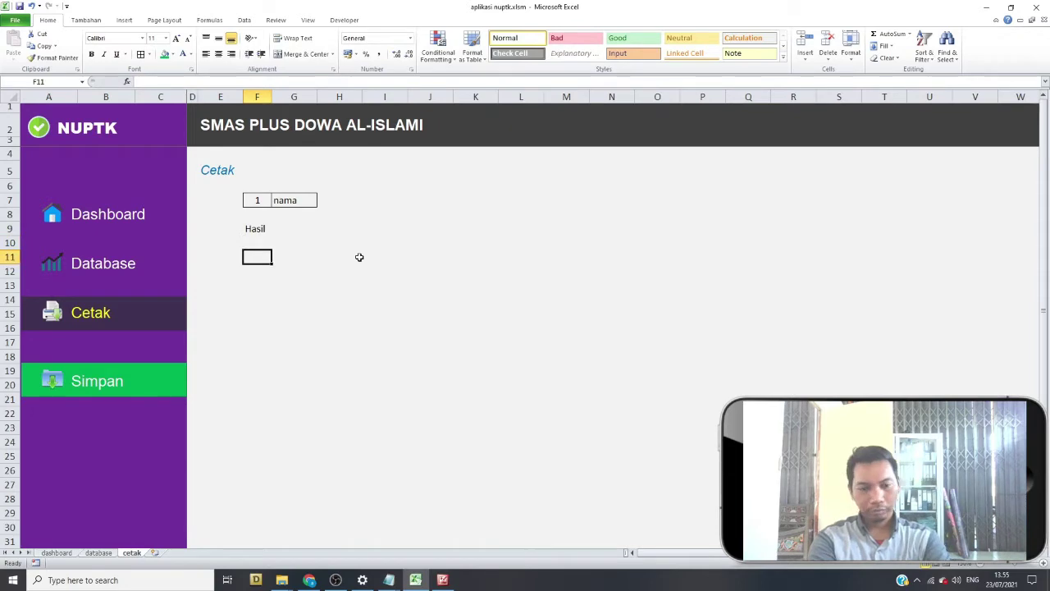
- Move down to F11 and check the KARTU NUPTK card design
key("Return")
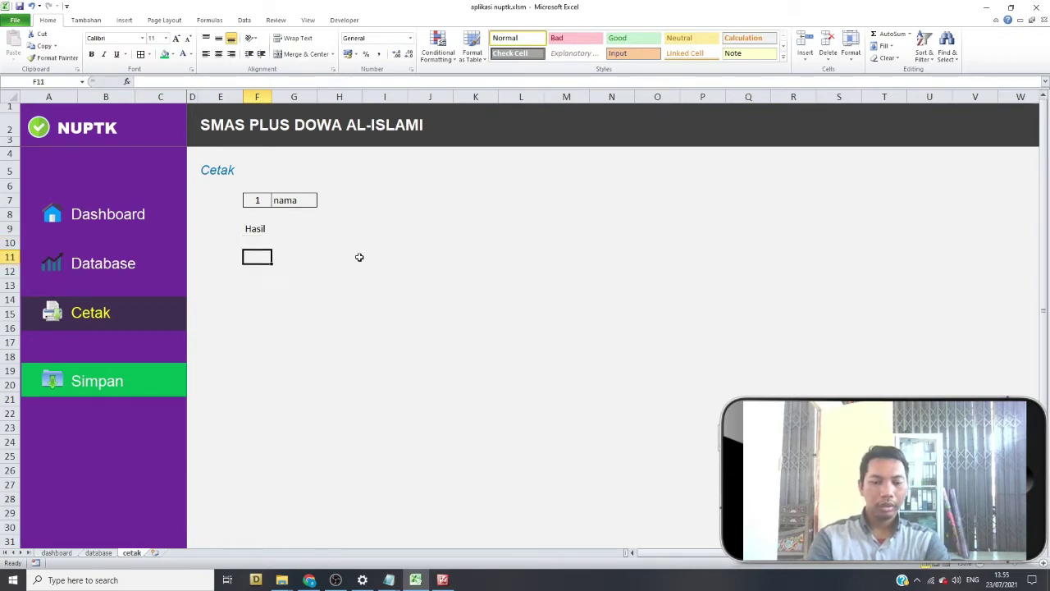
left_click(442, 580)
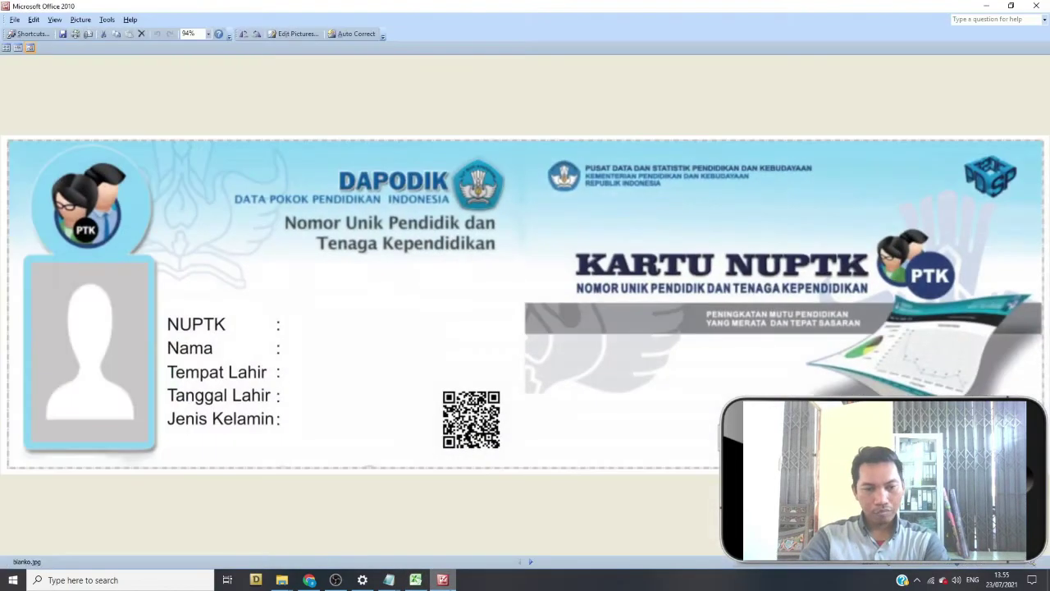
key("alt+Tab")
- Enter the label 'No. NUPTK' in F11, correcting the first attempt
type("NU")
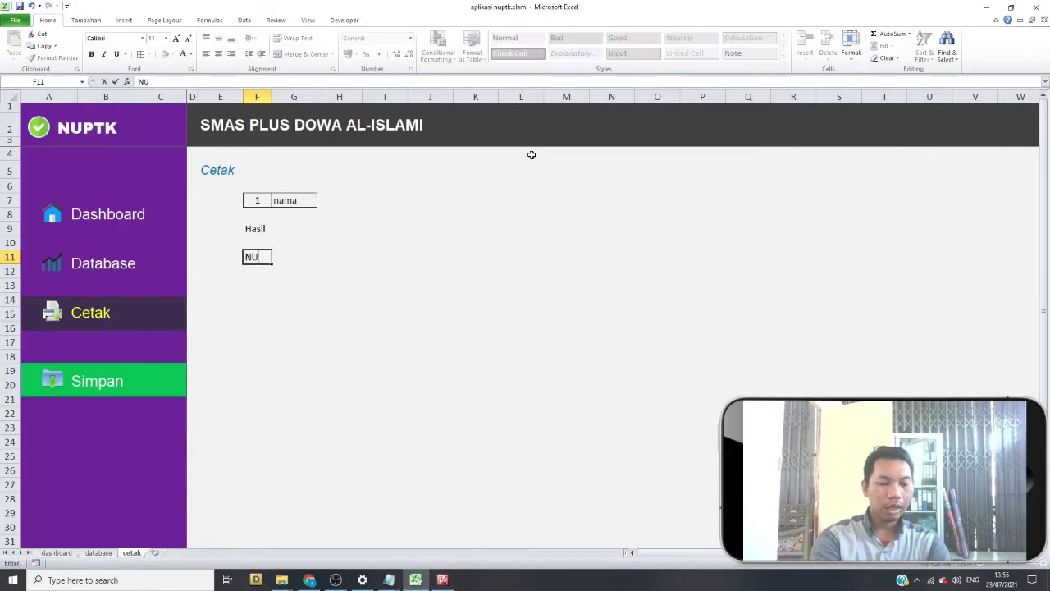
type("PTK")
key("Return")
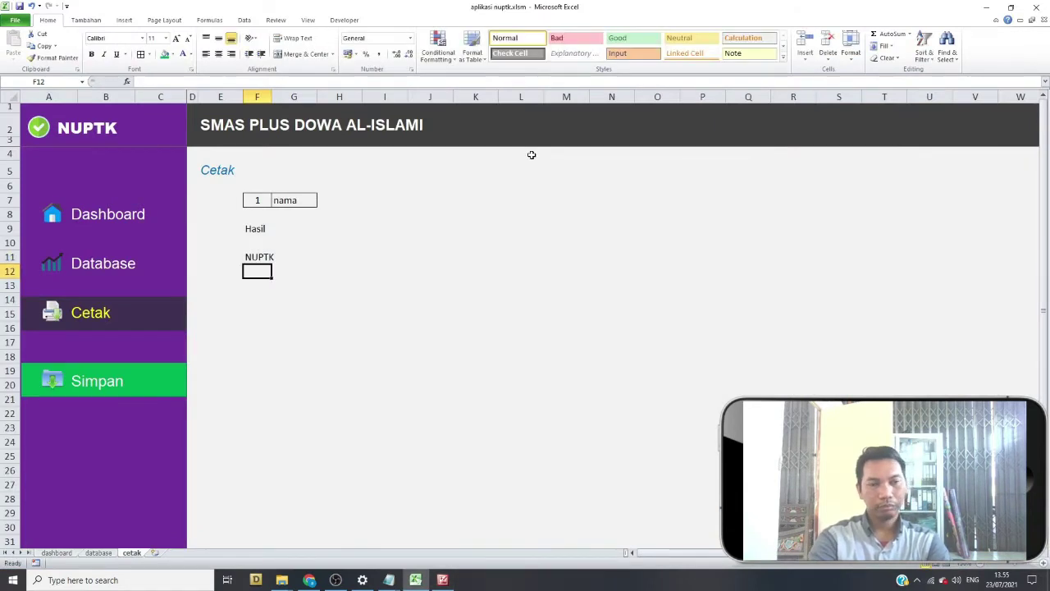
left_click(259, 256)
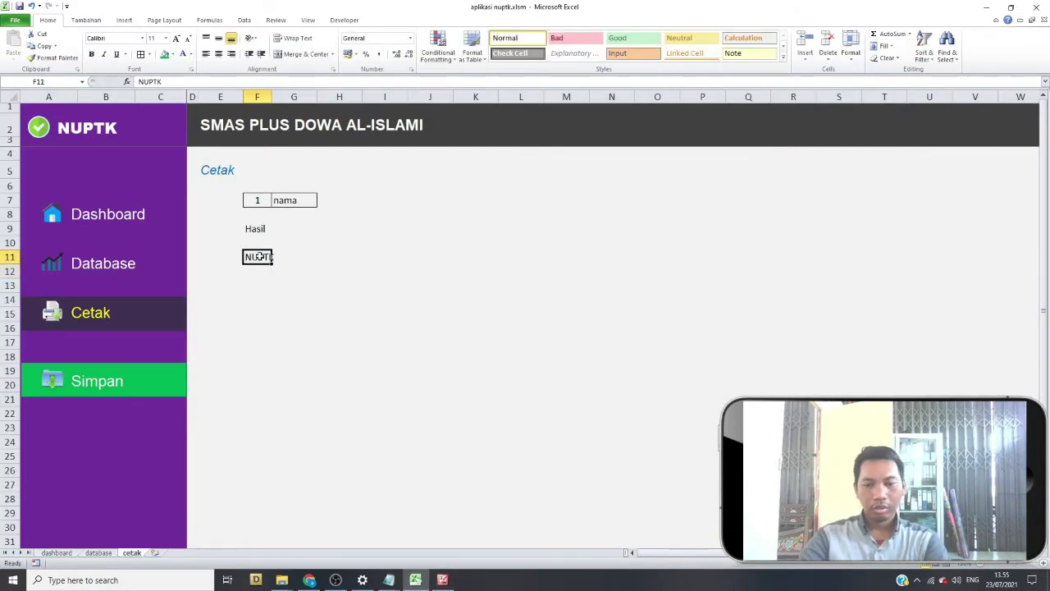
type("No NUP")
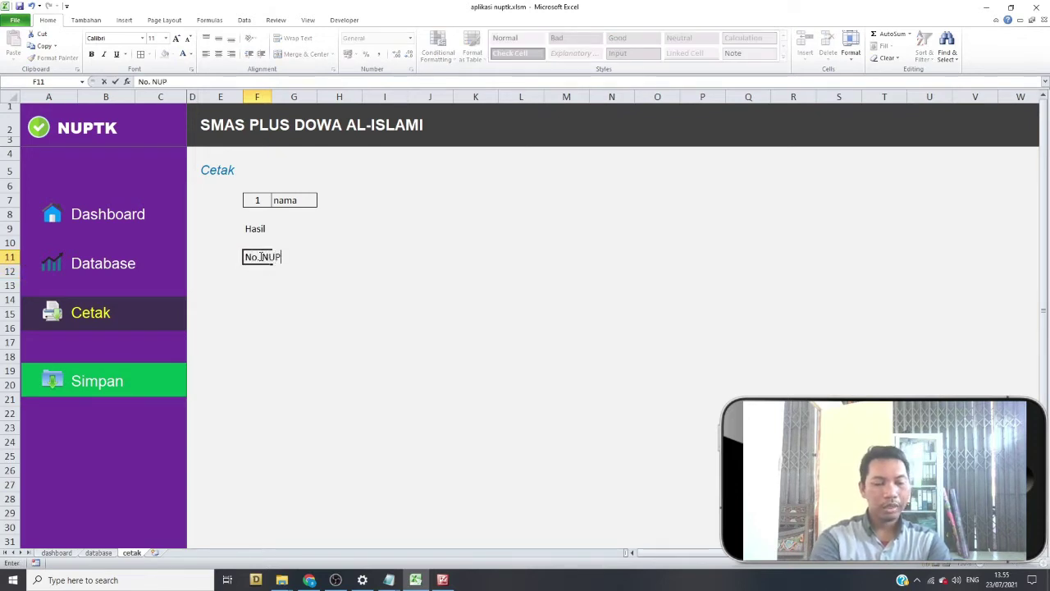
type("TK")
key("Return")
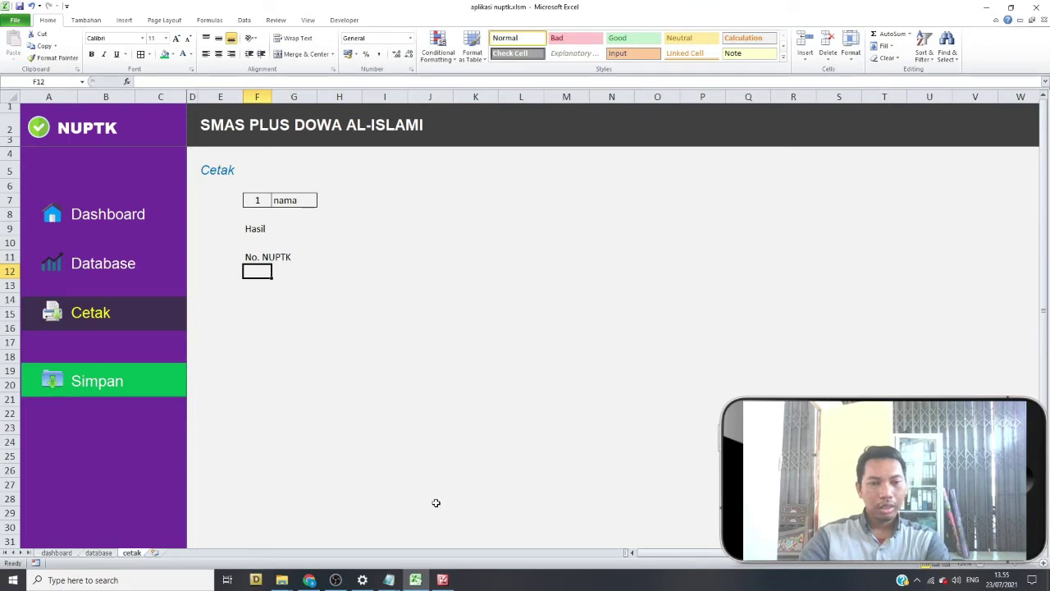
left_click(442, 579)
key("alt+Tab")
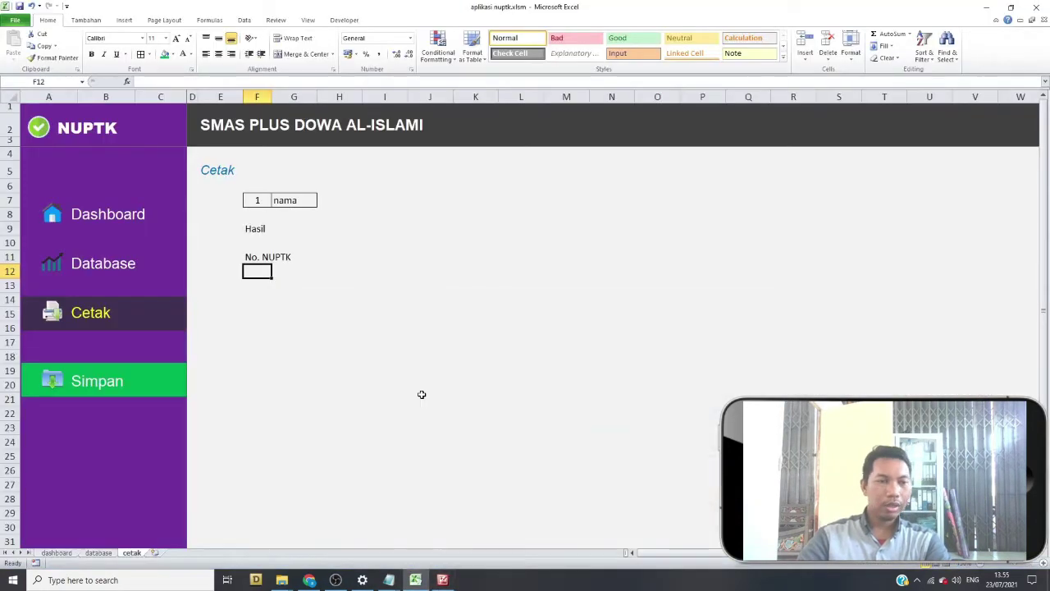
- Add the labels 'Nama Guru' and 'Tempat Lahir' in F12 and F13
type("Nama")
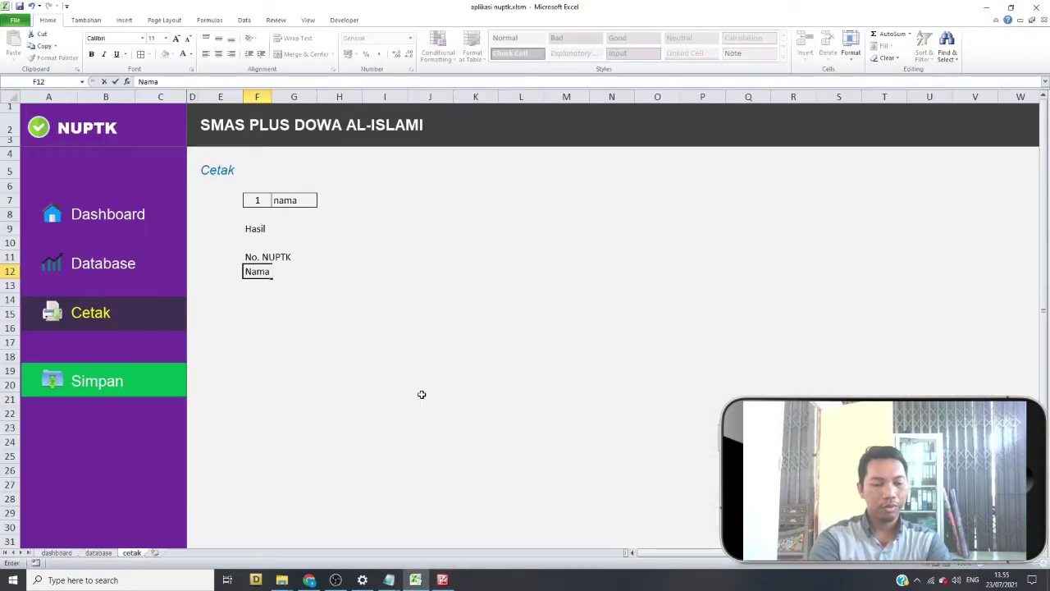
key("BackSpace")
key("BackSpace")
key("BackSpace")
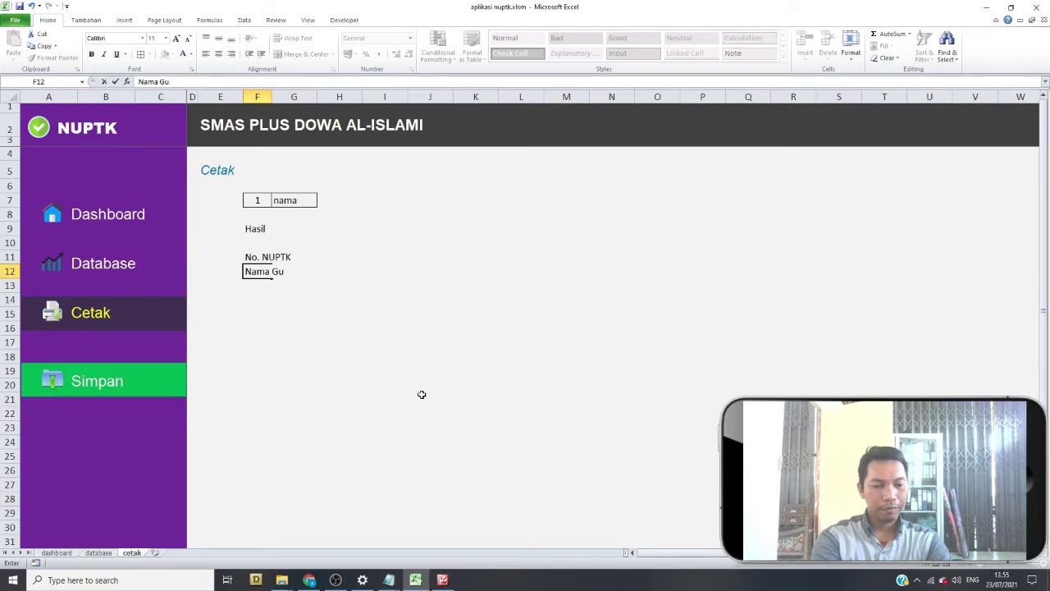
key("Return")
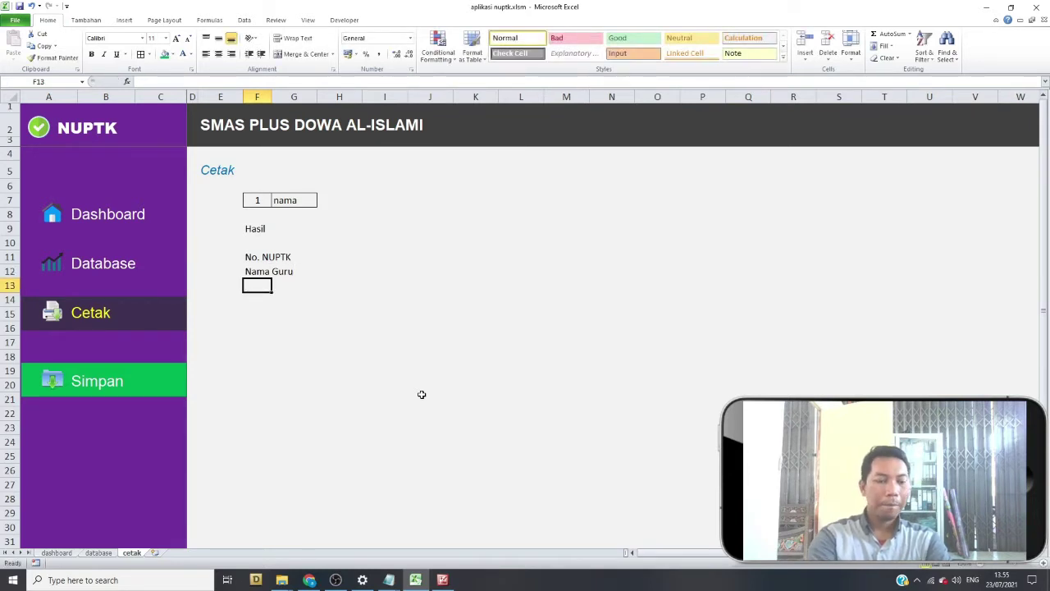
type("tem")
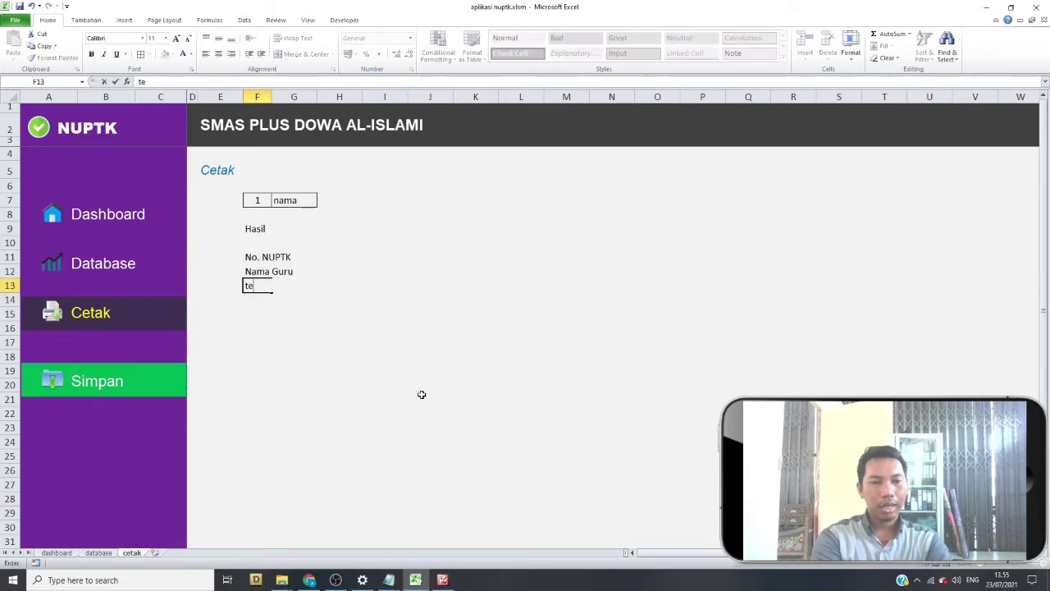
key("BackSpace")
key("BackSpace")
type("mpat Lahir")
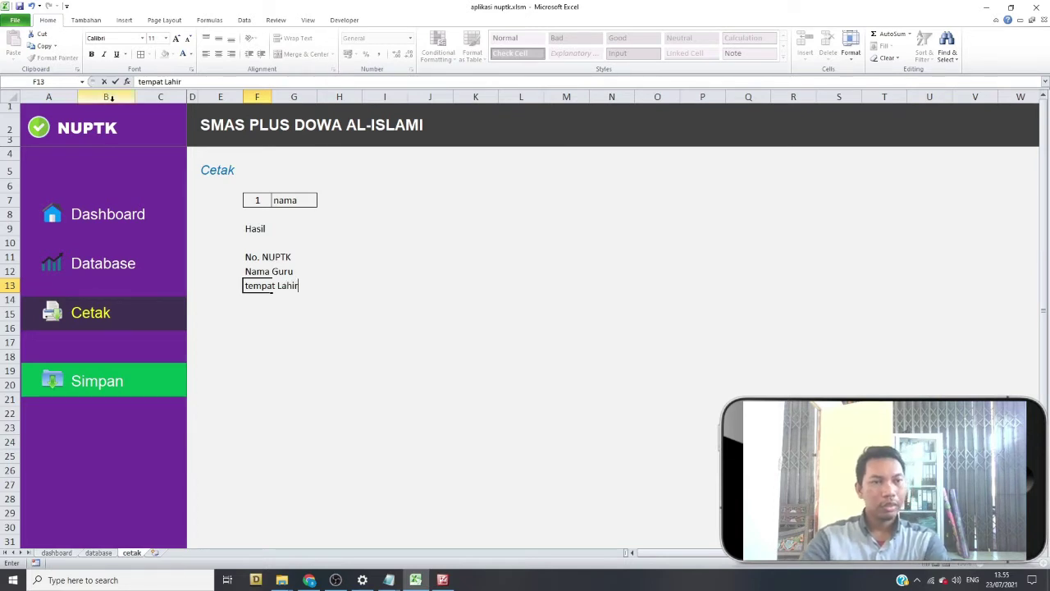
left_click(140, 81)
key("Delete")
type("TY")
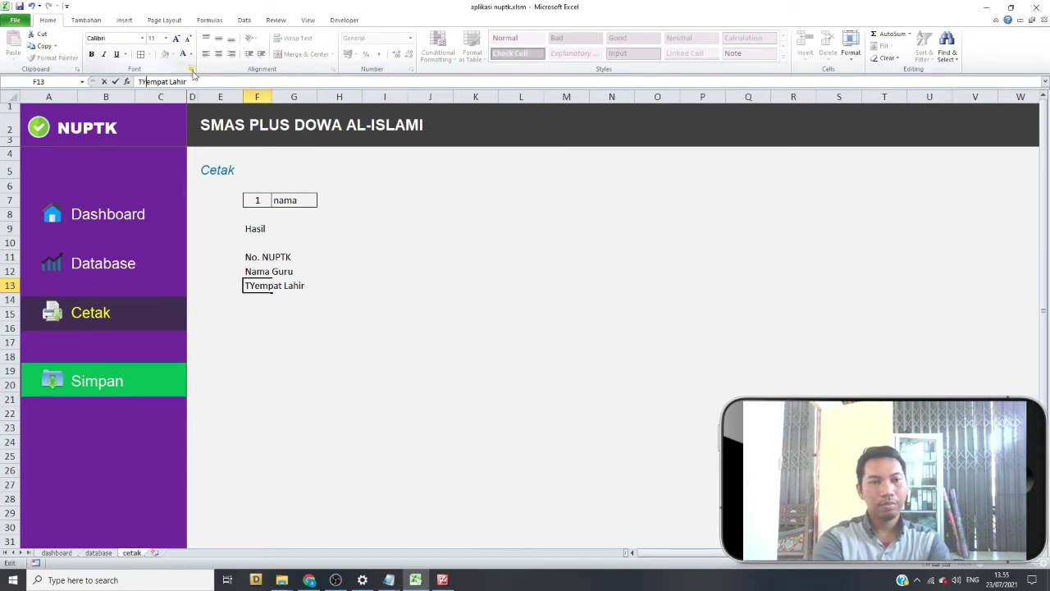
key("Return")
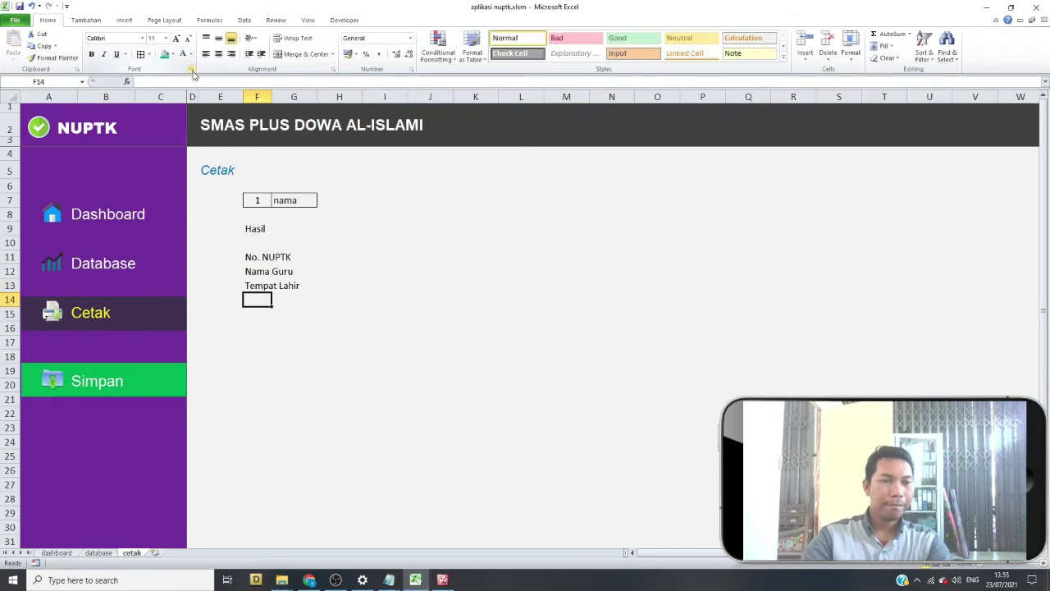
- Add 'Tanggal Lahir', 'Jenis Kelamin', 'Path Foto' and 'Lokasi foto' in F14:F17
left_click(442, 580)
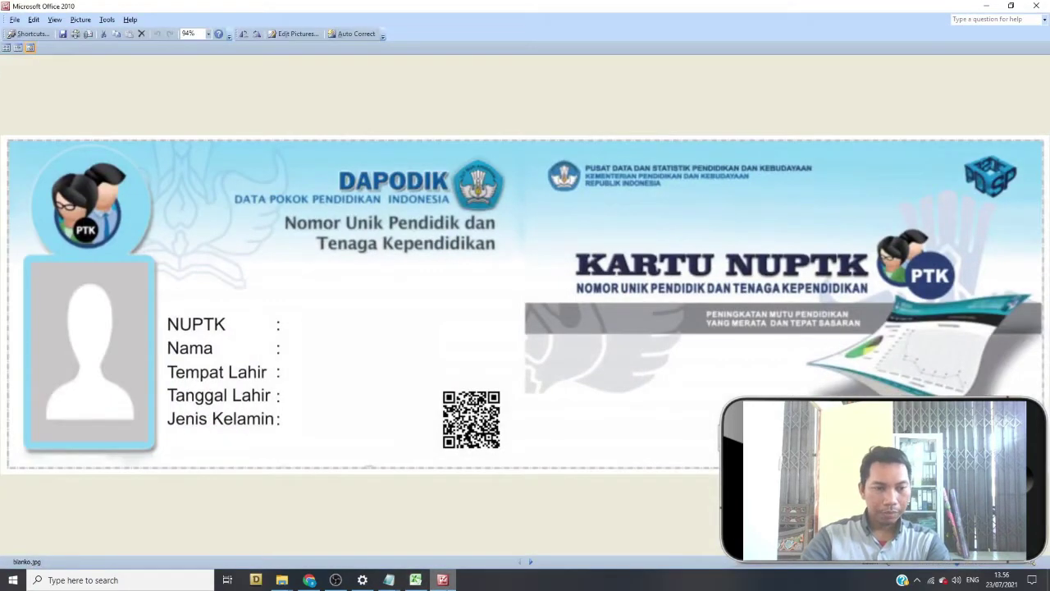
key("alt+Tab")
type("Ta")
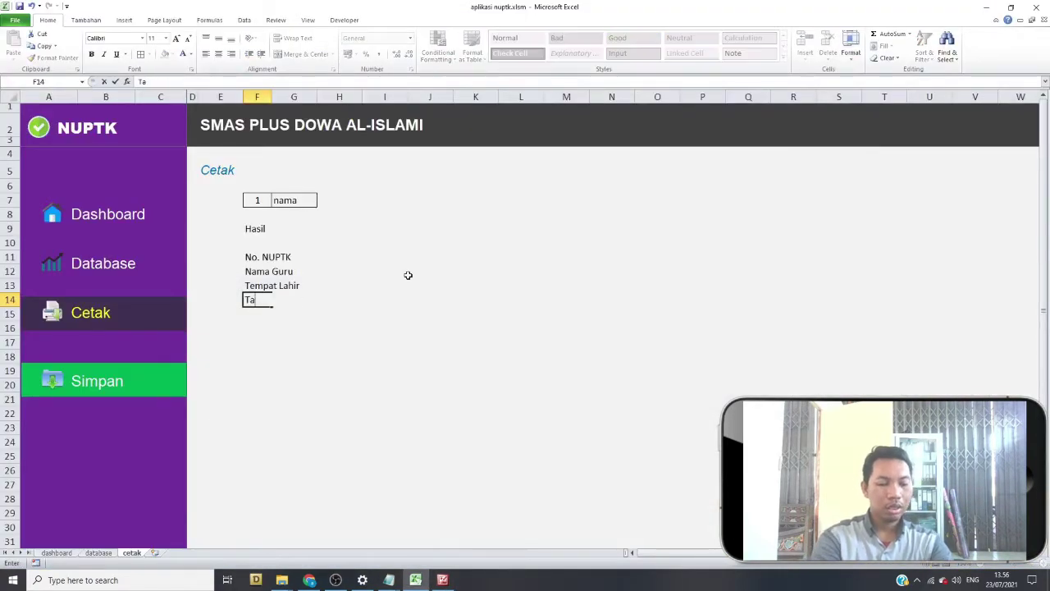
key("Return")
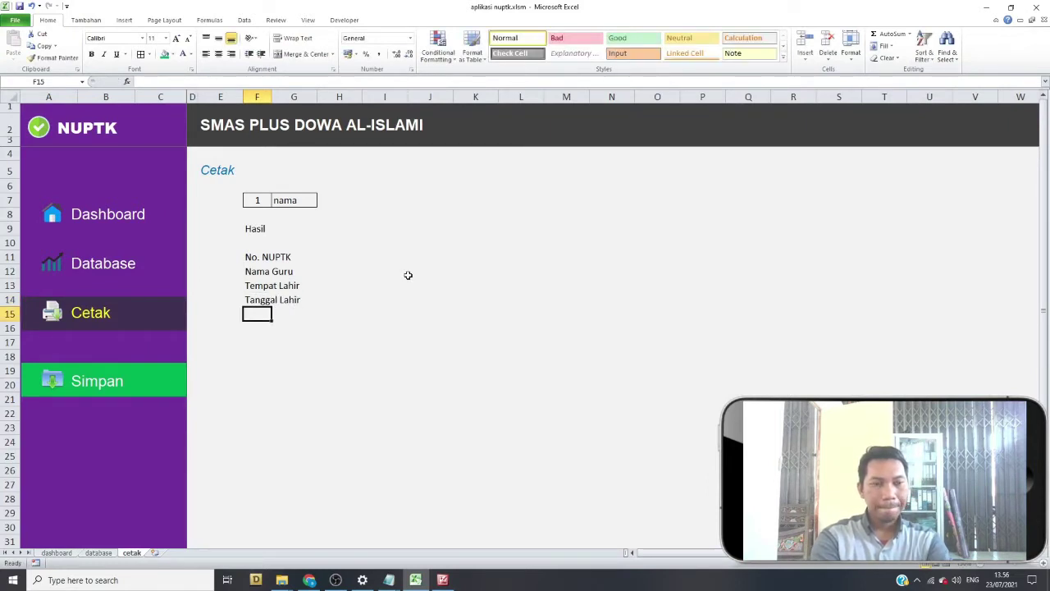
type("Jenis K")
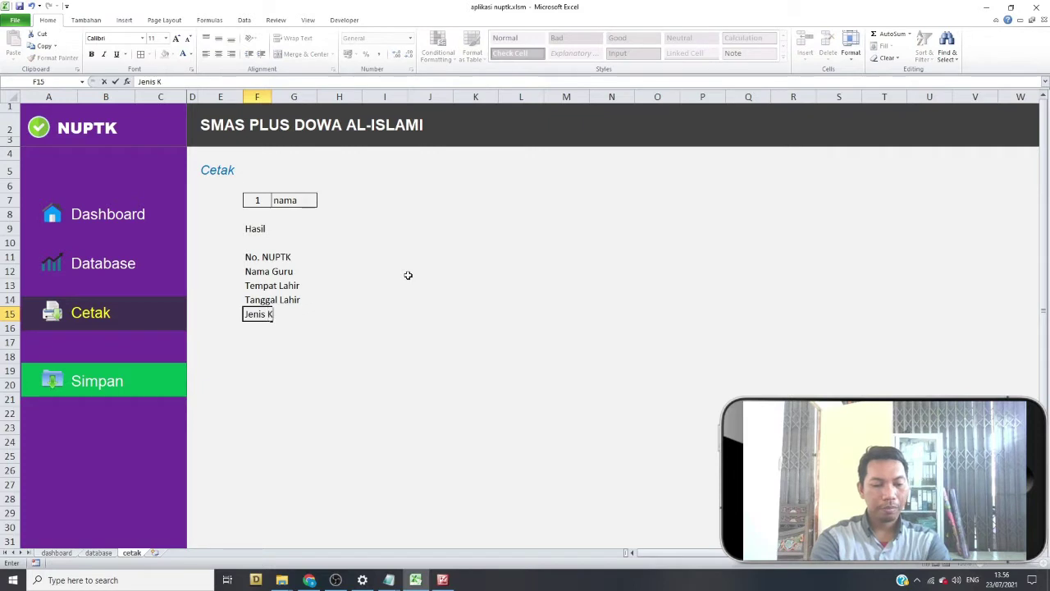
type("in")
key("Return")
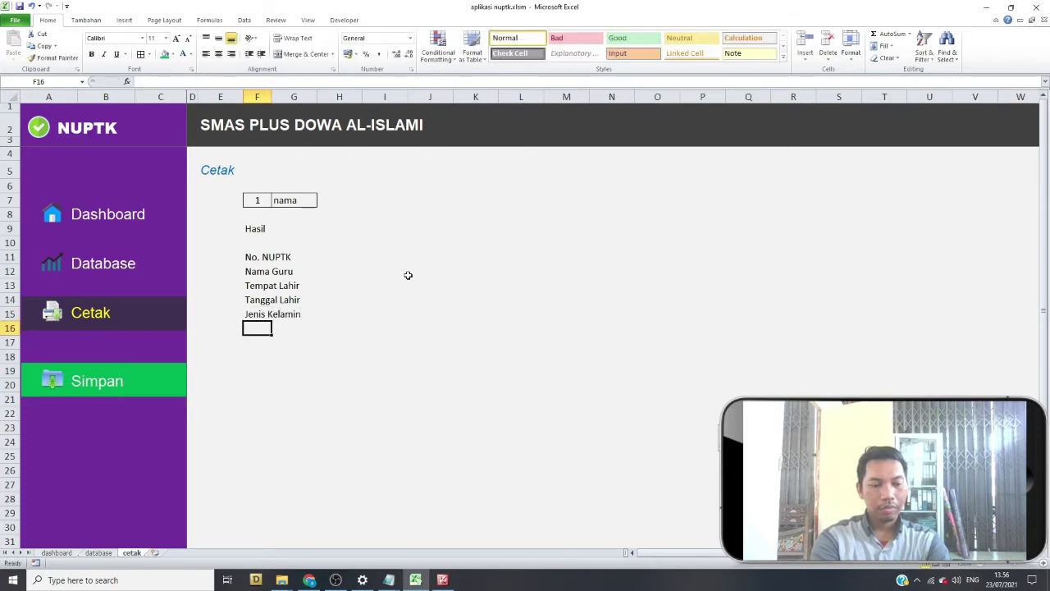
type("Path Foto")
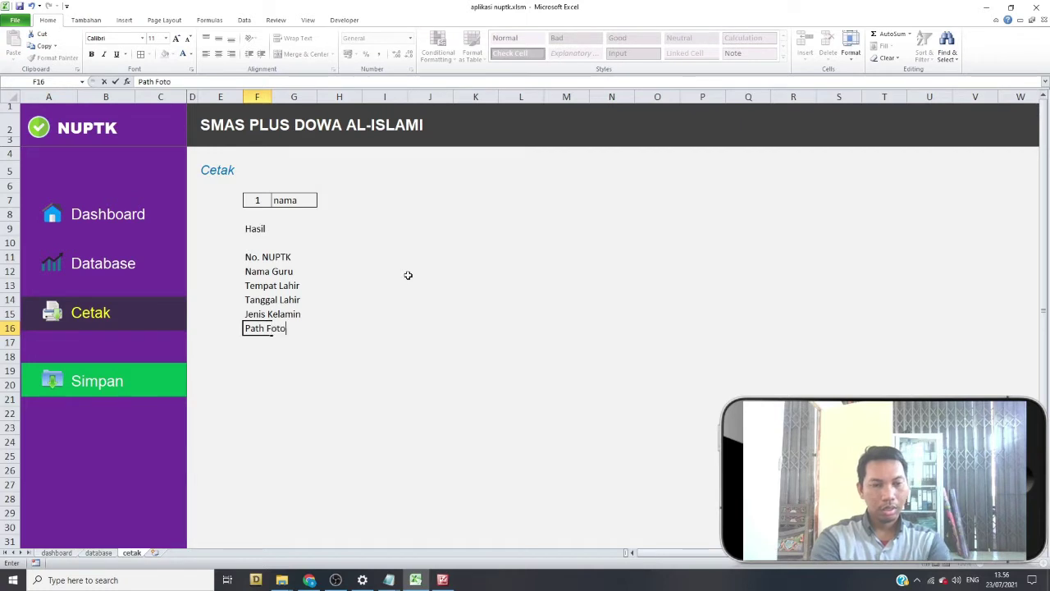
key("Return")
type("Lokas")
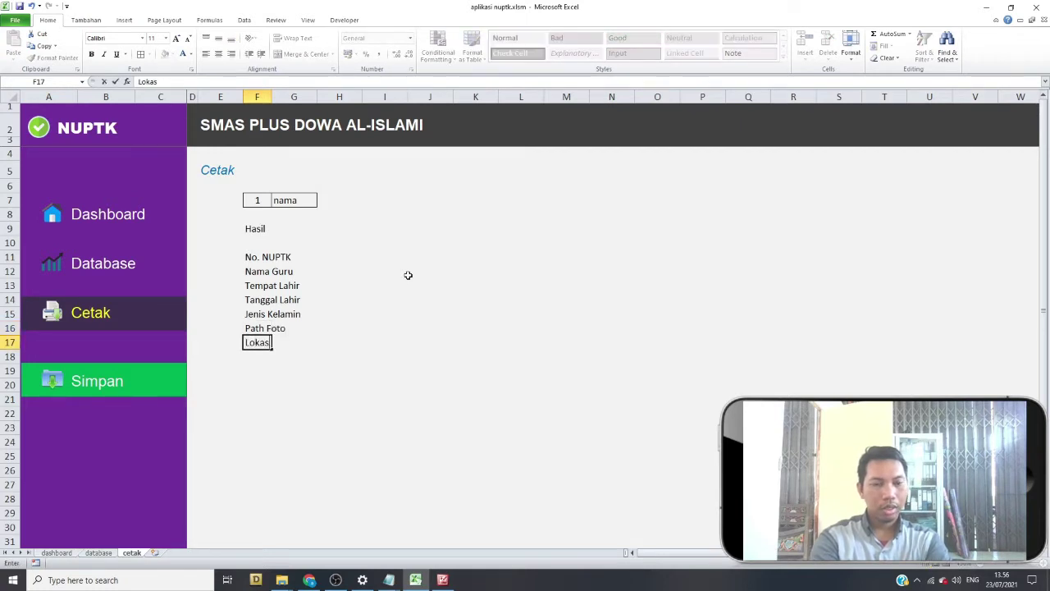
type("ot")
key("Return")
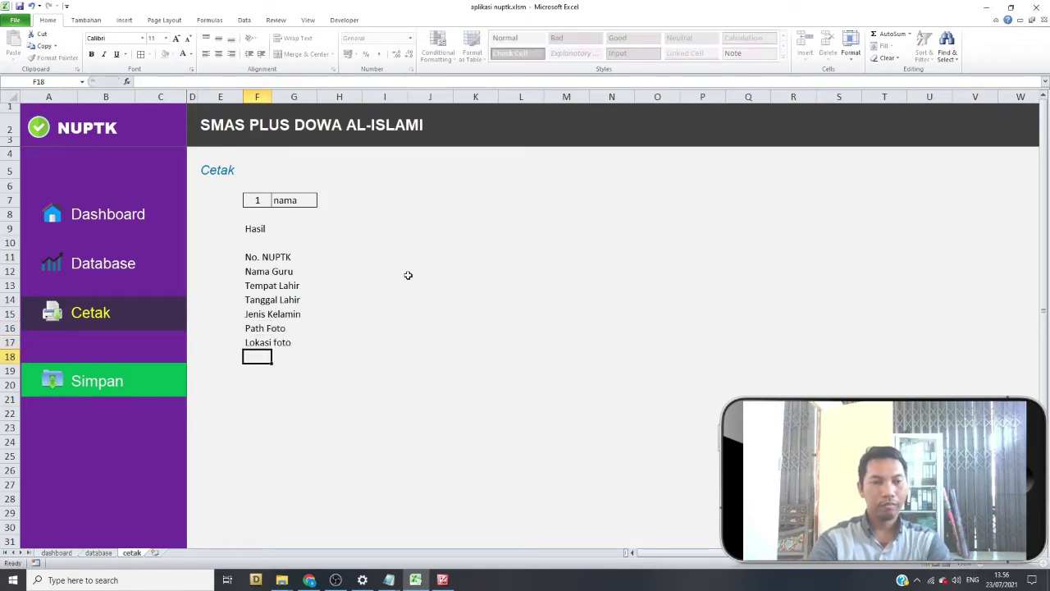
left_click(353, 256)
- Enter ':' in each cell of I11:I17 and select rows 11–17 to heighten them
left_click(384, 257)
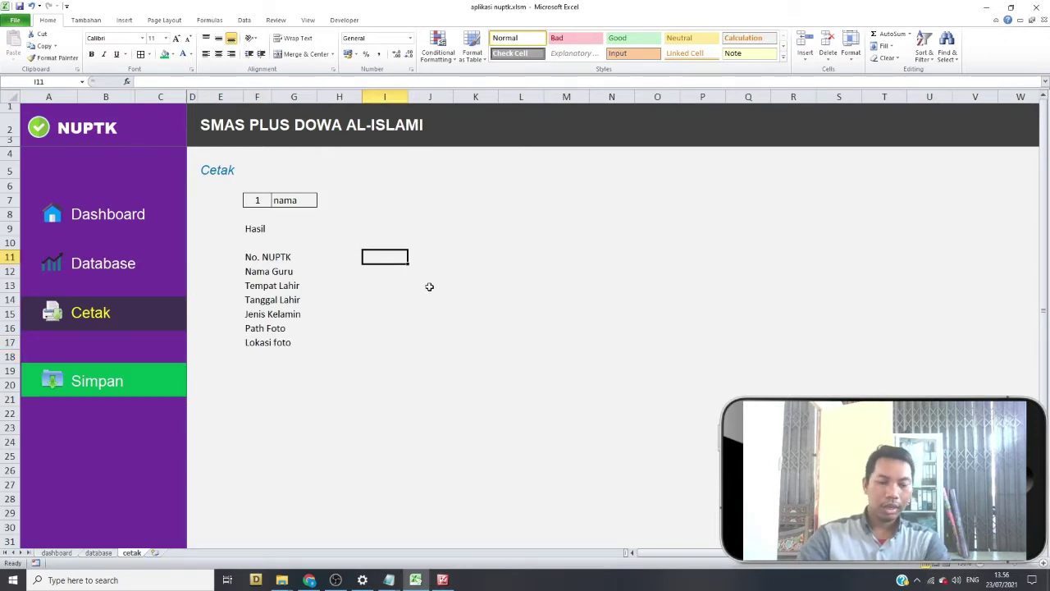
type(":")
key("Return")
type("\"")
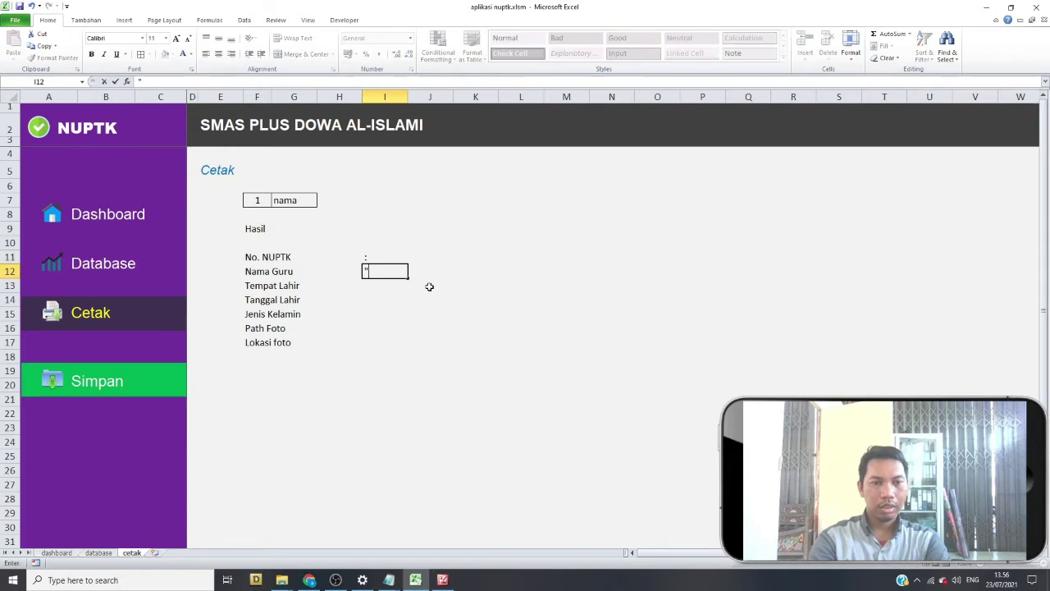
type(": :")
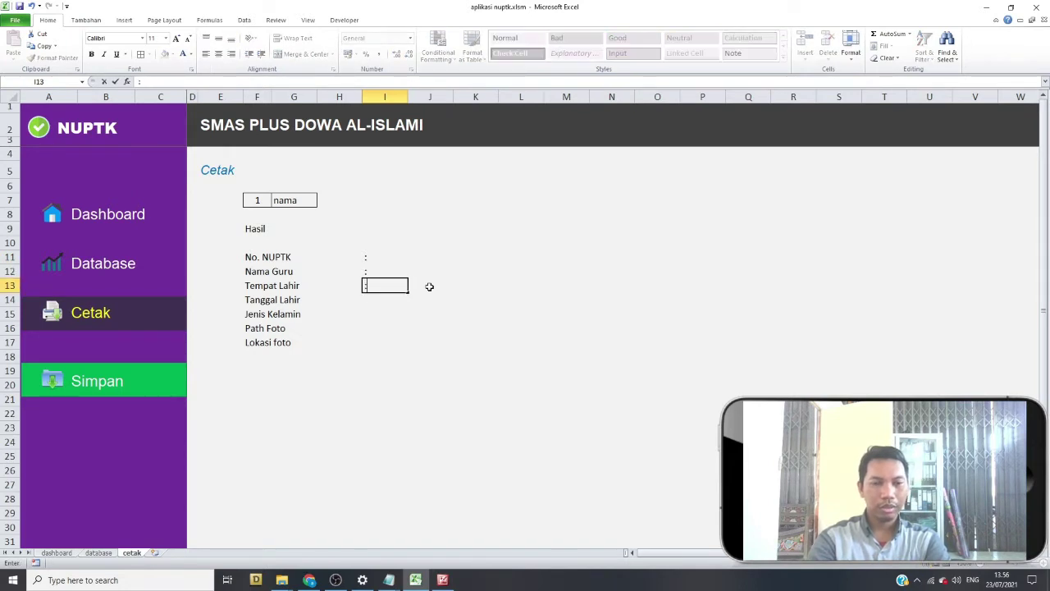
key("Return")
type(":")
key("Return")
type(":")
key("Return")
type(":")
key("Return")
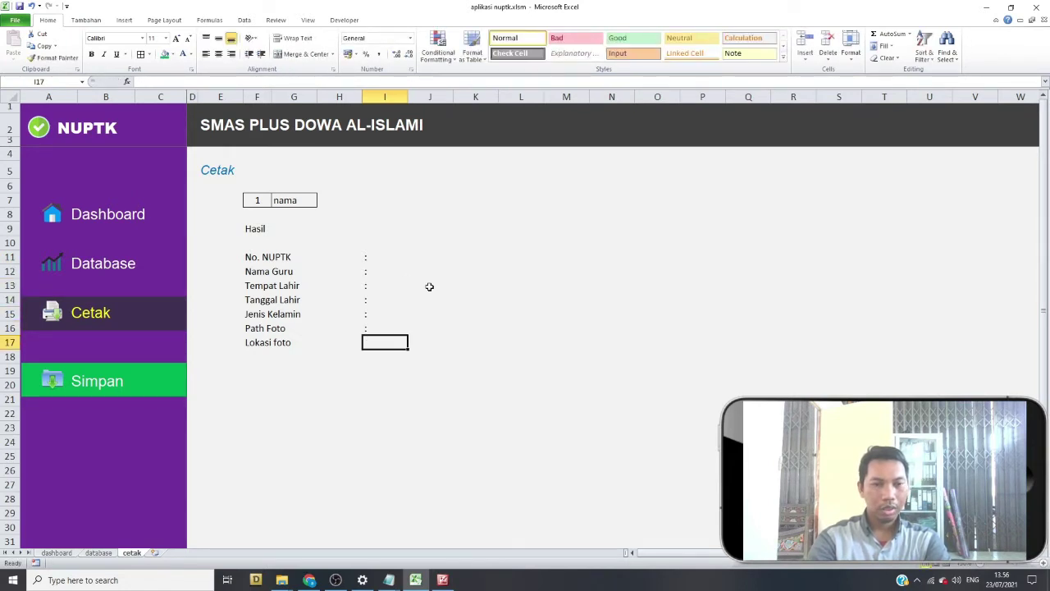
type(":")
key("Return")
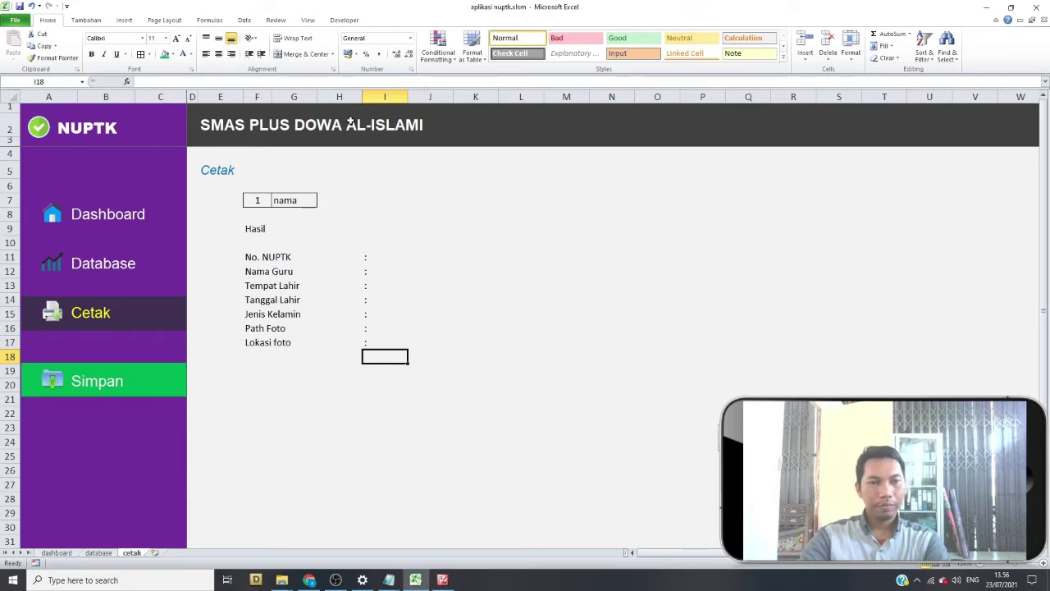
left_click(6, 271)
left_click_drag(6, 257, 18, 375)
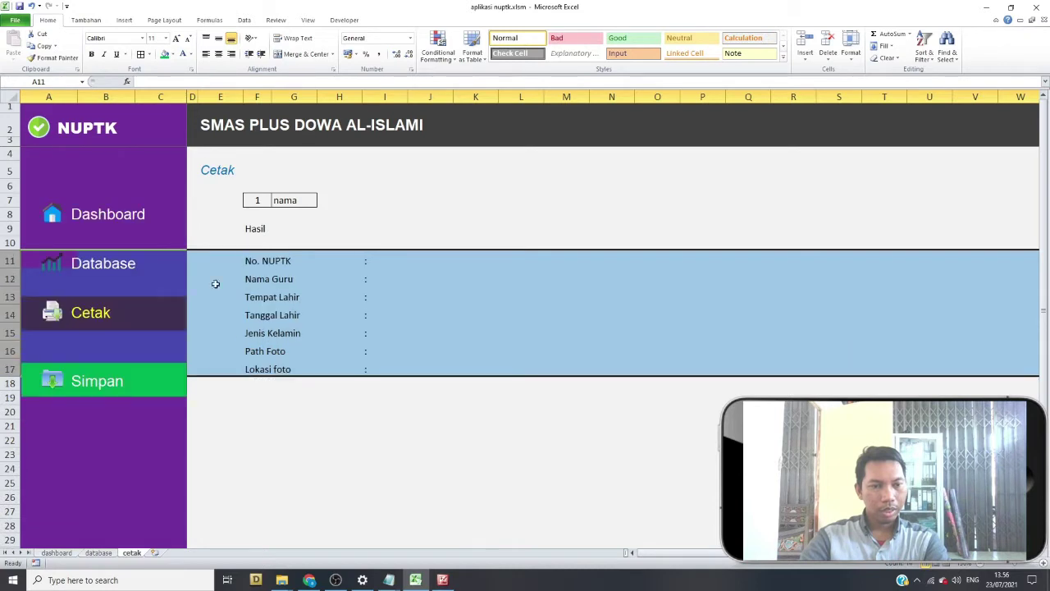
- Middle-align rows 11–17 and select everything from D4 to the sheet's end
left_click(218, 38)
left_click(191, 152)
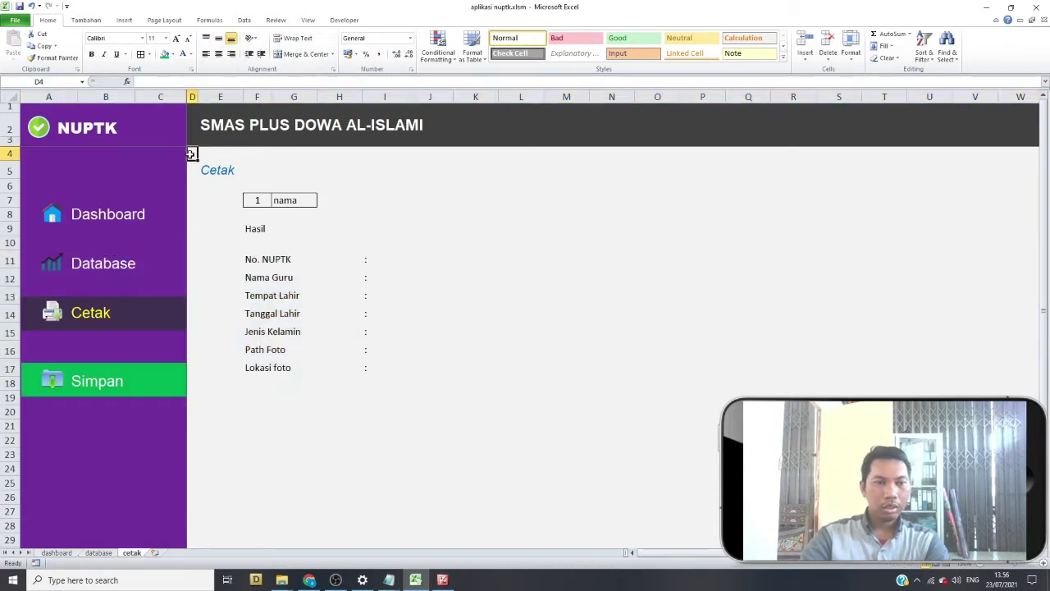
key("ctrl+shift+Right")
key("ctrl+shift+Down")
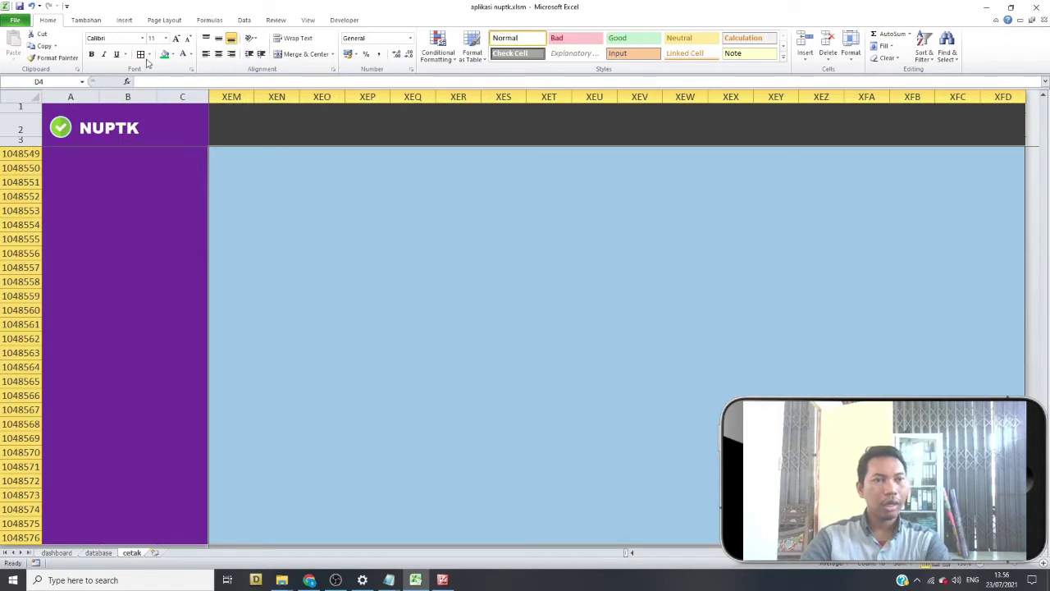
- Set the selection to Arial Narrow at size 12 and return to the top
left_click(119, 39)
type("Arial")
key("Return")
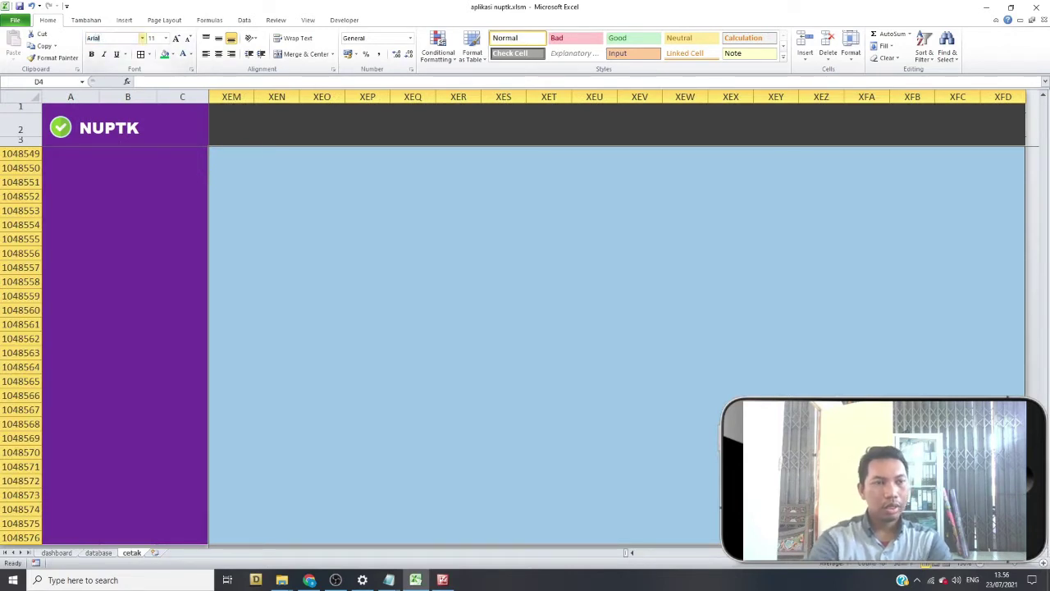
left_click(119, 38)
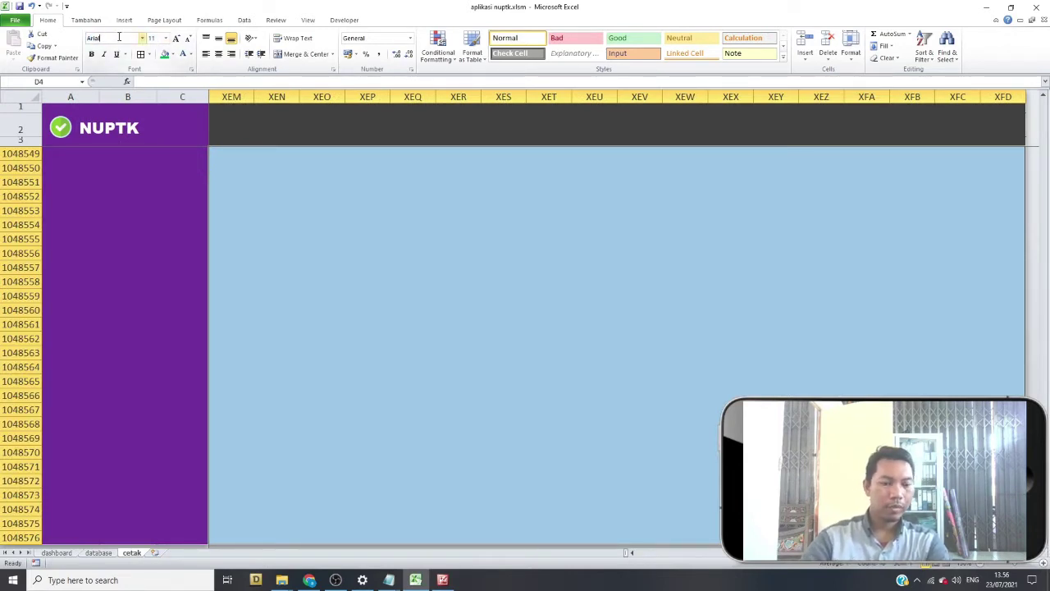
type("Arial N")
key("Return")
key("ctrl+shift+greater")
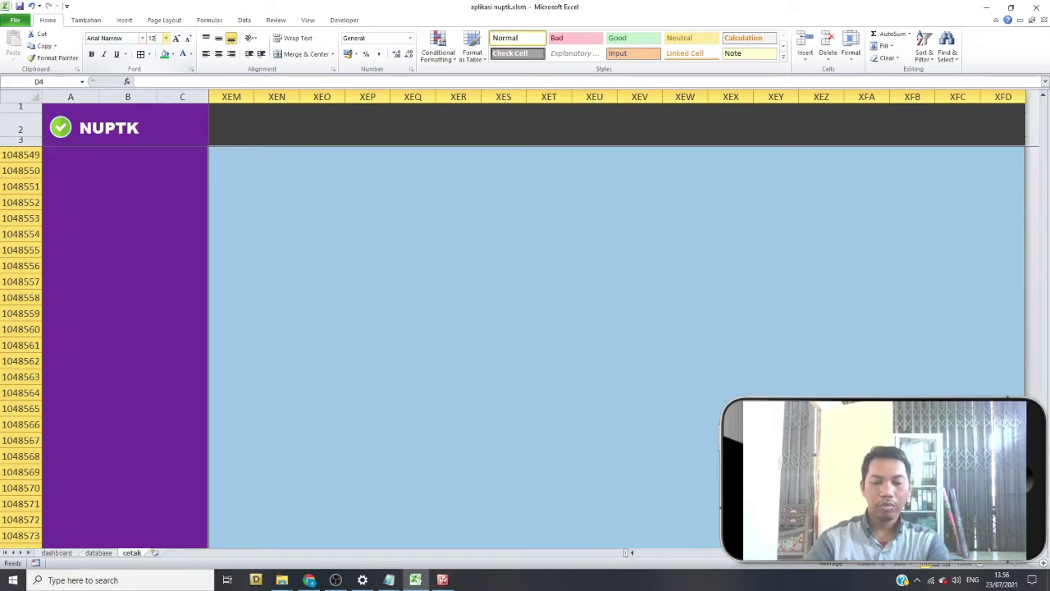
key("ctrl+Home")
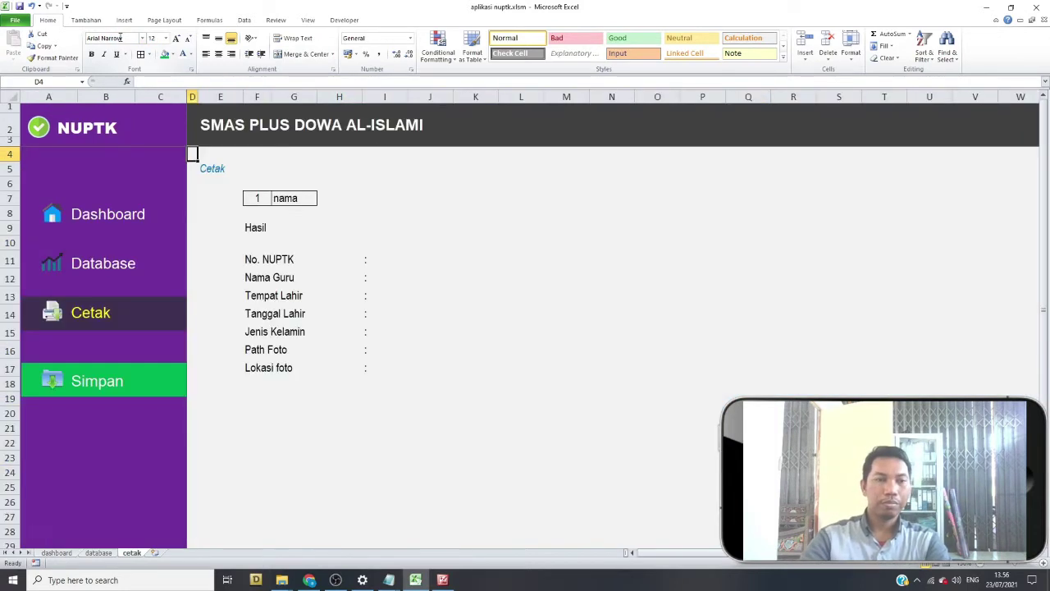
left_click(566, 312)
left_click(386, 259)
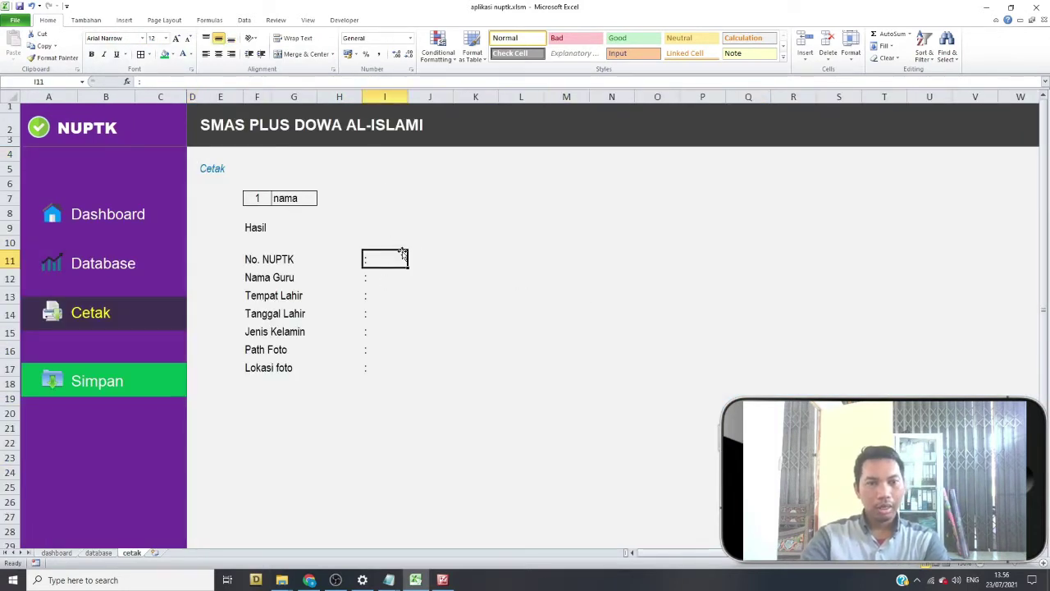
- Narrow column I and fill the No. NUPTK row F11:N11 white
left_click(379, 99)
left_click_drag(408, 97, 367, 92)
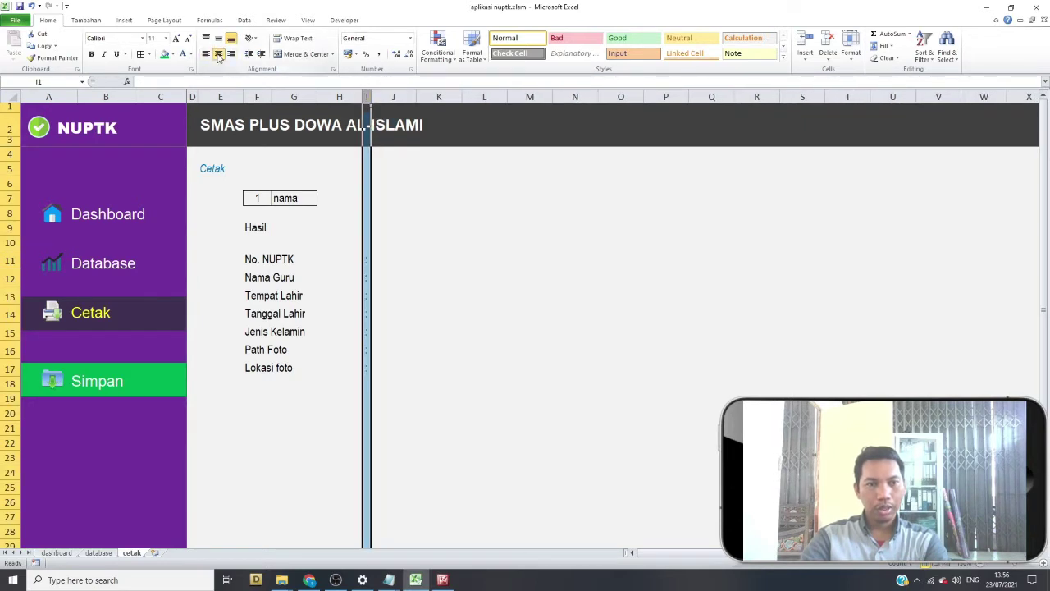
left_click(393, 260)
left_click_drag(253, 260, 493, 267)
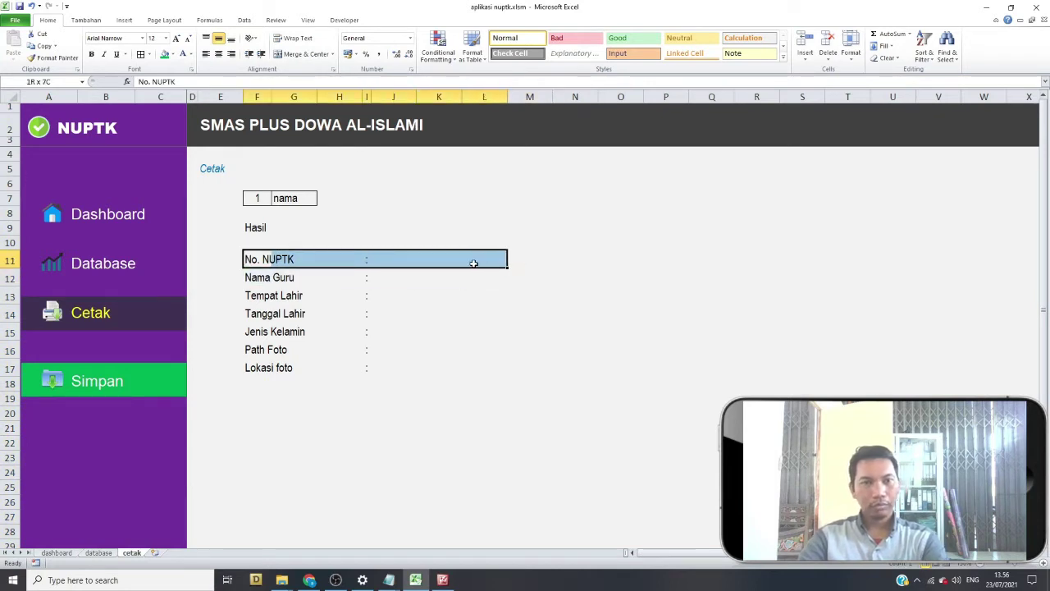
left_click_drag(503, 267, 554, 263)
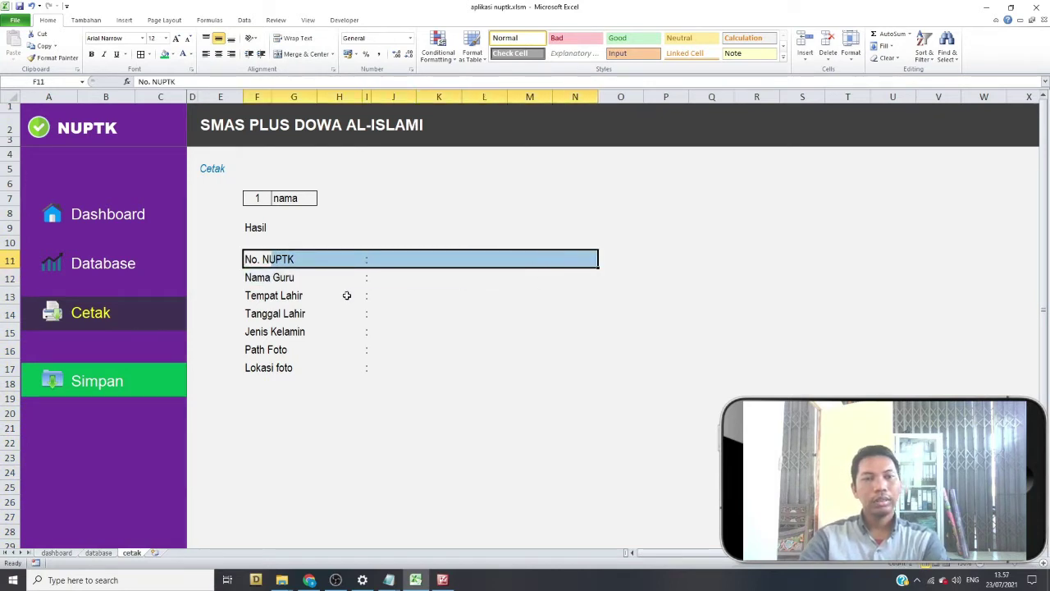
left_click(173, 54)
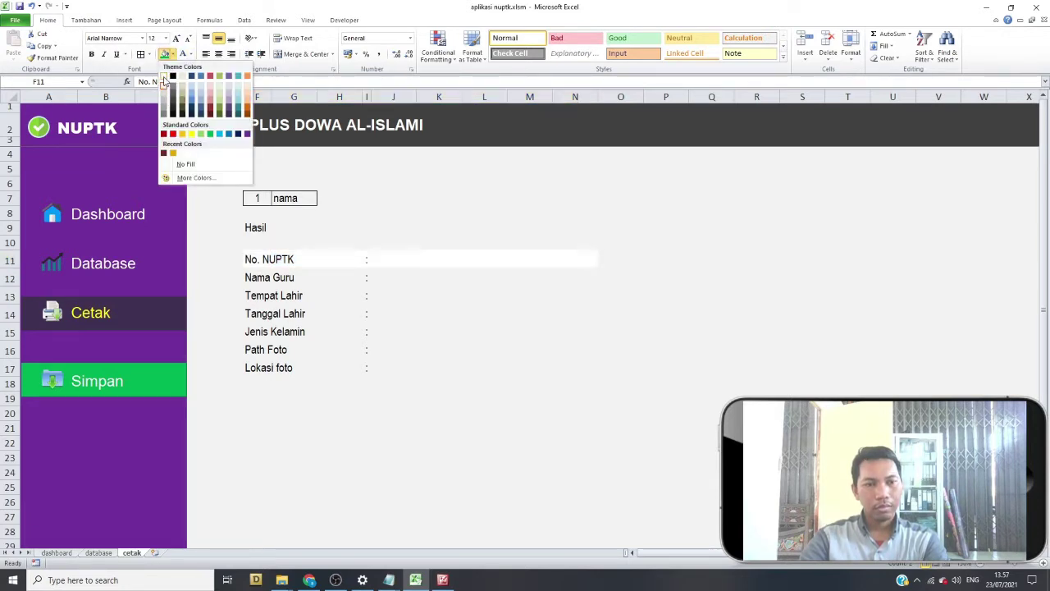
left_click(164, 80)
- Format-paint the white fill onto the Tempat Lahir, Jenis Kelamin and Lokasi foto rows
left_click(54, 57)
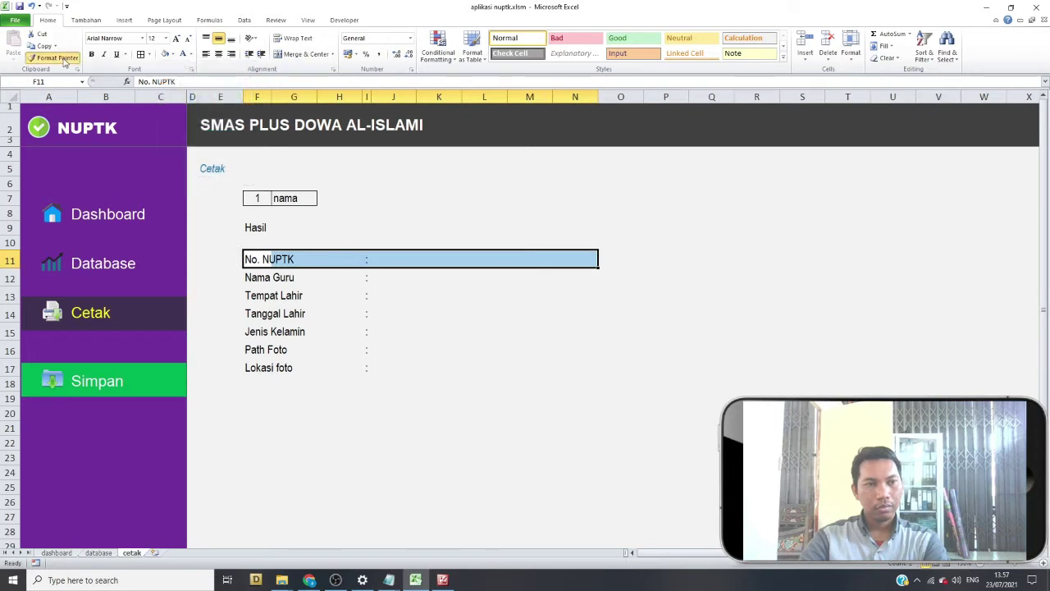
left_click(250, 296)
left_click(54, 57)
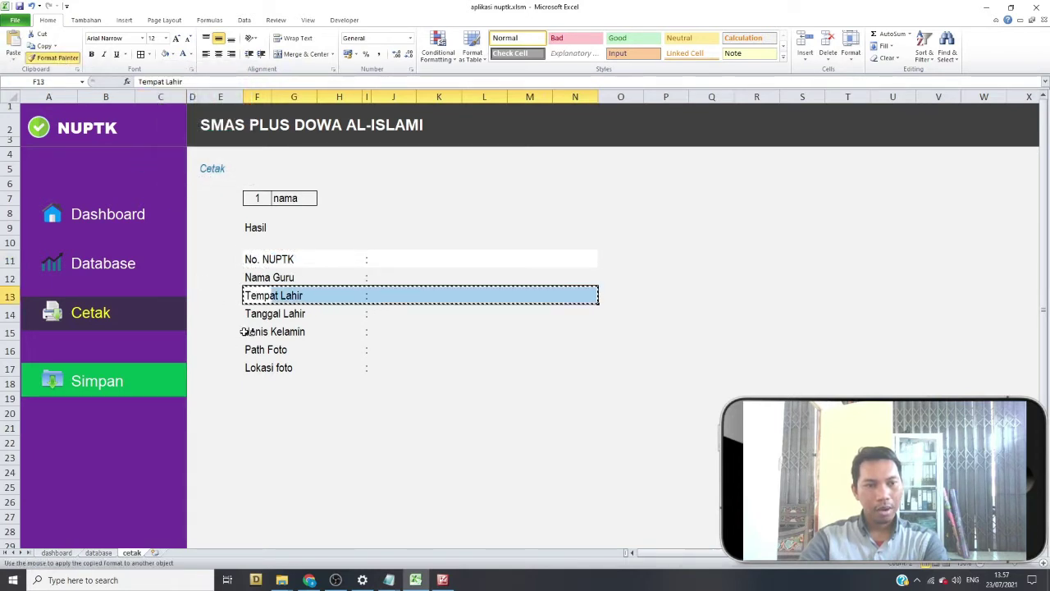
left_click(246, 332)
left_click(54, 58)
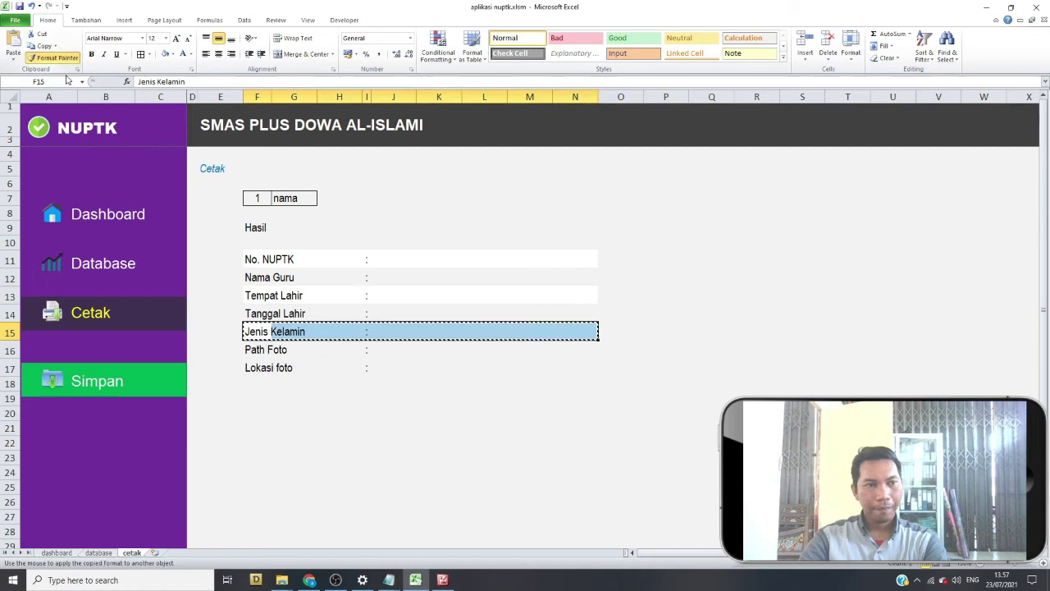
left_click(250, 367)
left_click_drag(393, 413, 443, 429)
left_click(713, 399)
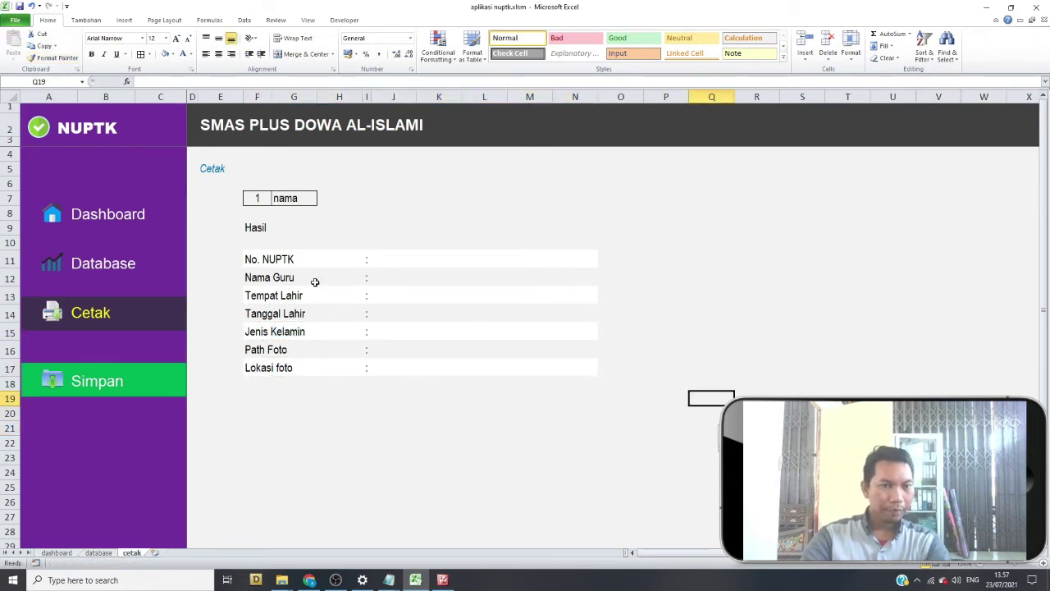
- Colour the Hasil heading in F9 red, then select the F11:N17 field table
left_click(247, 227)
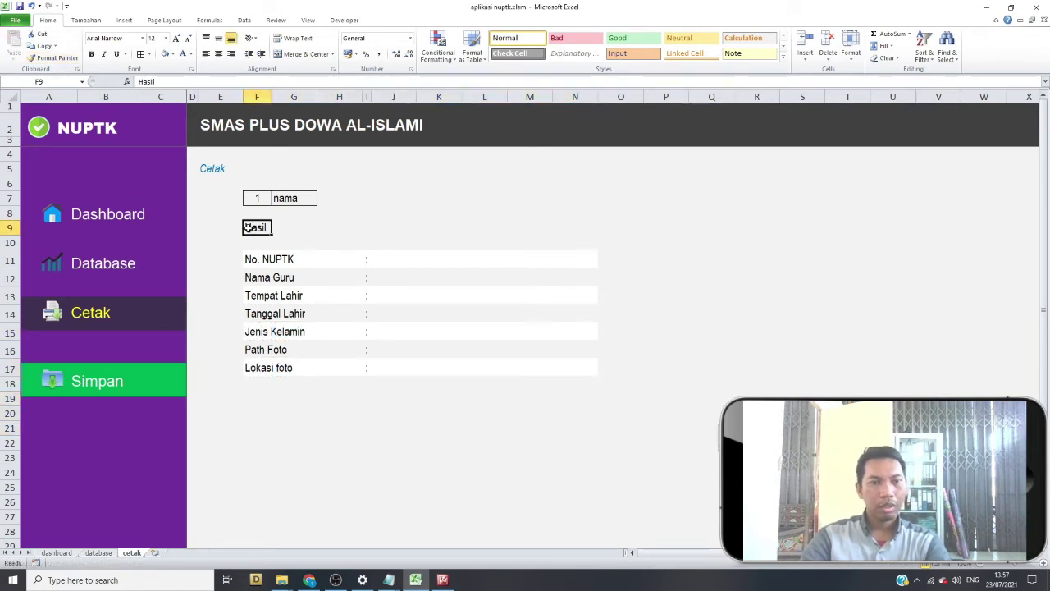
left_click(190, 54)
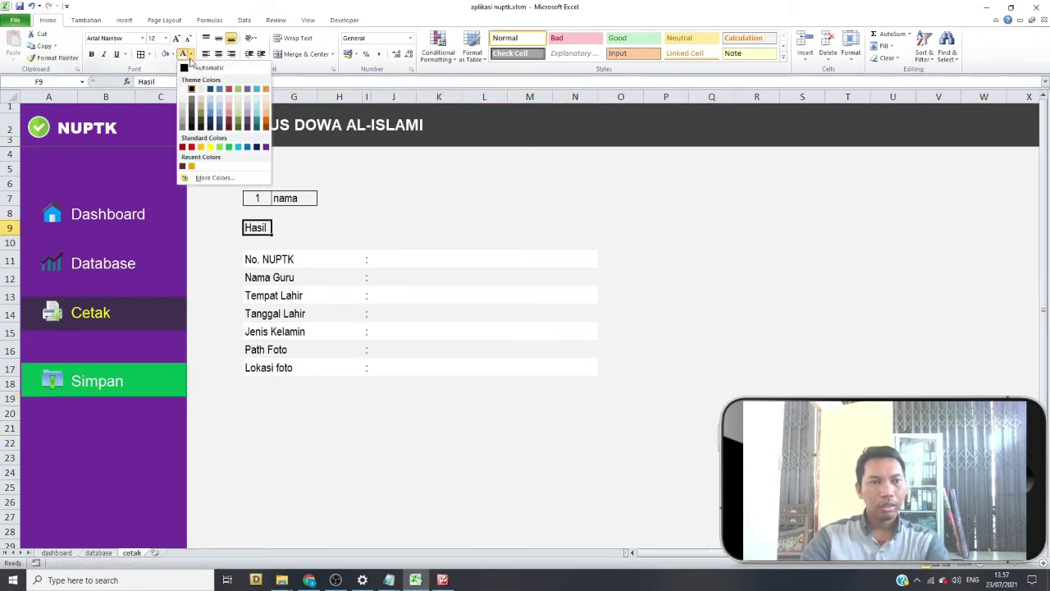
left_click(189, 146)
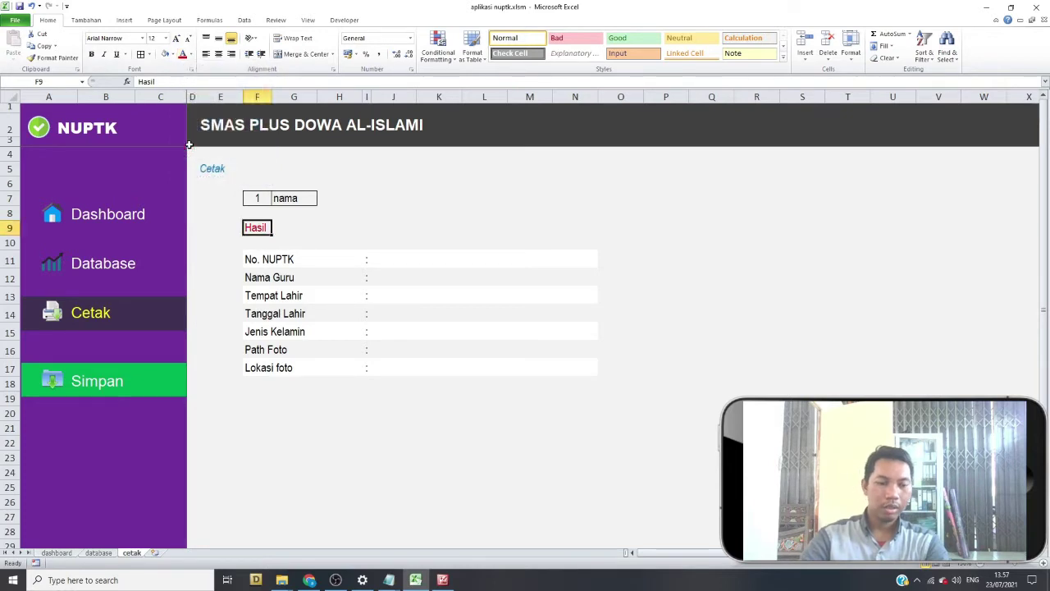
left_click(712, 316)
left_click_drag(248, 259, 570, 361)
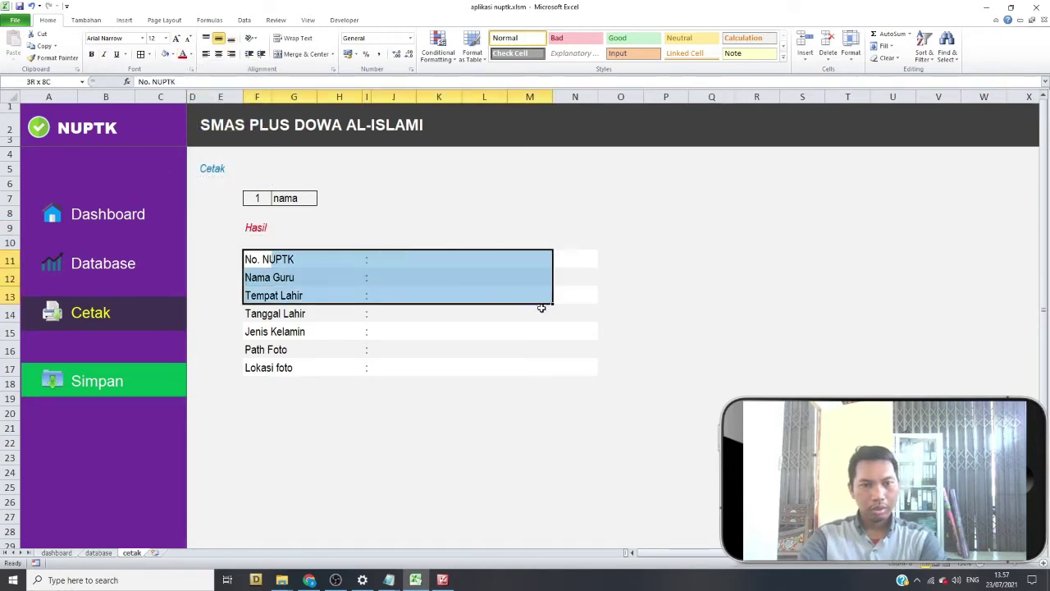
- Replace the Hasil table's black outline with a thin grey outline border
left_click(149, 54)
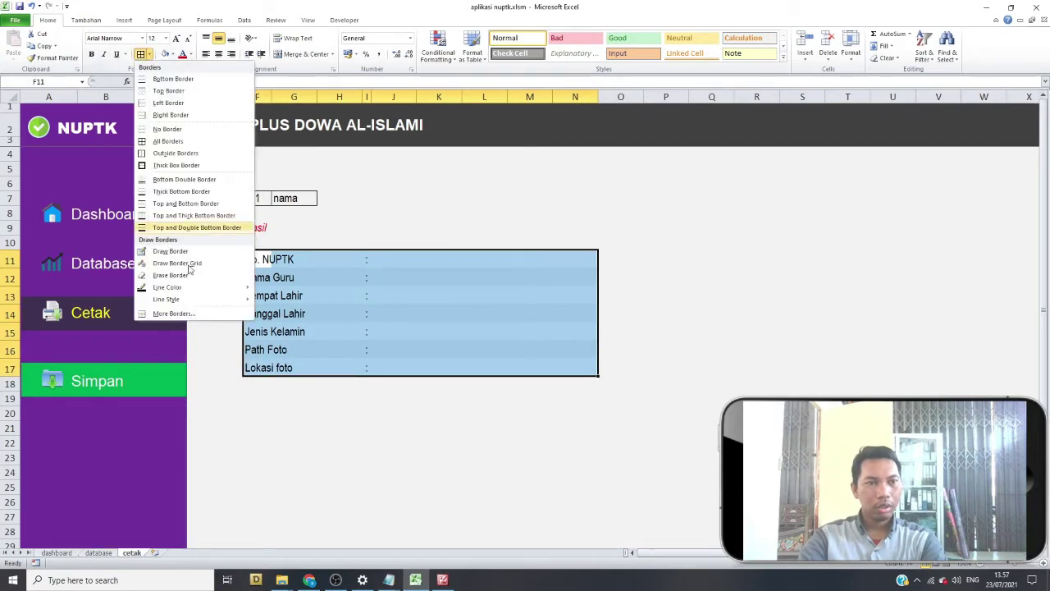
left_click(194, 322)
left_click(154, 119)
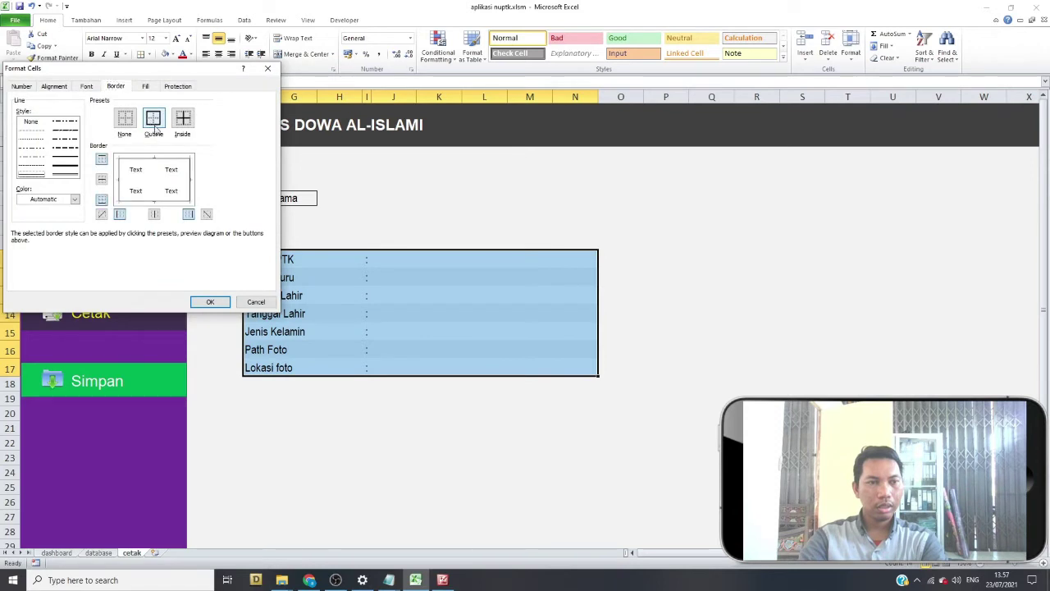
left_click(73, 199)
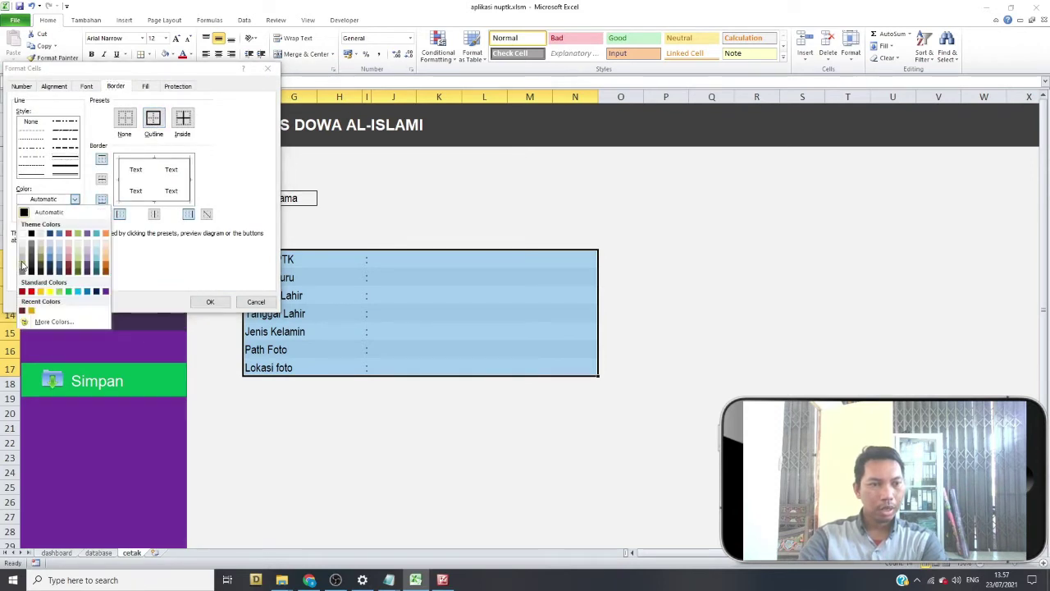
left_click(23, 264)
left_click(154, 119)
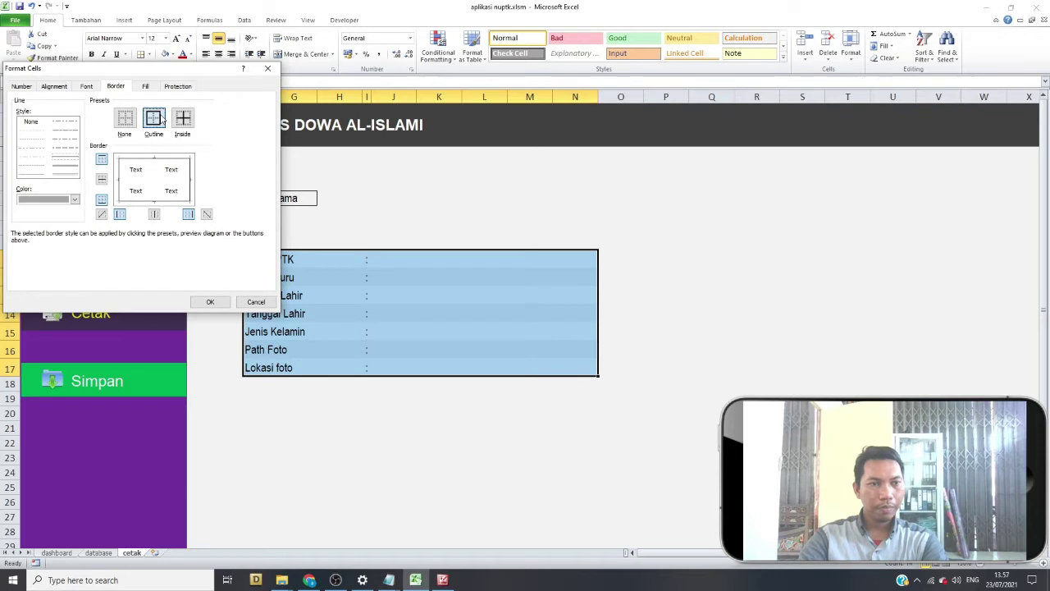
left_click(209, 303)
- Deselect the table to check the grey border, then select the No. NUPTK value cells from J11
left_click(620, 278)
left_click(712, 296)
left_click(388, 260)
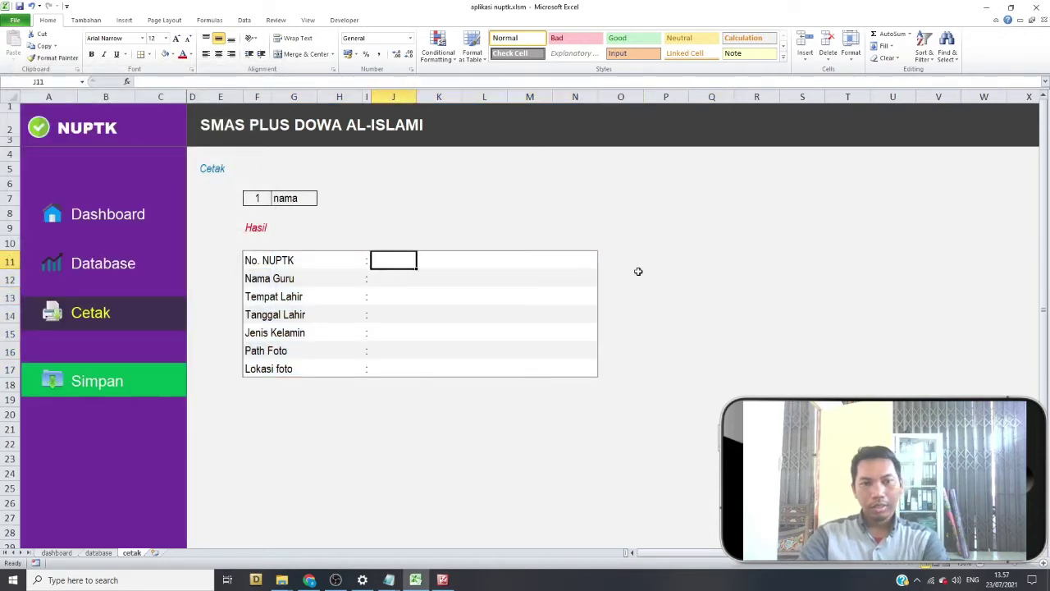
left_click(638, 271)
left_click(319, 197)
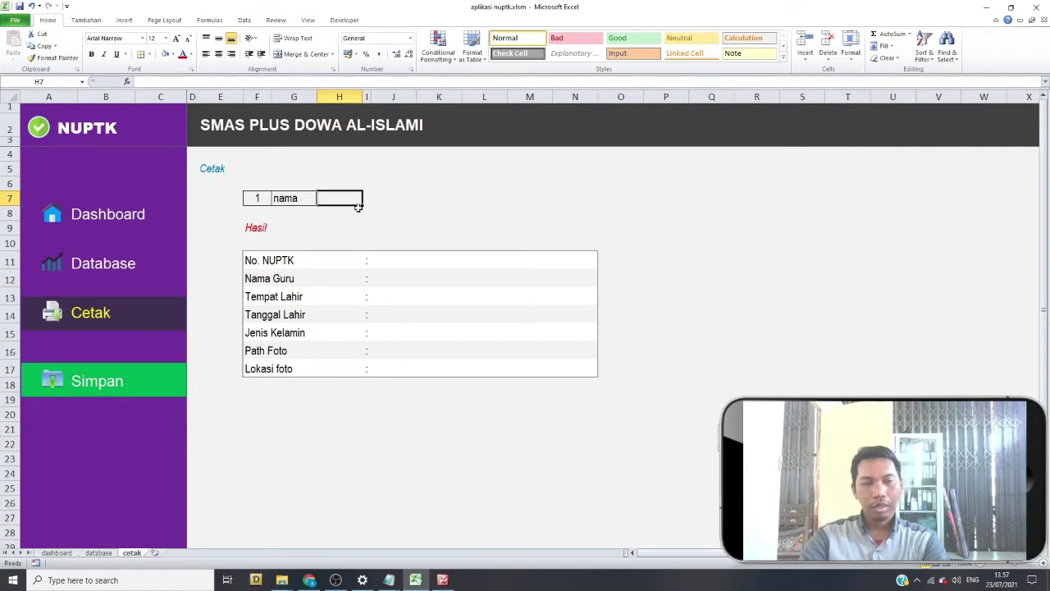
left_click_drag(413, 262, 429, 358)
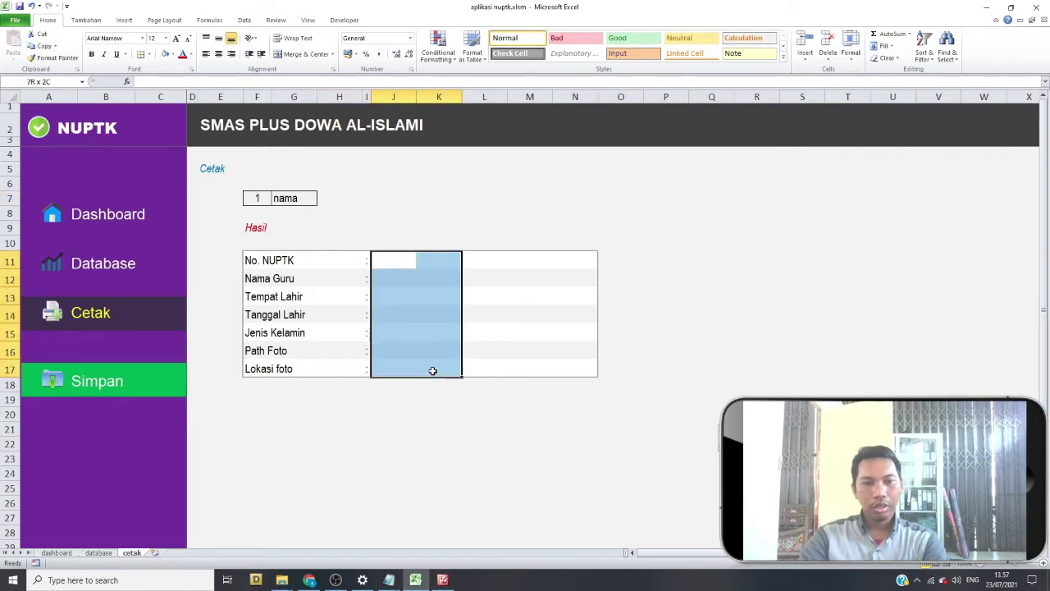
- Merge J11:N11 into one left-aligned No. NUPTK field
left_click_drag(386, 262, 592, 263)
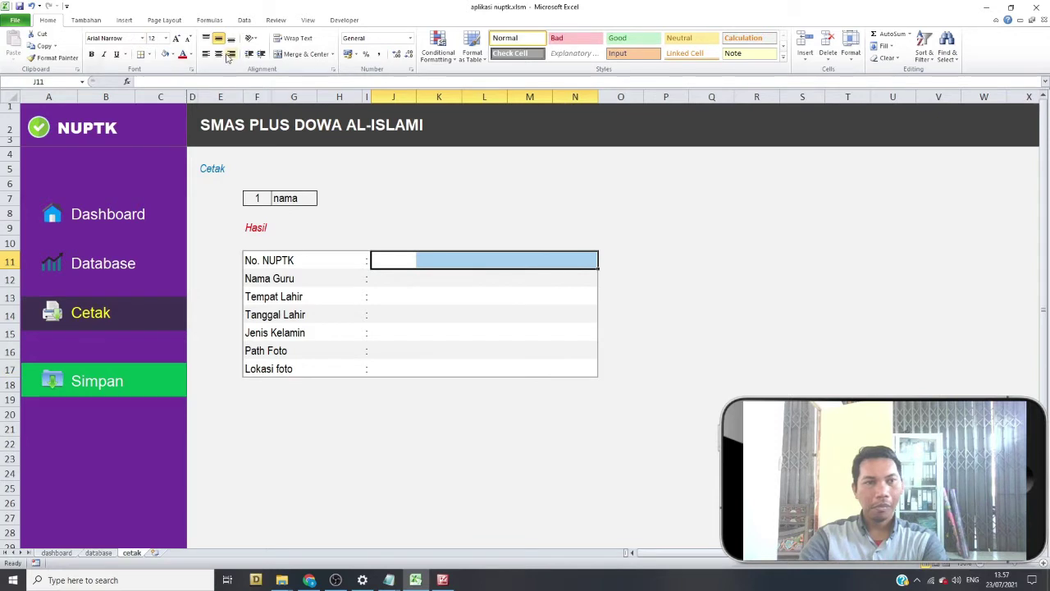
left_click(310, 55)
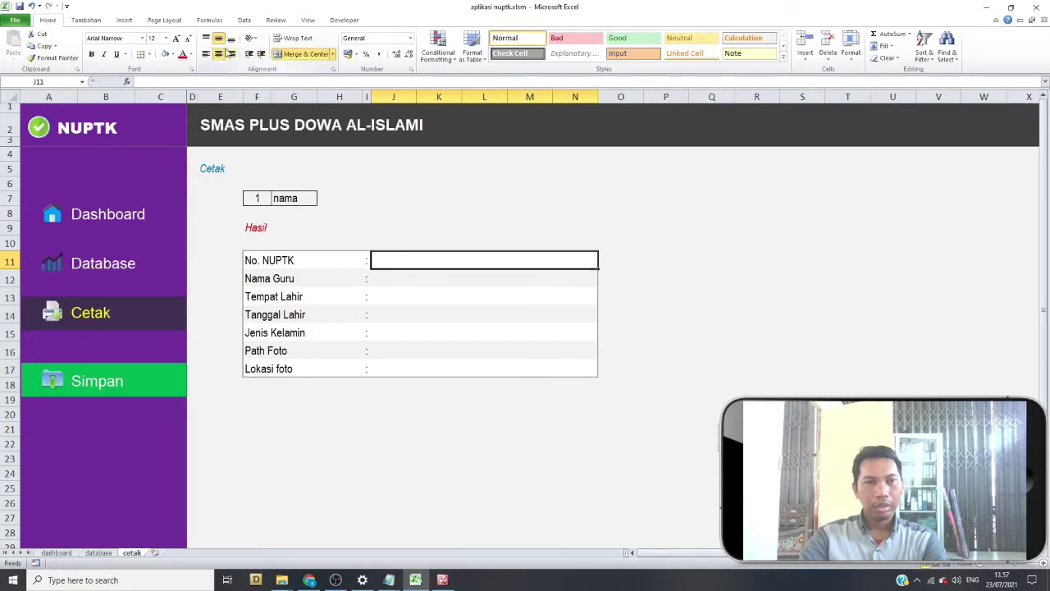
left_click(208, 55)
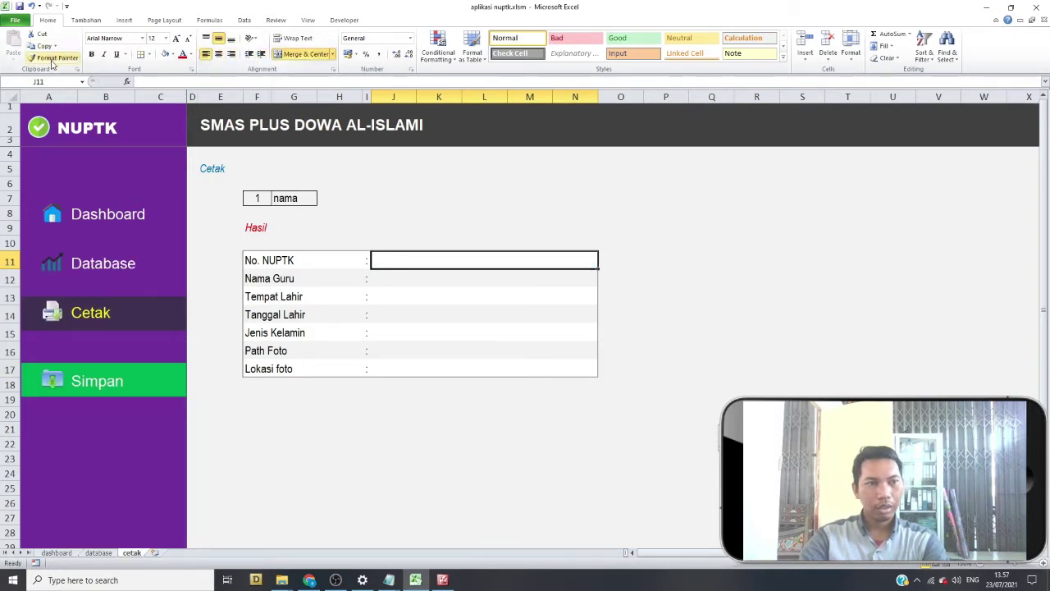
- Merge the Tempat Lahir cells J13:N13 and the Nama Guru cells J12:N12 into single fields
left_click_drag(375, 273, 563, 283)
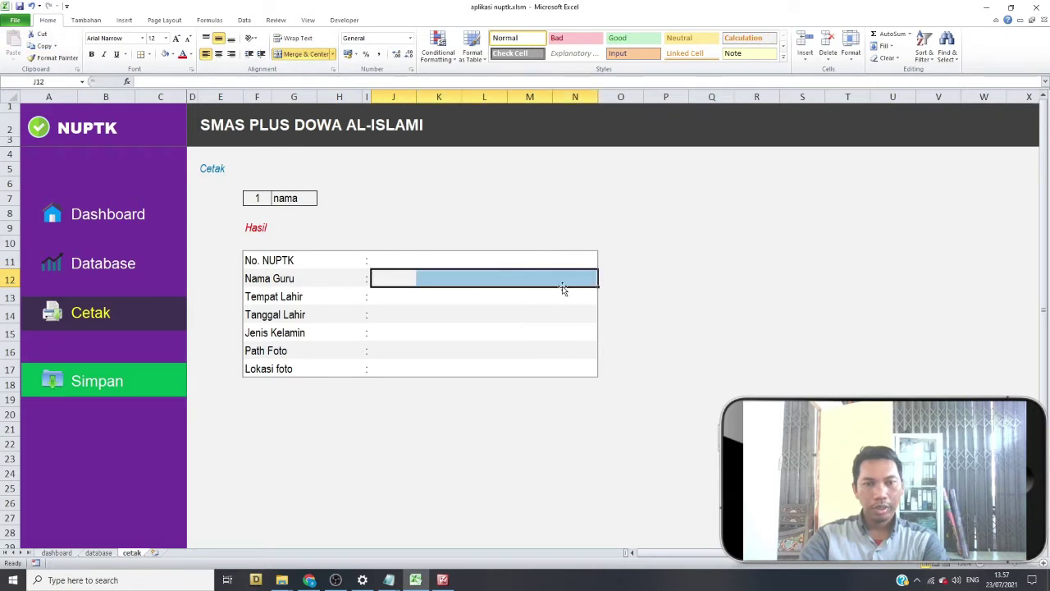
left_click_drag(425, 254, 430, 271)
left_click_drag(382, 298, 565, 304)
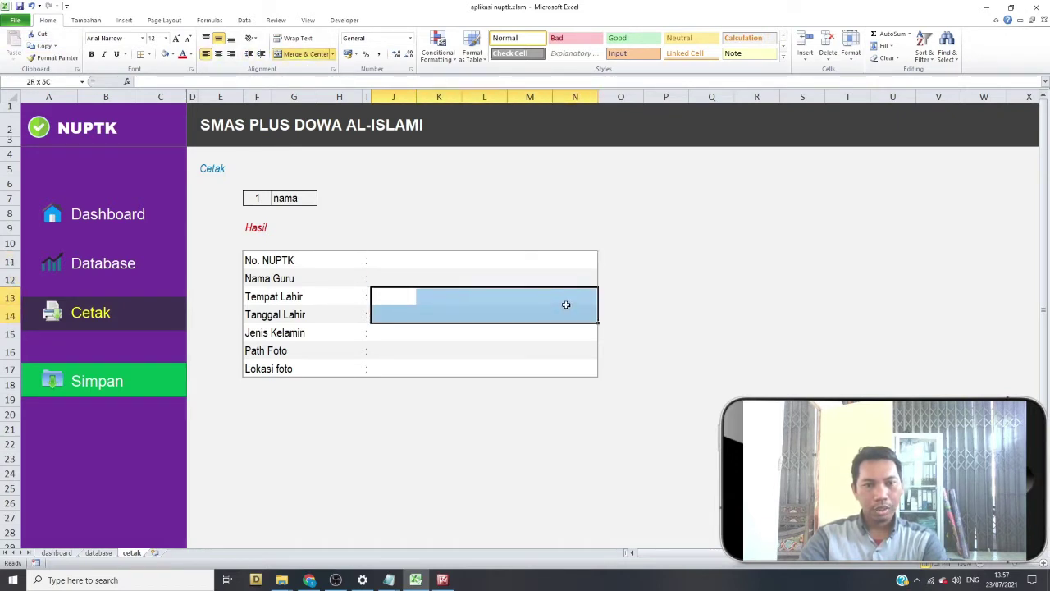
left_click(304, 54)
left_click_drag(394, 278, 450, 279)
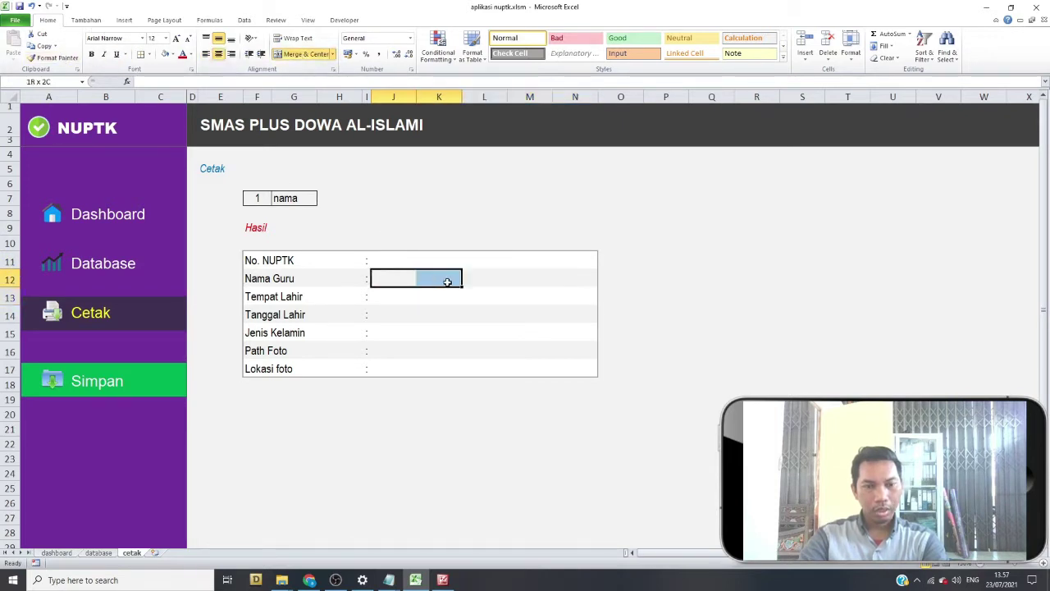
left_click(393, 257)
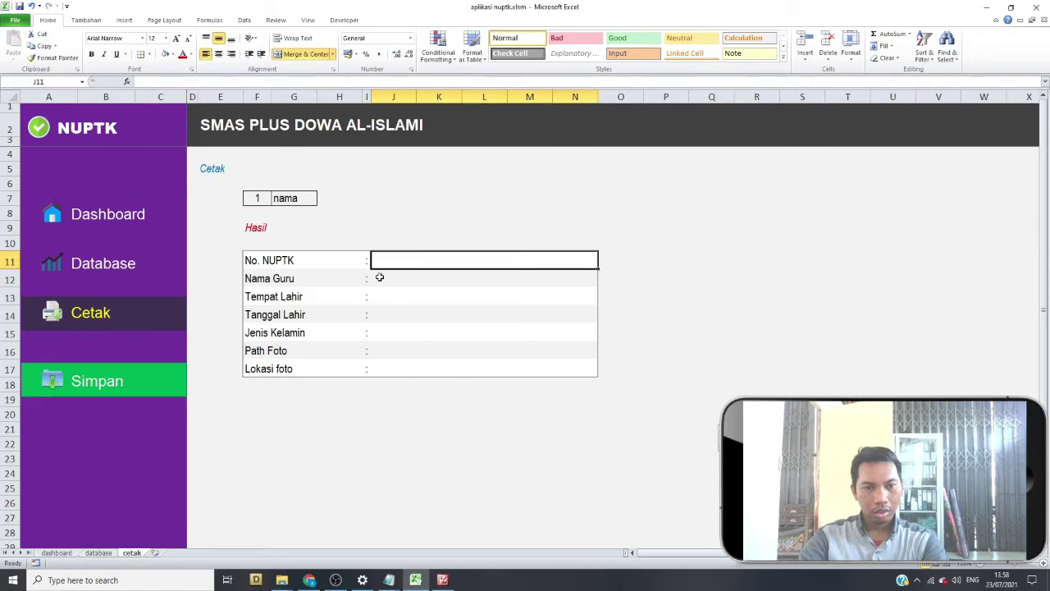
left_click_drag(380, 278, 586, 279)
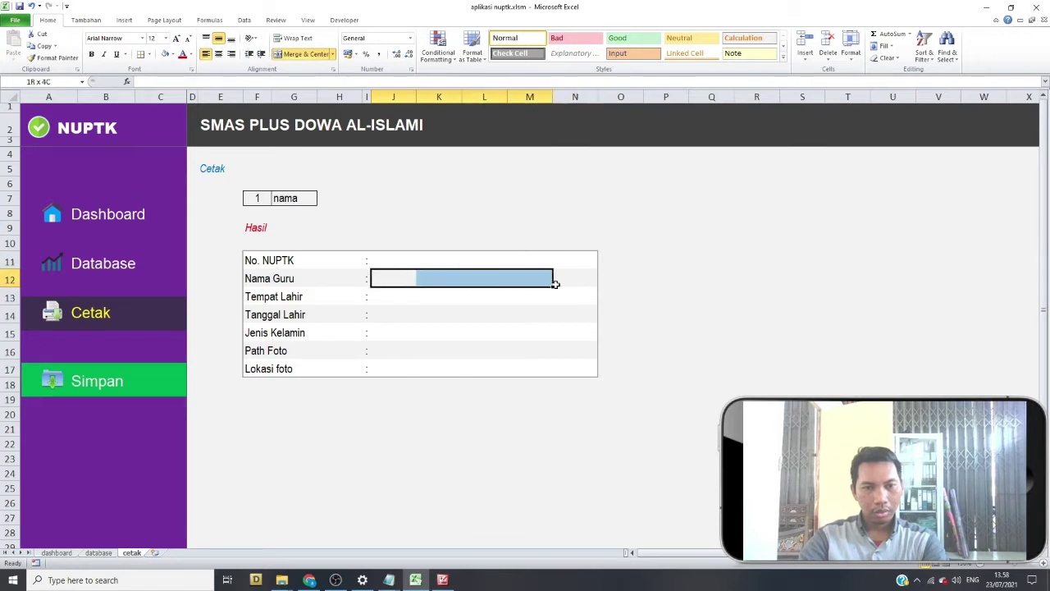
left_click(303, 54)
- Copy the merged-field formatting to rows 14–17 with Format Painter
left_click(387, 301)
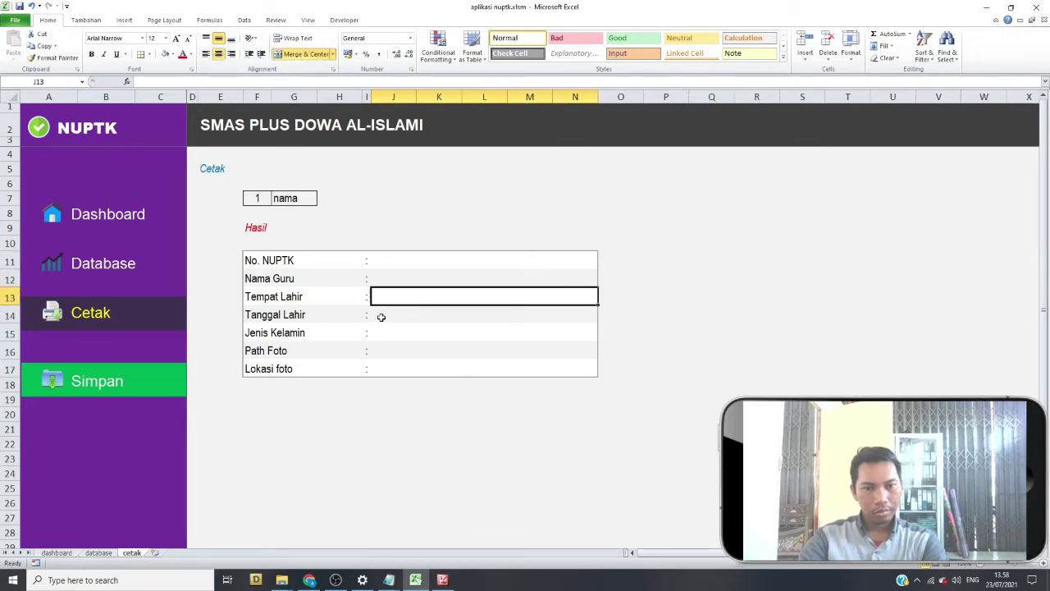
left_click_drag(379, 281, 379, 297)
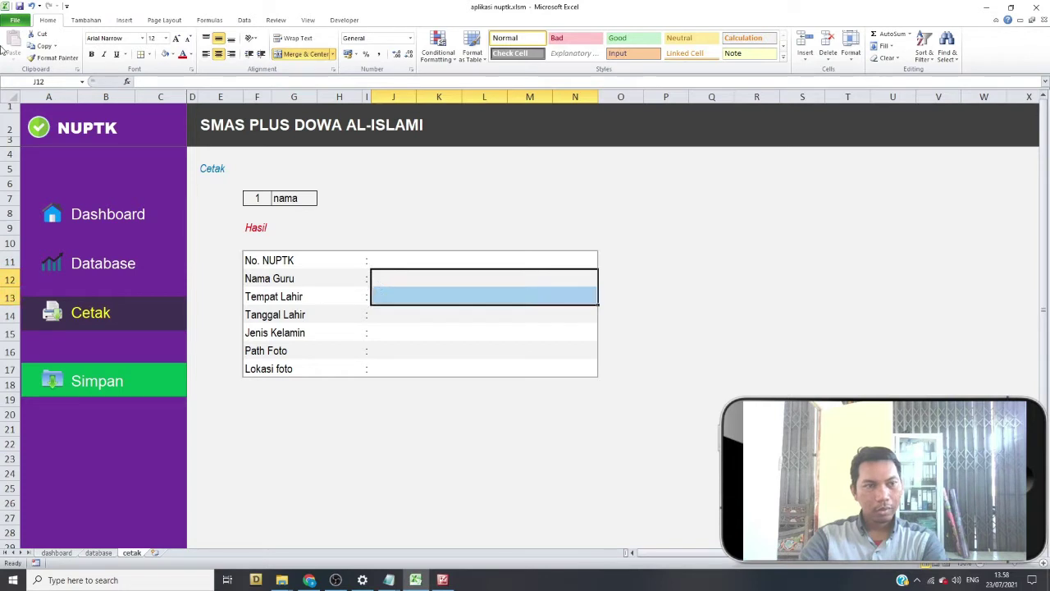
left_click(57, 57)
left_click(375, 317)
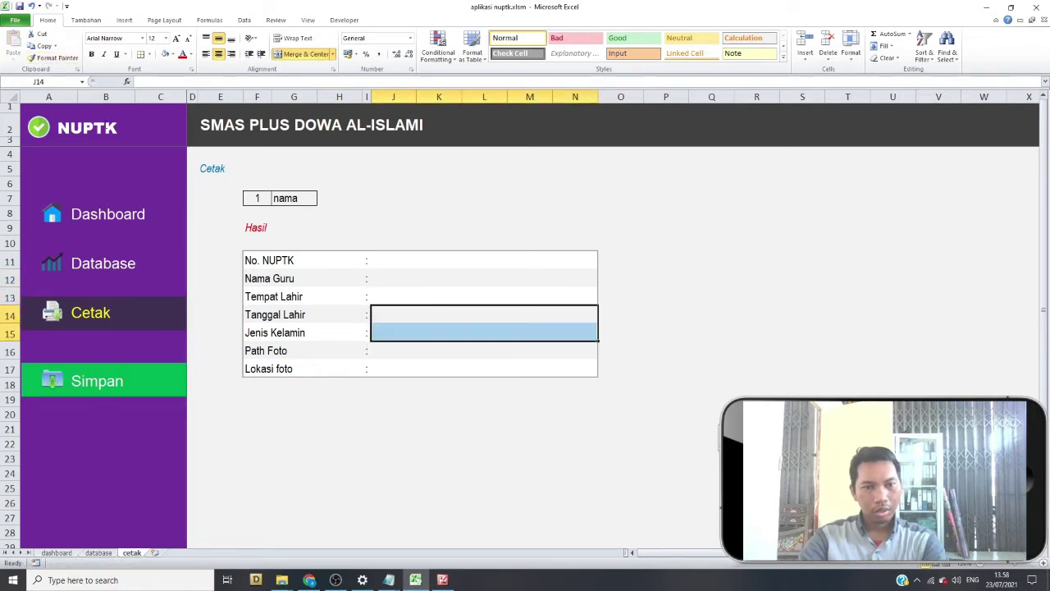
left_click(58, 57)
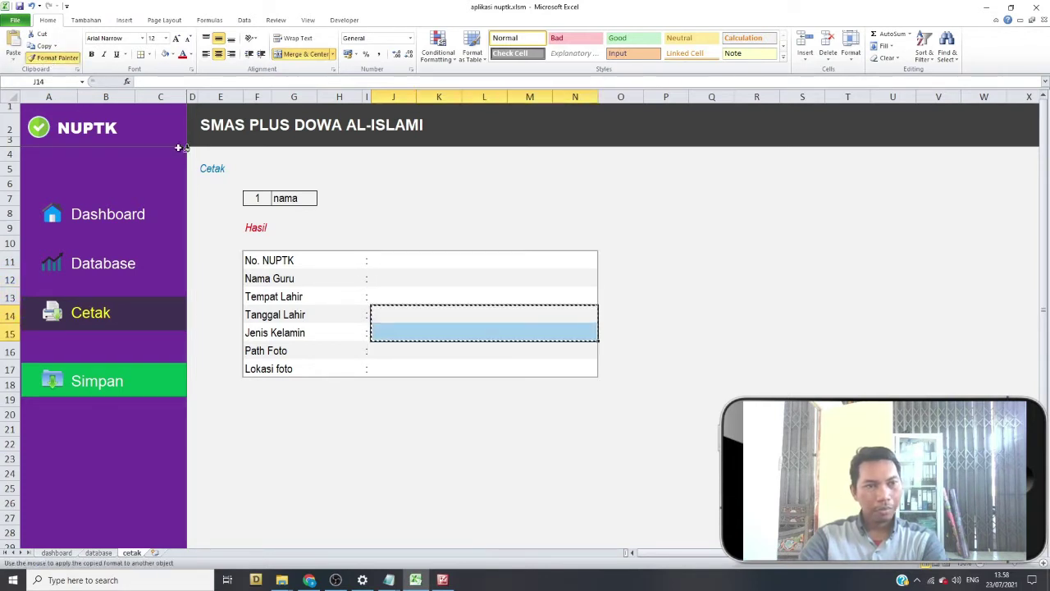
left_click(376, 349)
left_click(425, 421)
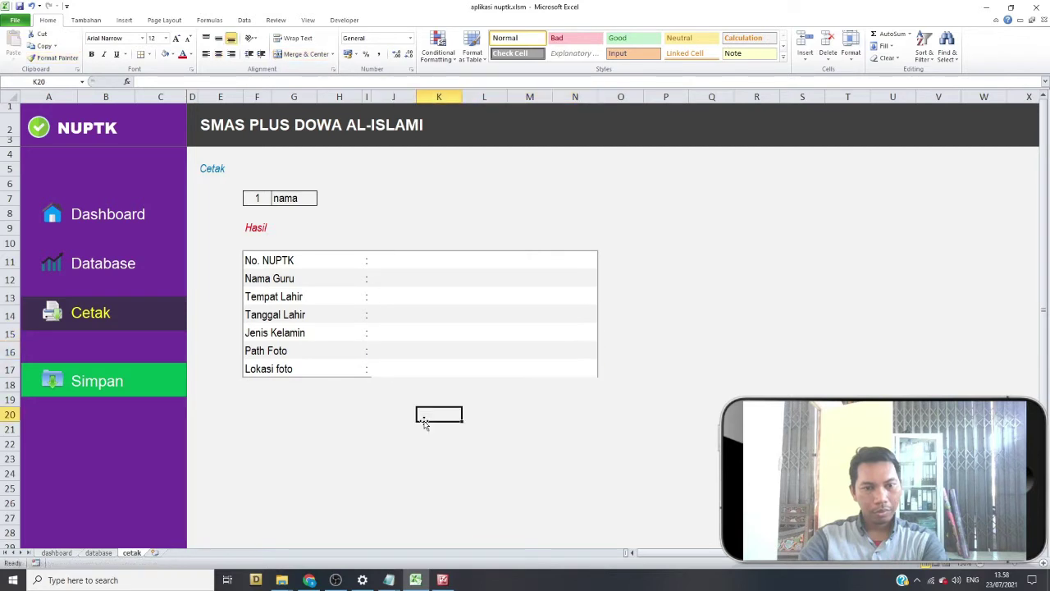
- Restore the outline border around the merged Lokasi foto value field in row 17
left_click(374, 362)
key("ctrl+1")
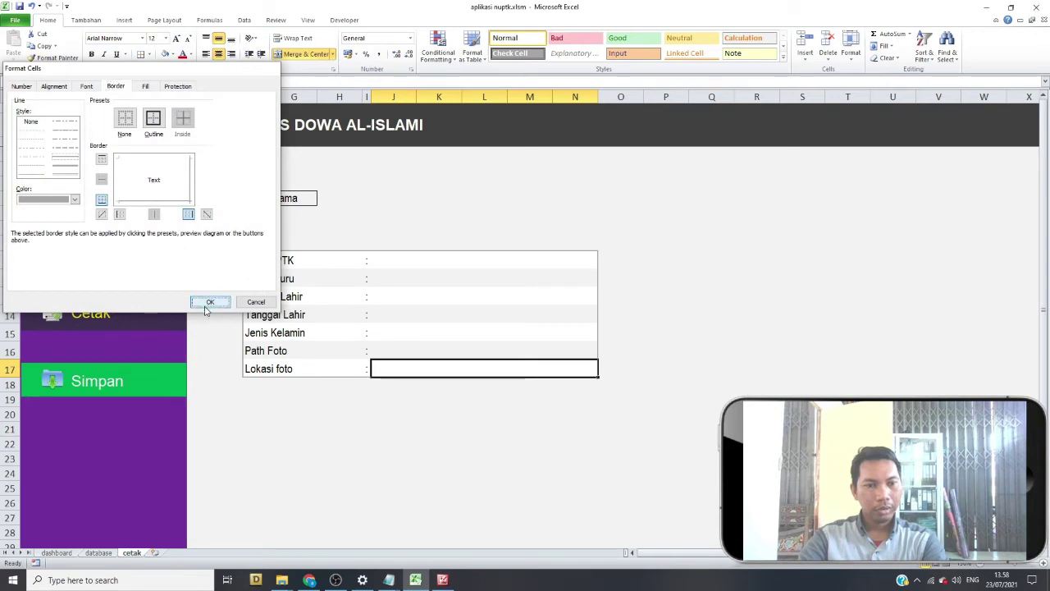
left_click(210, 302)
left_click(312, 498)
left_click(741, 312)
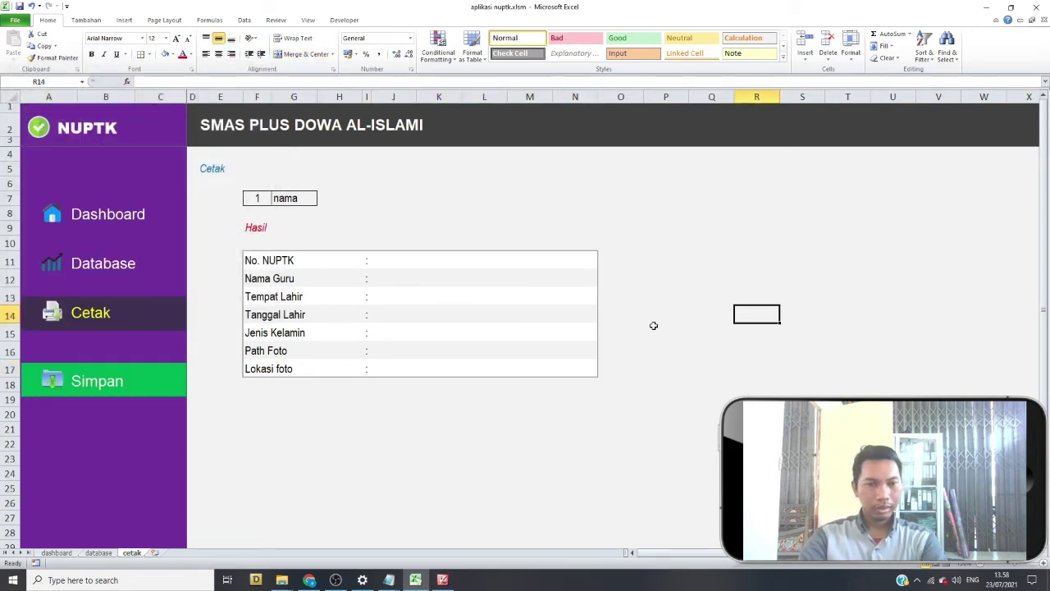
- Indent the Hasil labels in F11:F17, then select the nama cell and the cells to its right
left_click_drag(256, 261, 256, 369)
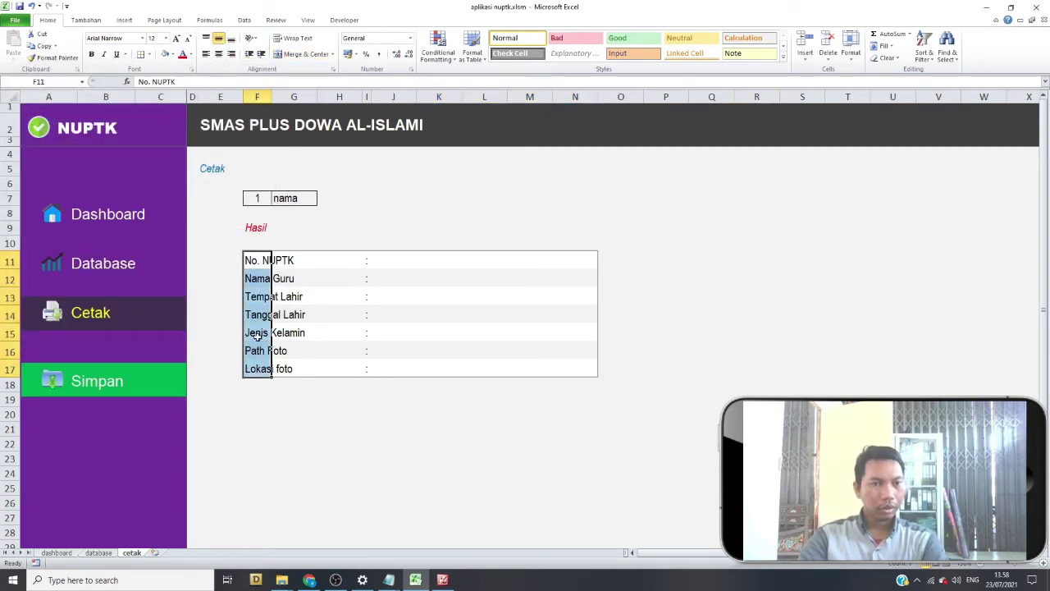
left_click(265, 55)
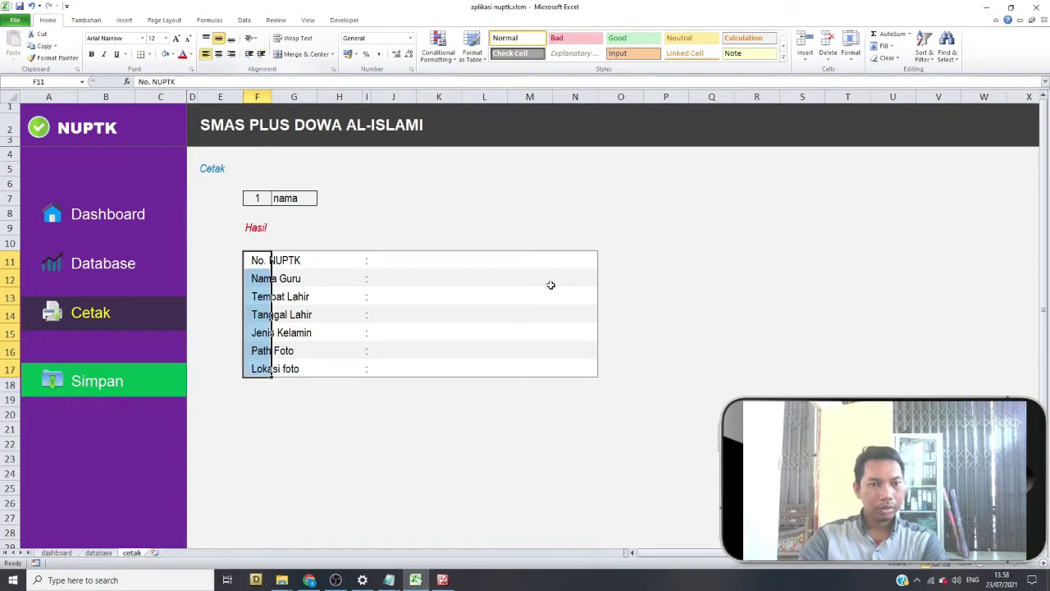
left_click(784, 310)
left_click(406, 261)
left_click_drag(293, 198, 476, 198)
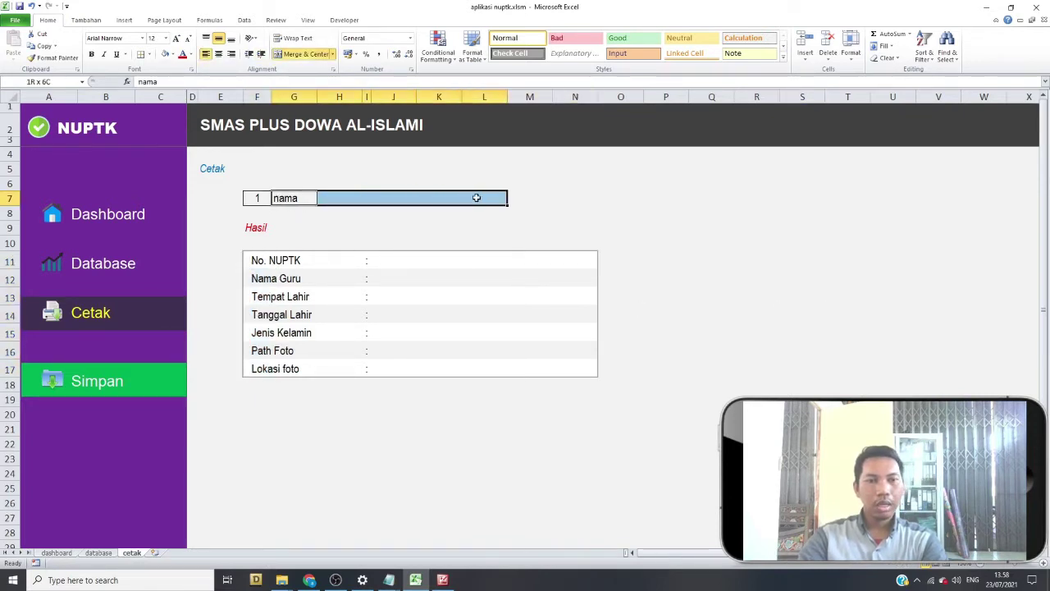
- Merge G7:L7 into a left-aligned nama field and make row 7 taller and vertically centred
left_click(299, 55)
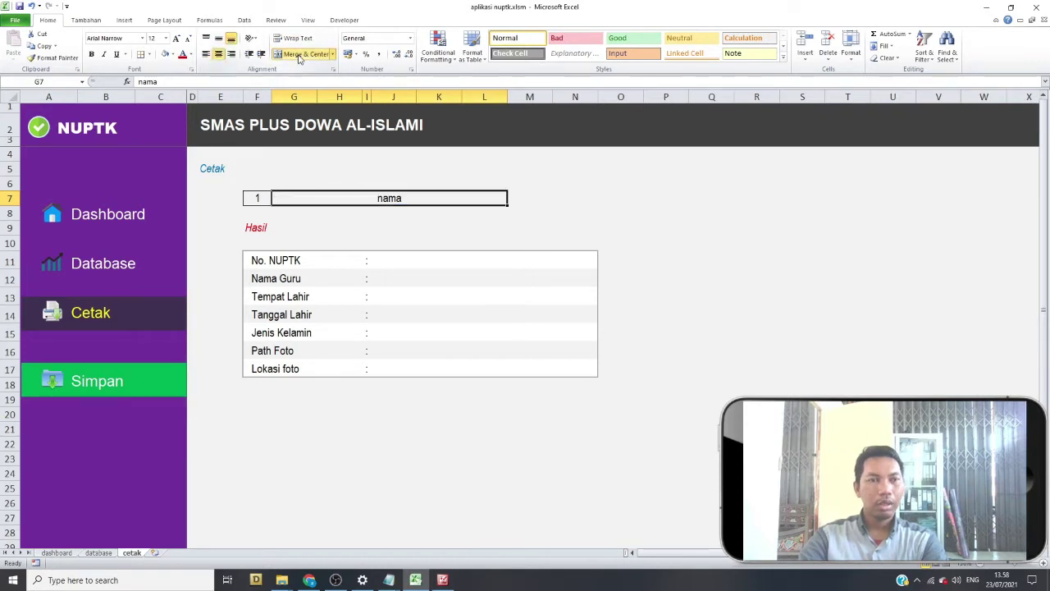
left_click(206, 54)
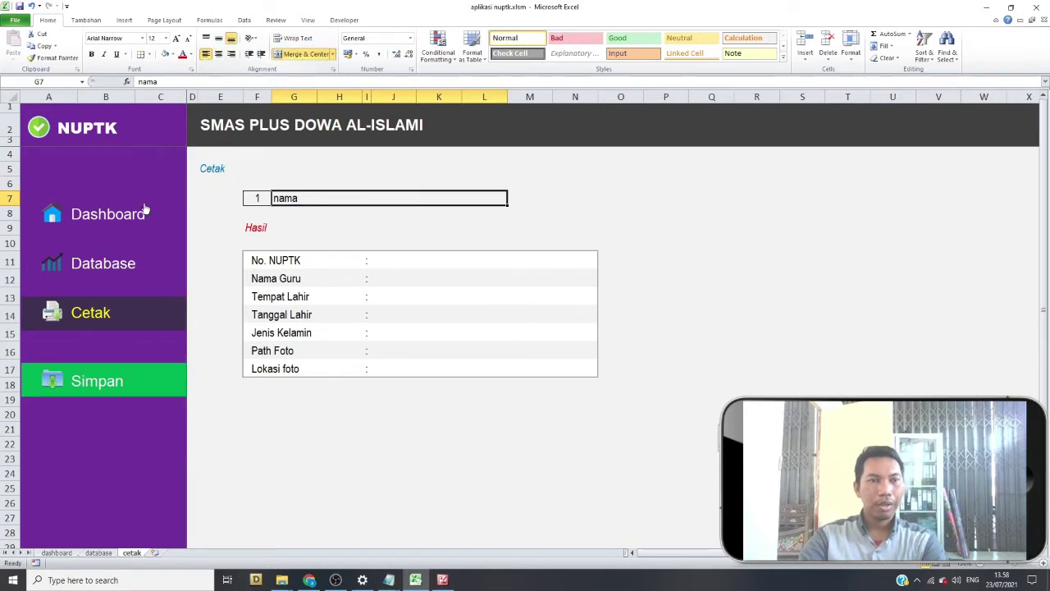
left_click(10, 197)
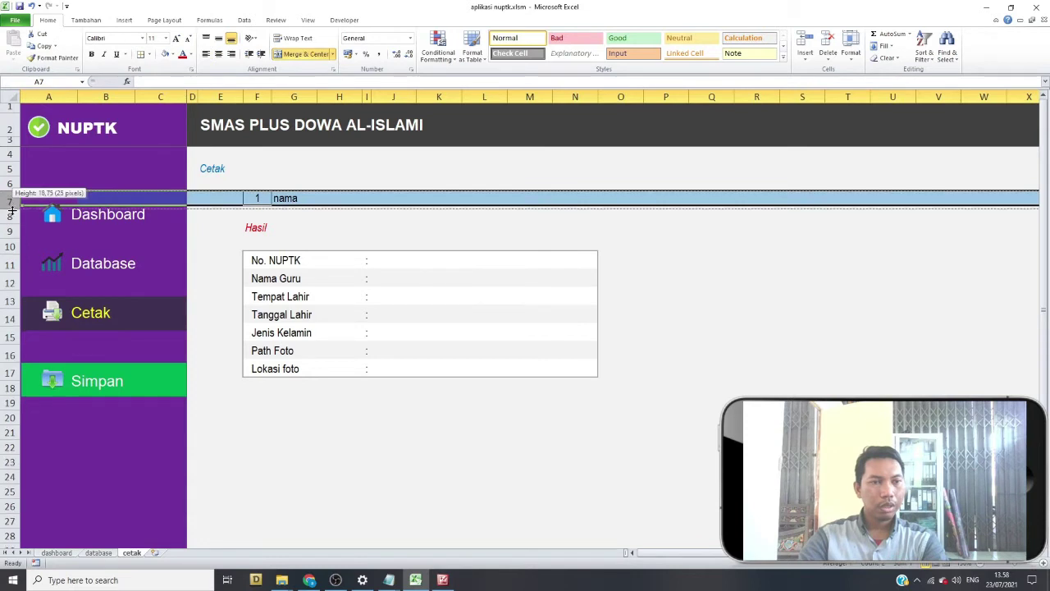
left_click_drag(13, 206, 13, 213)
left_click(219, 39)
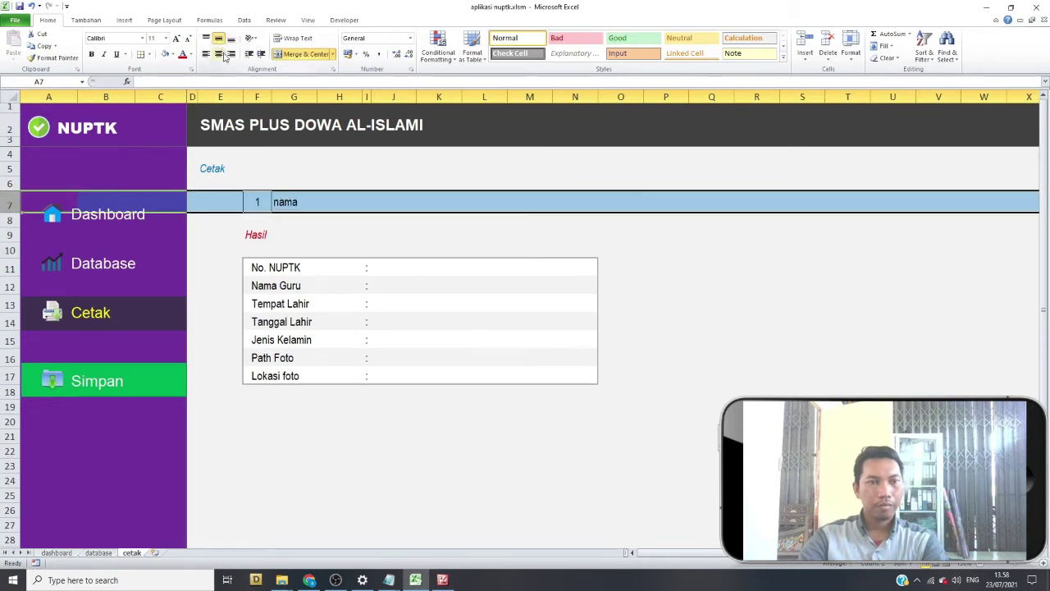
- Give F7:L7 an outline border with an inside vertical line dividing number and name
left_click(562, 231)
left_click_drag(257, 202, 501, 202)
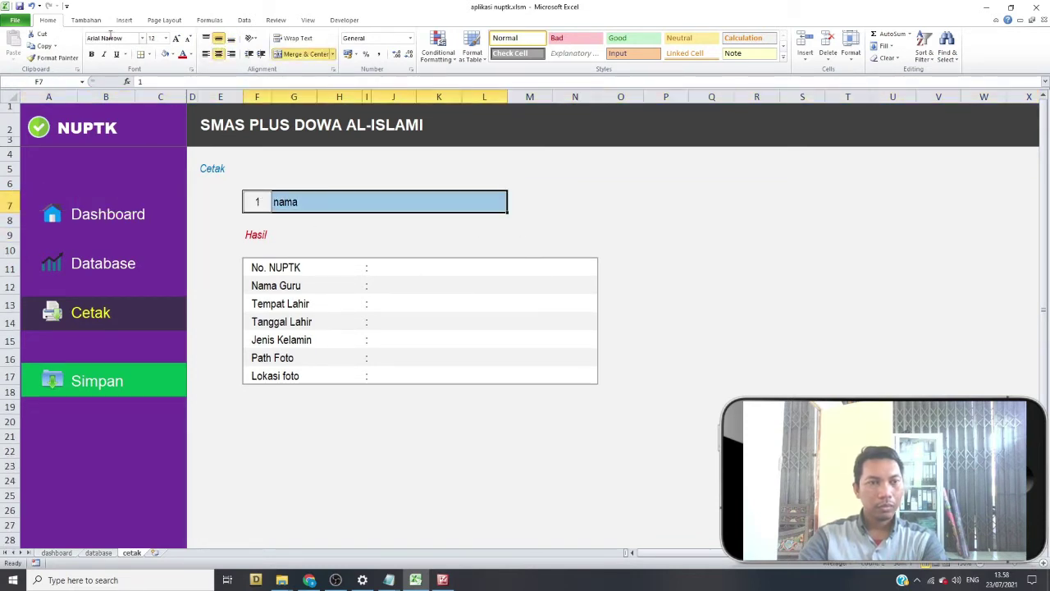
left_click(148, 54)
left_click(165, 408)
left_click(153, 117)
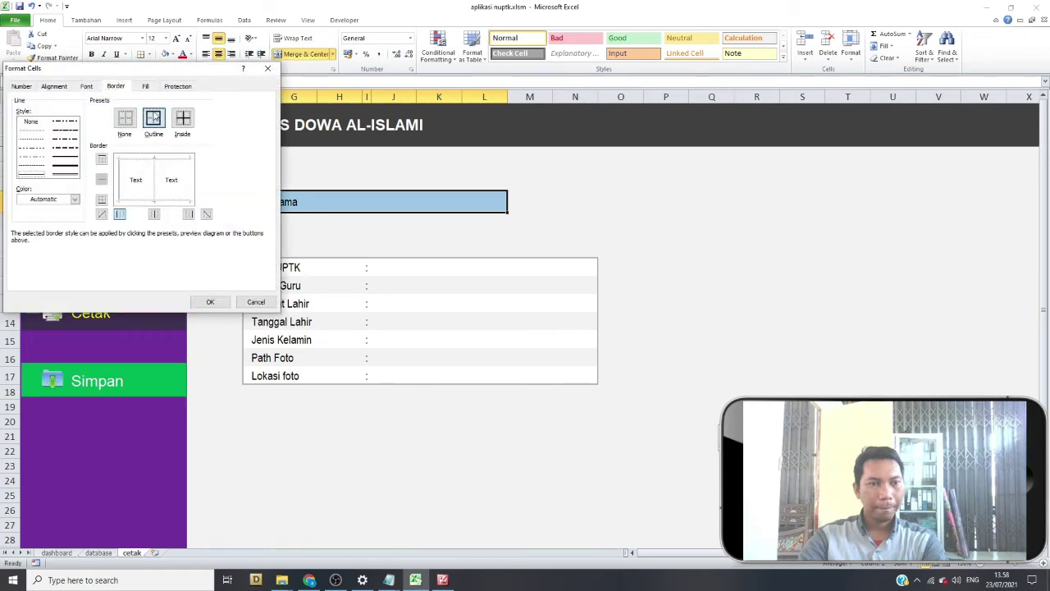
left_click(182, 118)
left_click(210, 302)
left_click(620, 168)
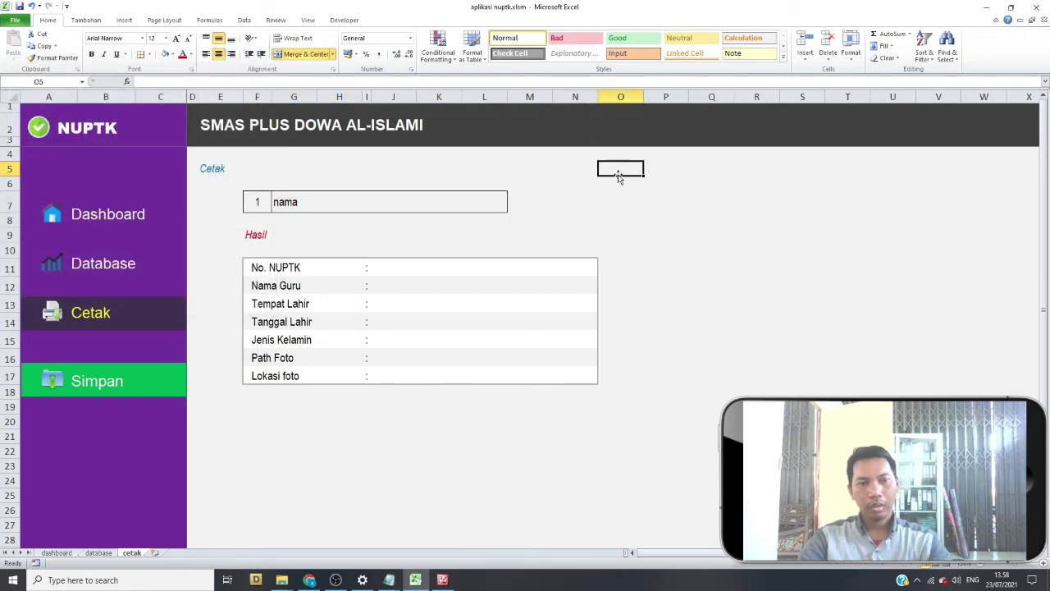
left_click(534, 201)
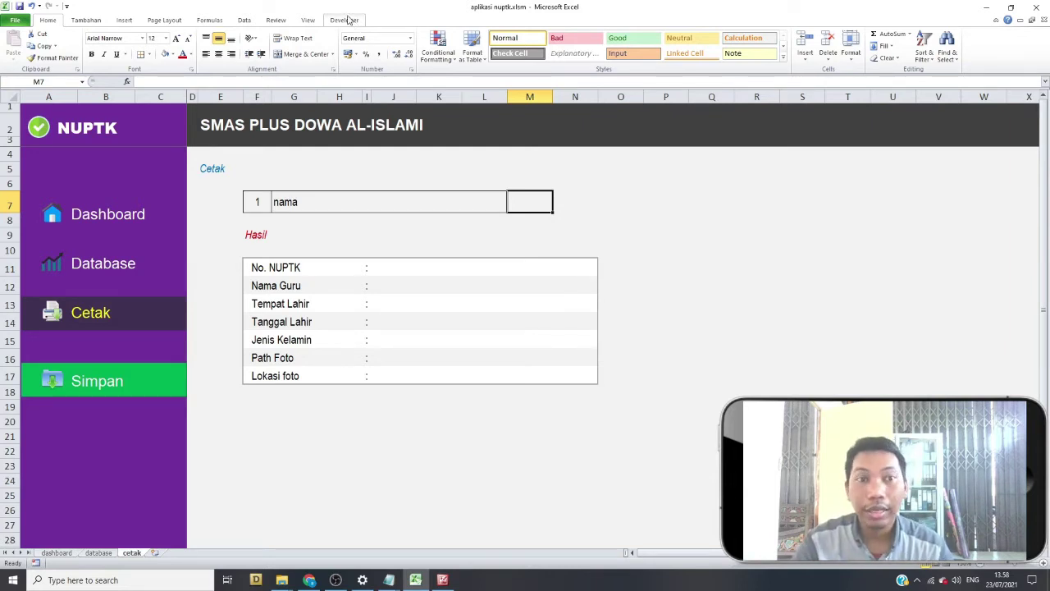
- Show the Developer tab and open the Insert controls gallery
left_click(346, 22)
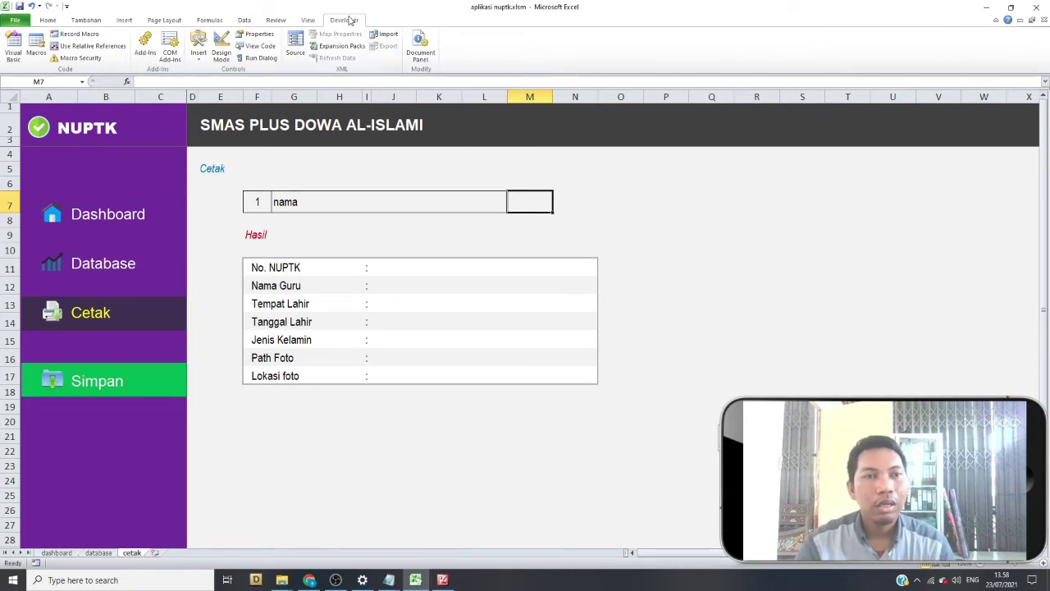
left_click(200, 51)
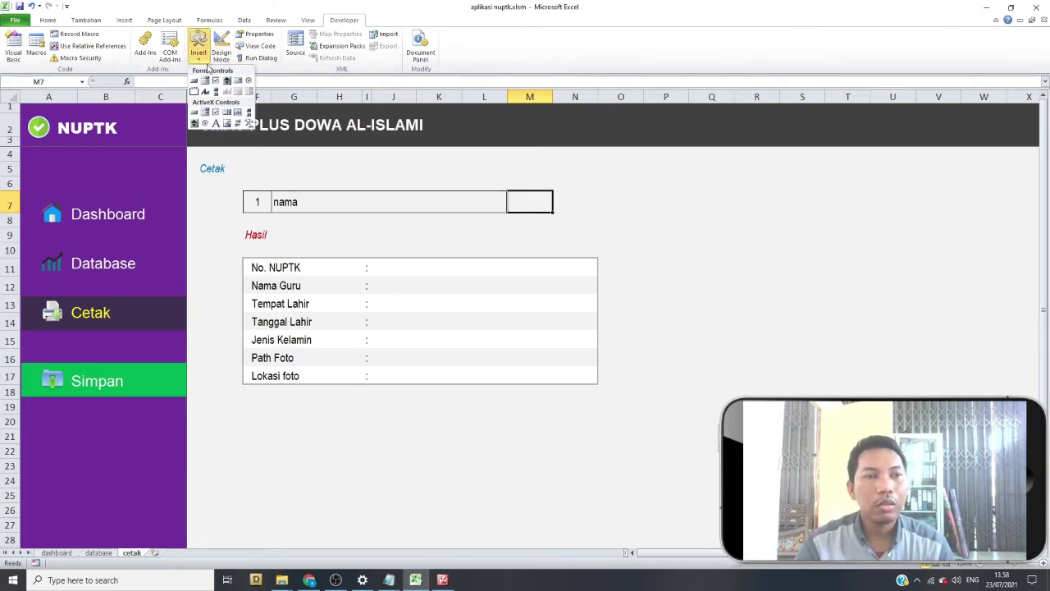
- Draw an ActiveX spin button to the right of the input box at M7
left_click(195, 123)
left_click_drag(512, 192, 547, 222)
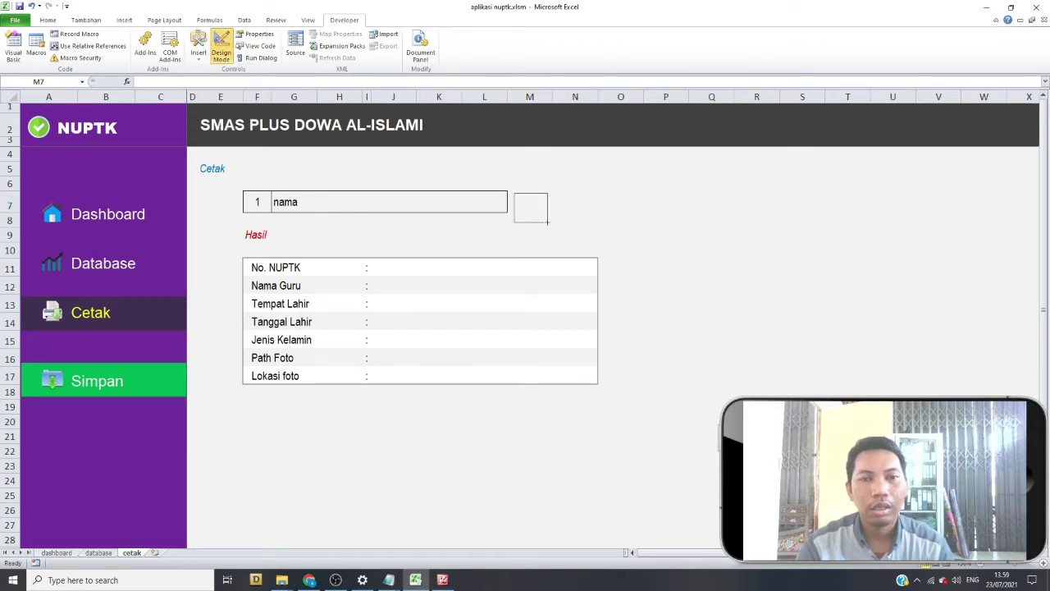
left_click(607, 234)
left_click(528, 206)
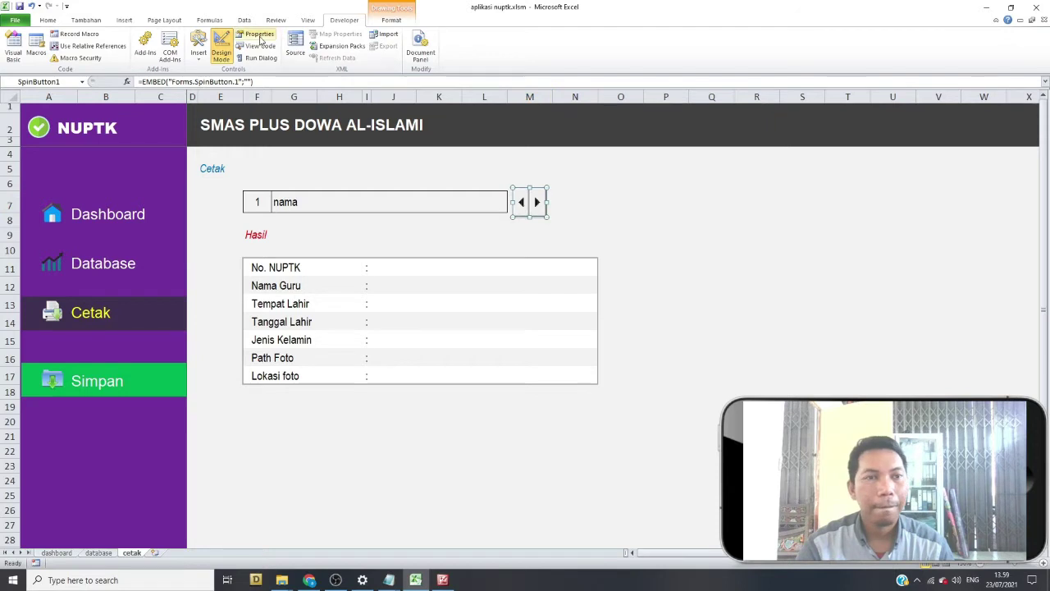
left_click(257, 36)
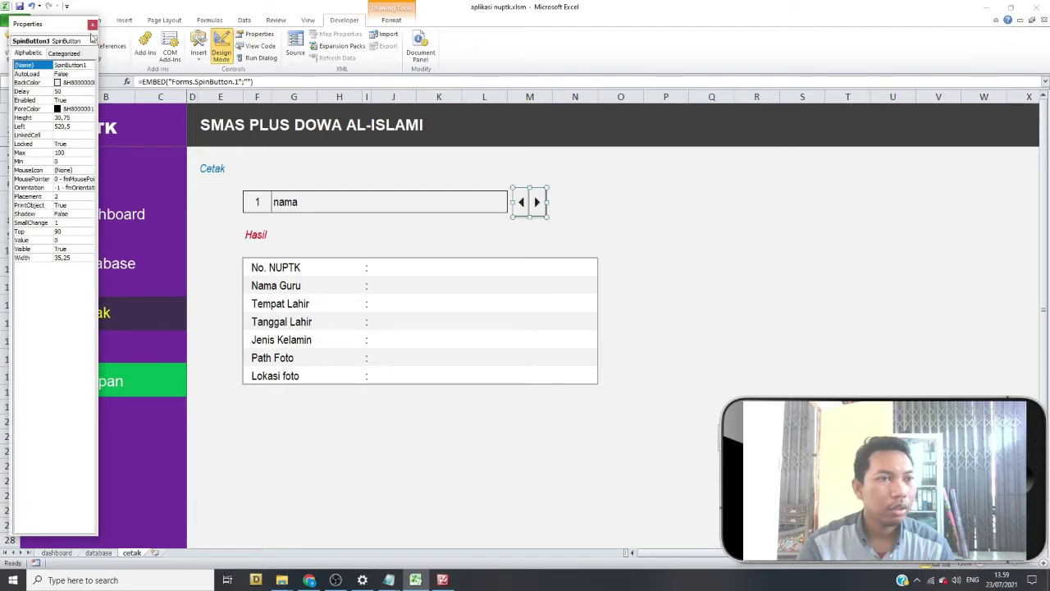
left_click(92, 26)
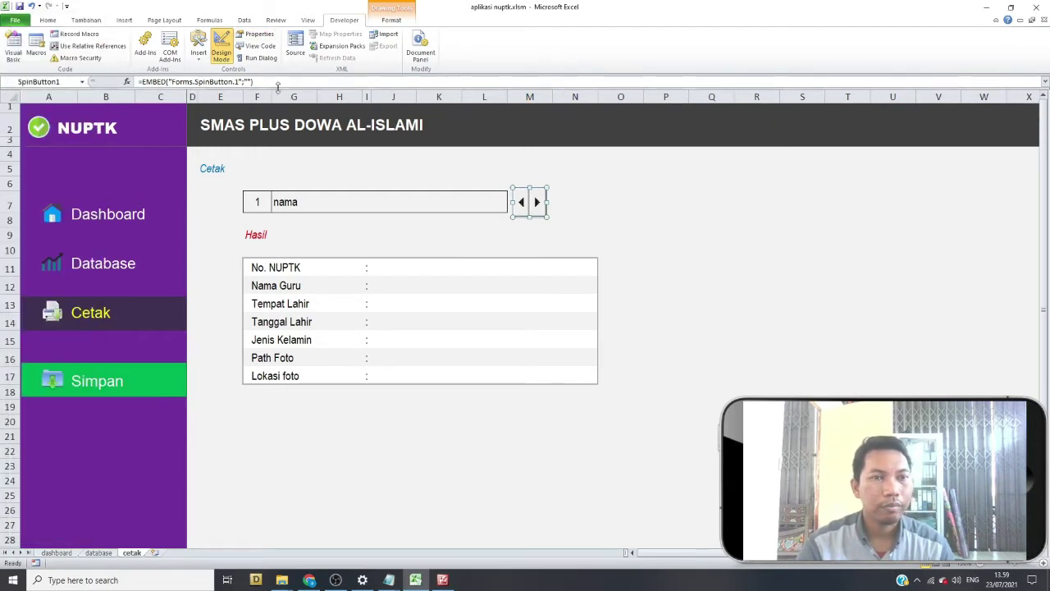
- Draw a vertical Form Controls spin button near N7
left_click(198, 49)
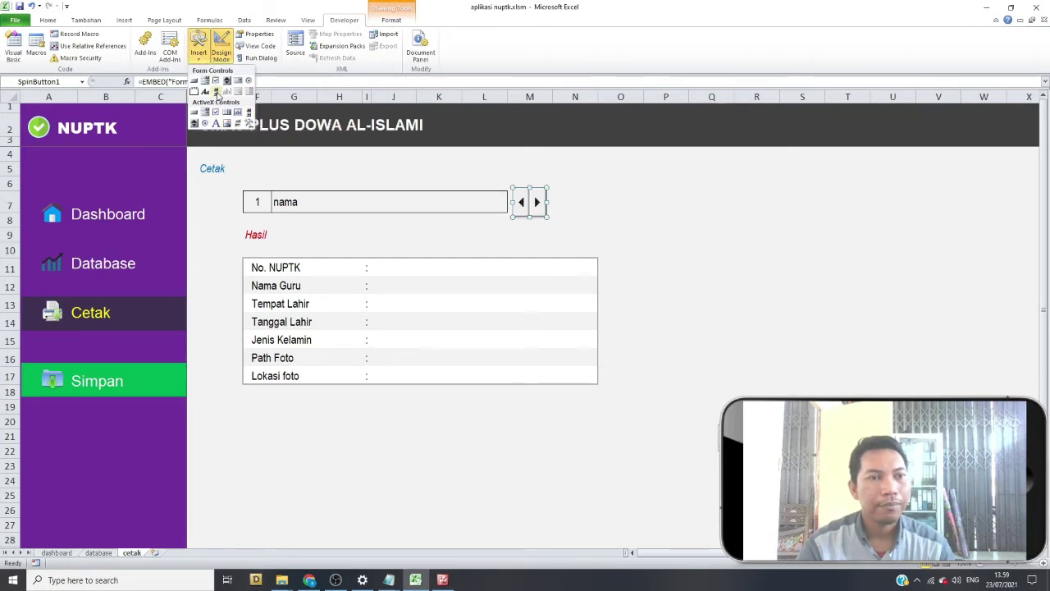
left_click(227, 81)
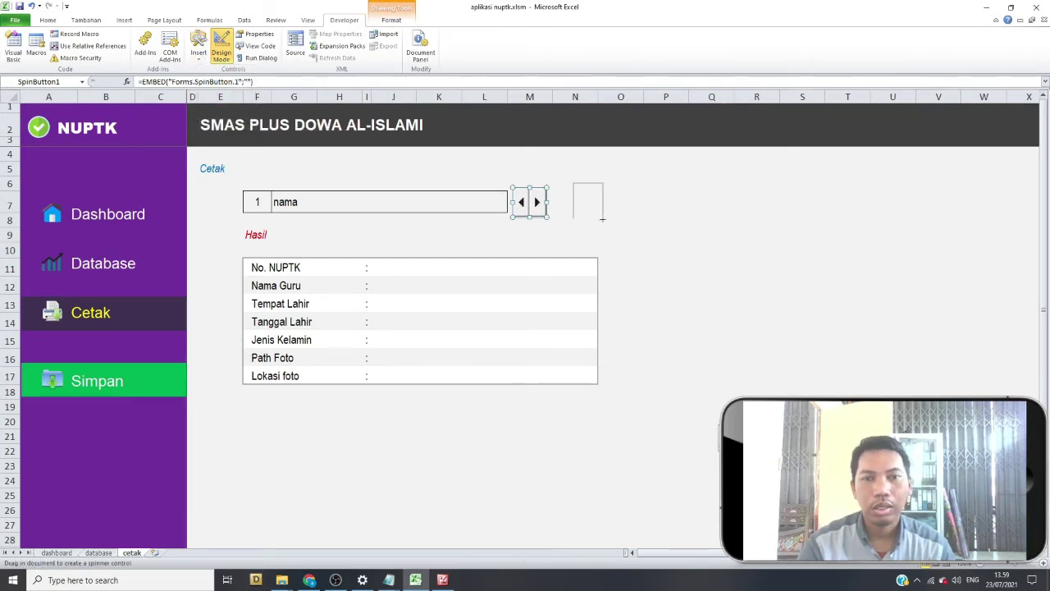
left_click_drag(603, 219, 610, 232)
left_click(640, 235)
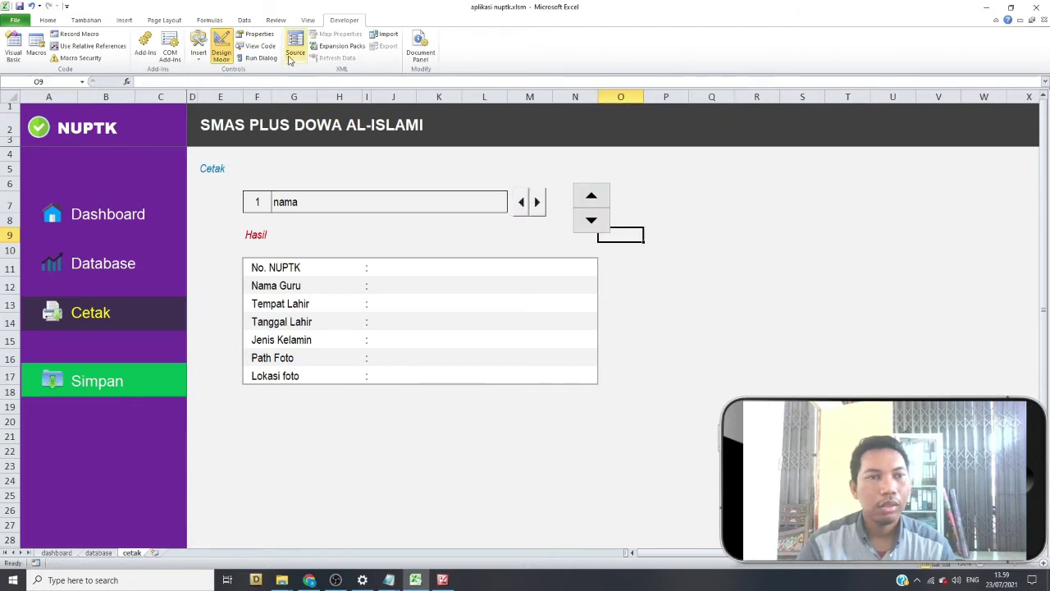
- Delete the horizontal ActiveX spin button, keeping only the vertical spinner
right_click(610, 216)
key("Escape")
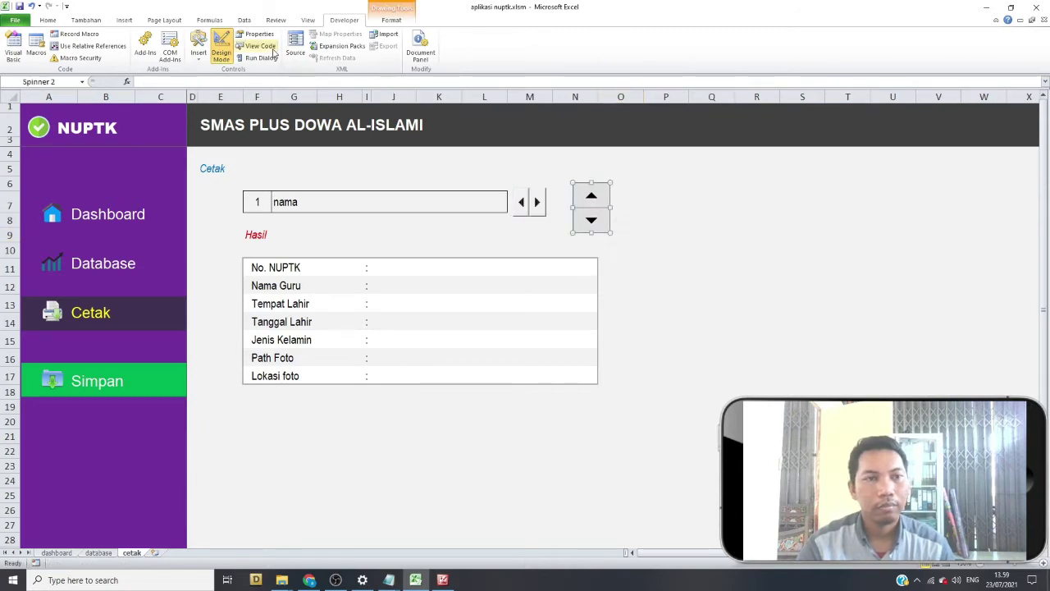
left_click(256, 34)
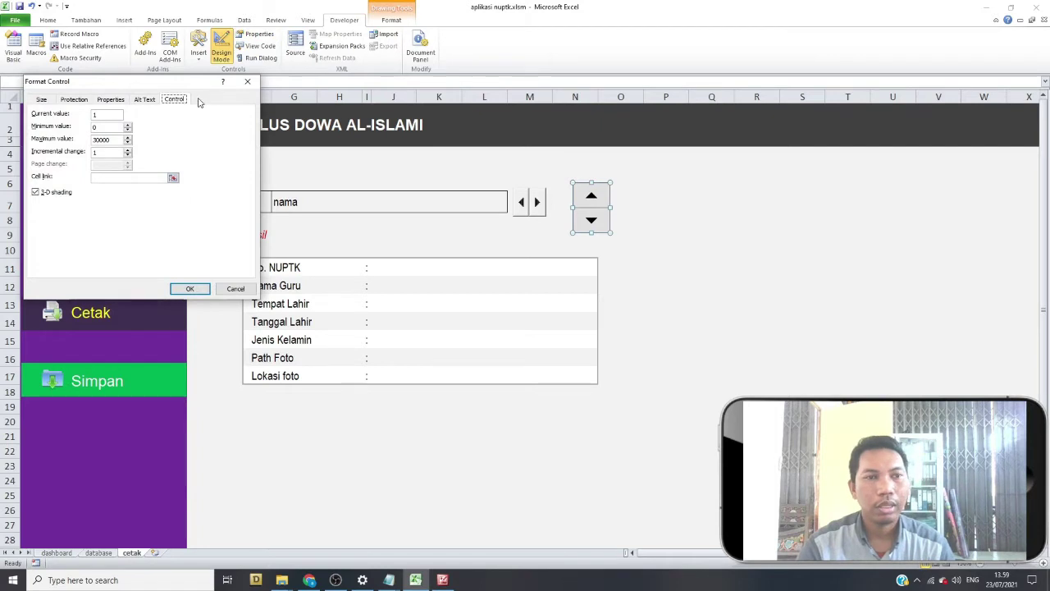
left_click(247, 81)
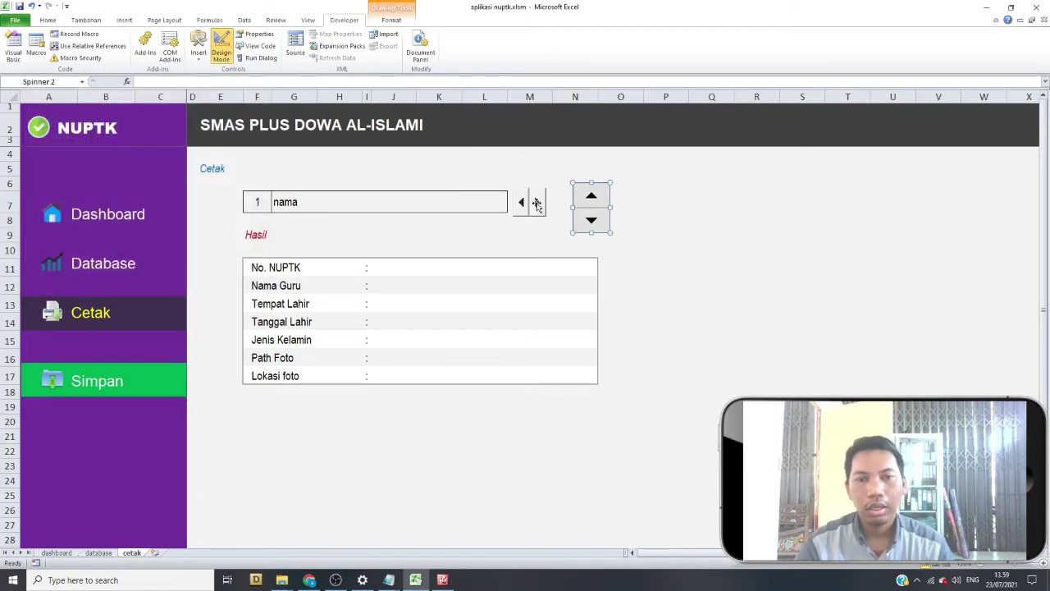
left_click(535, 203)
key("Delete")
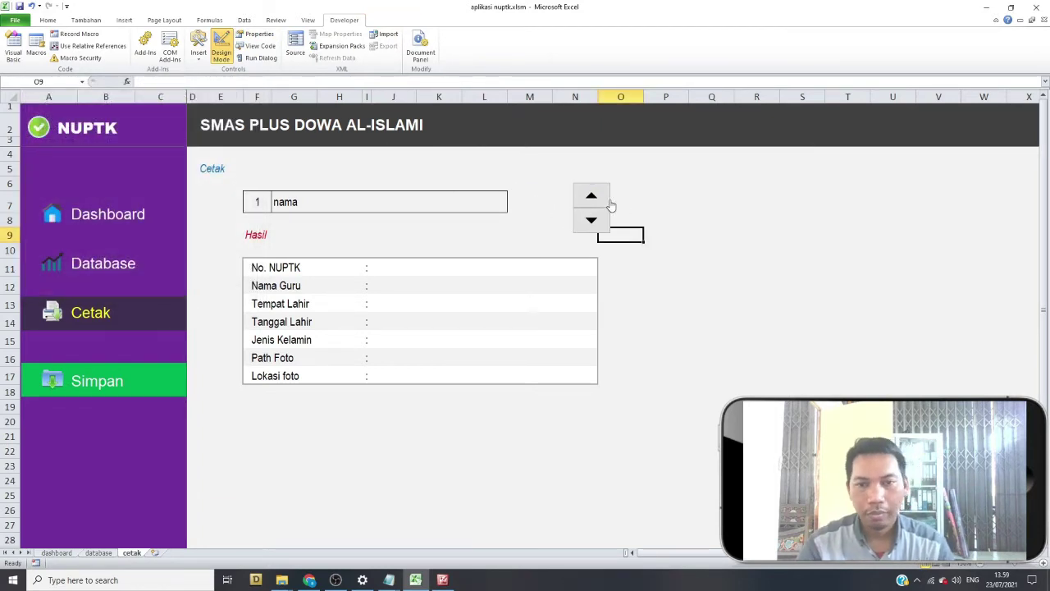
- Move the vertical spinner next to the input box and resize it to match the box's height
right_click(607, 205)
left_click(597, 191)
mouse_move(596, 184)
left_mouse_down()
mouse_move(537, 178)
mouse_move(539, 193)
left_mouse_up()
left_click(580, 215)
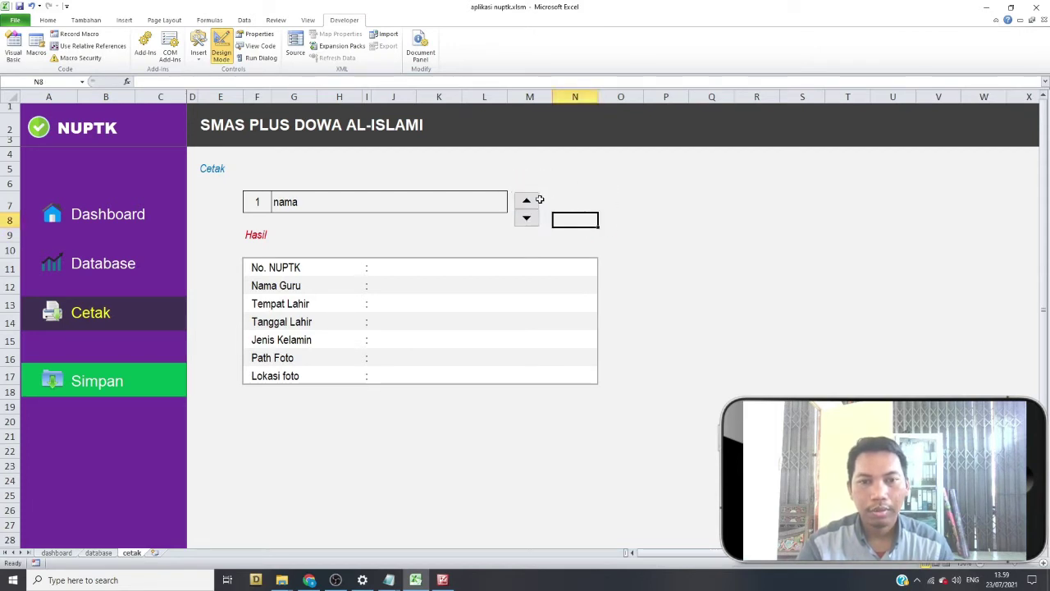
right_click(535, 201)
left_click(527, 195)
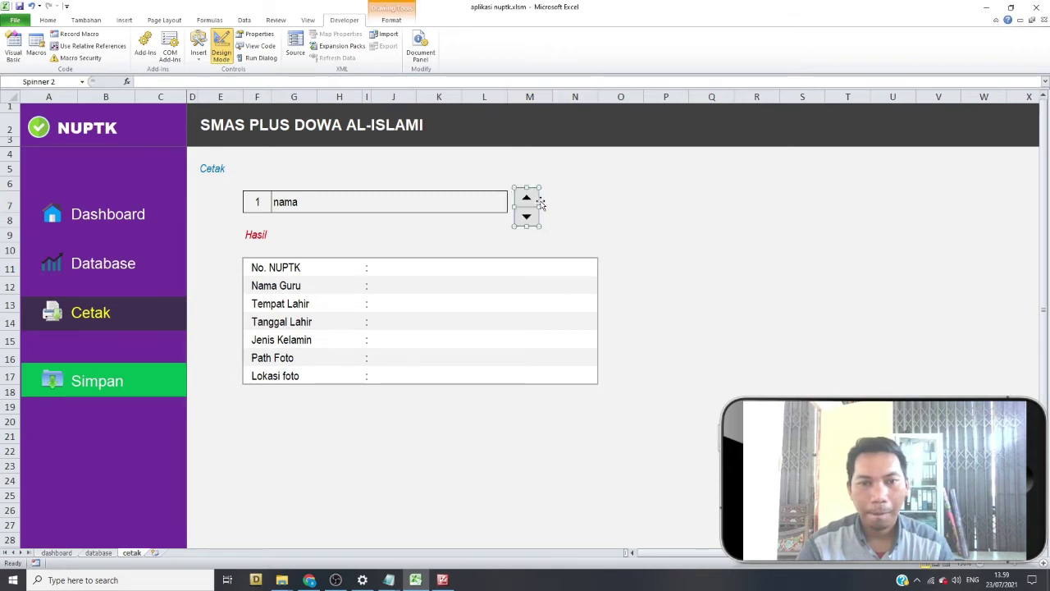
left_click(607, 218)
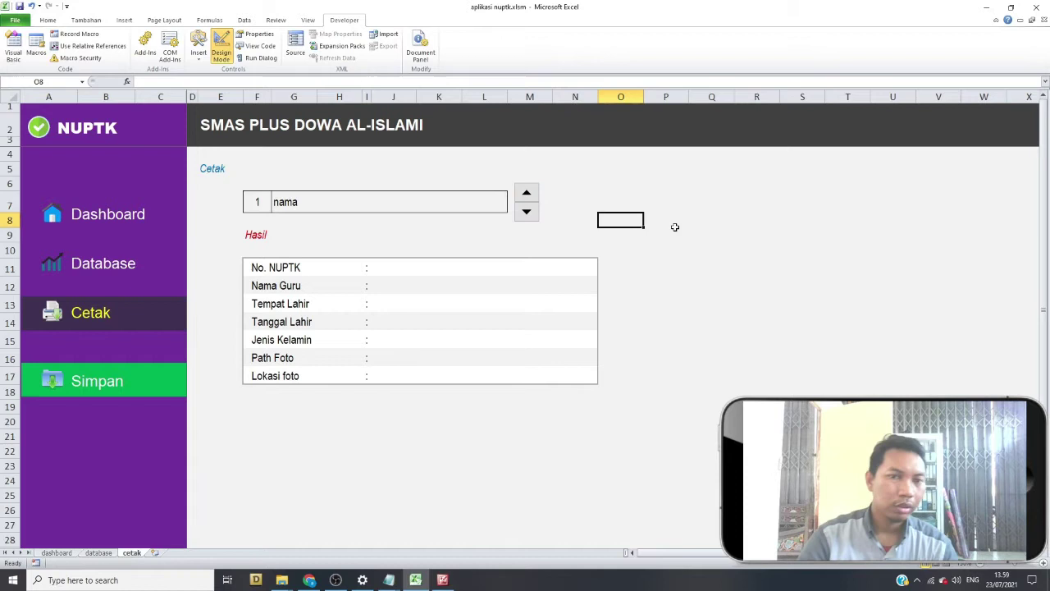
right_click(527, 196)
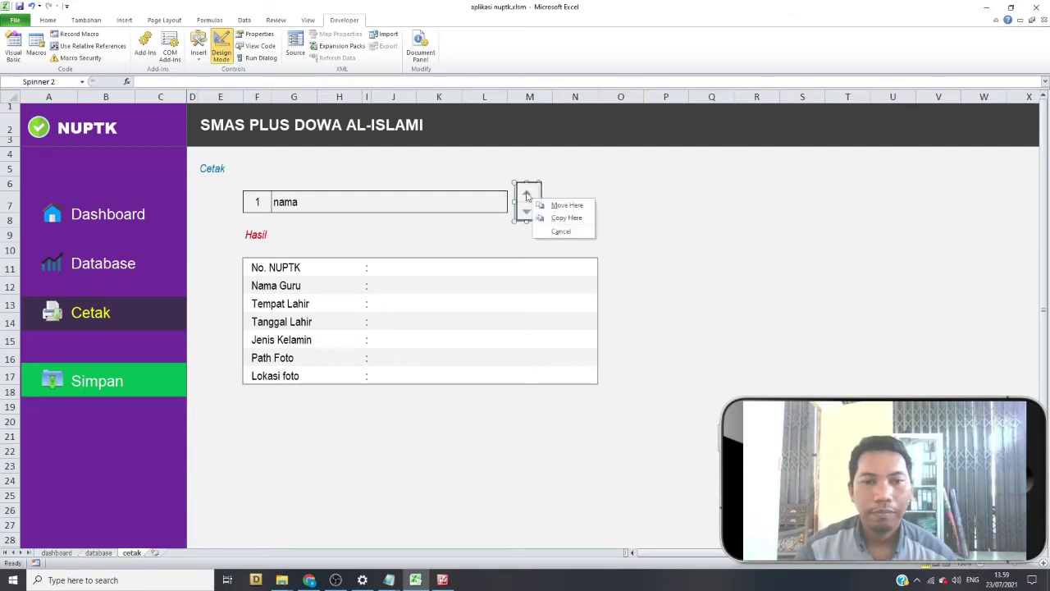
key("Escape")
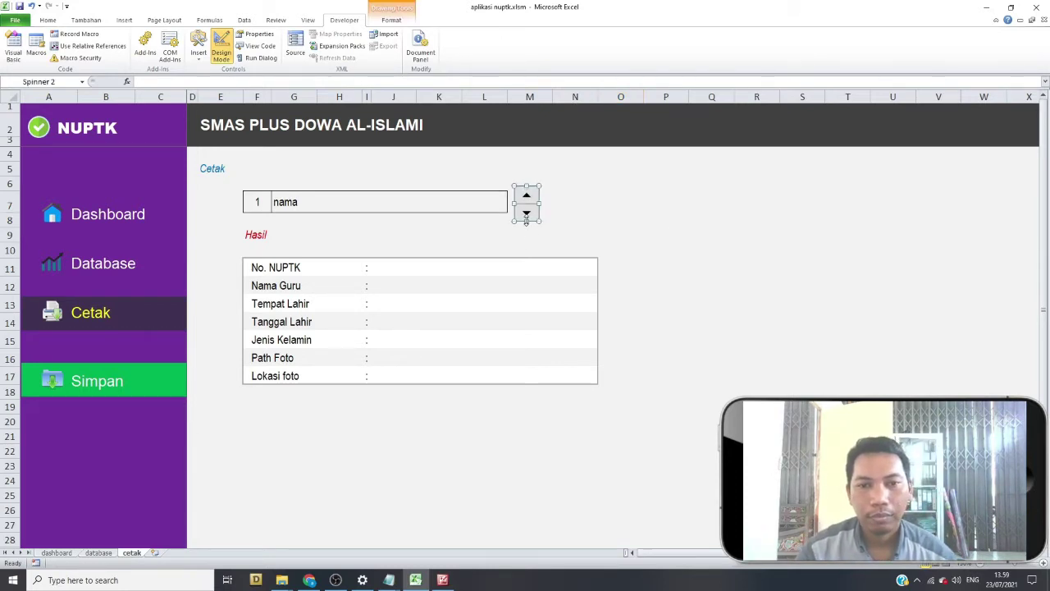
left_click_drag(526, 220, 544, 201)
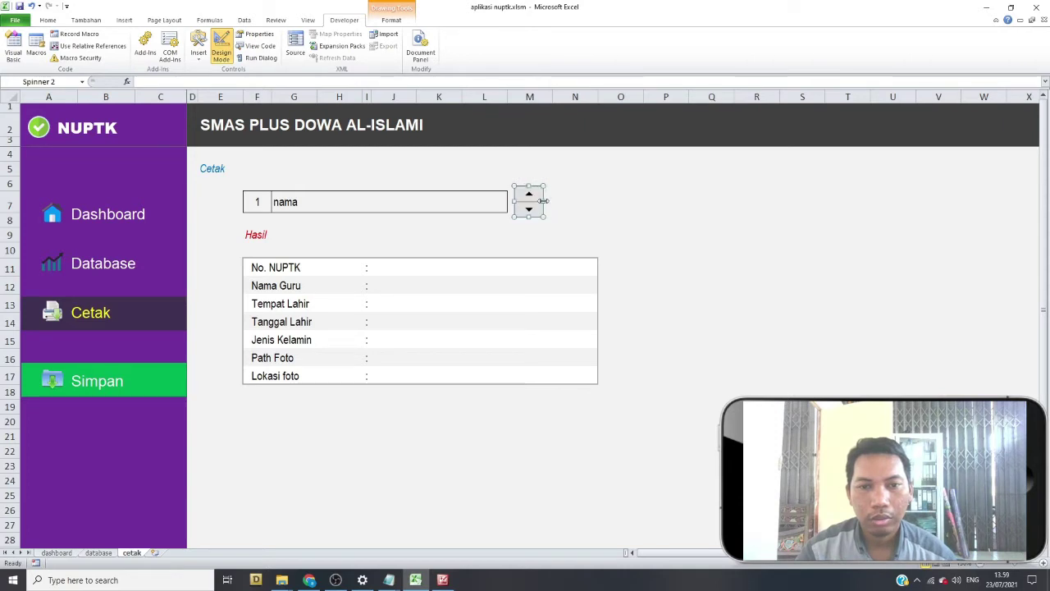
key("Escape")
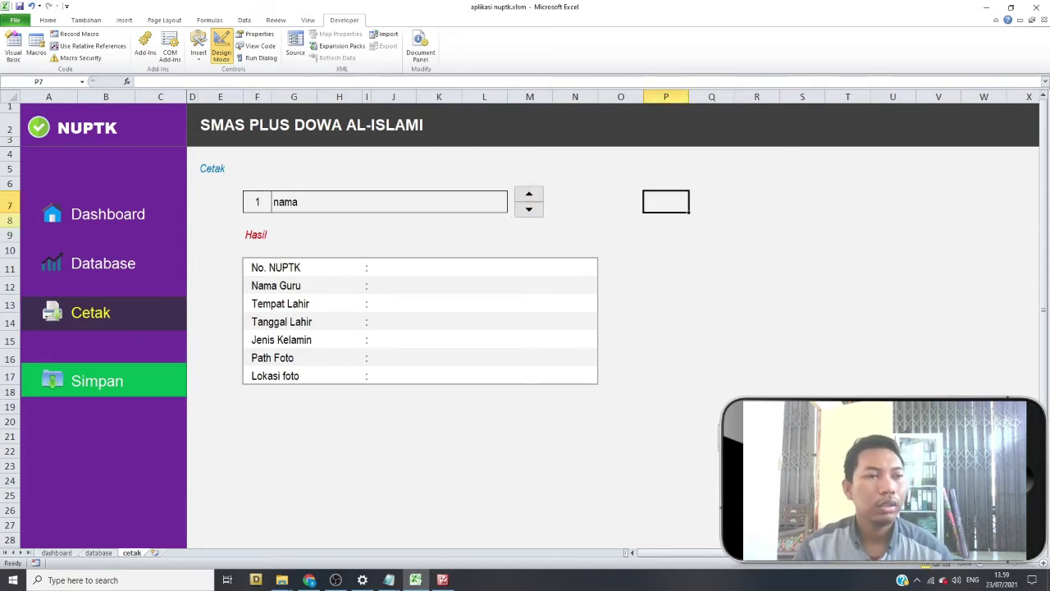
- Make row 7 slightly taller so the spinner fits, and confirm F7 still shows 1
left_click(10, 205)
left_click_drag(10, 215, 10, 219)
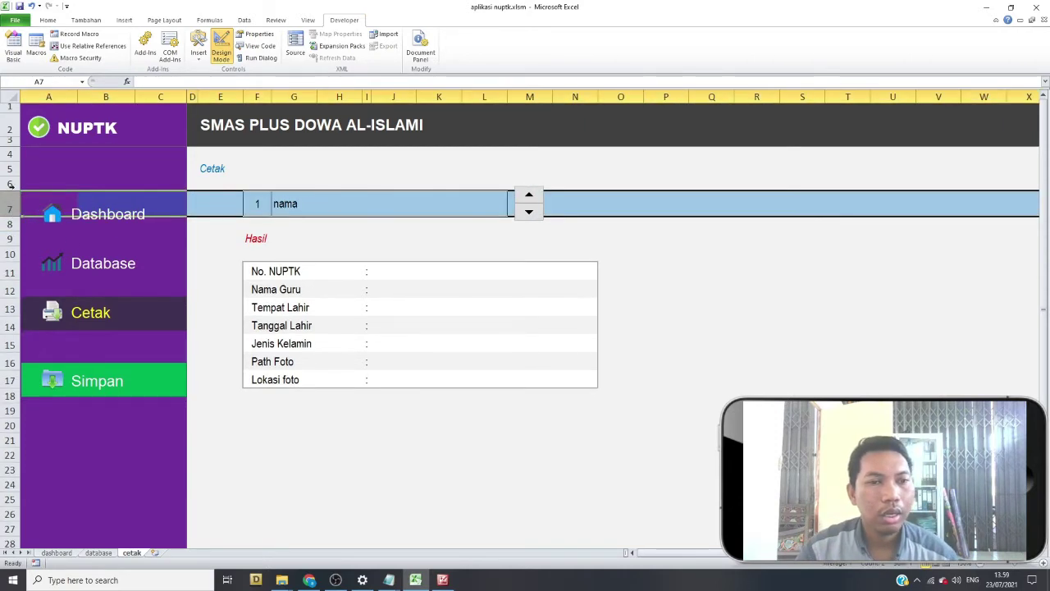
right_click(537, 204)
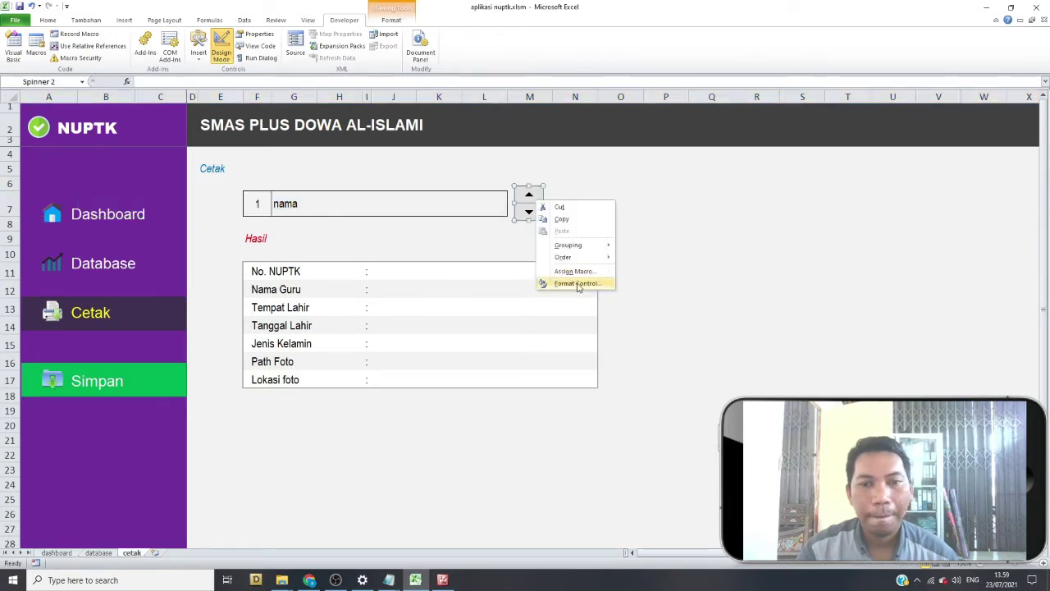
left_click(458, 238)
left_click(443, 238)
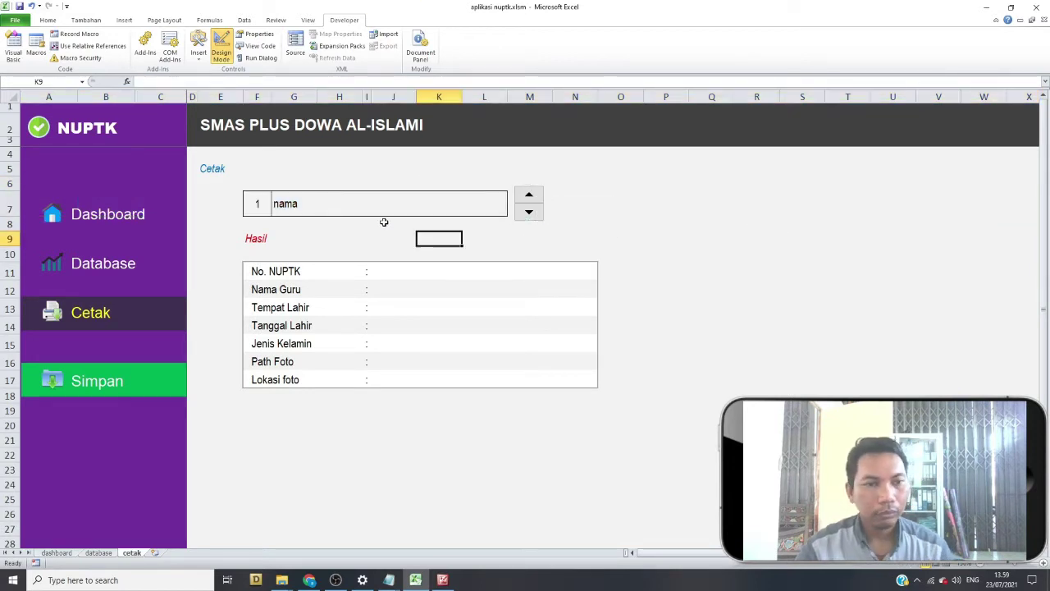
left_click(257, 203)
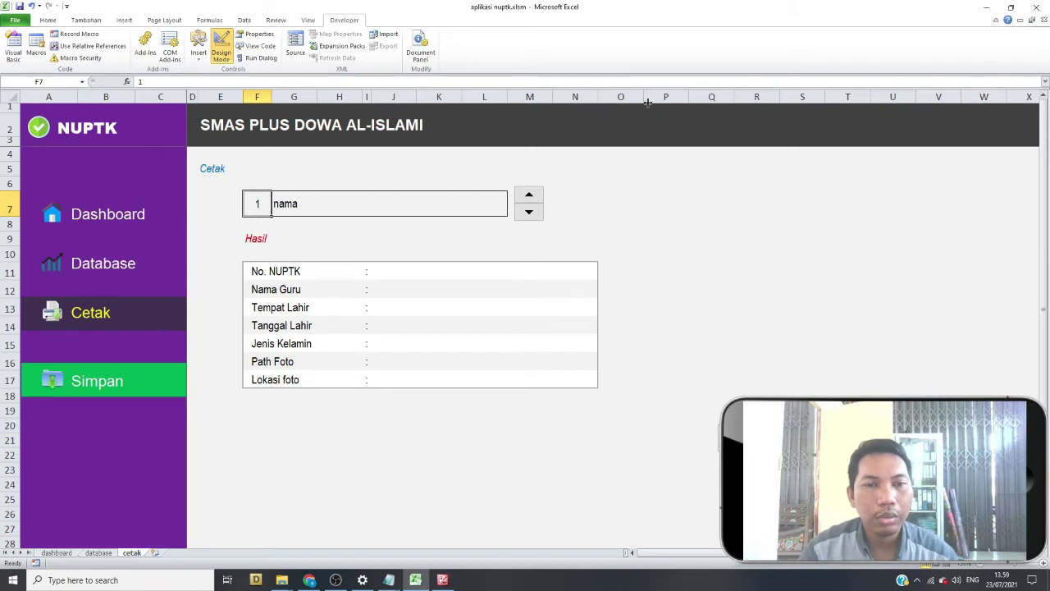
left_click(531, 228)
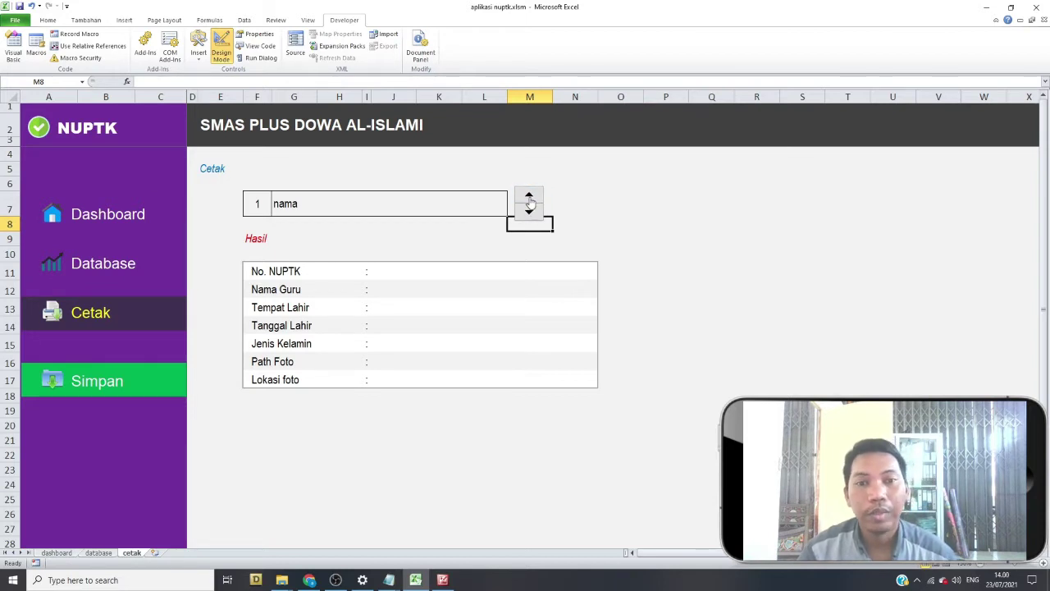
- In the spinner's Format Control, set Maximum value to 100 and Cell link to $F$7
right_click(524, 199)
left_click(521, 194)
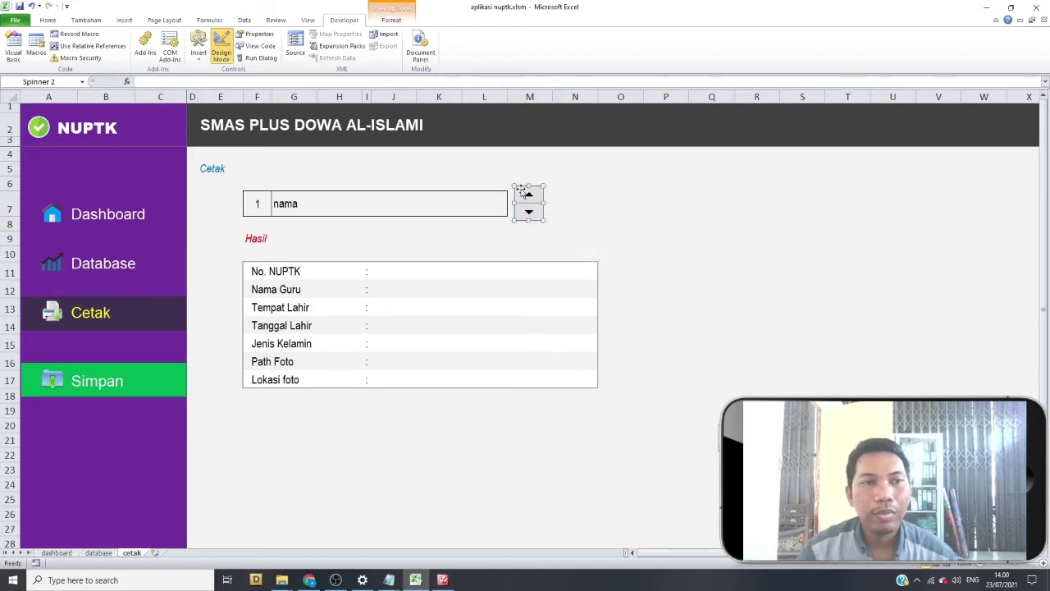
left_click(249, 37)
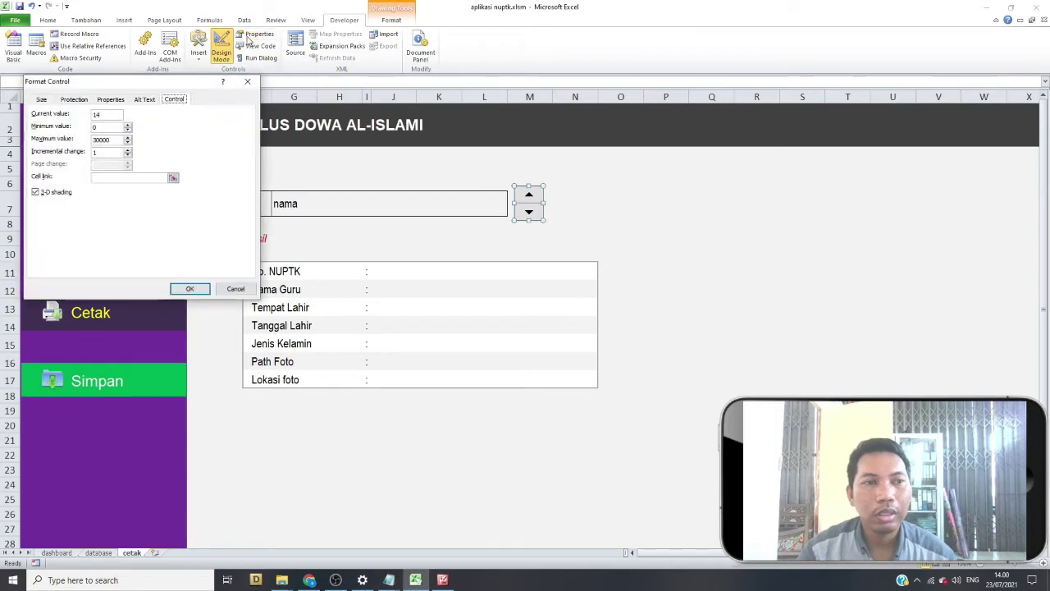
mouse_move(153, 86)
left_mouse_down()
mouse_move(758, 104)
mouse_move(681, 107)
mouse_move(635, 72)
left_mouse_up()
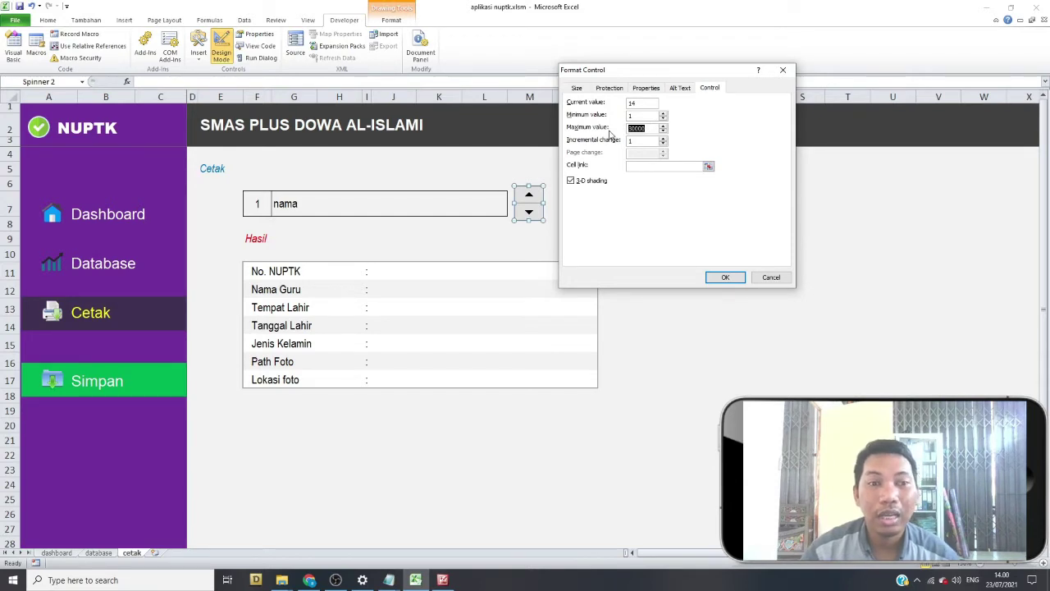
type("100")
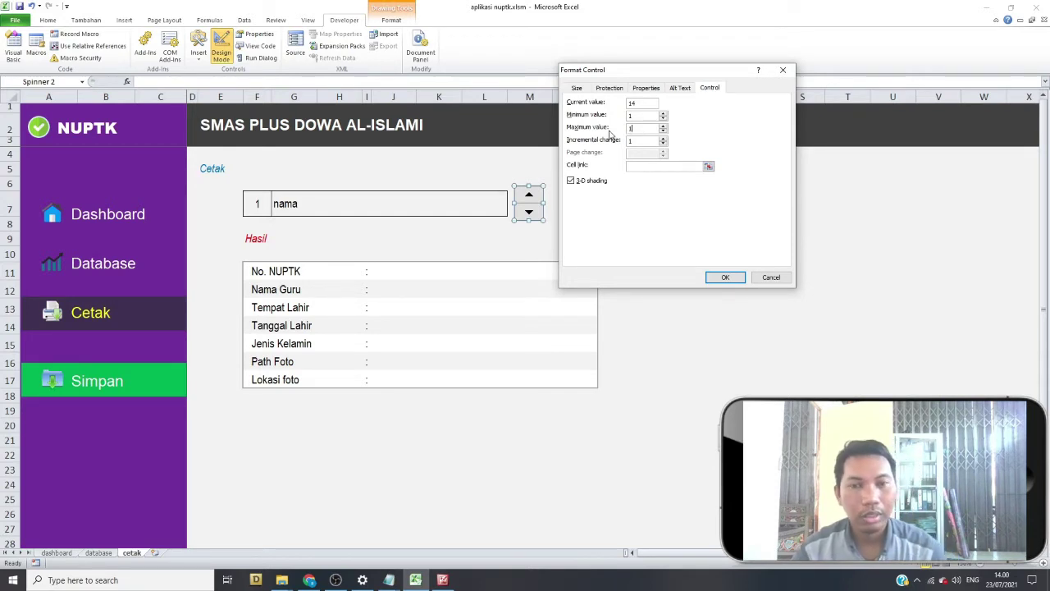
left_click(645, 166)
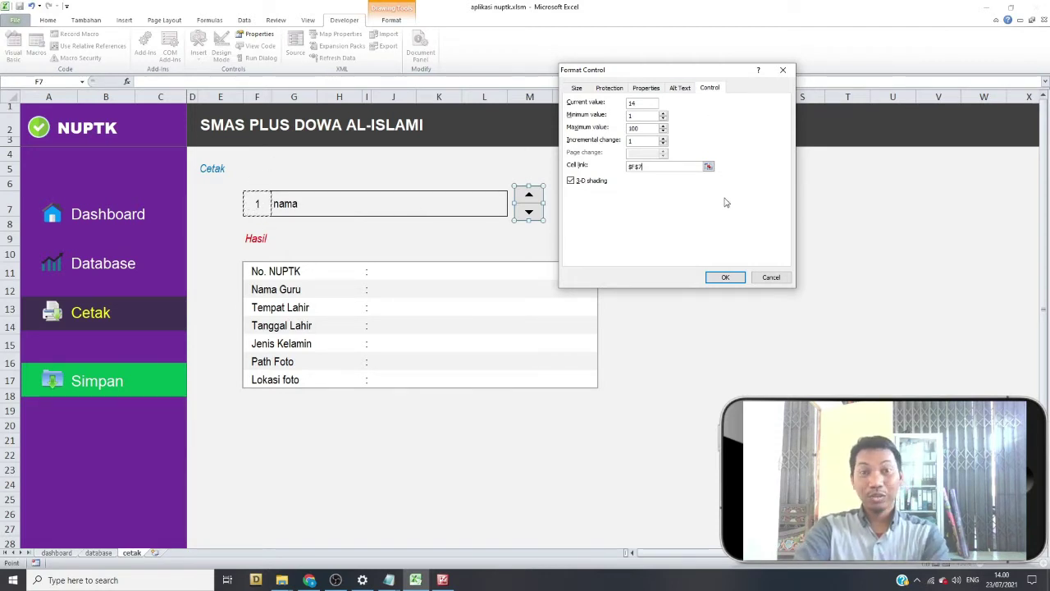
left_click(725, 278)
- Step F7 down and up with the spinner arrows, leaving it at 1, then select G7
left_click(665, 183)
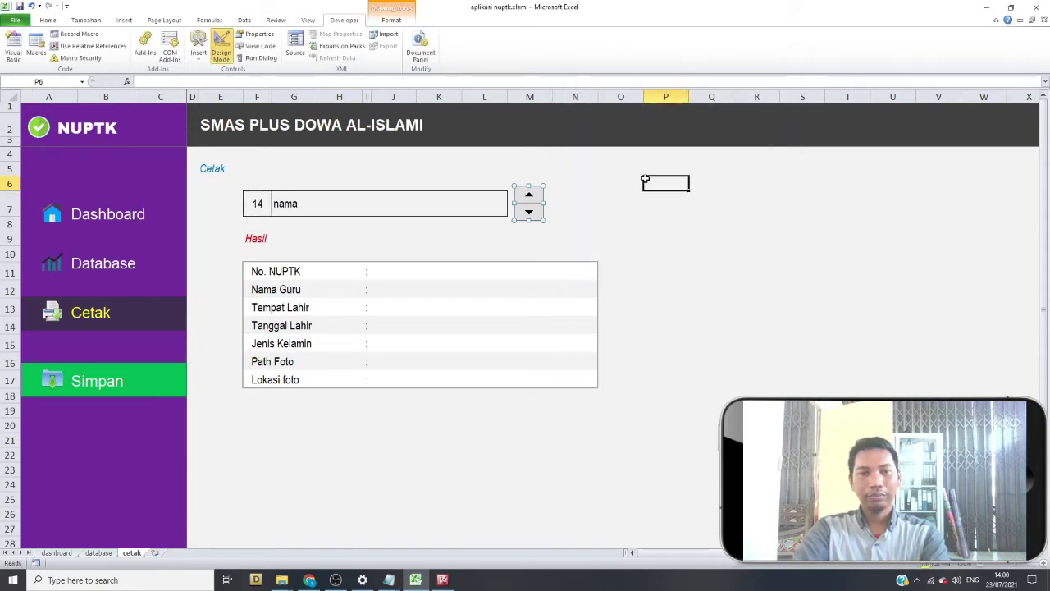
left_click(529, 212)
left_click(529, 212)
left_click(530, 211)
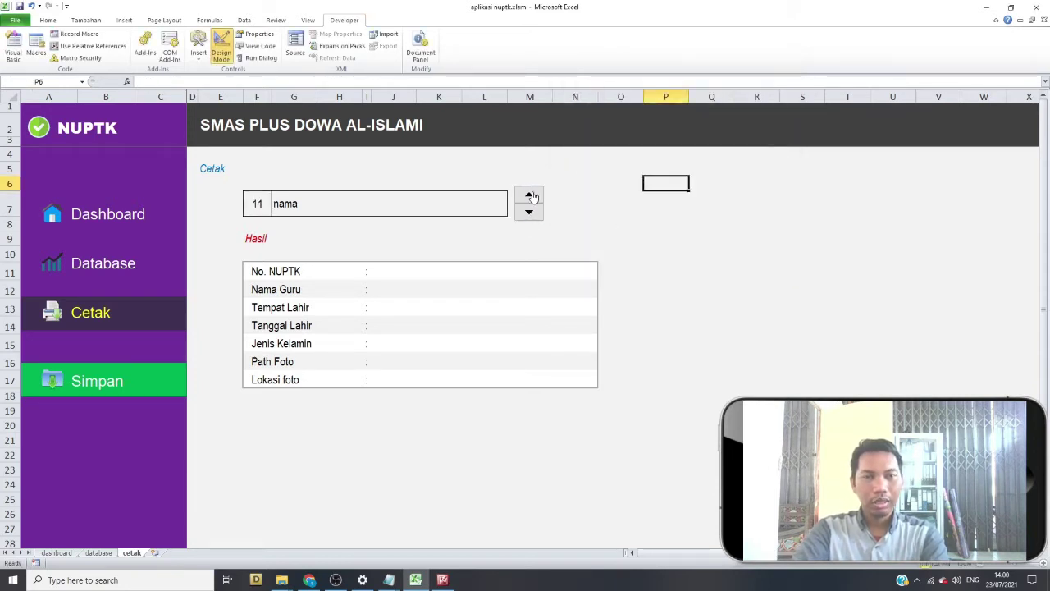
left_click(529, 197)
left_click(530, 196)
left_click(529, 196)
left_click(529, 196)
left_click(529, 196)
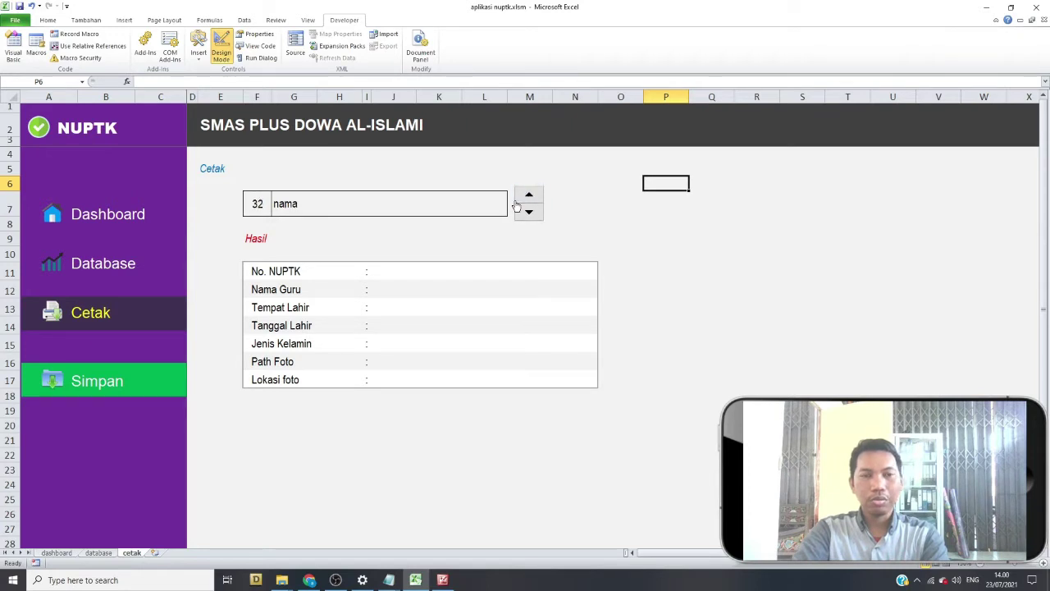
left_click(526, 215)
left_click(526, 215)
left_click(526, 215)
left_click(526, 215)
left_click(526, 215)
left_click(526, 215)
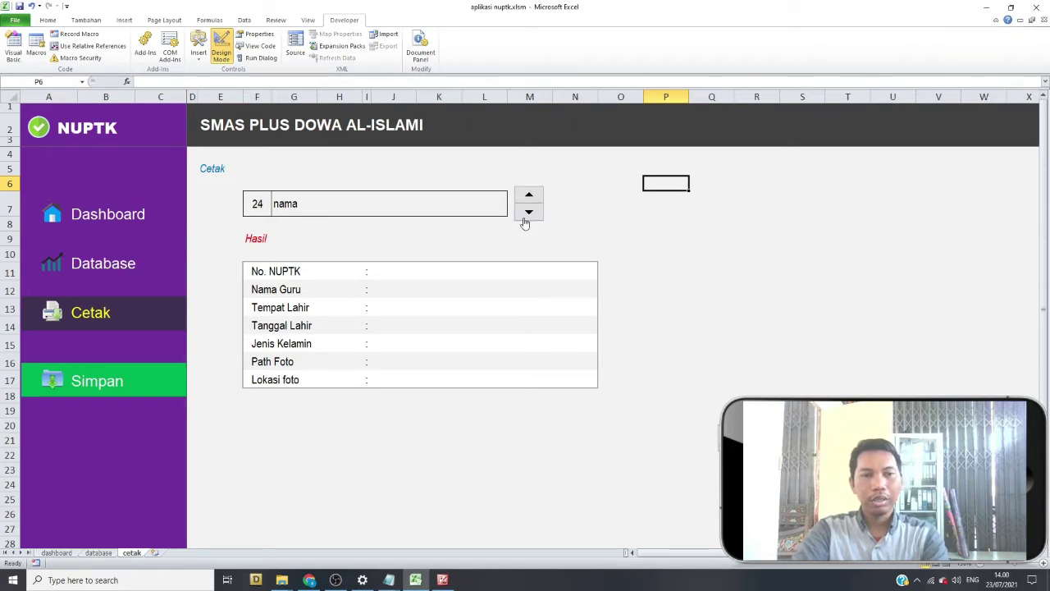
left_click(525, 216)
left_click(525, 217)
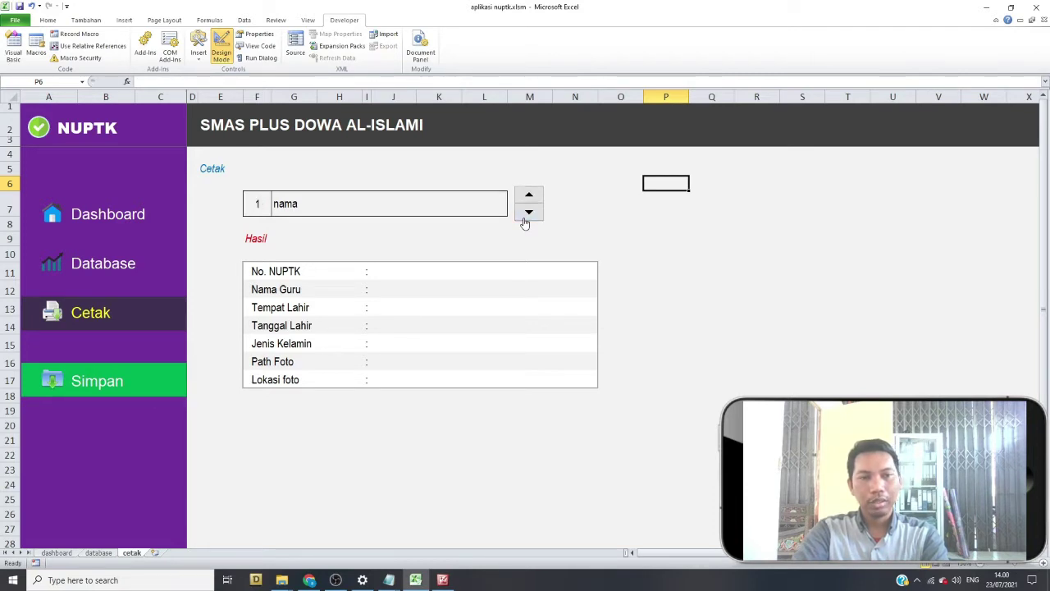
left_click(605, 208)
key("Left")
left_click(721, 271)
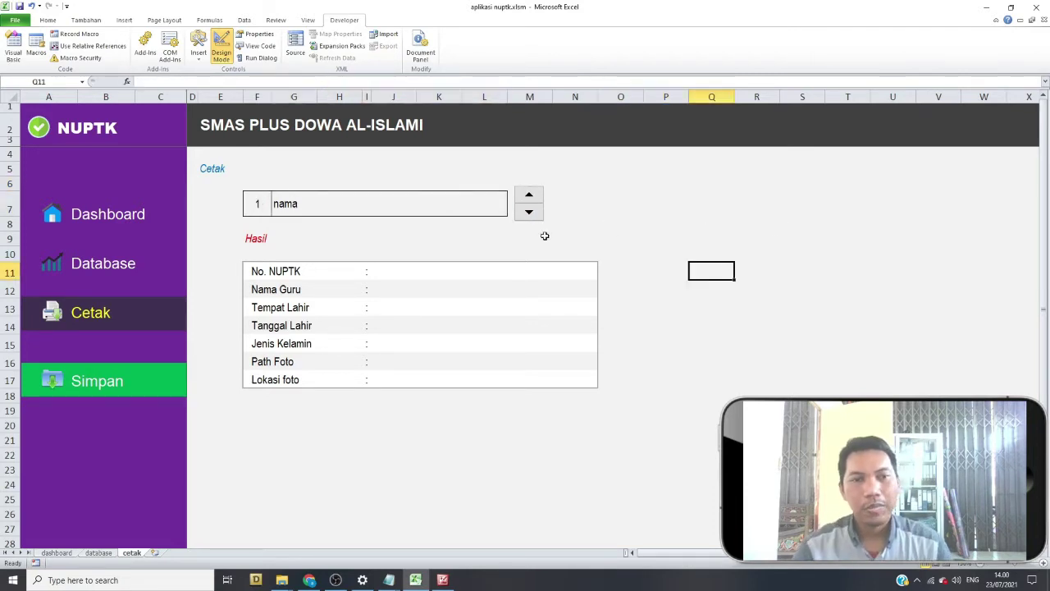
left_click(446, 206)
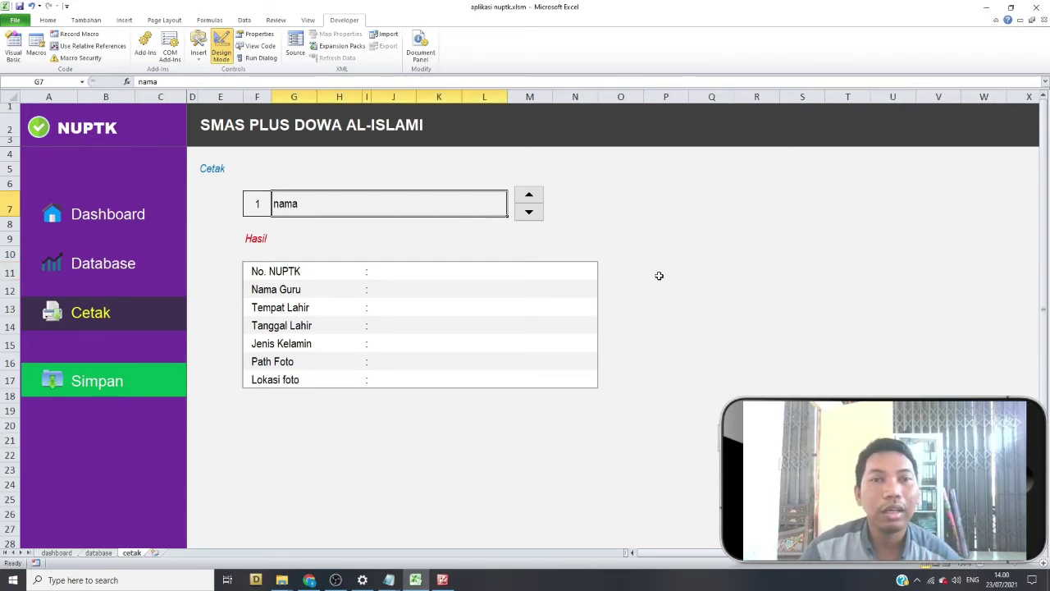
- Look over the teacher rows on the database sheet, then return to the cetak sheet
left_click(259, 204)
left_click(78, 265)
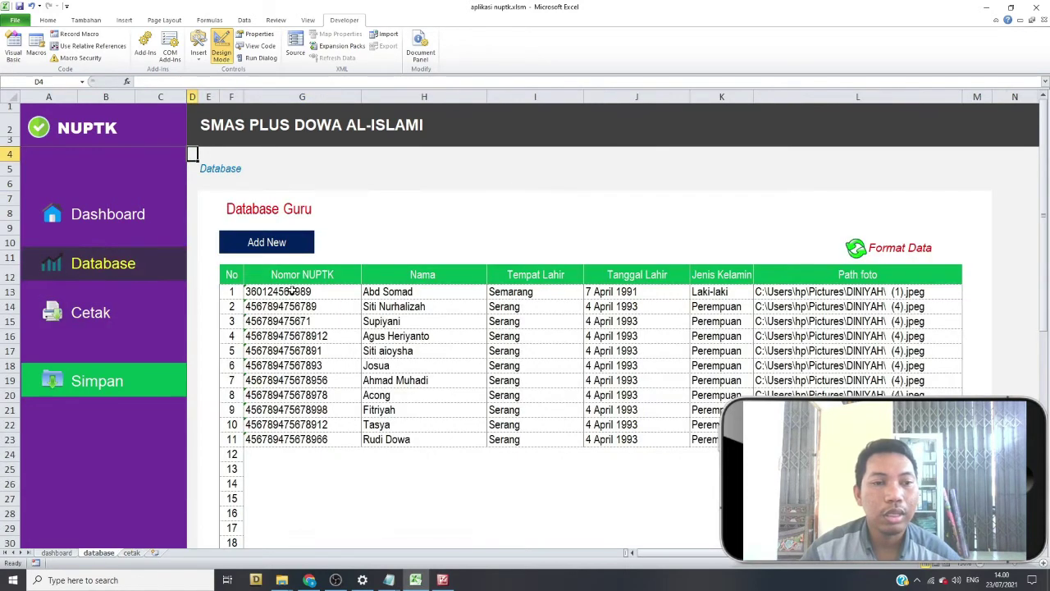
left_click(94, 312)
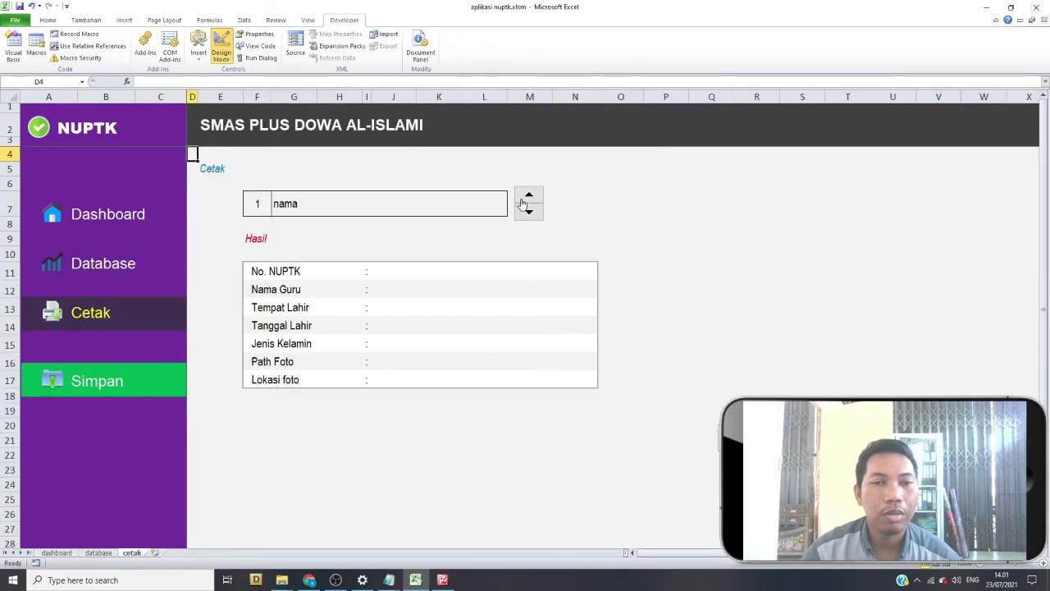
left_click(71, 275)
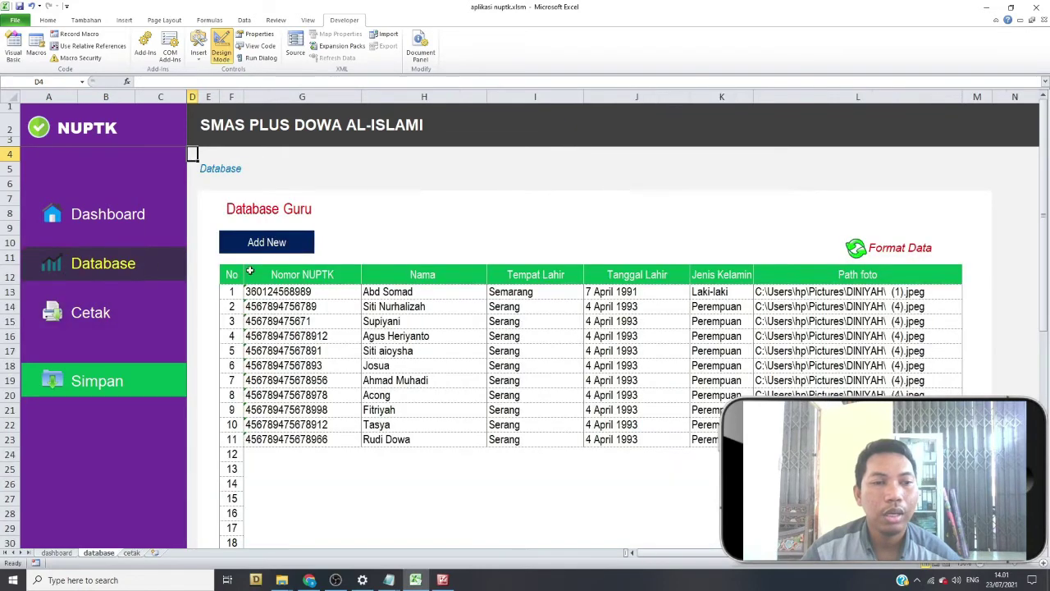
left_click_drag(287, 307, 821, 408)
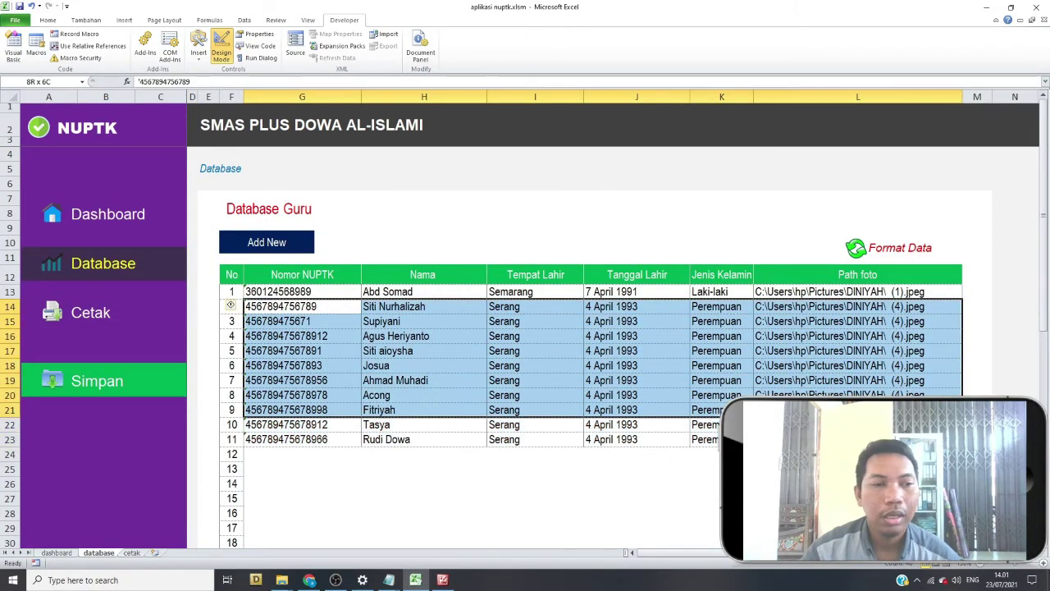
left_click(96, 326)
- Start an =INDEX( formula in G7 using database!H13:H54 as the name range
left_click(325, 210)
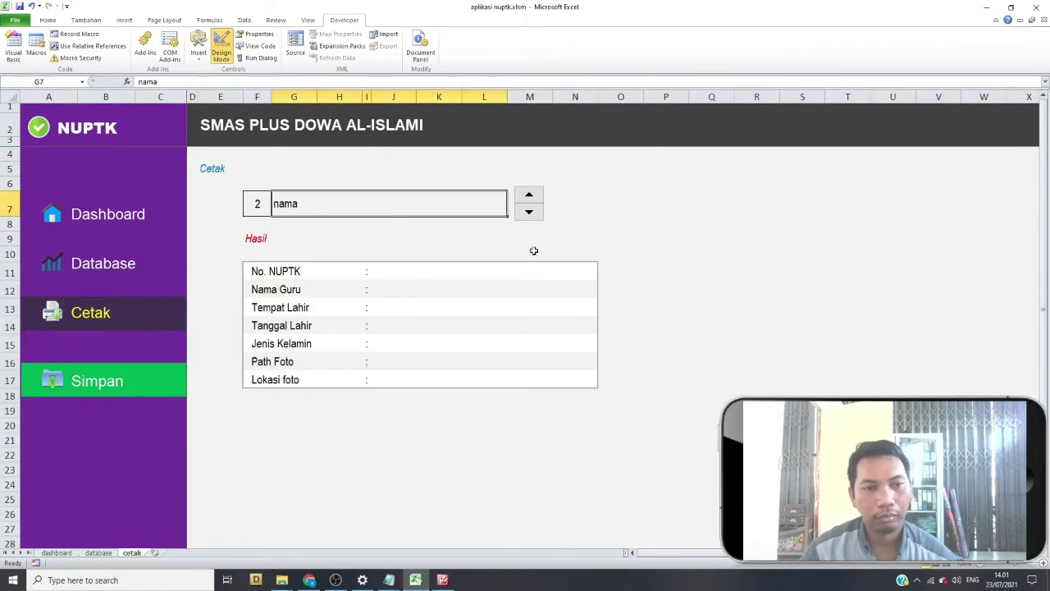
type("=")
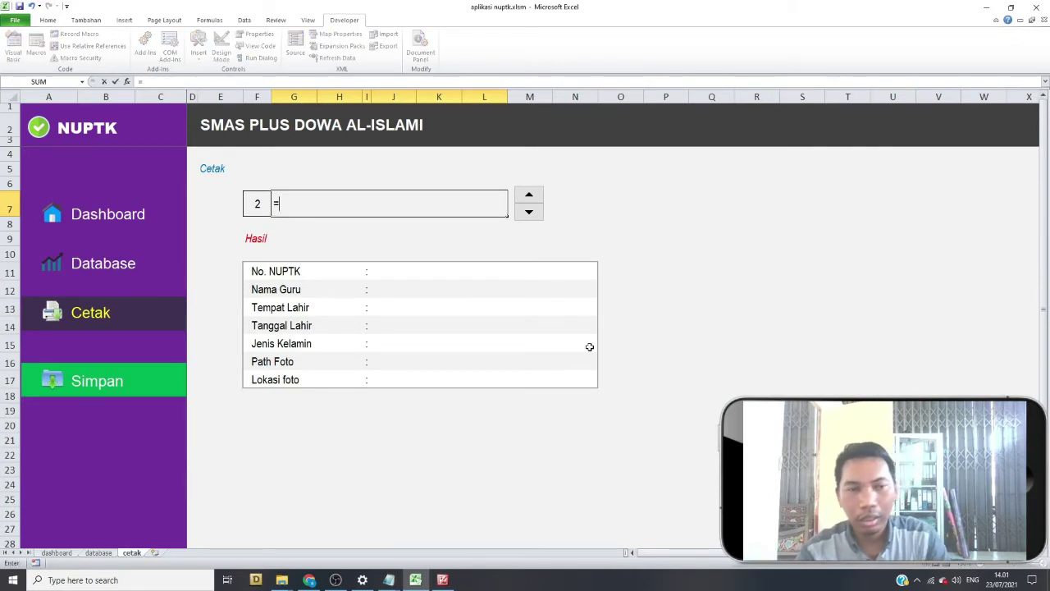
type("inde")
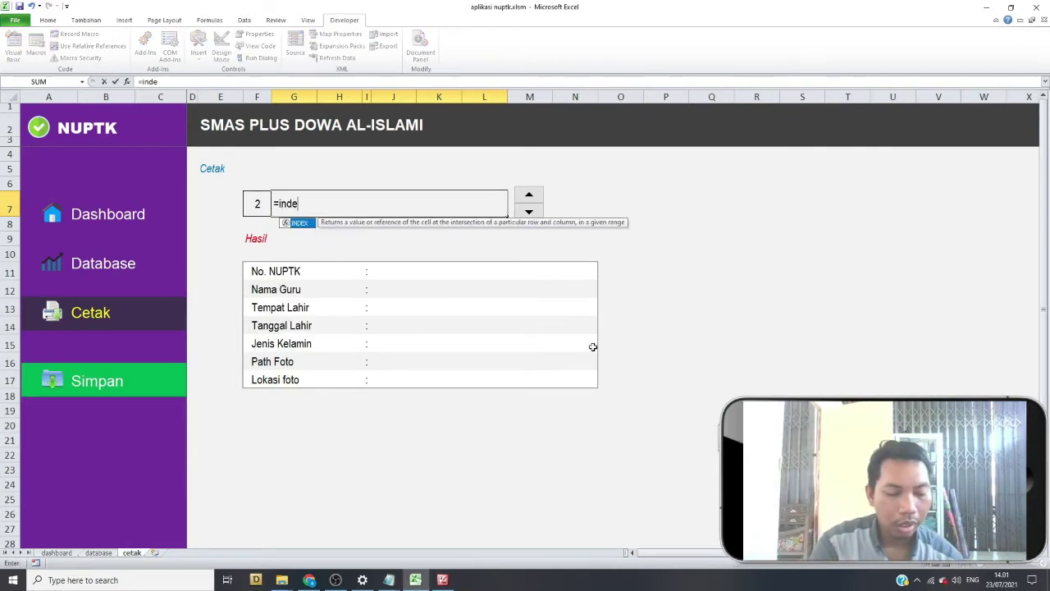
type("x(")
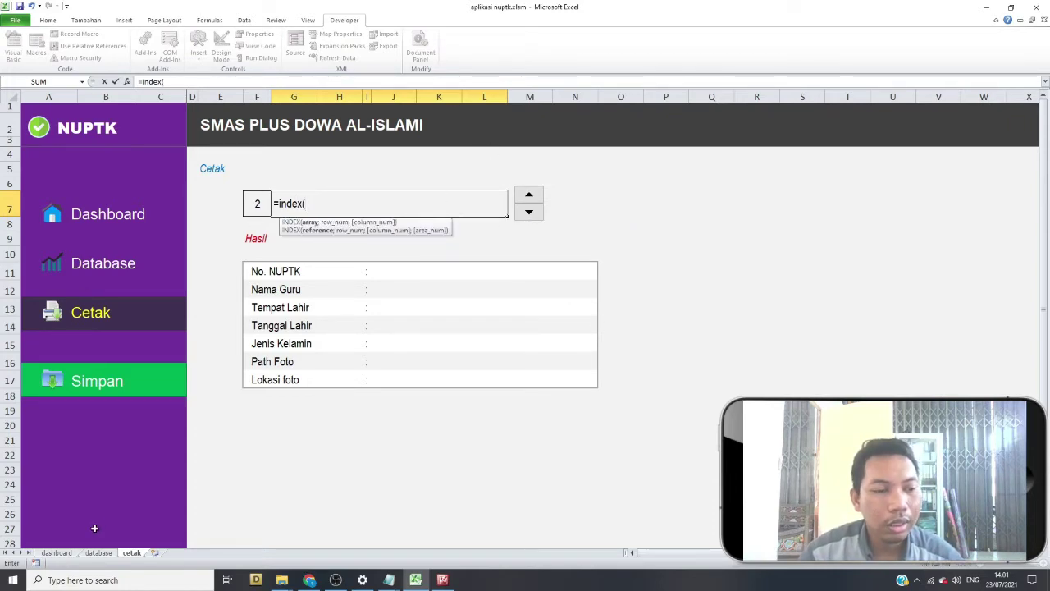
left_click(99, 553)
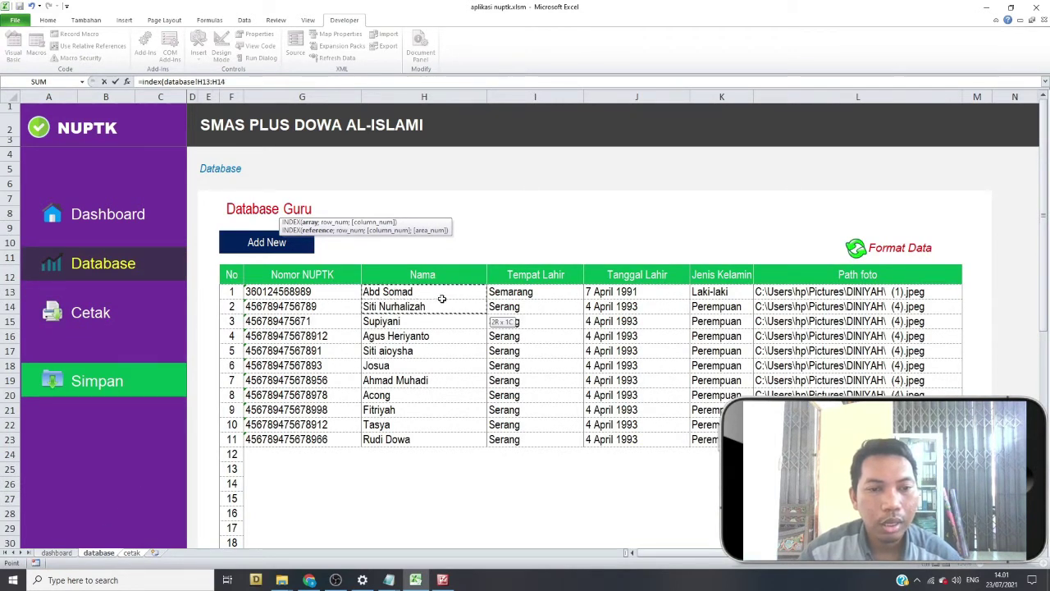
mouse_move(441, 297)
left_mouse_down()
mouse_move(470, 587)
mouse_move(461, 527)
left_mouse_up()
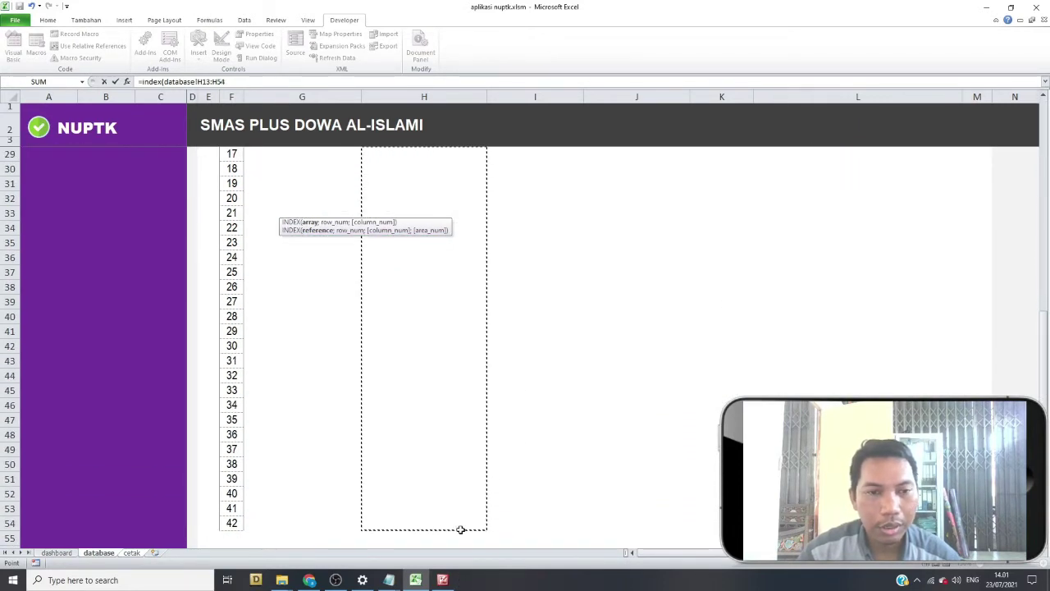
left_click(232, 82)
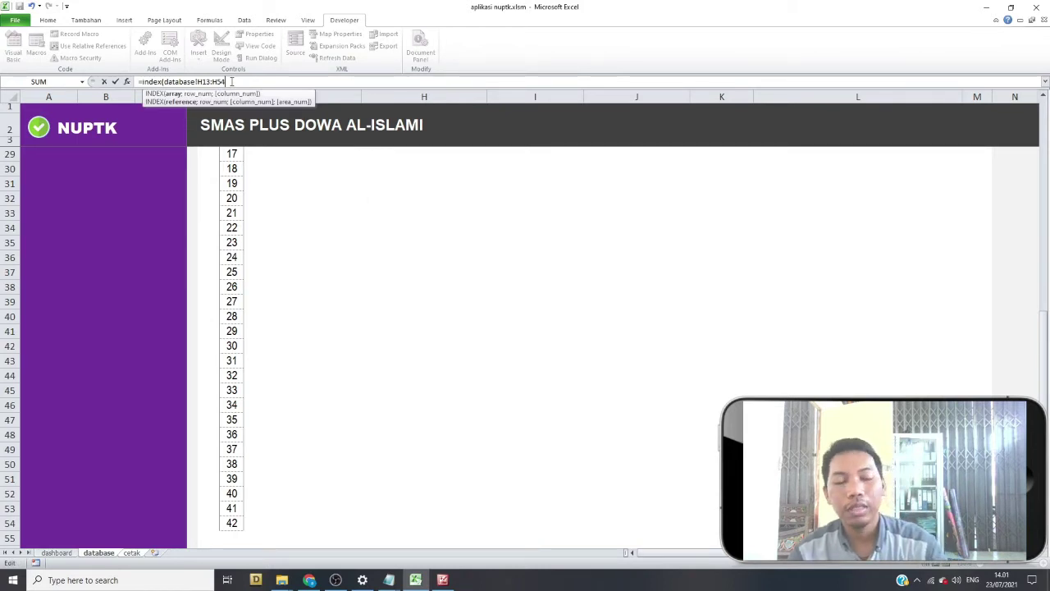
- Lock the INDEX range as database!$H$13:$H$54 and start the MATCH part of the formula
key("F4")
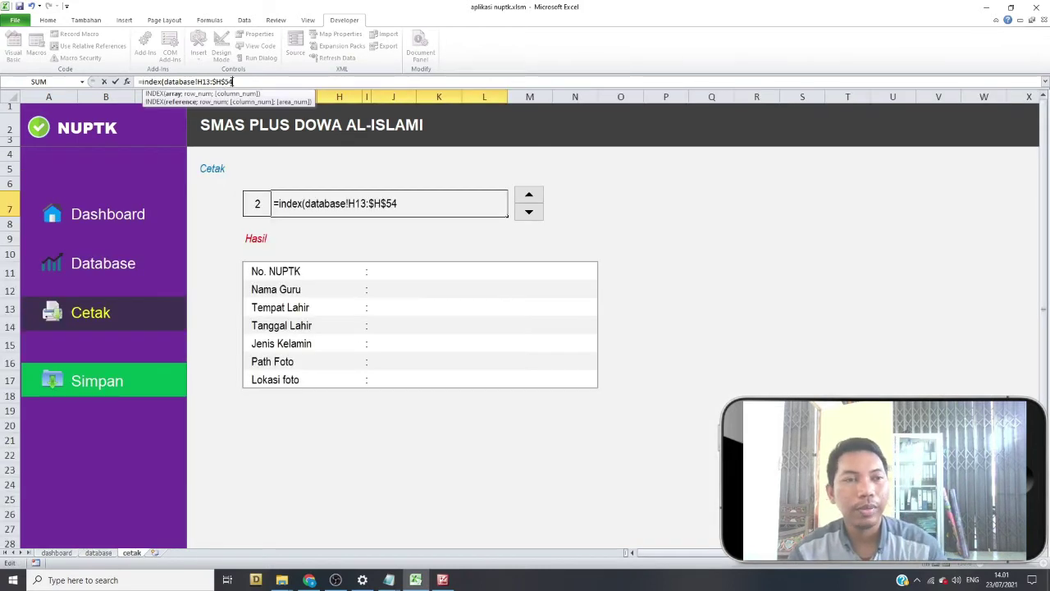
left_click(203, 81)
key("F4")
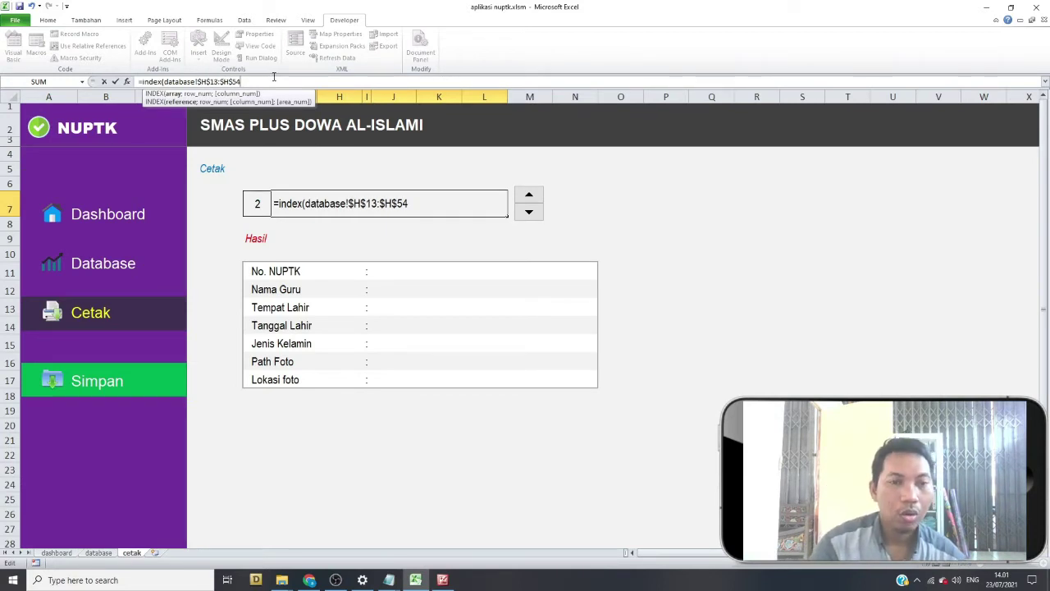
type(",matr")
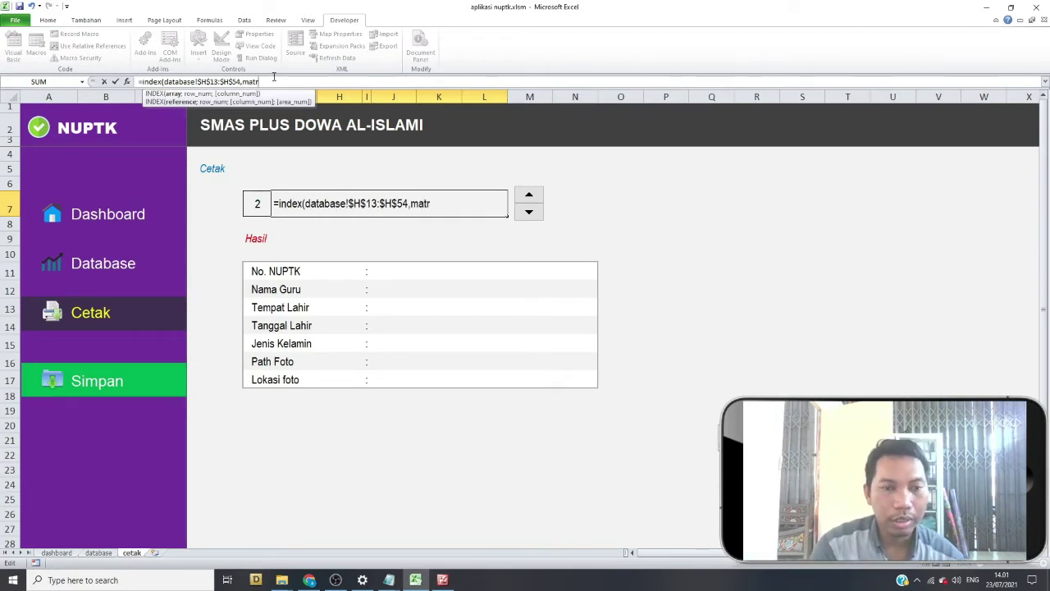
key("BackSpace")
key("BackSpace")
key("BackSpace")
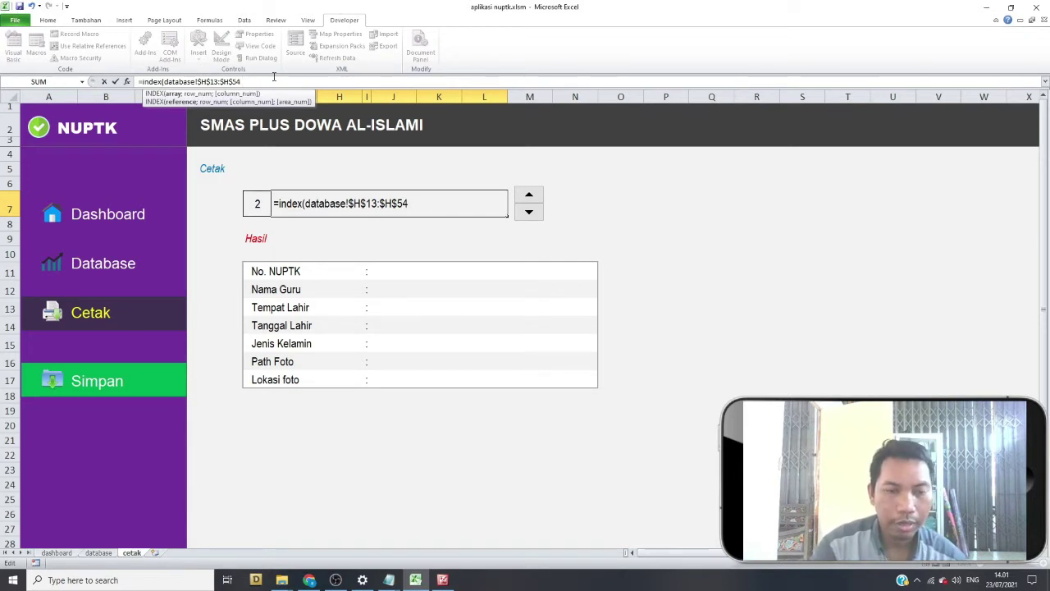
type(";")
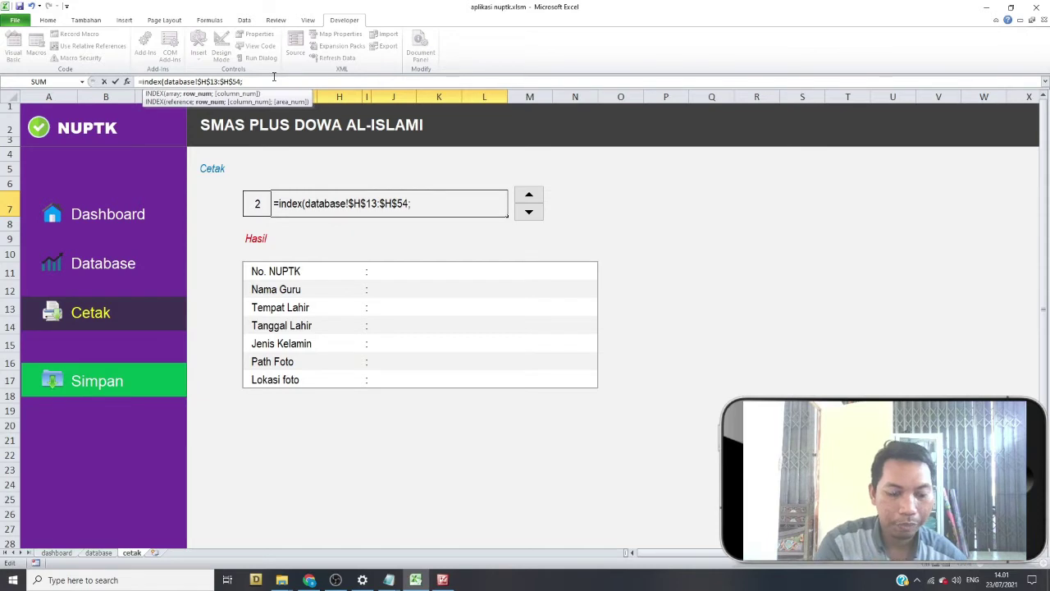
type("match")
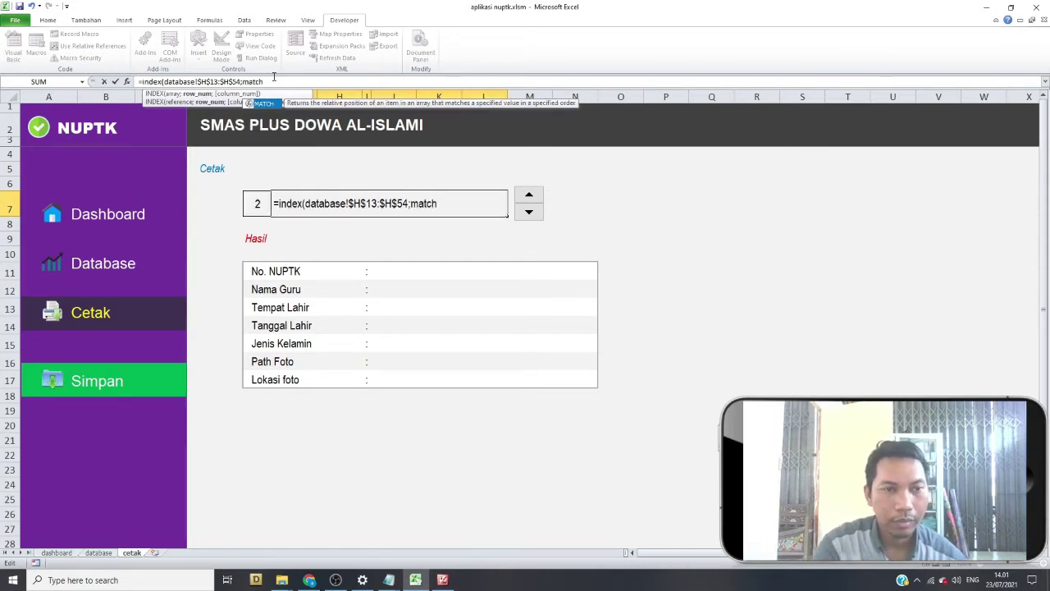
type("(")
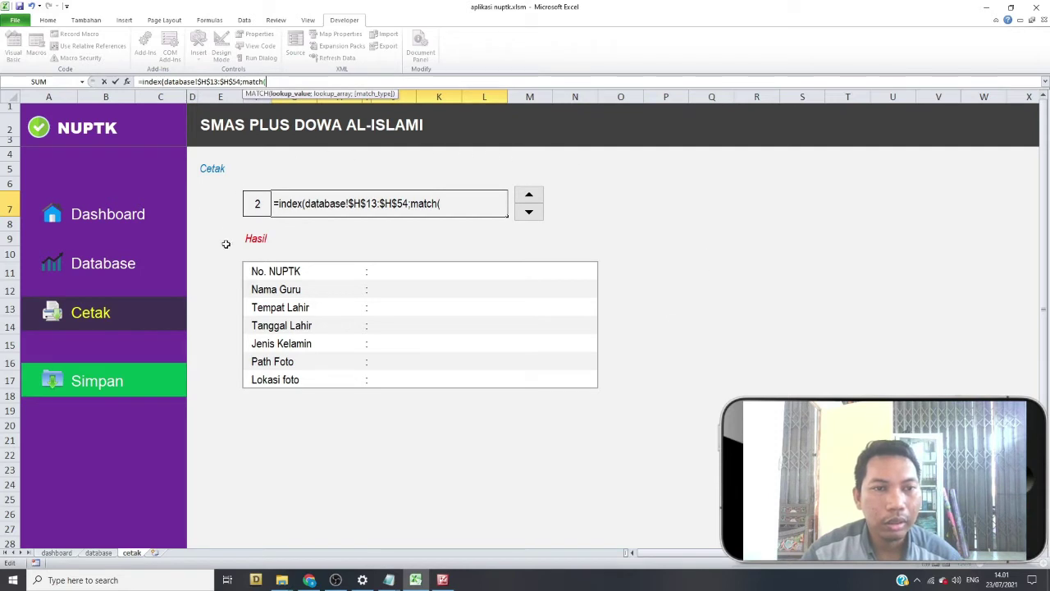
- Complete MATCH with lookup value cetak!$F$7, range database!$F$13:$F$54 and exact match 0
left_click(256, 205)
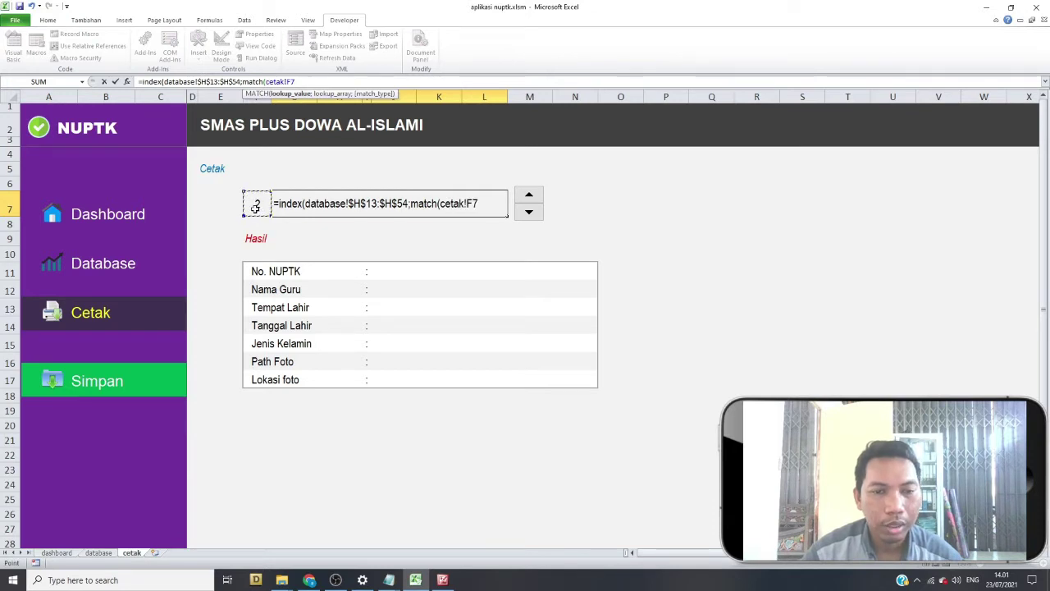
key("F4")
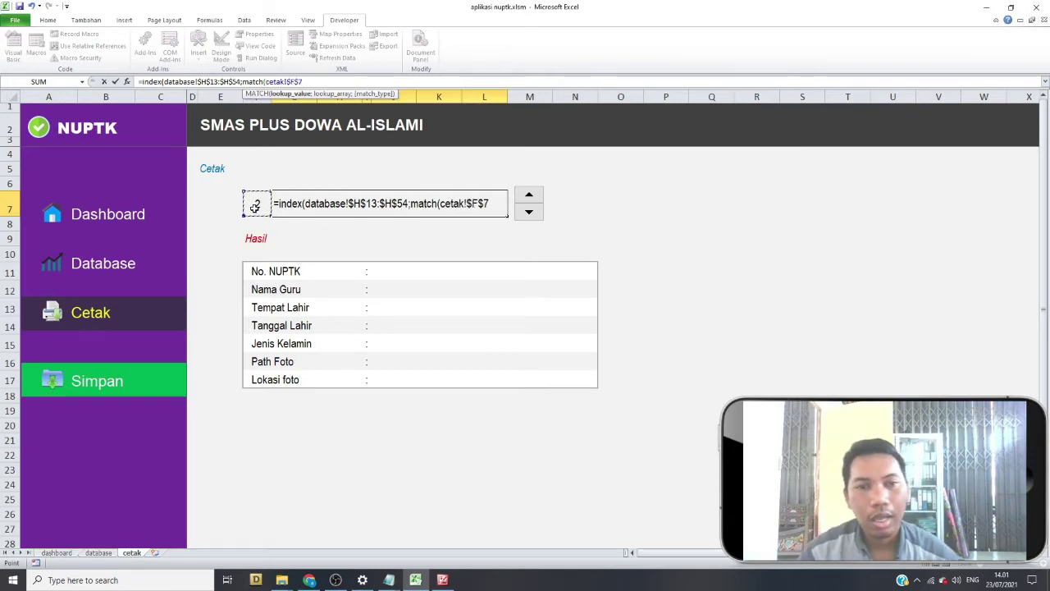
type(";")
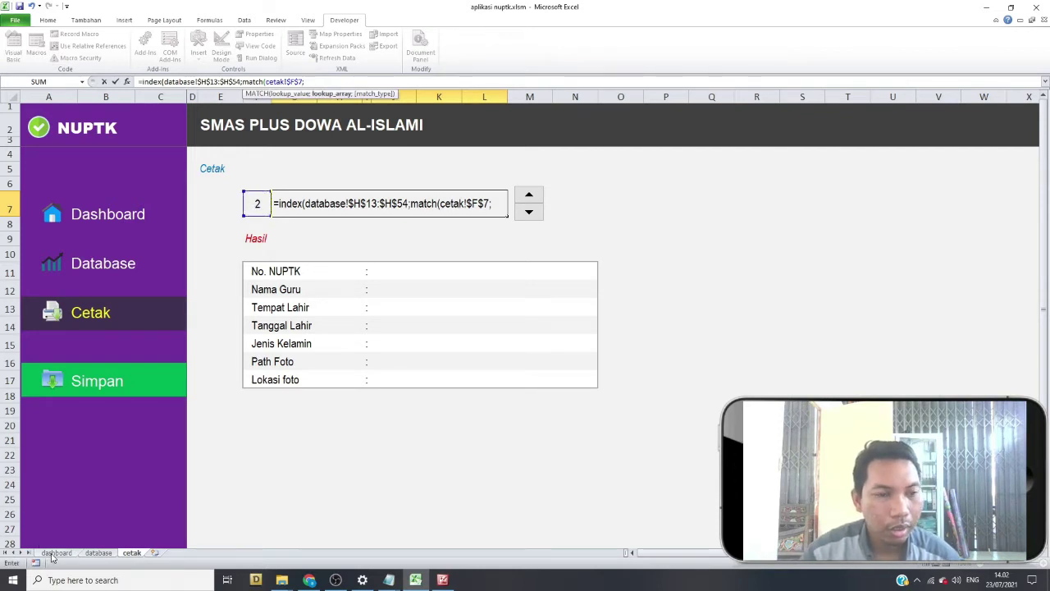
left_click(98, 553)
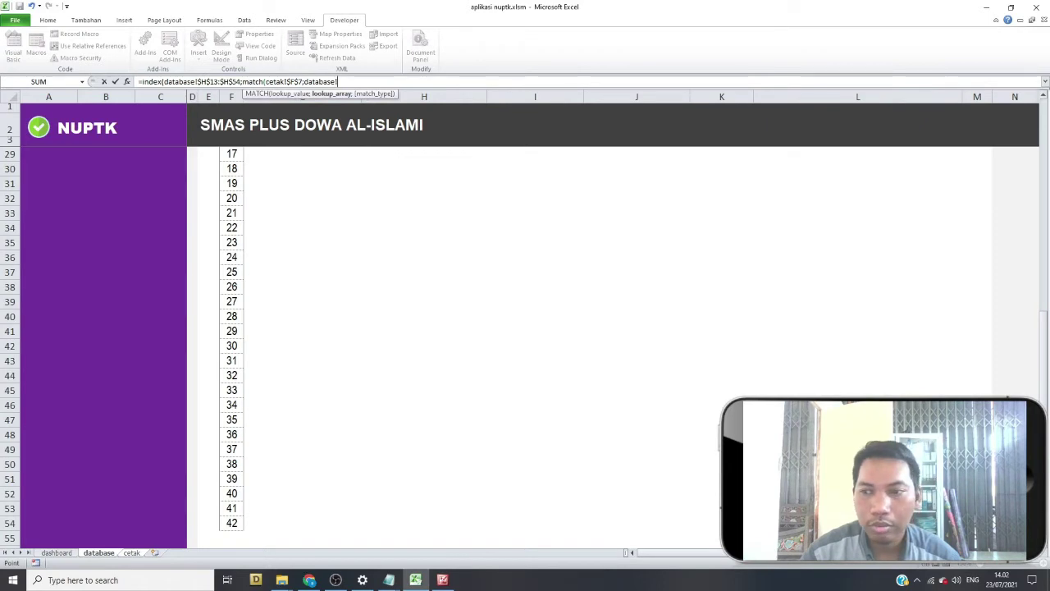
scroll(233, 327, "up", 5)
scroll(233, 327, "up", 5)
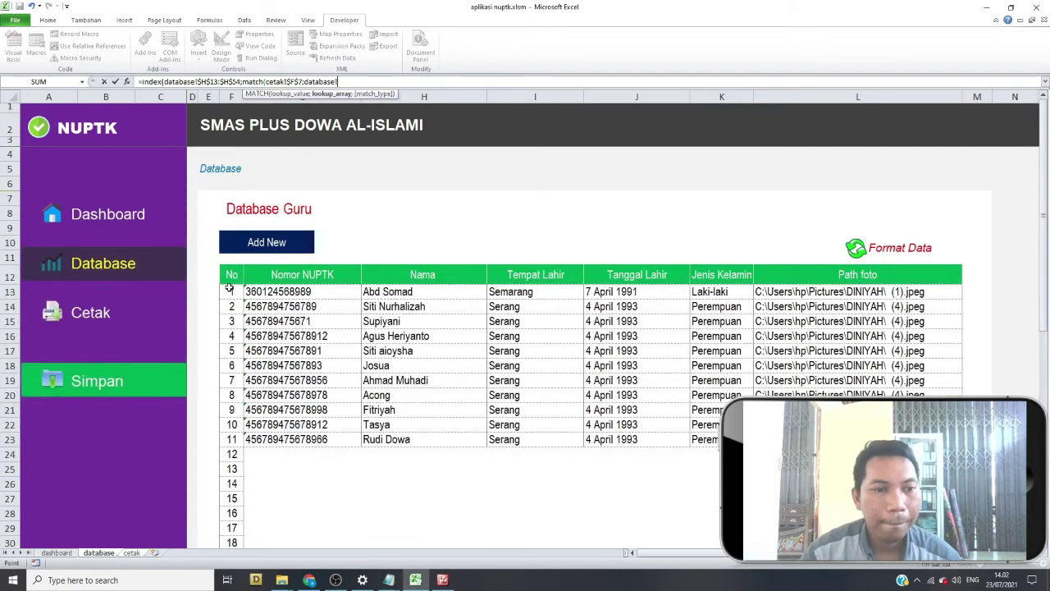
mouse_move(230, 288)
left_mouse_down()
mouse_move(234, 588)
mouse_move(228, 522)
left_mouse_up()
key("F4")
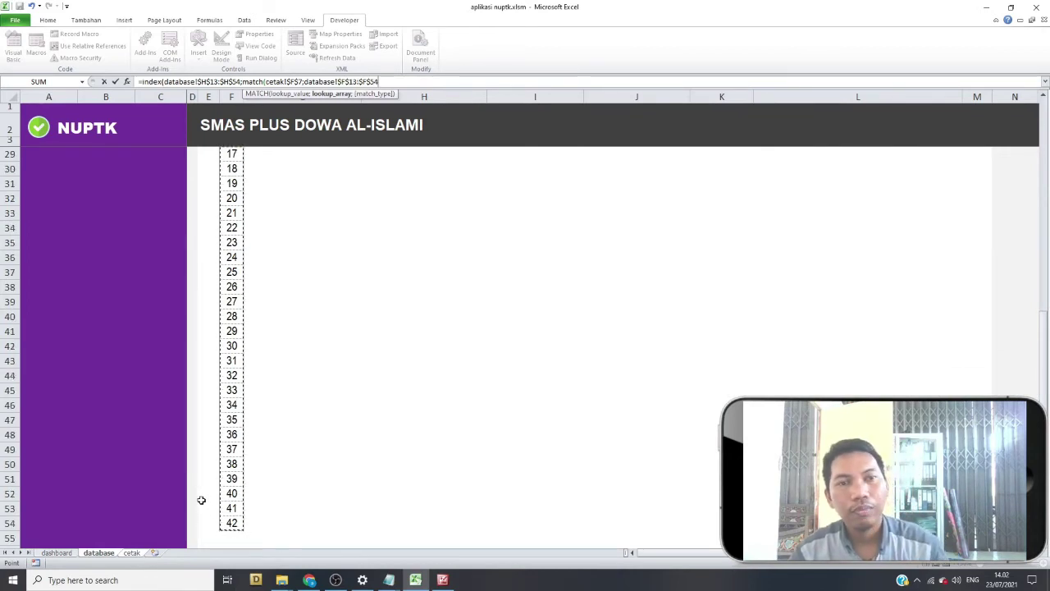
type(";")
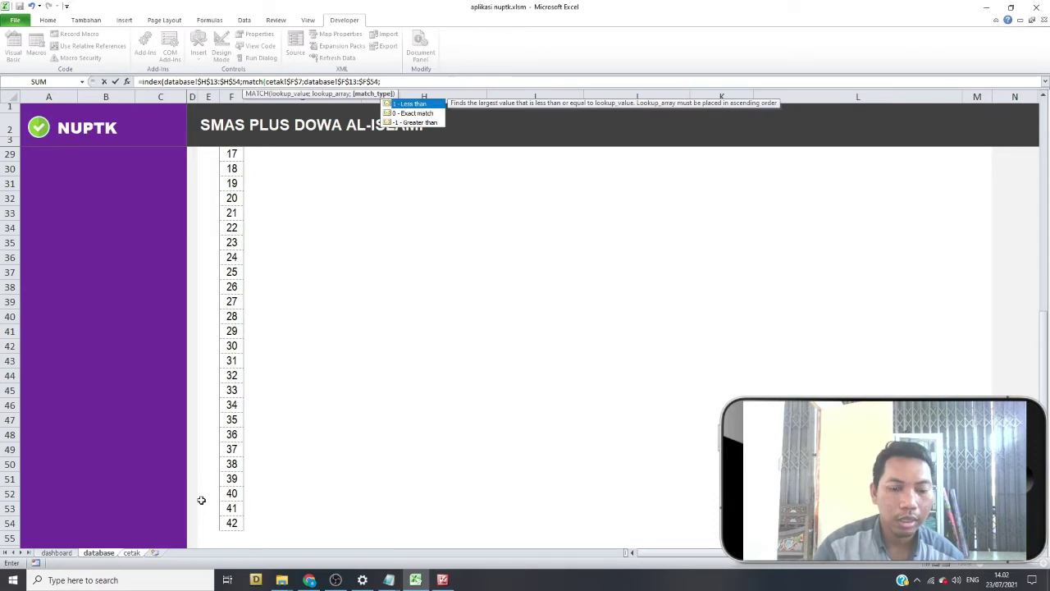
type("0))")
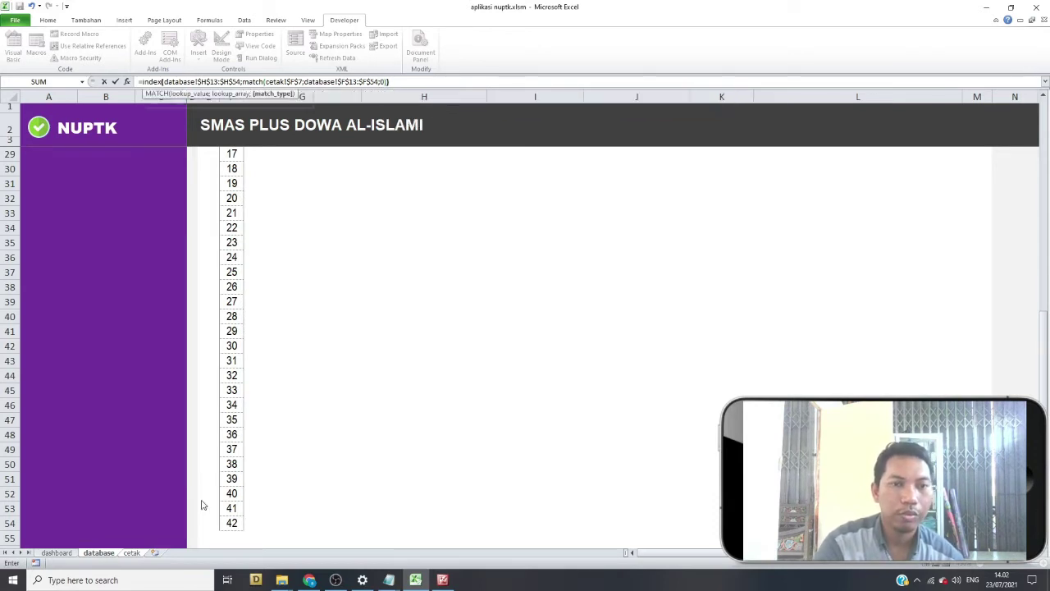
key("Return")
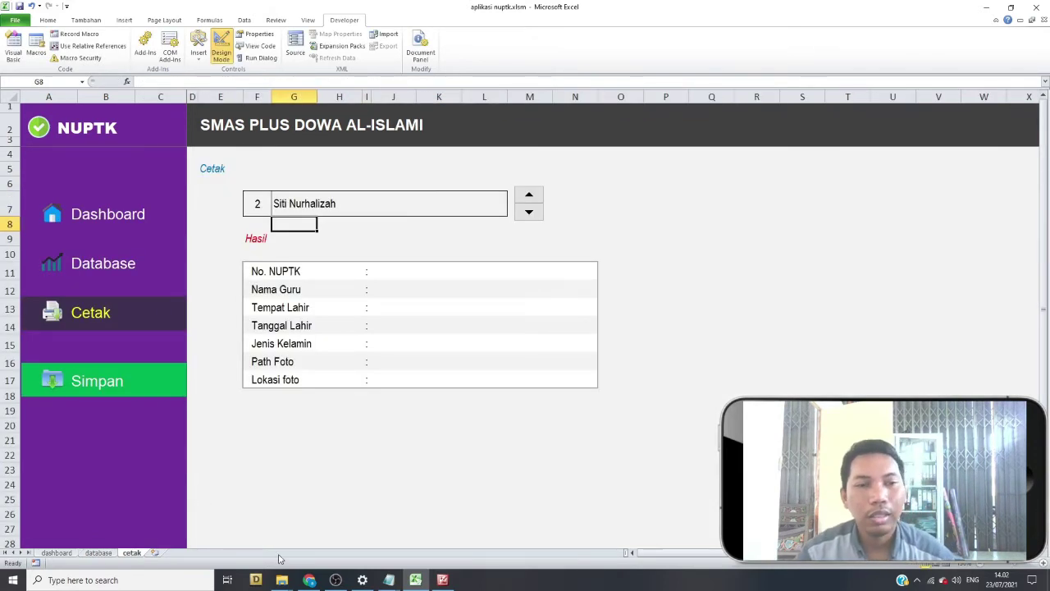
left_click(441, 239)
left_click(424, 204)
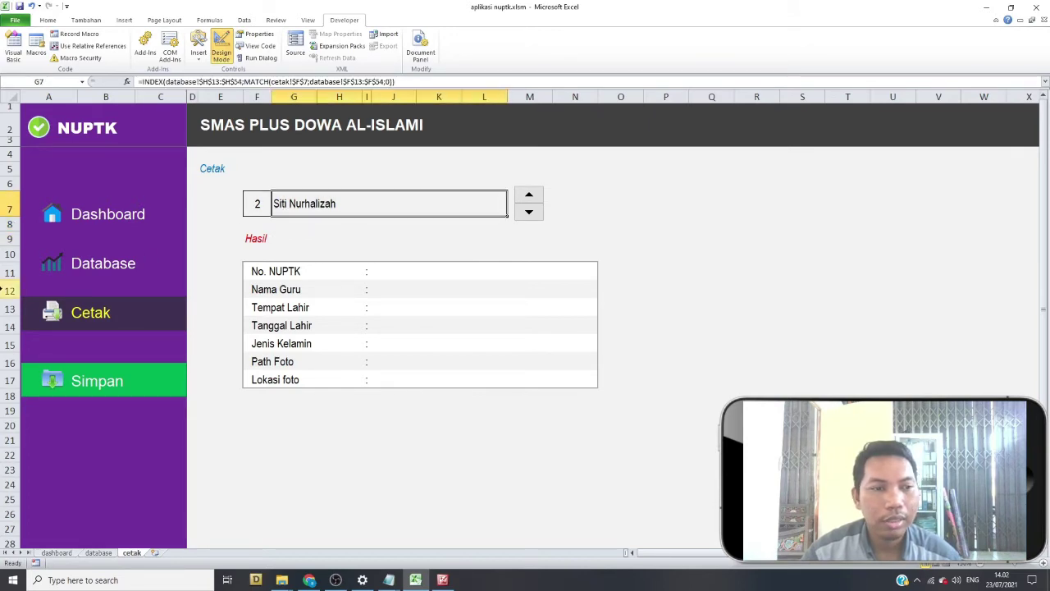
left_click(87, 262)
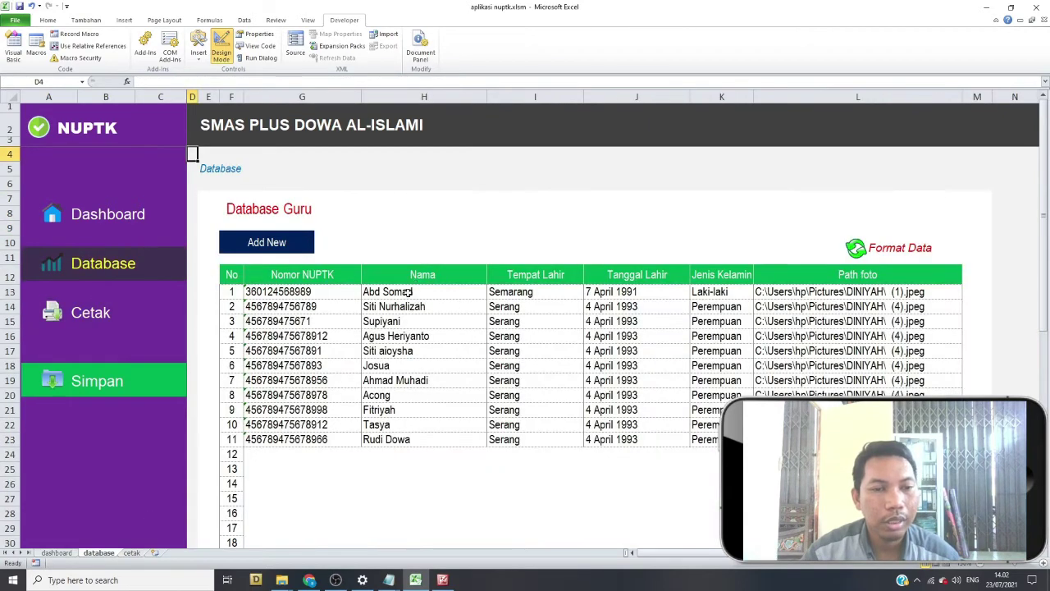
left_click(377, 307)
left_click(292, 306)
left_click(435, 291)
left_click(452, 304)
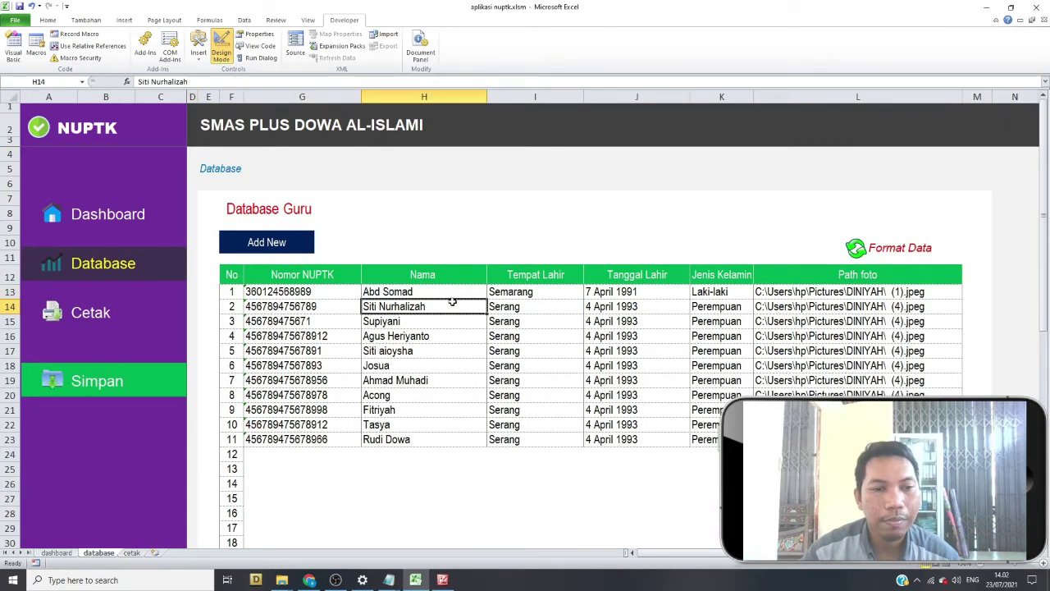
left_click(75, 318)
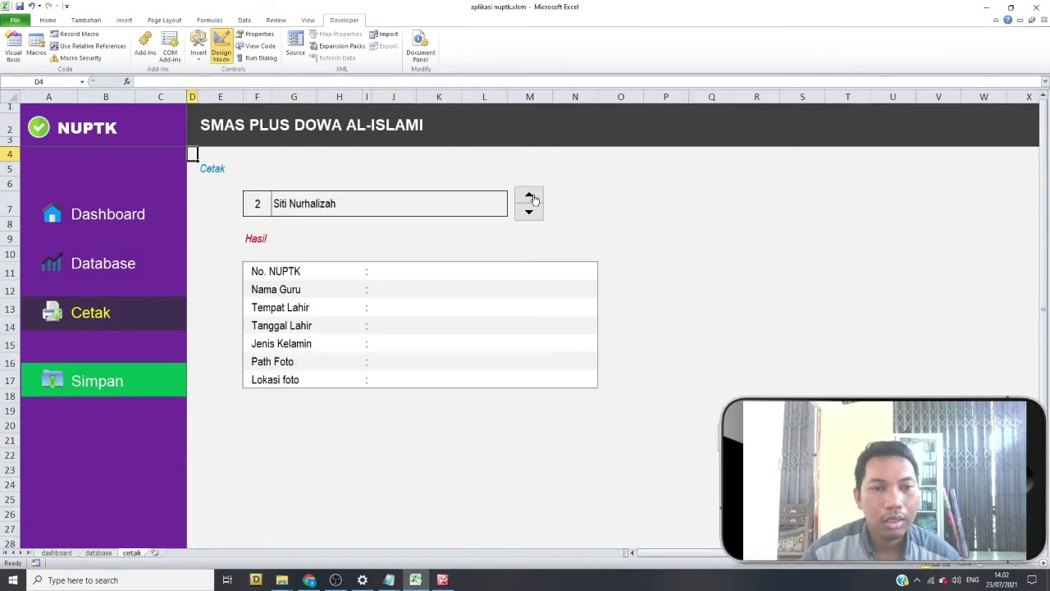
- Spin the teacher number up to 6 and confirm G7 matches Josua's database row
left_click(530, 199)
left_click(529, 198)
left_click(530, 198)
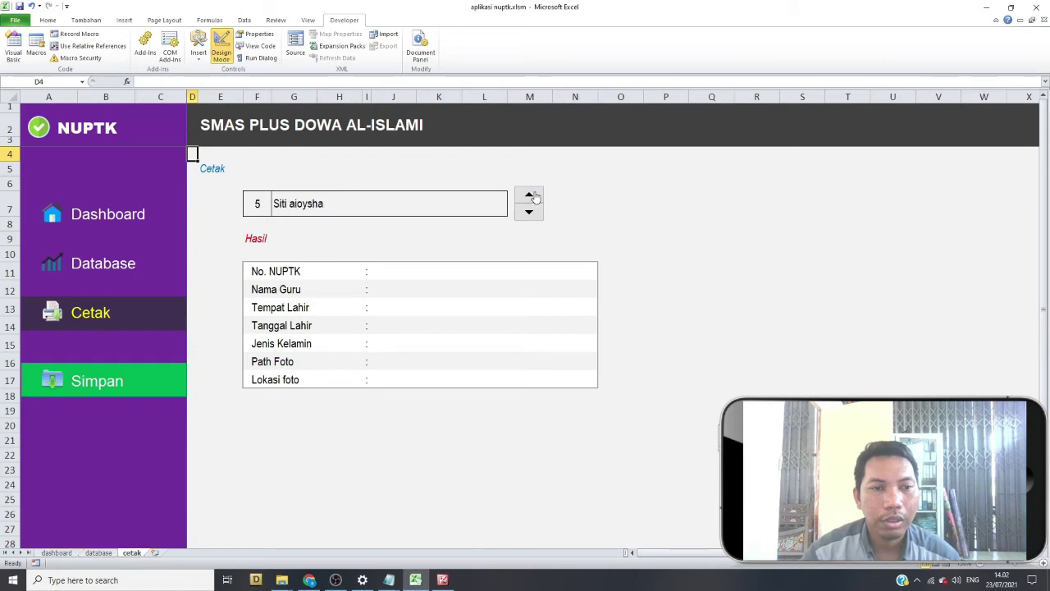
left_click(531, 198)
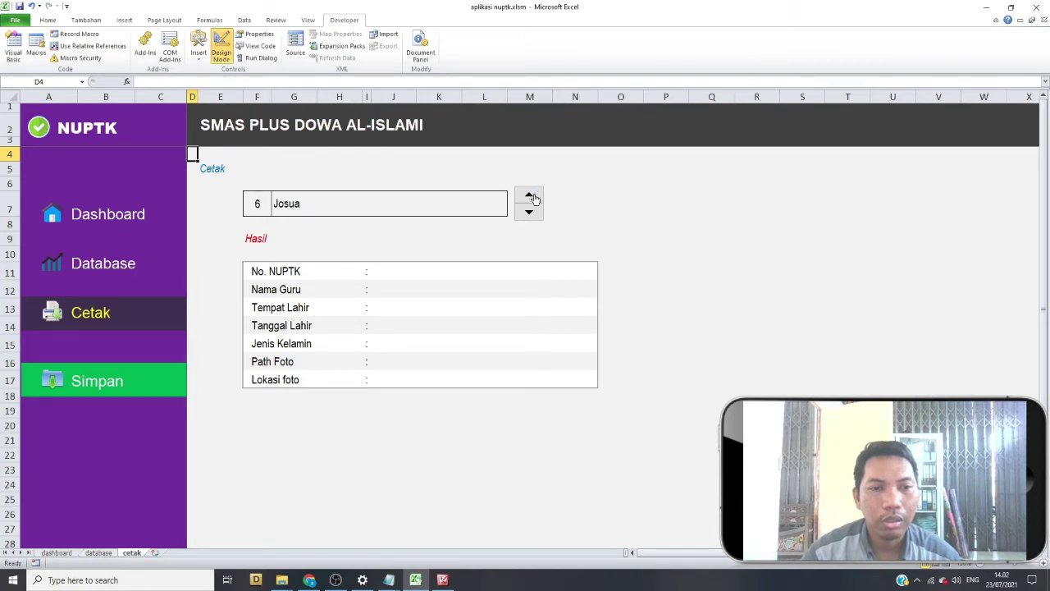
left_click(272, 206)
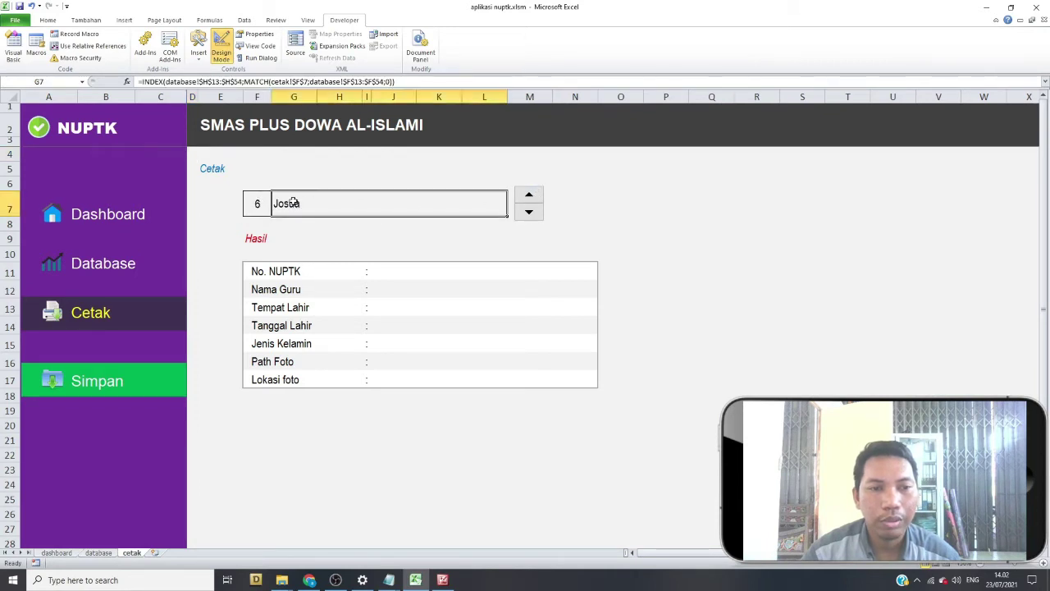
left_click(84, 271)
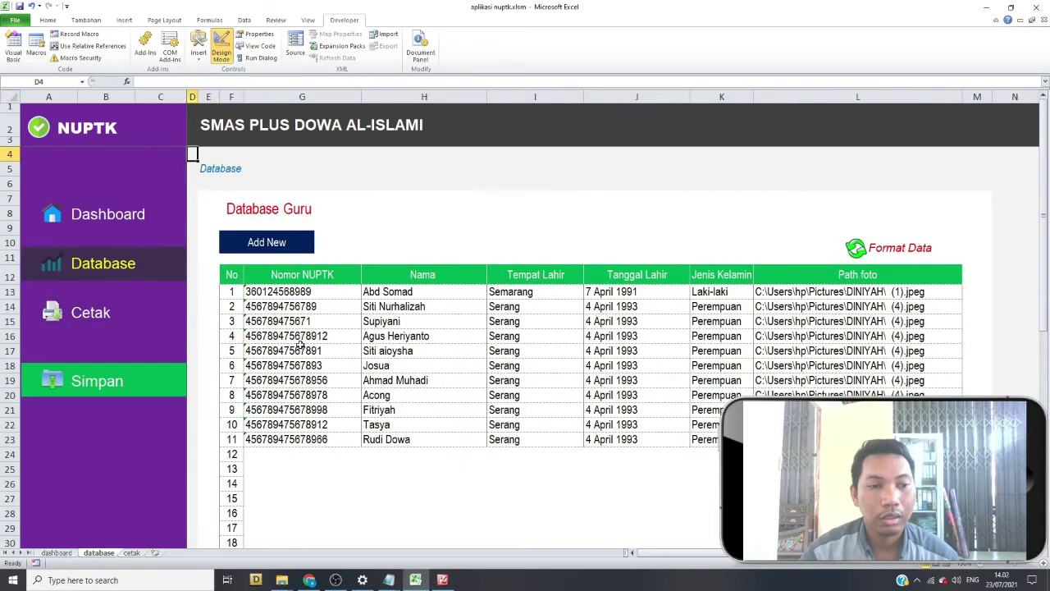
left_click_drag(231, 369, 396, 365)
left_click(108, 214)
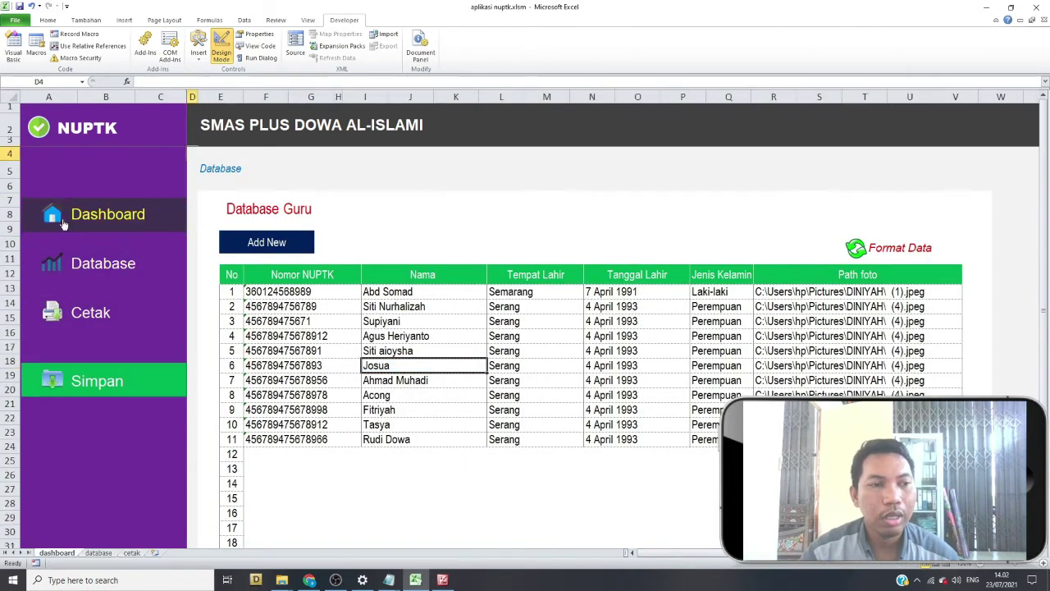
left_click(106, 309)
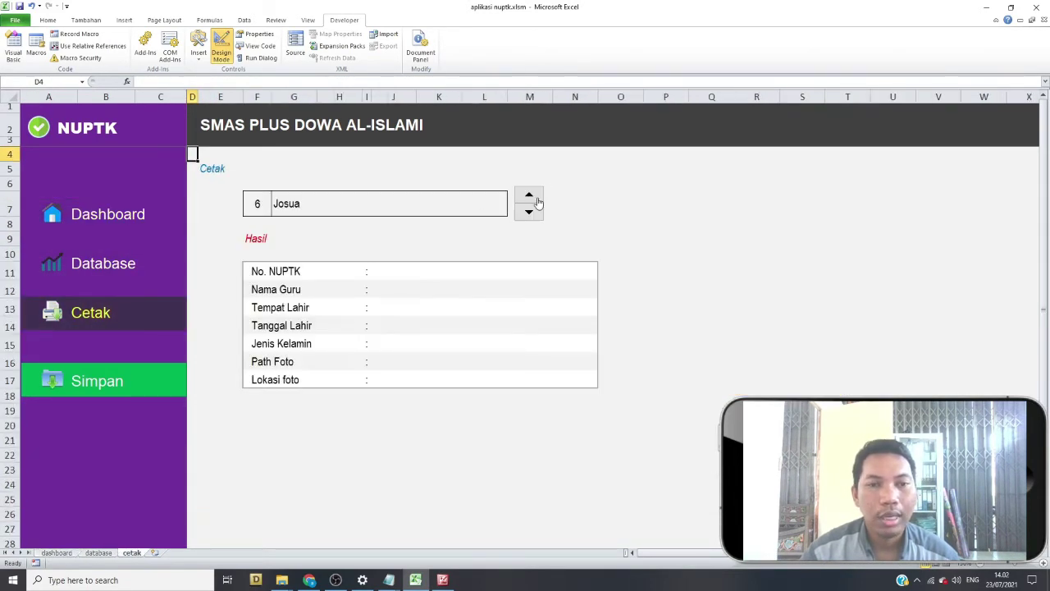
- Step the number to 13 and verify that database row 13 is empty
left_click(535, 200)
left_click(535, 200)
left_click(535, 201)
left_click(535, 201)
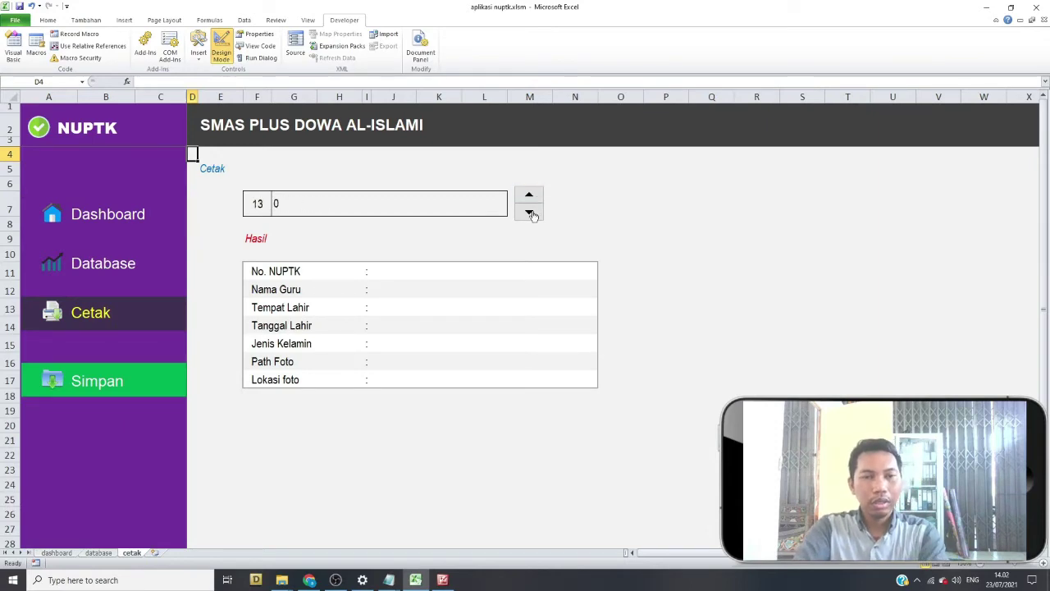
left_click(460, 203)
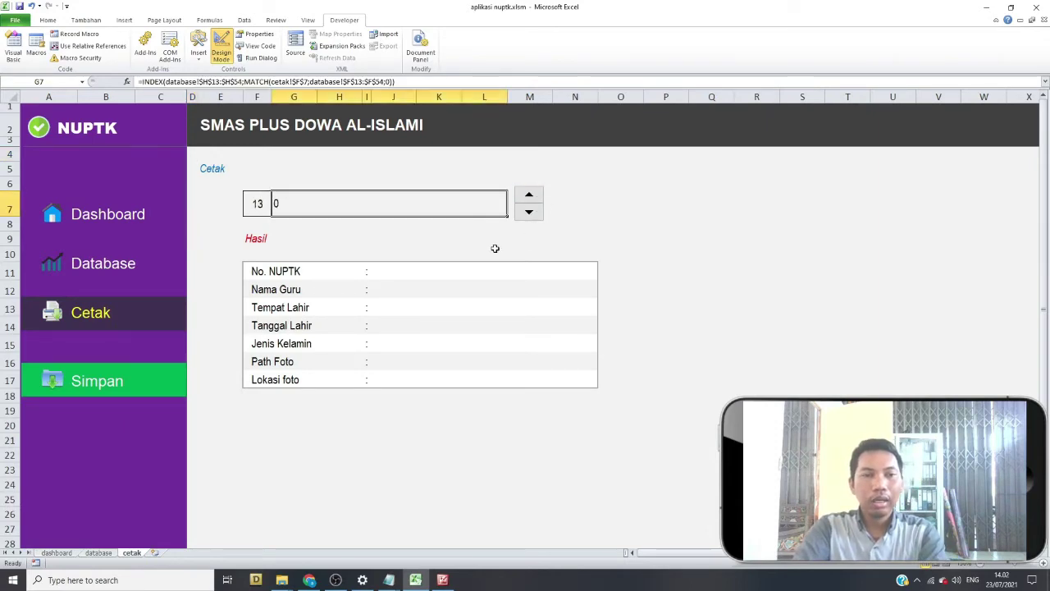
left_click(97, 265)
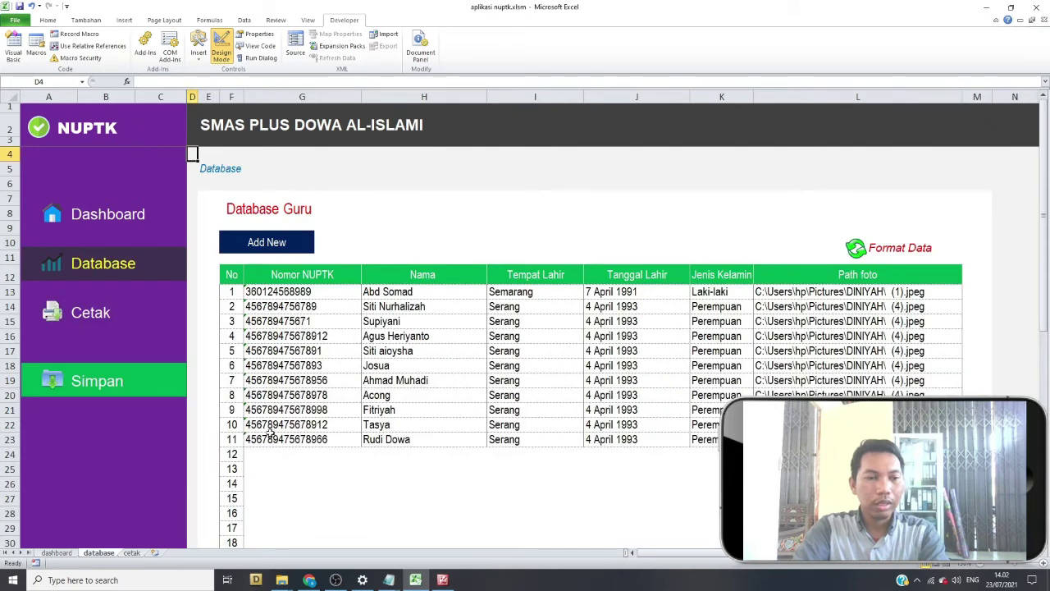
left_click(274, 471)
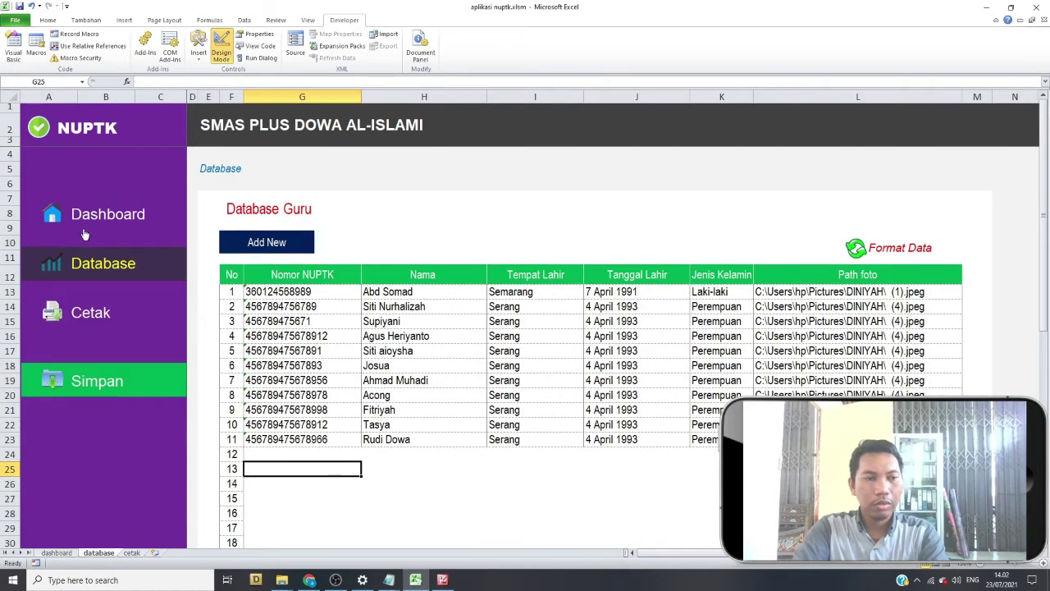
left_click(94, 328)
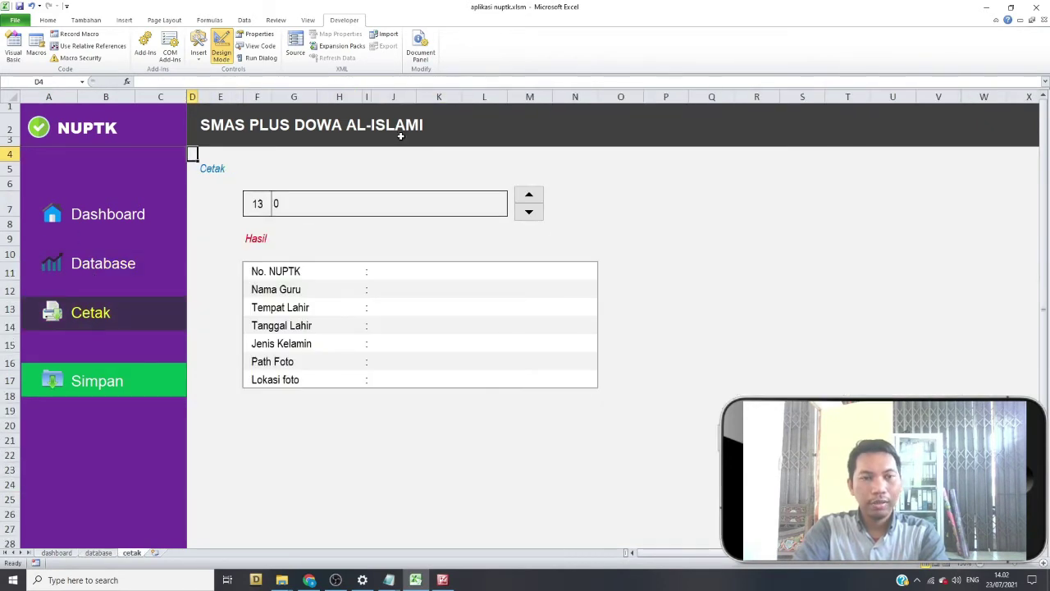
- Spin between 10 (Tasya) and 13, settle on 12, and inspect G7's formula
left_click(529, 212)
left_click(530, 212)
left_click(530, 195)
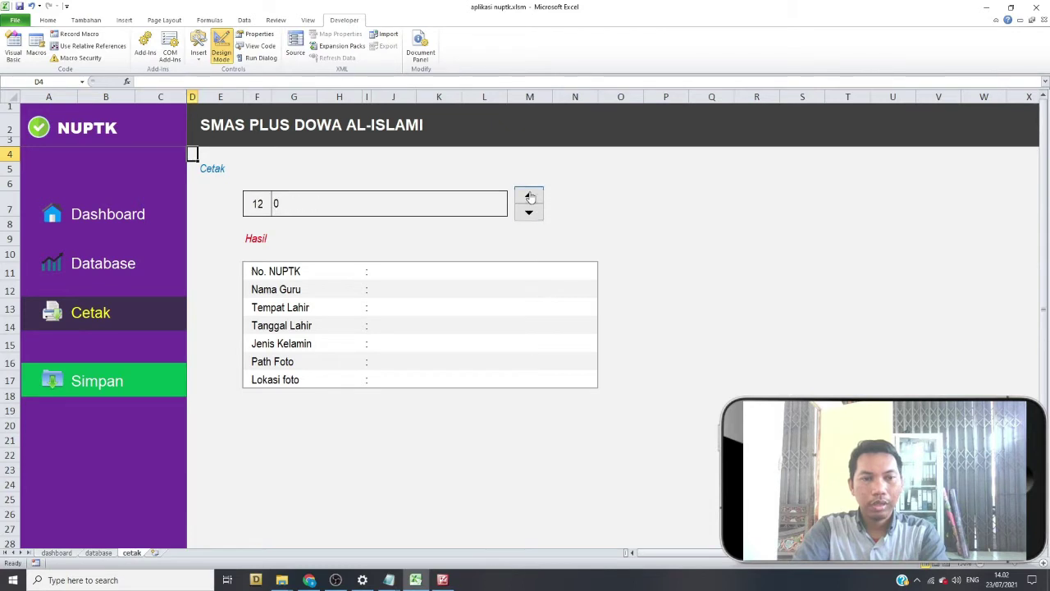
left_click(529, 194)
left_click(530, 223)
left_click(529, 215)
left_click(528, 215)
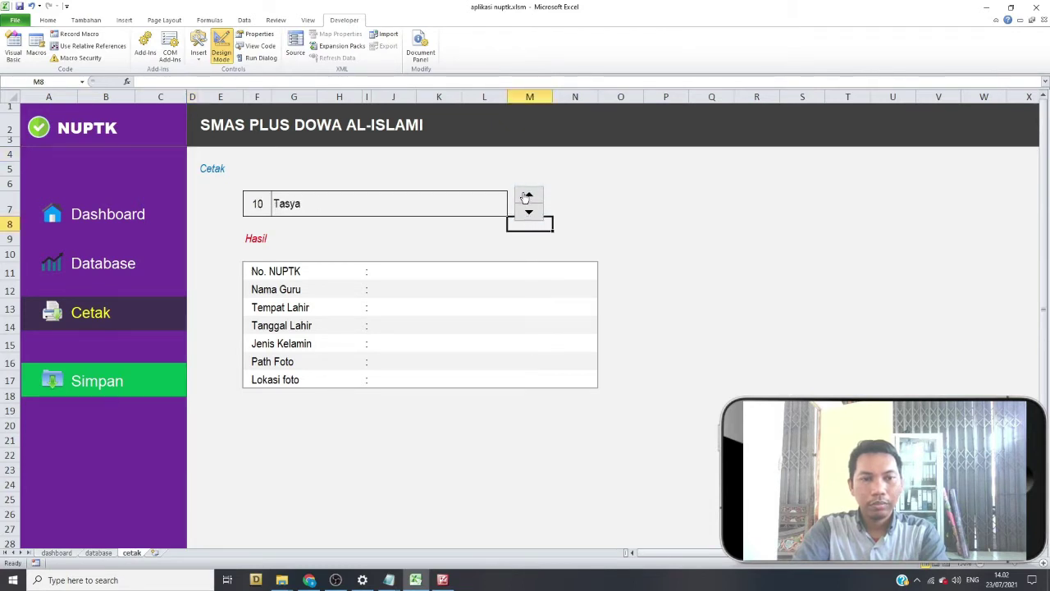
left_click(526, 196)
left_click(526, 196)
left_click(296, 221)
left_click(277, 197)
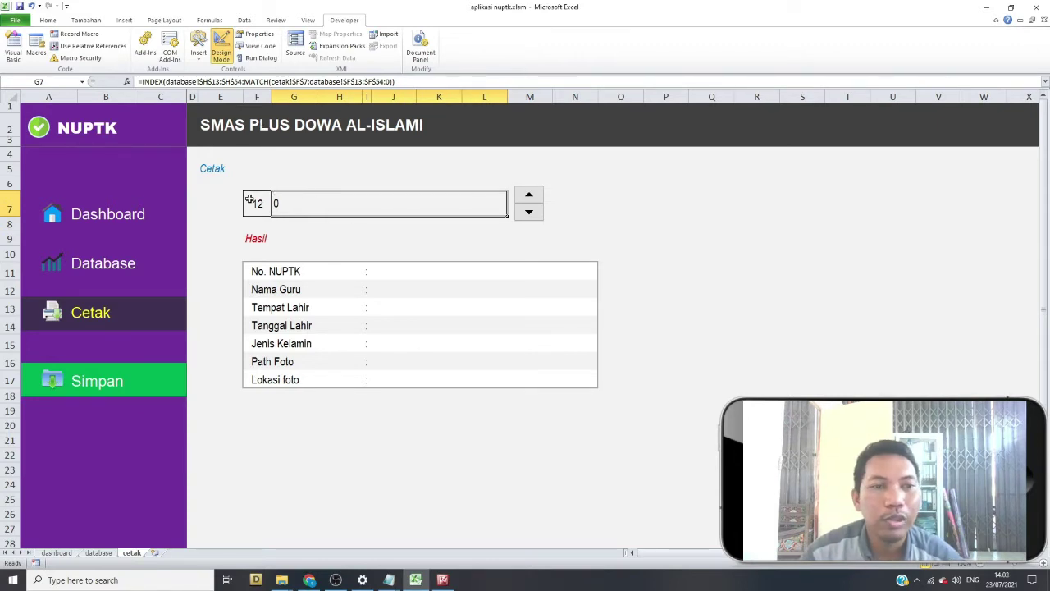
left_click(665, 223)
- Step down to 10 (Tasya) and back up to 12, rechecking the G7 formula
left_click(529, 211)
left_click(529, 211)
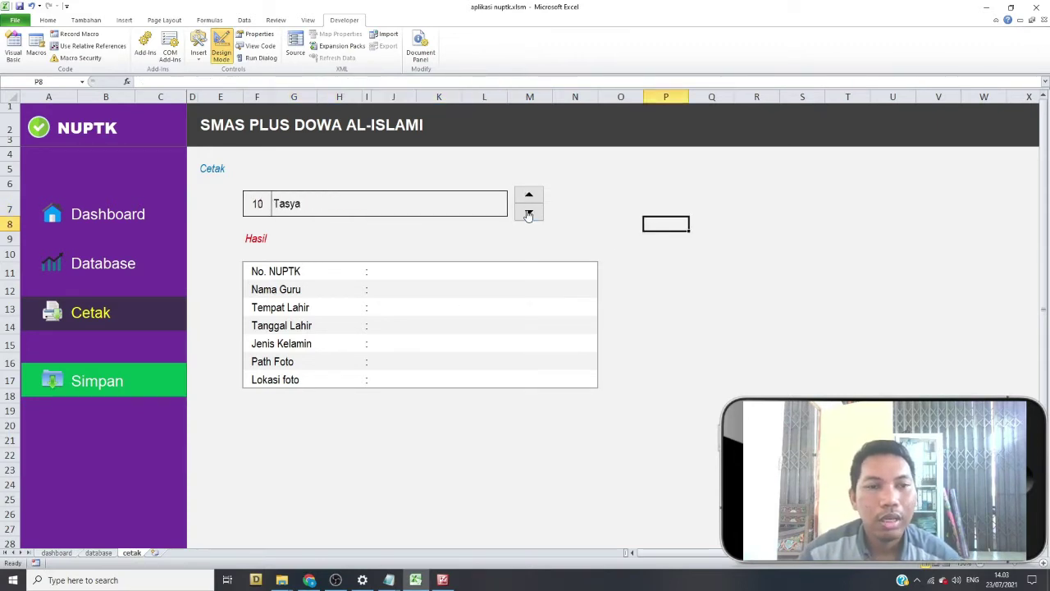
left_click(529, 197)
left_click(529, 197)
left_click(369, 197)
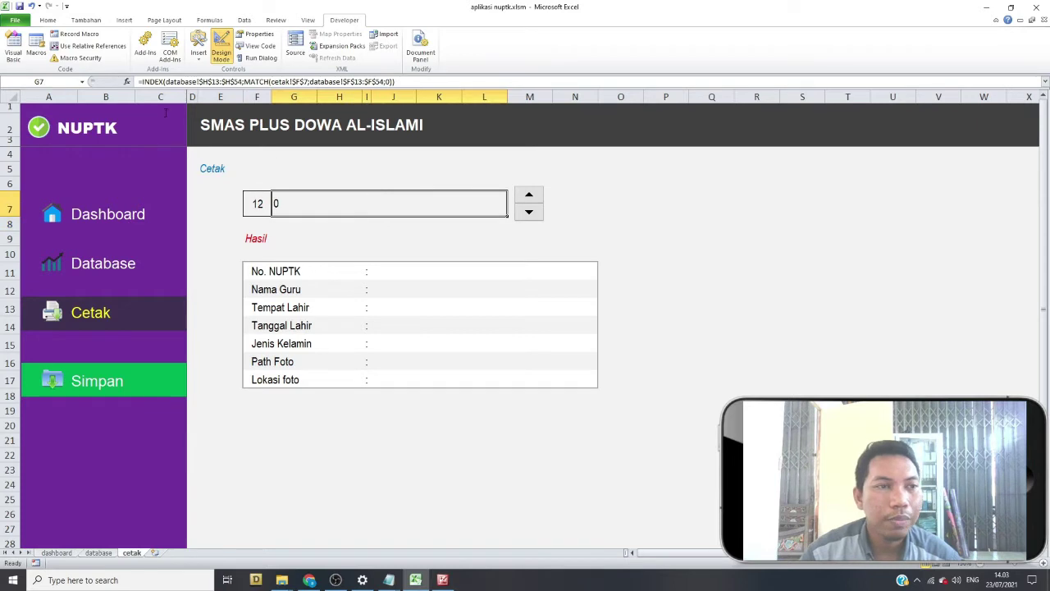
left_click(48, 20)
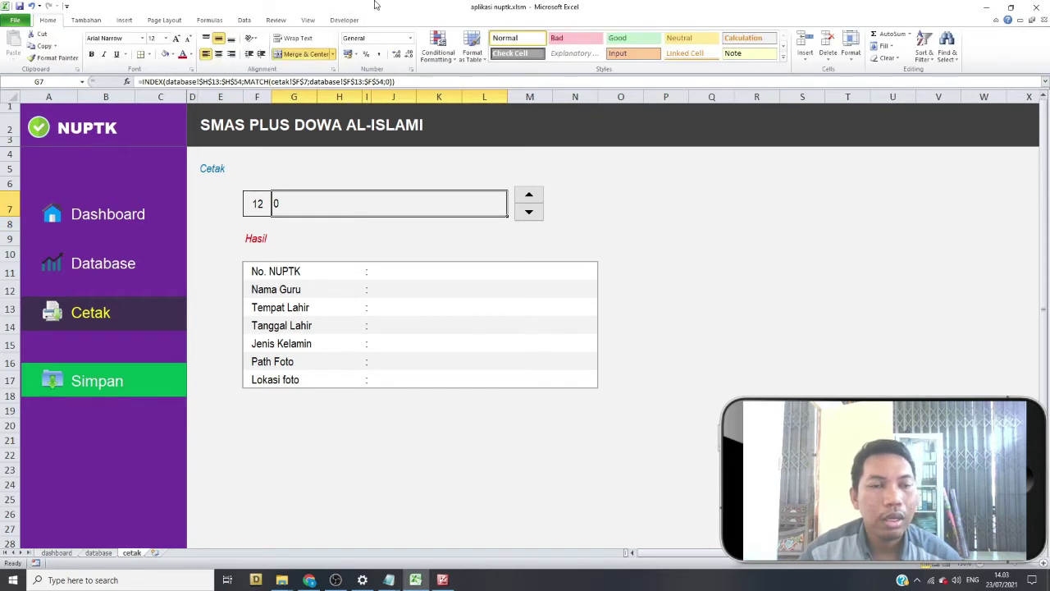
- Apply the custom number format 0;0; to the name field so zero results stay hidden
left_click(357, 55)
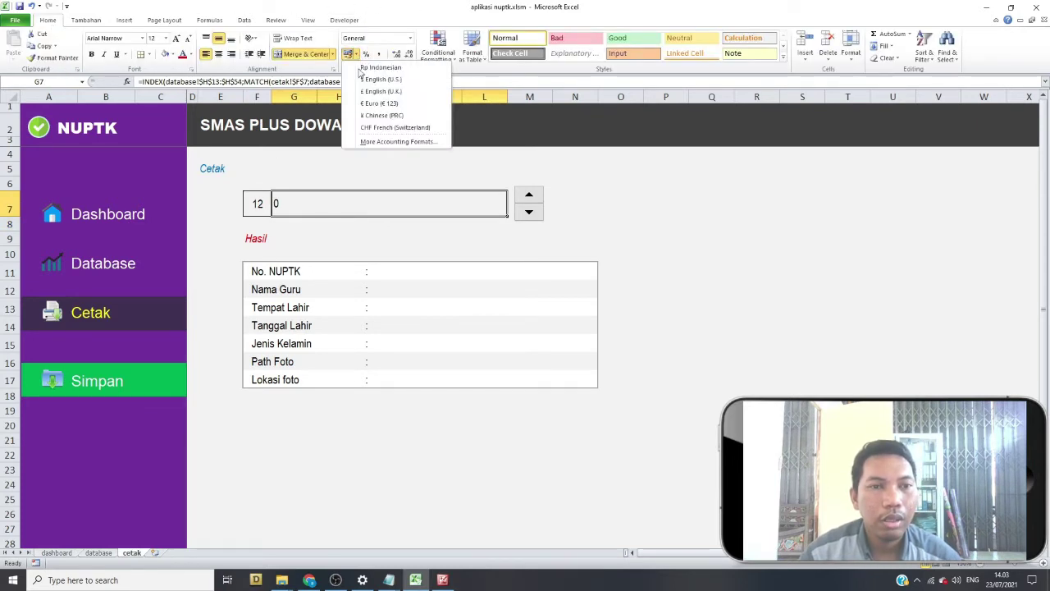
left_click(384, 142)
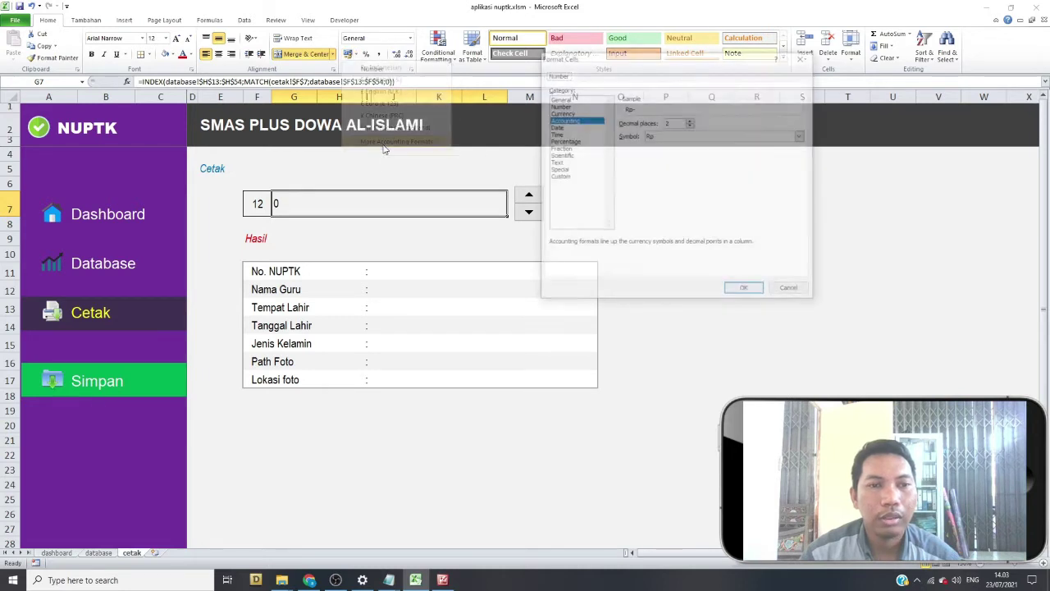
left_click(559, 177)
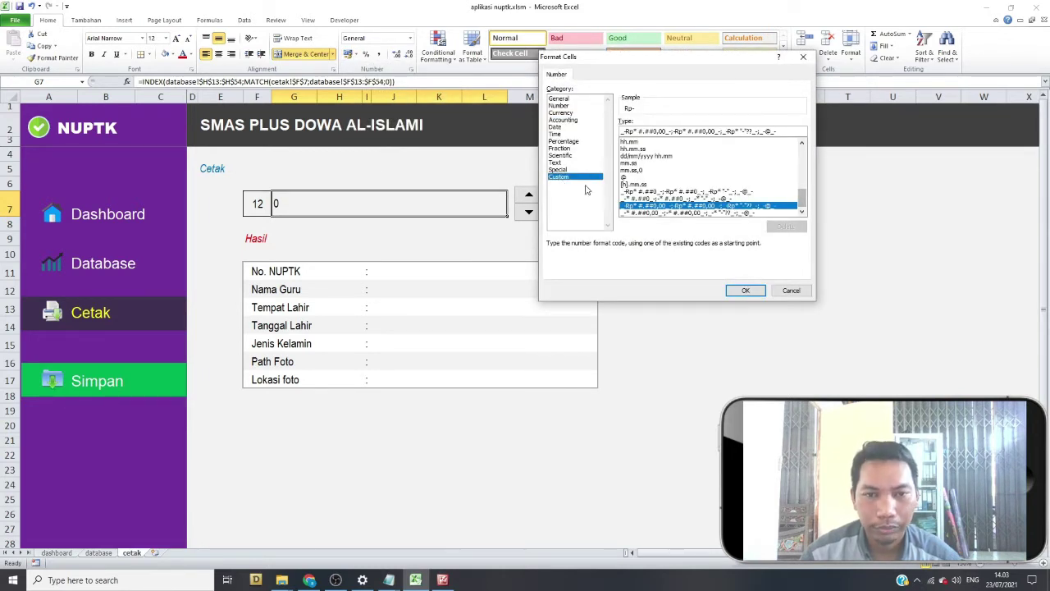
left_click_drag(805, 206, 809, 150)
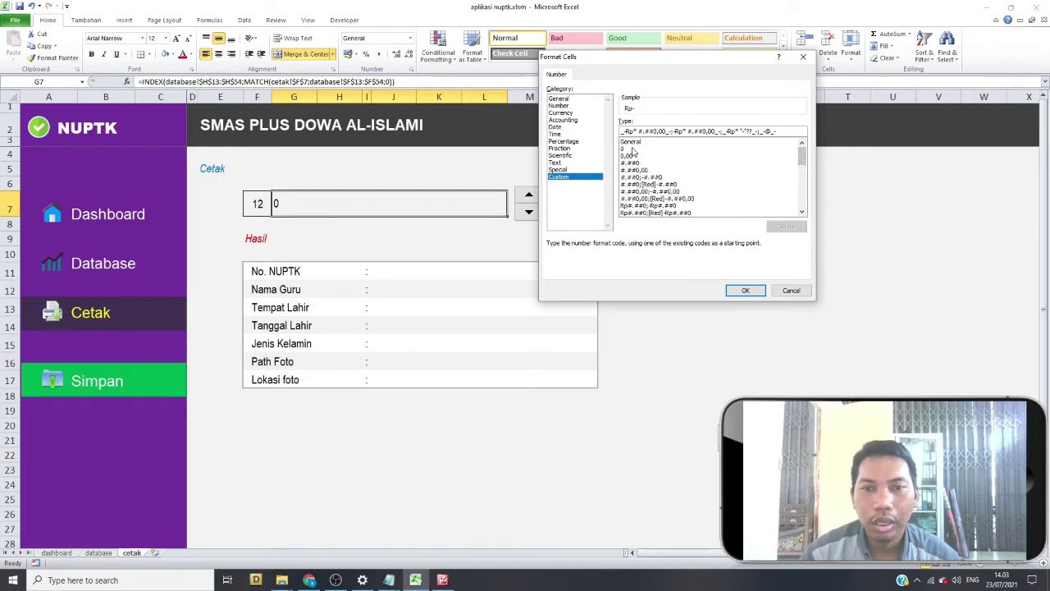
left_click(631, 149)
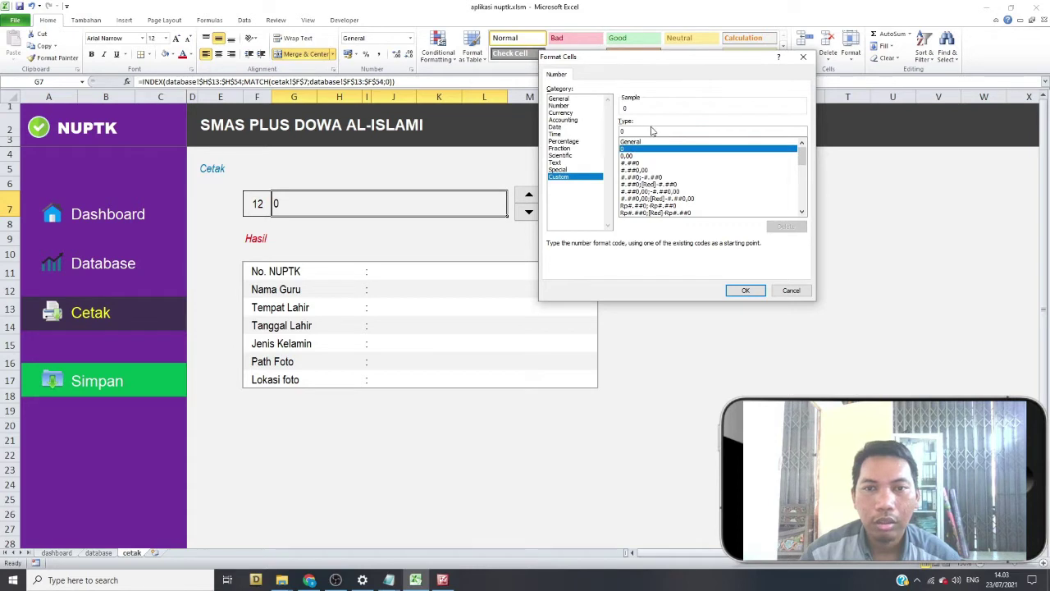
type(";")
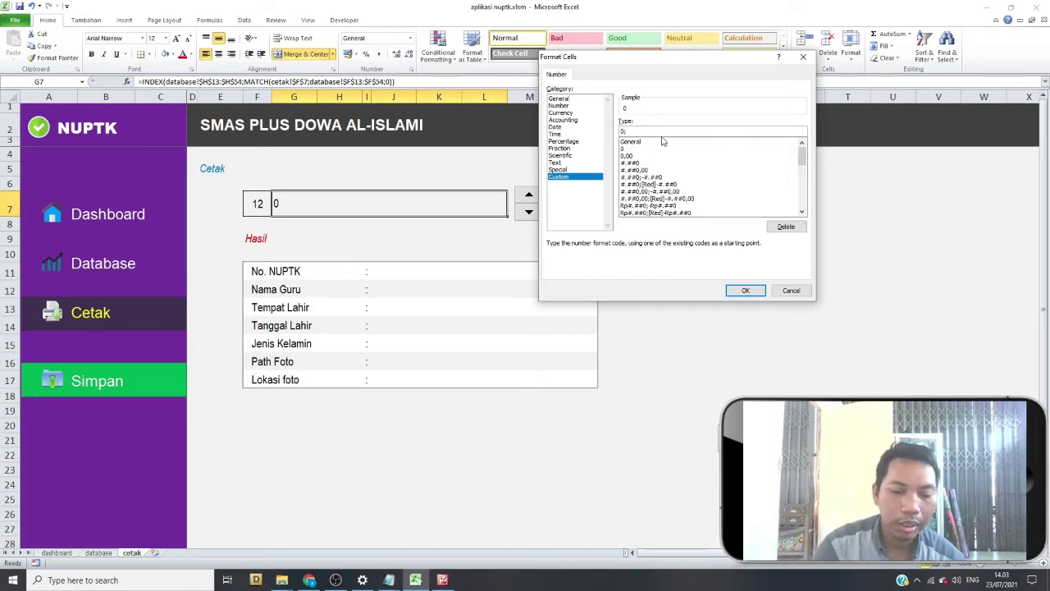
type("0;")
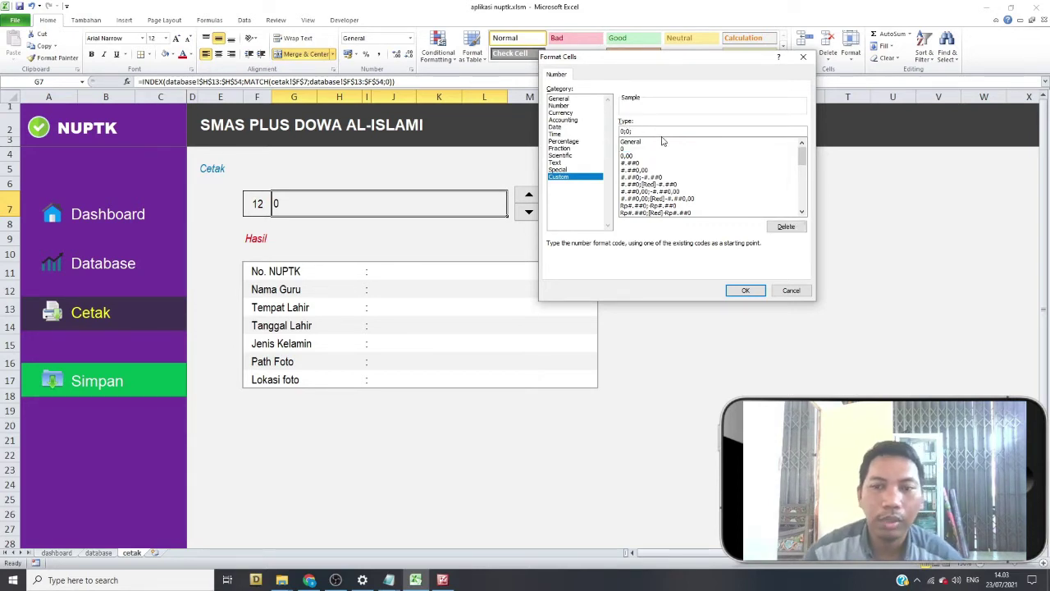
left_click(745, 290)
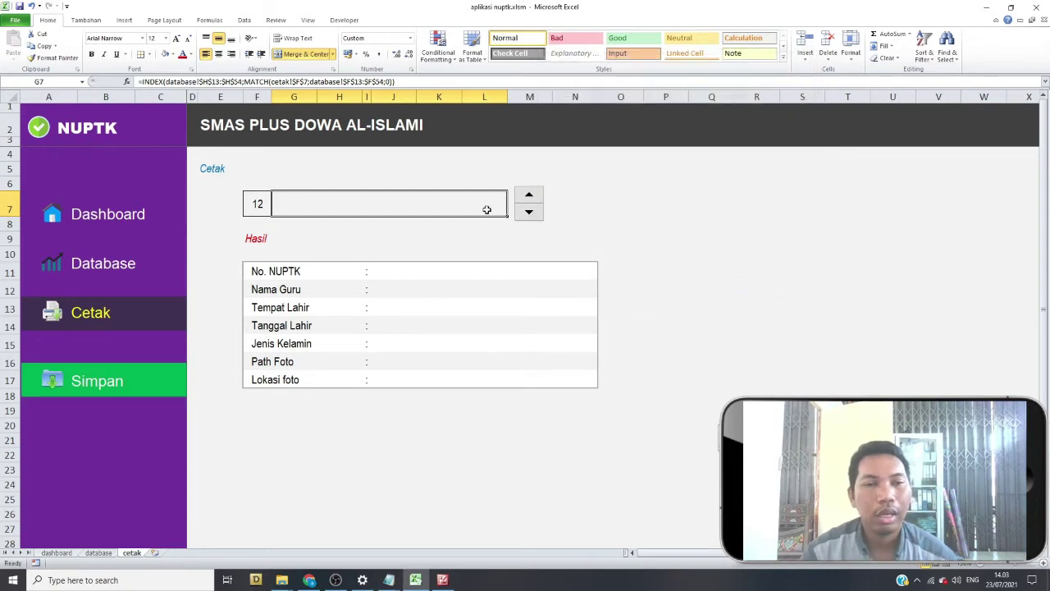
- Test the spinner across several teacher numbers, ending back at teacher 1
left_click(529, 212)
left_click(528, 212)
left_click(528, 196)
left_click(528, 195)
left_click(528, 196)
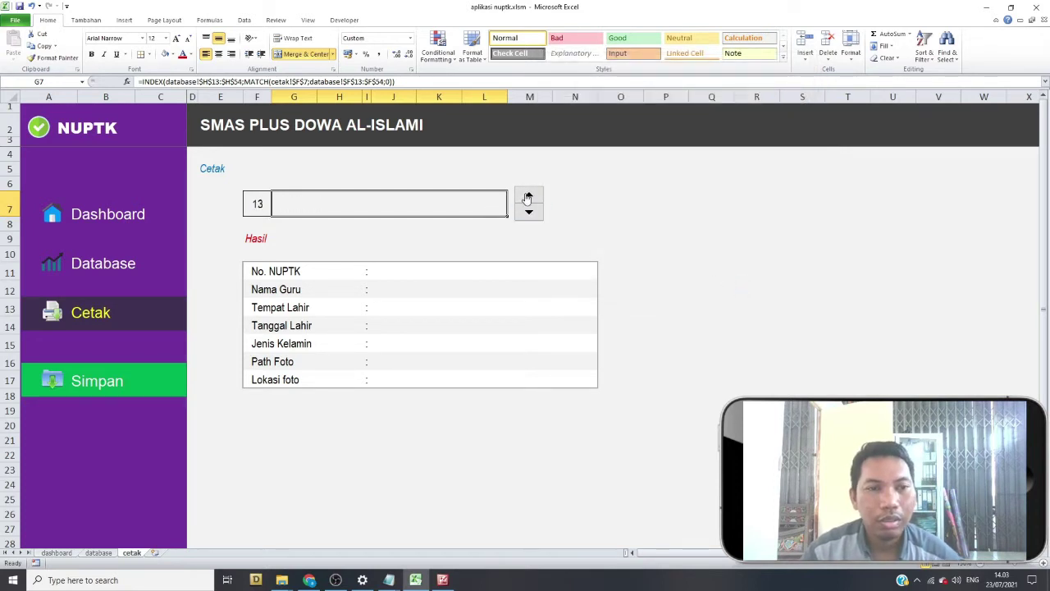
left_click(529, 211)
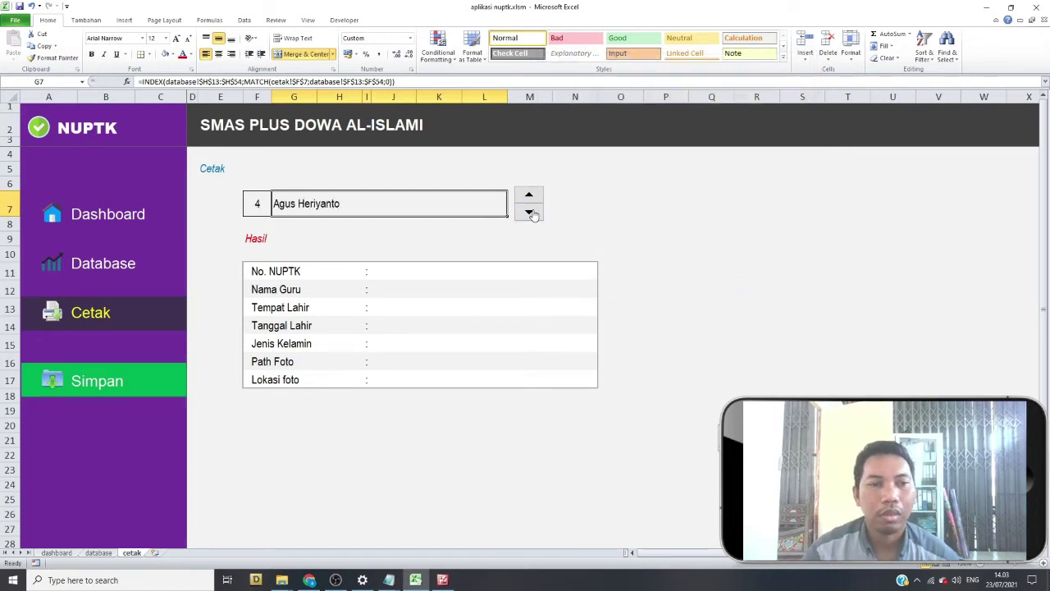
left_click(529, 195)
left_click(529, 195)
left_click(529, 196)
left_click(529, 195)
left_click(530, 195)
left_click(529, 195)
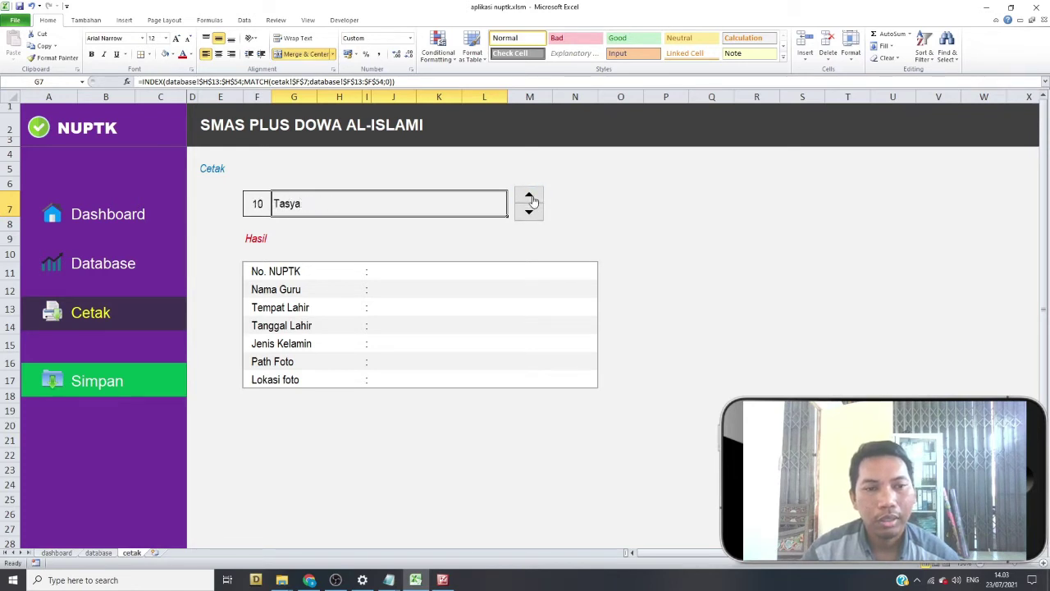
left_click(531, 200)
left_click(529, 212)
left_click(530, 212)
left_click(529, 211)
left_click(529, 212)
left_click(530, 212)
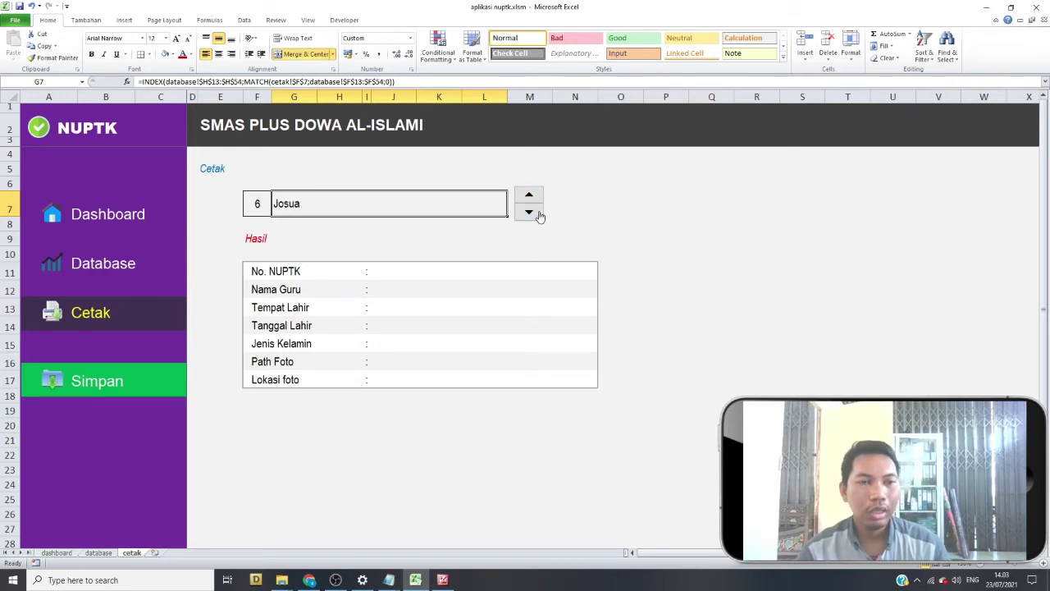
left_click(537, 215)
left_click(533, 216)
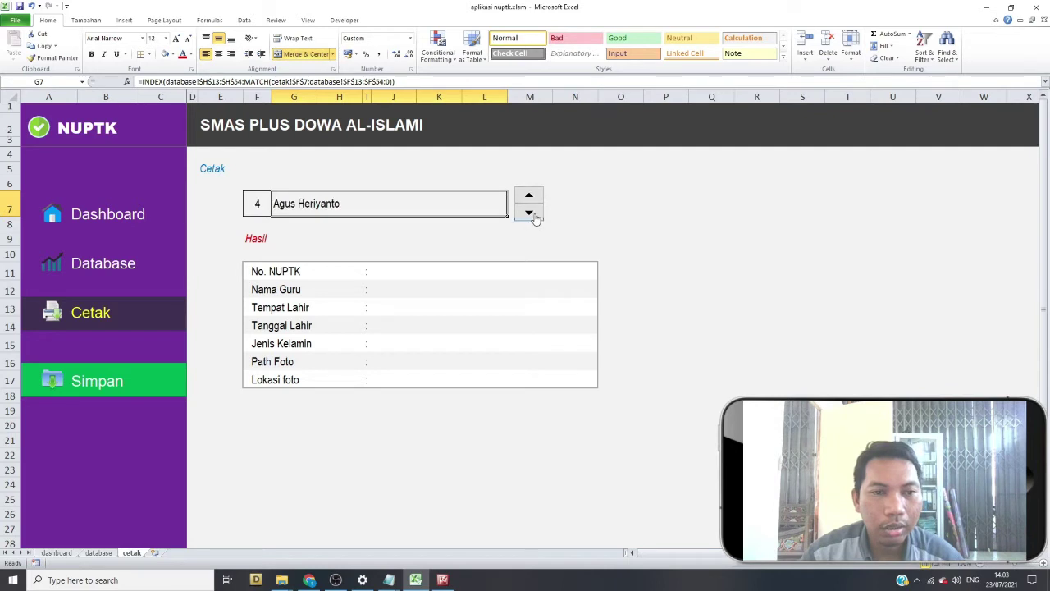
left_click(532, 215)
left_click(532, 215)
left_click(532, 215)
- Copy G7's lookup formula and paste it into the No. NUPTK value cell J11
left_click_drag(321, 272, 400, 271)
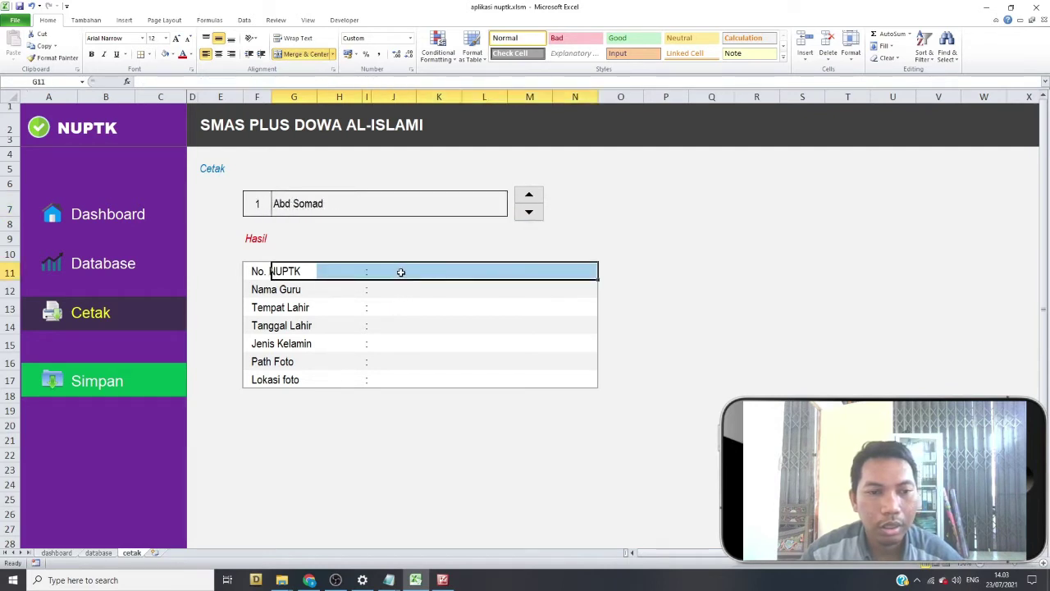
left_click(400, 271)
left_click(335, 203)
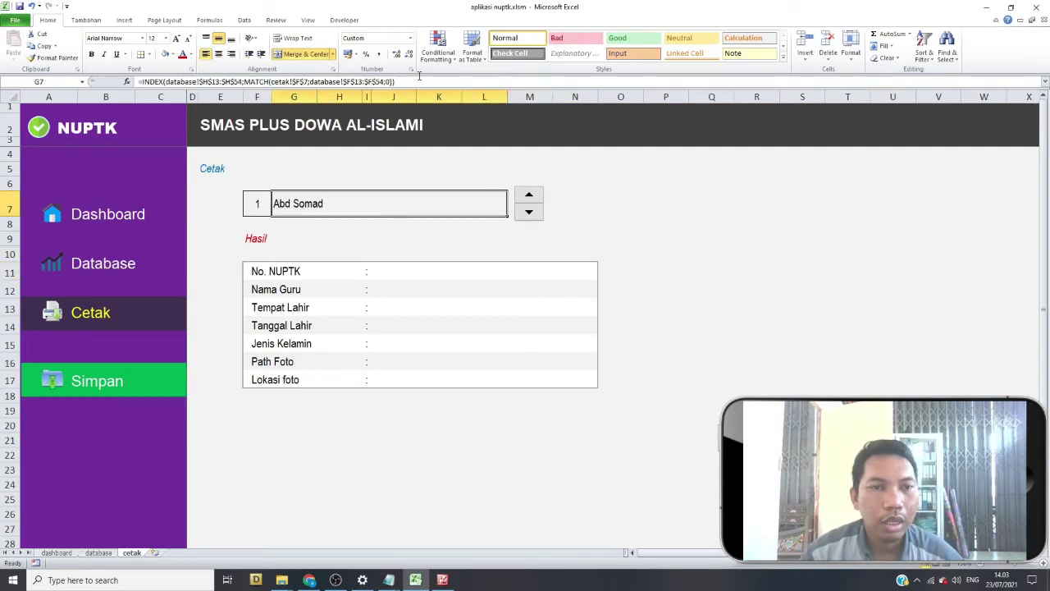
left_click_drag(419, 82, 139, 83)
key("ctrl+c")
key("Return")
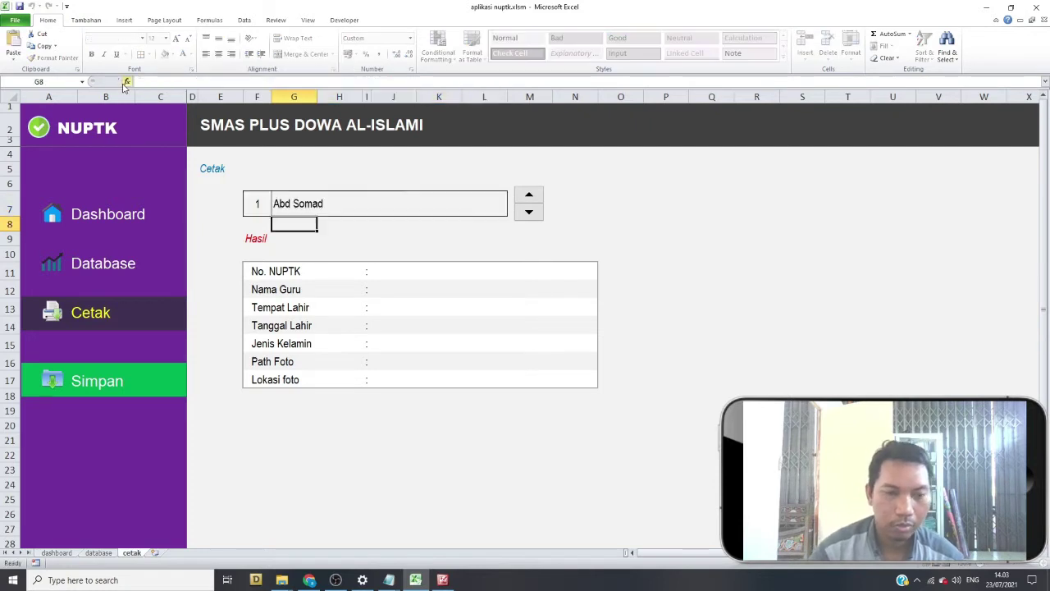
left_click(418, 270)
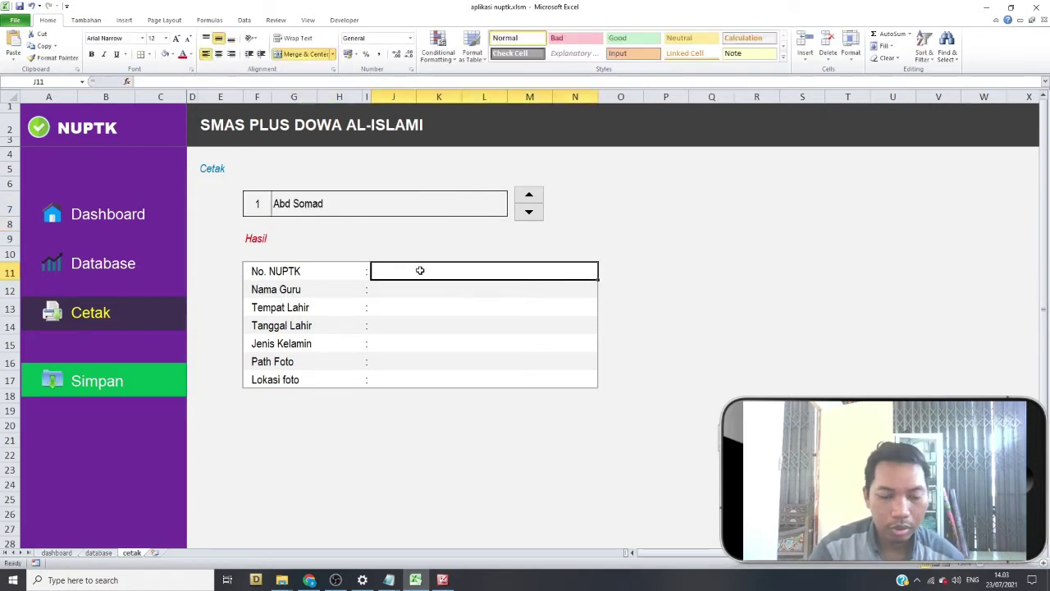
key("ctrl+v")
key("Return")
key("Return")
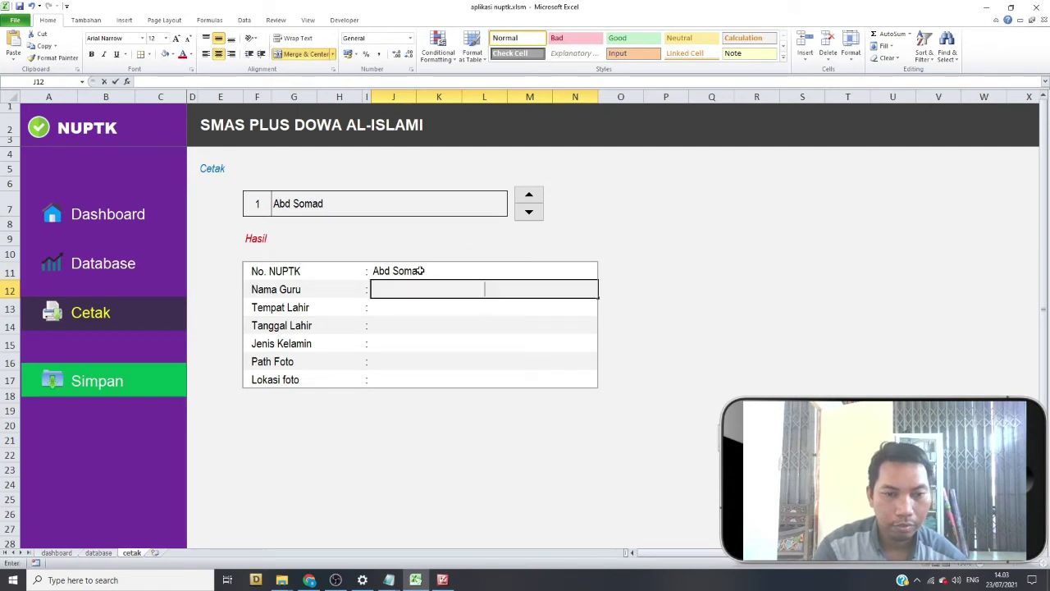
- Paste the lookup formula into Nama Guru, Tempat Lahir, Tanggal Lahir, Jenis Kelamin and Path Foto
key("ctrl+v")
key("Return")
key("ctrl+v")
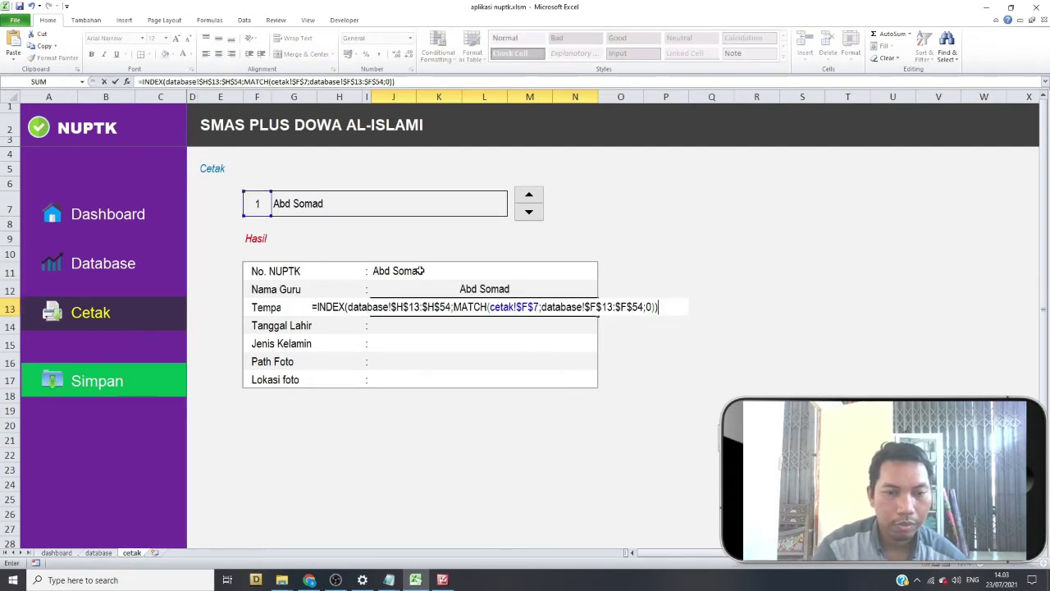
key("Return")
key("ctrl+v")
key("Return")
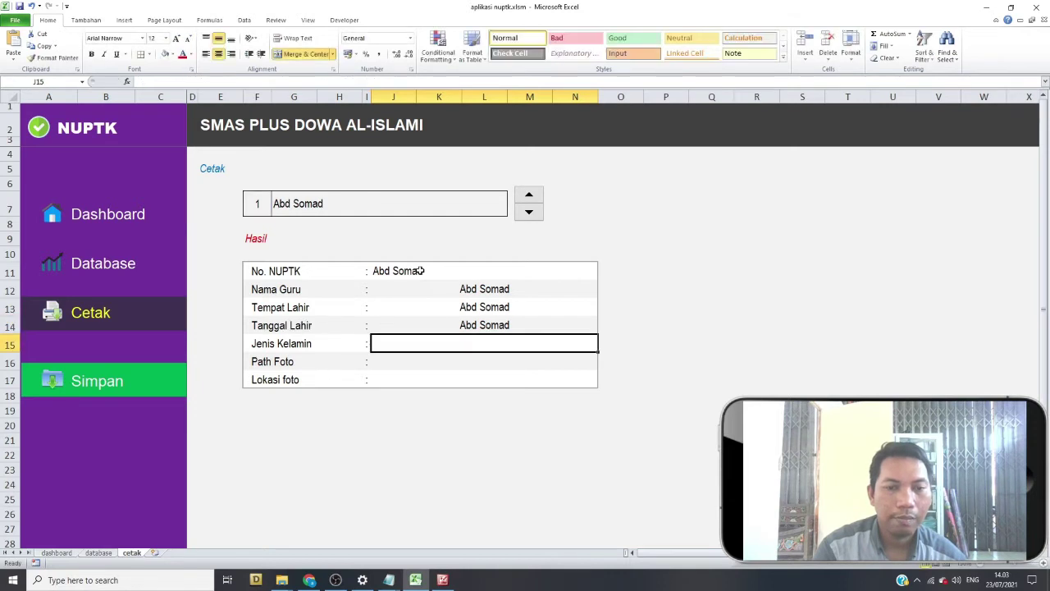
key("ctrl+v")
key("Return")
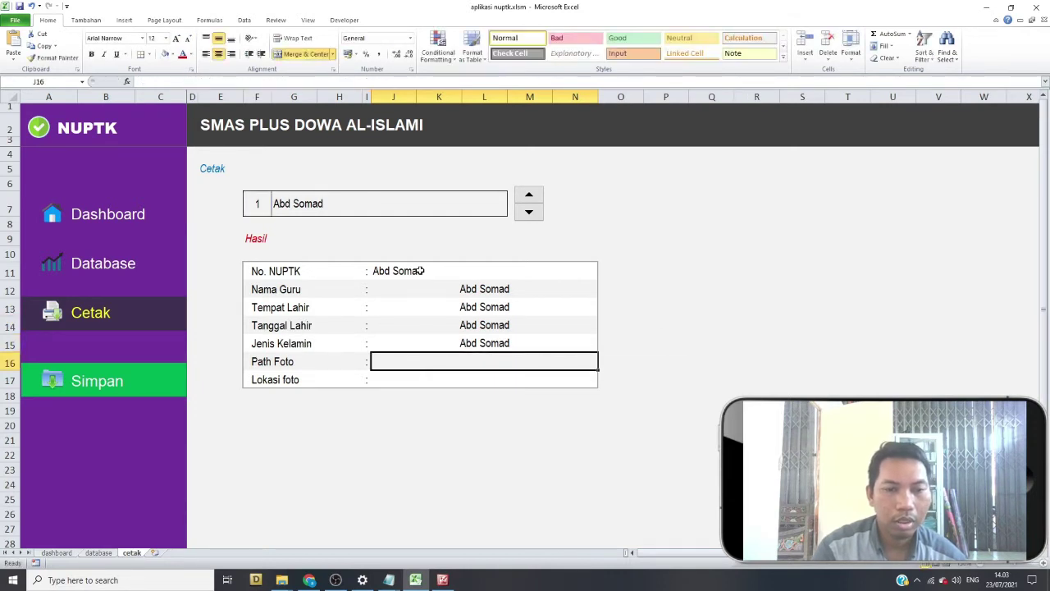
key("ctrl+v")
key("Return")
- Left-align the filled Hasil value cells and check the Nama Guru and No. NUPTK results
left_click_drag(462, 289, 472, 361)
left_click(206, 54)
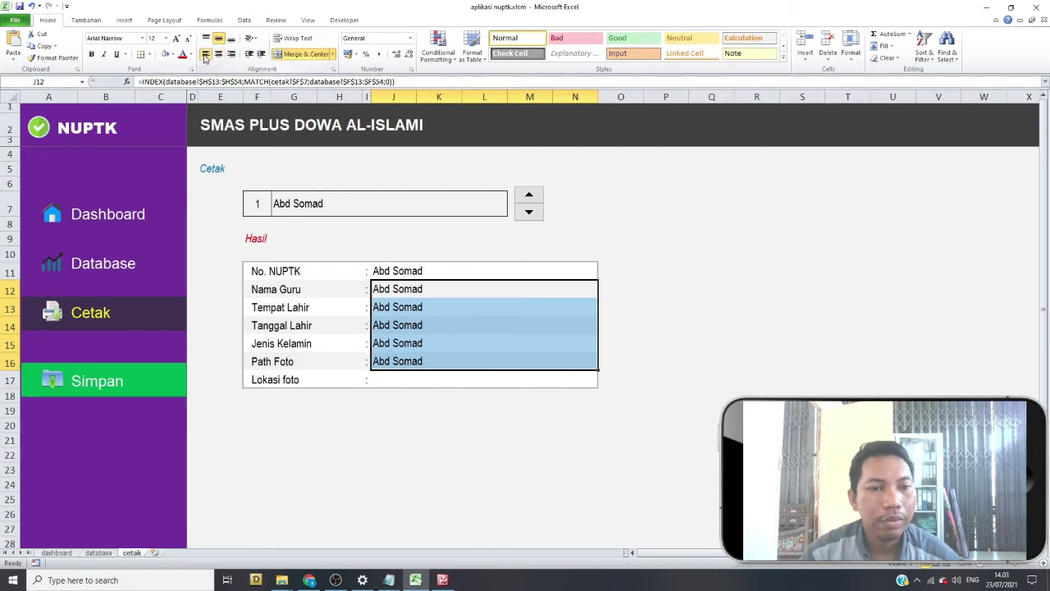
left_click(666, 325)
left_click(414, 289)
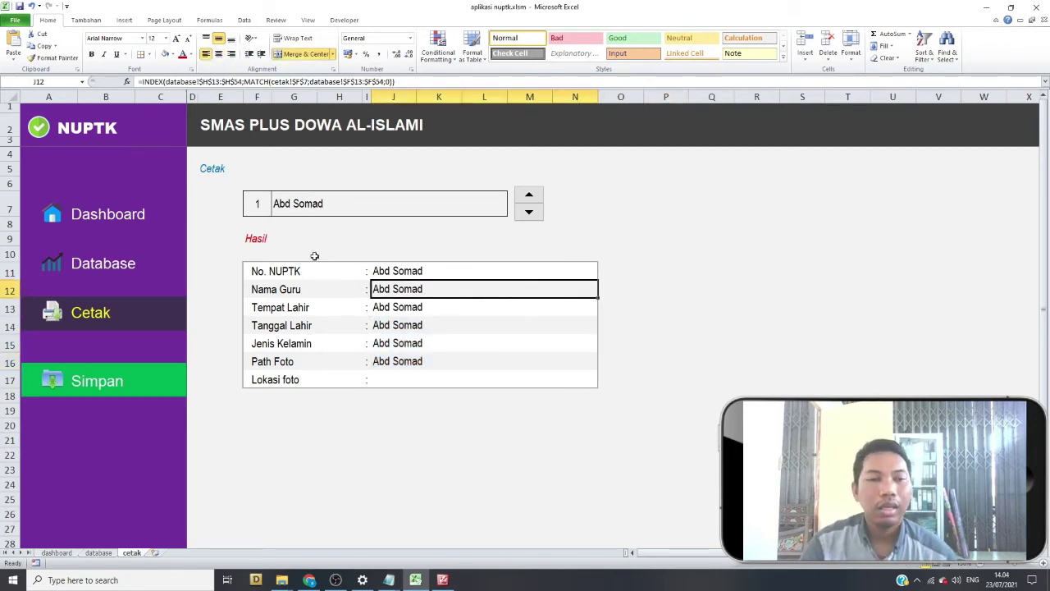
left_click(401, 272)
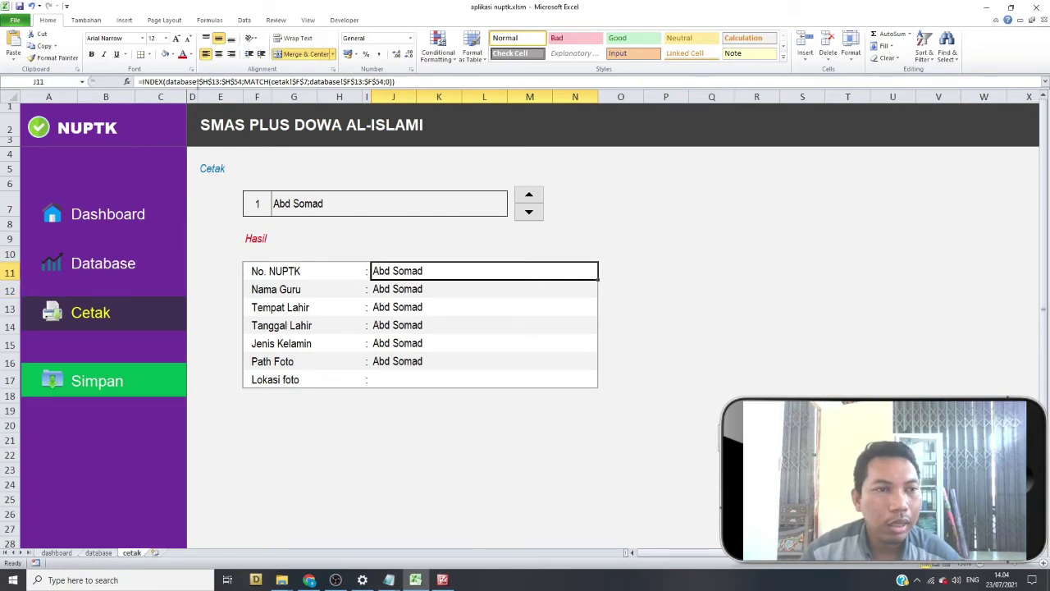
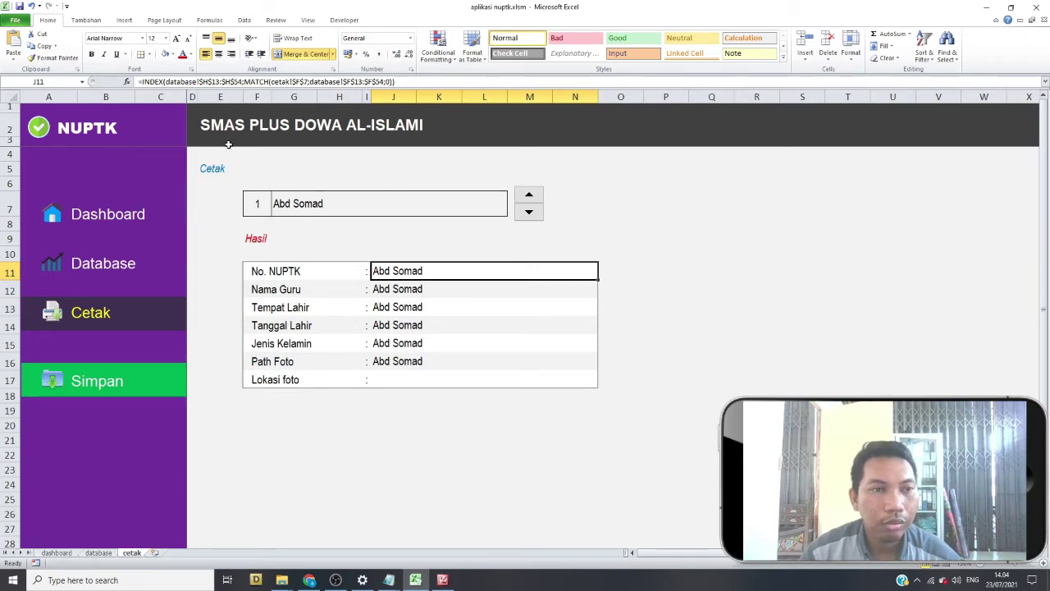
left_click(96, 553)
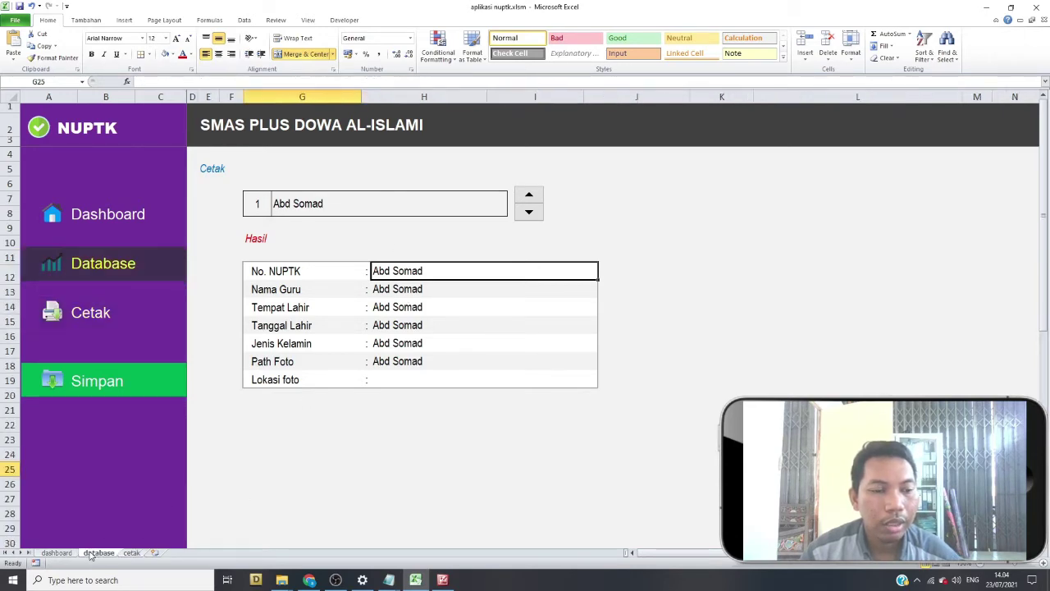
left_click(420, 97)
left_click(267, 92)
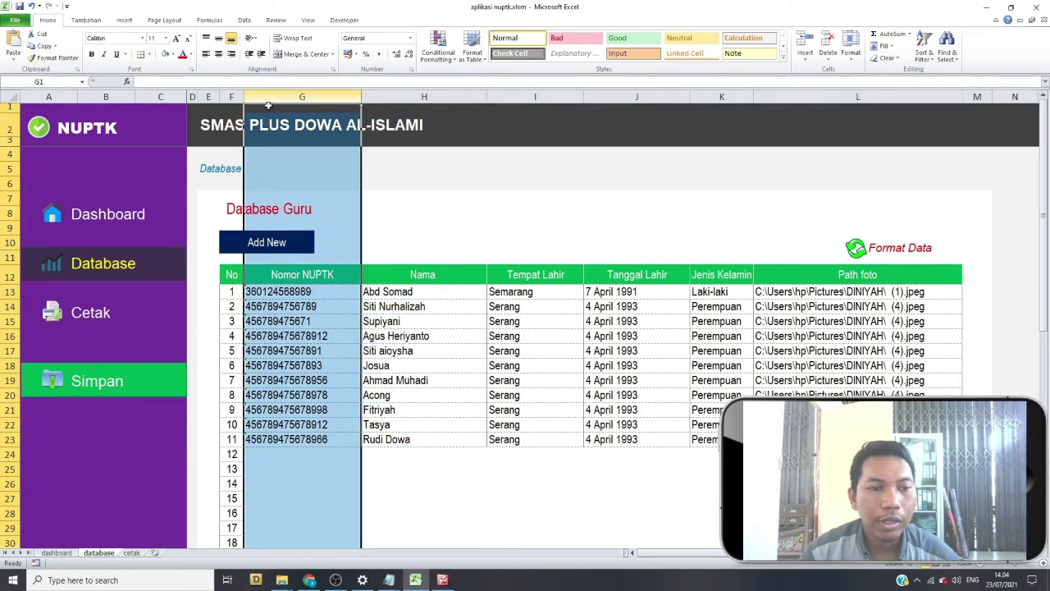
left_click(133, 553)
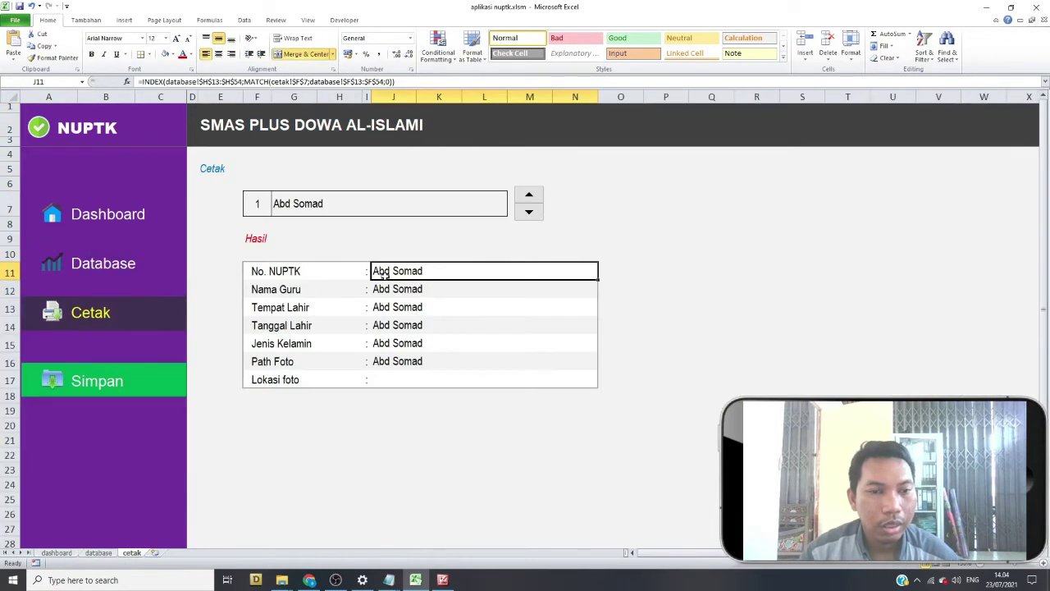
left_click(207, 81)
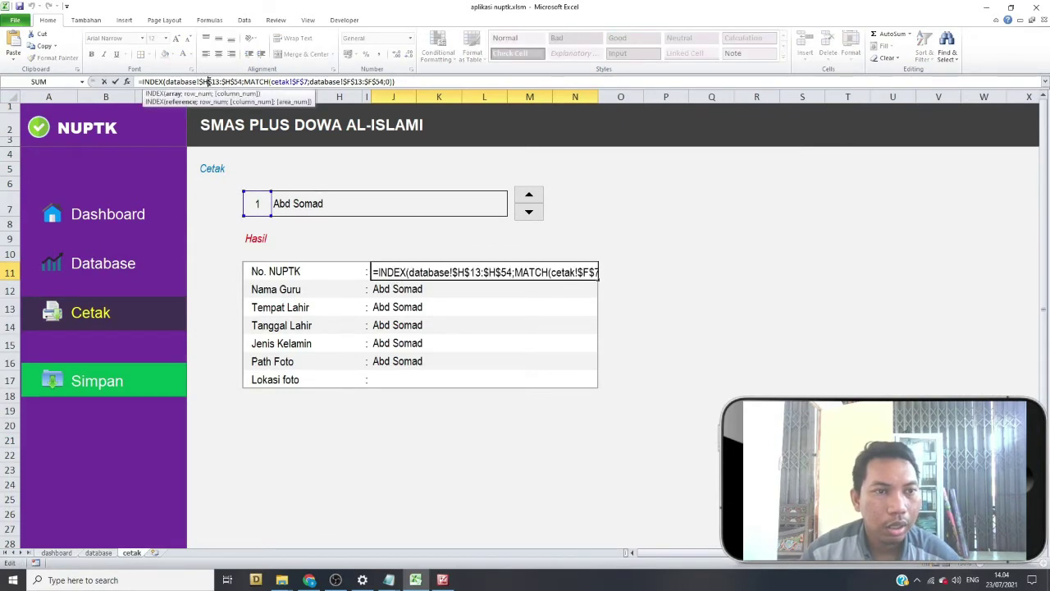
key("BackSpace")
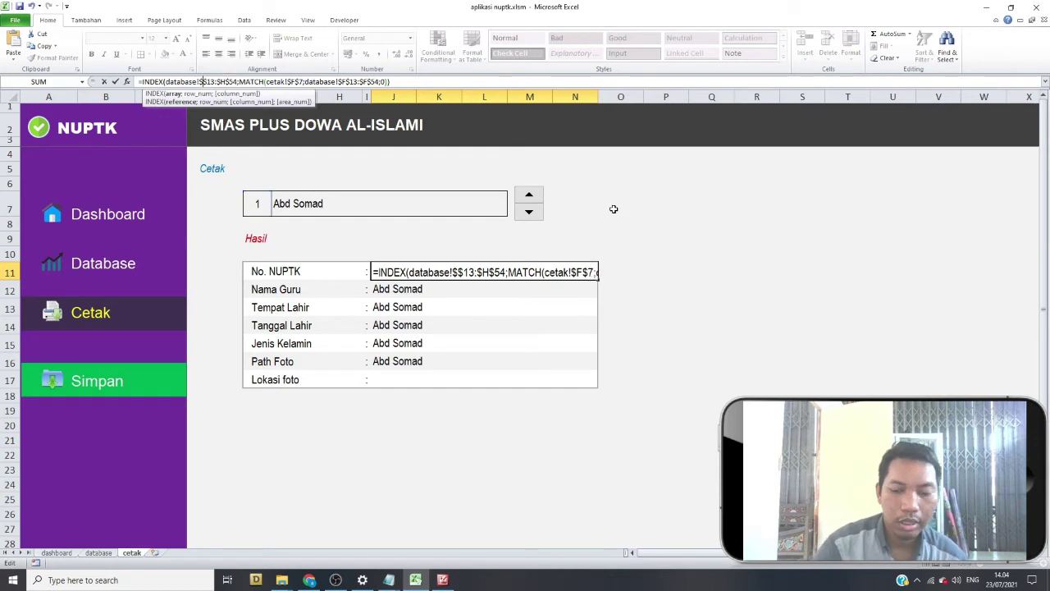
type("G")
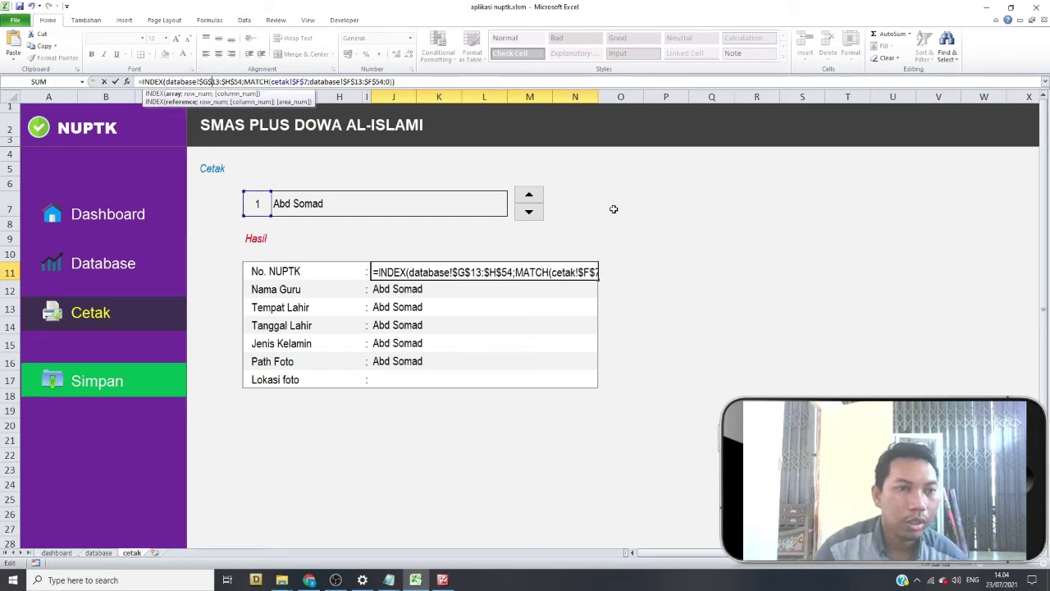
key("BackSpace")
type("G")
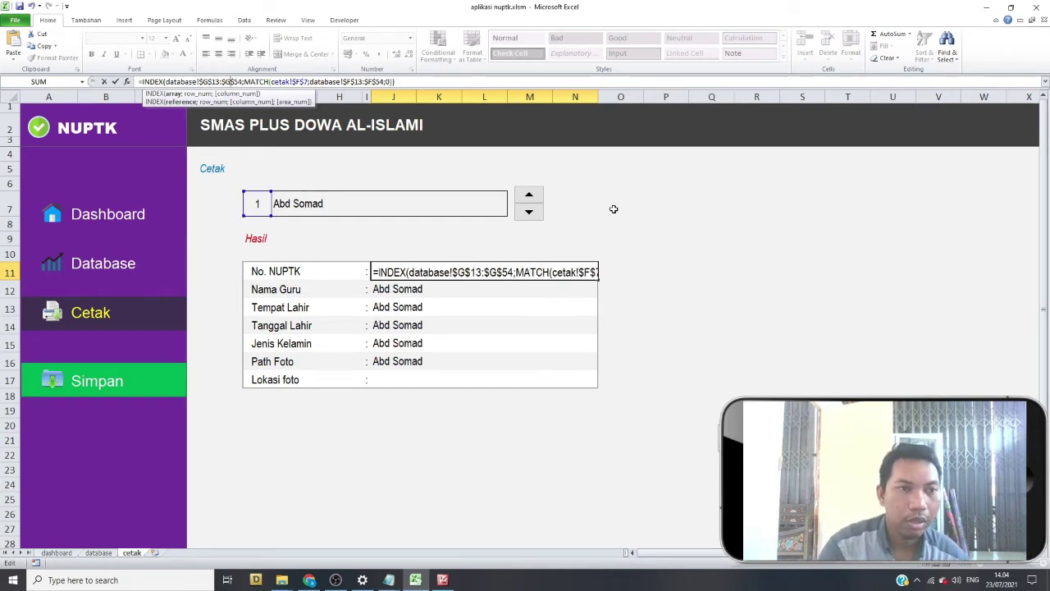
key("Return")
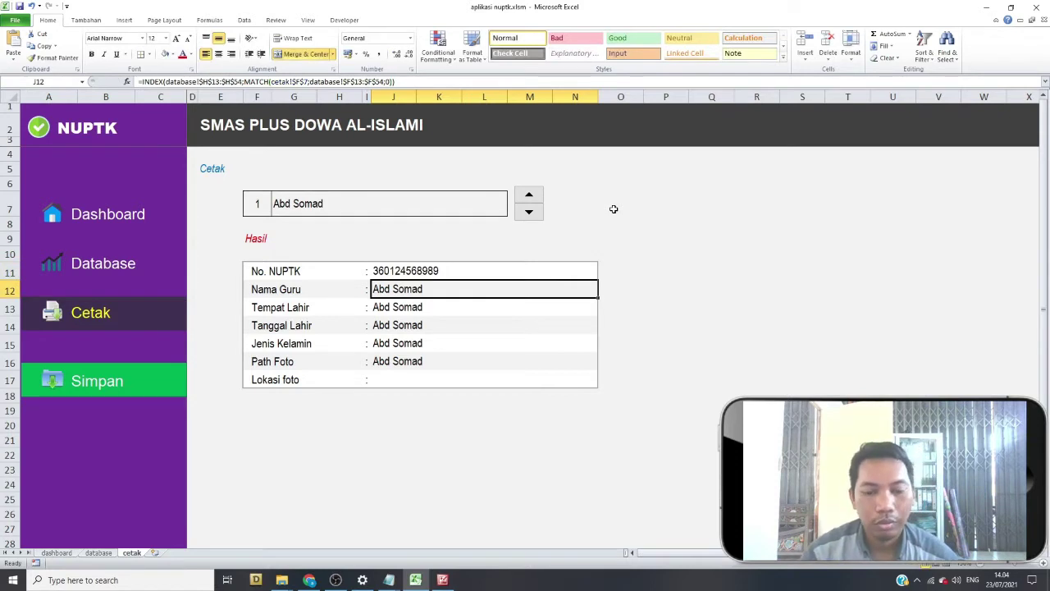
key("Down")
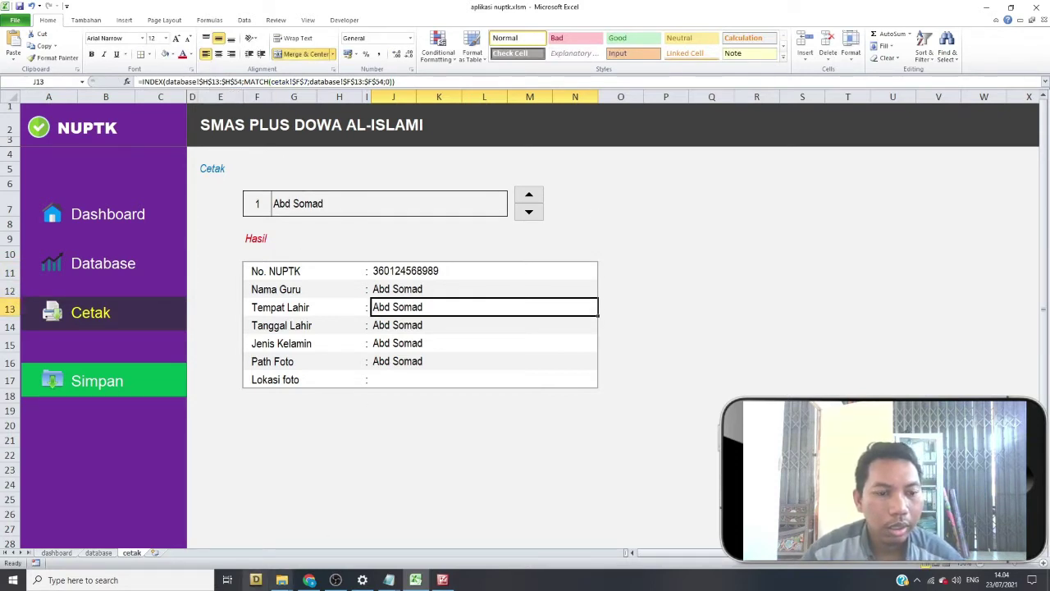
- Point the Tempat Lahir INDEX formula in J13 at database column I so it shows Semarang
left_click(99, 553)
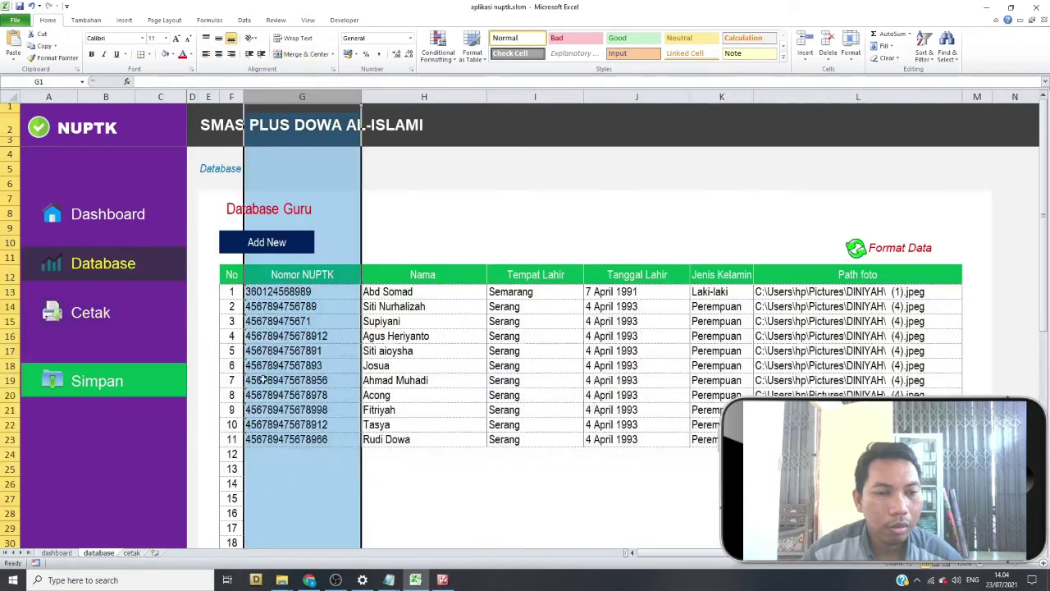
left_click(520, 106)
left_click(133, 553)
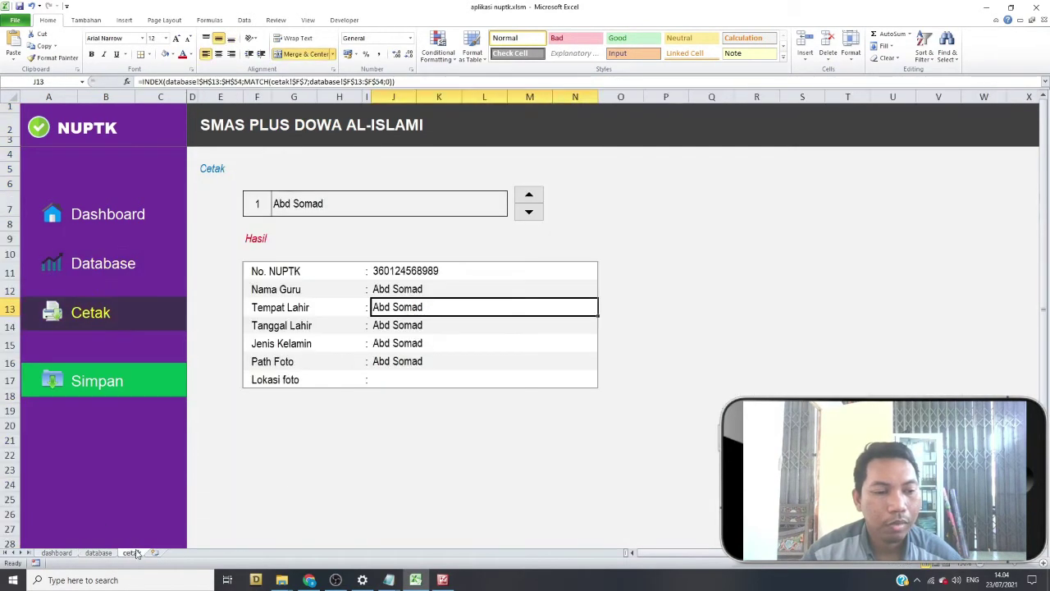
left_click(203, 82)
type("I")
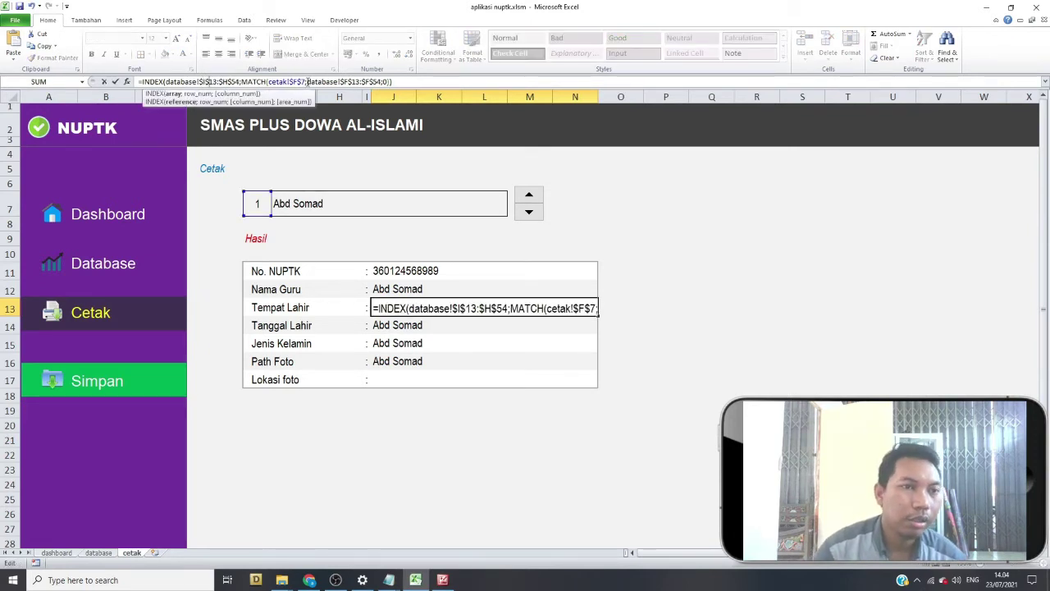
key("BackSpace")
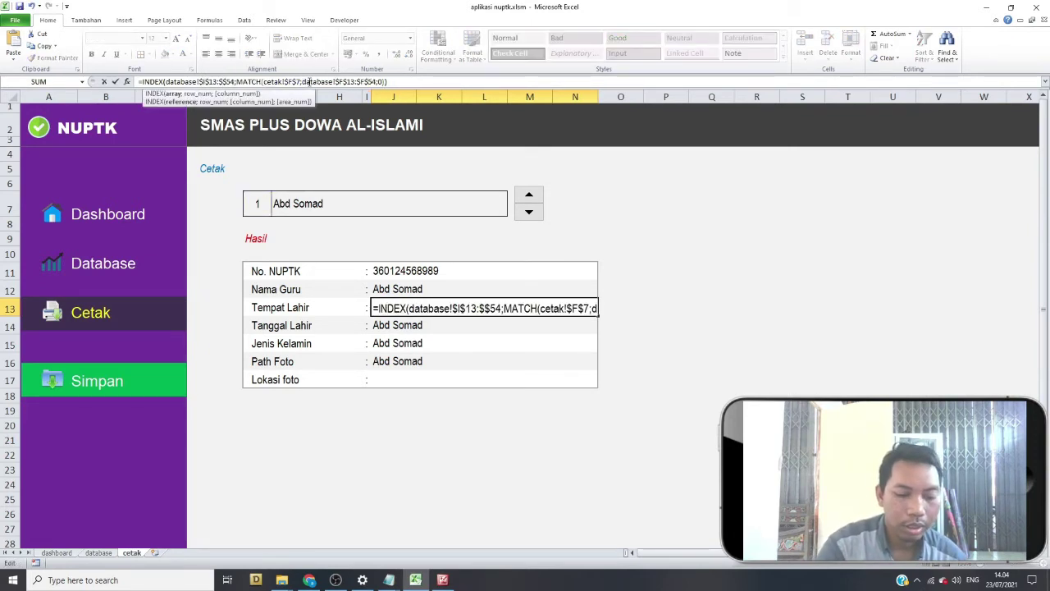
type("I")
key("Return")
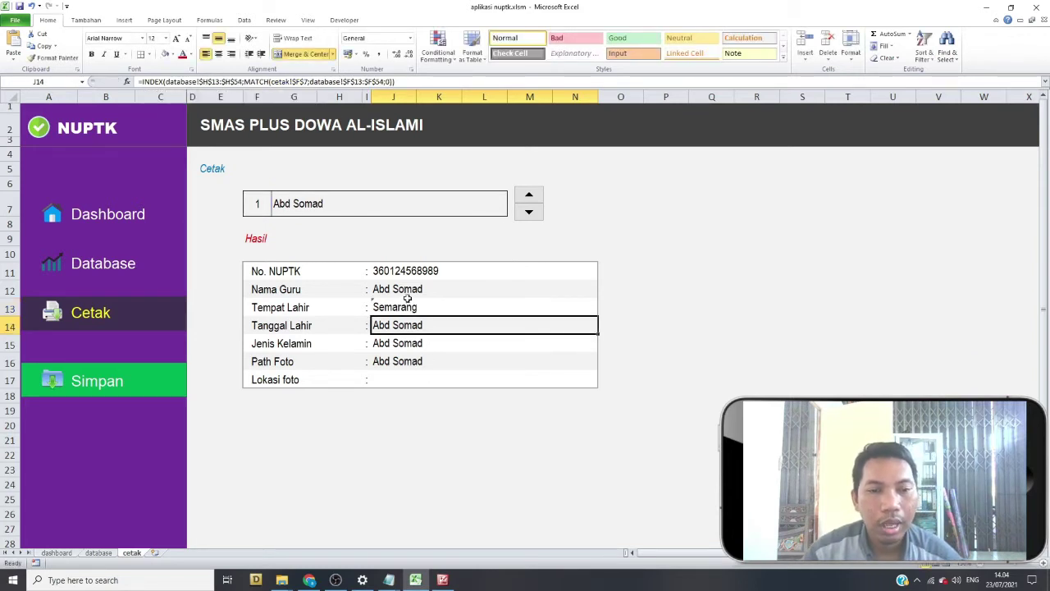
- Change the Tanggal Lahir formula in J14 to database column J, showing 7 April 1991
left_click(209, 81)
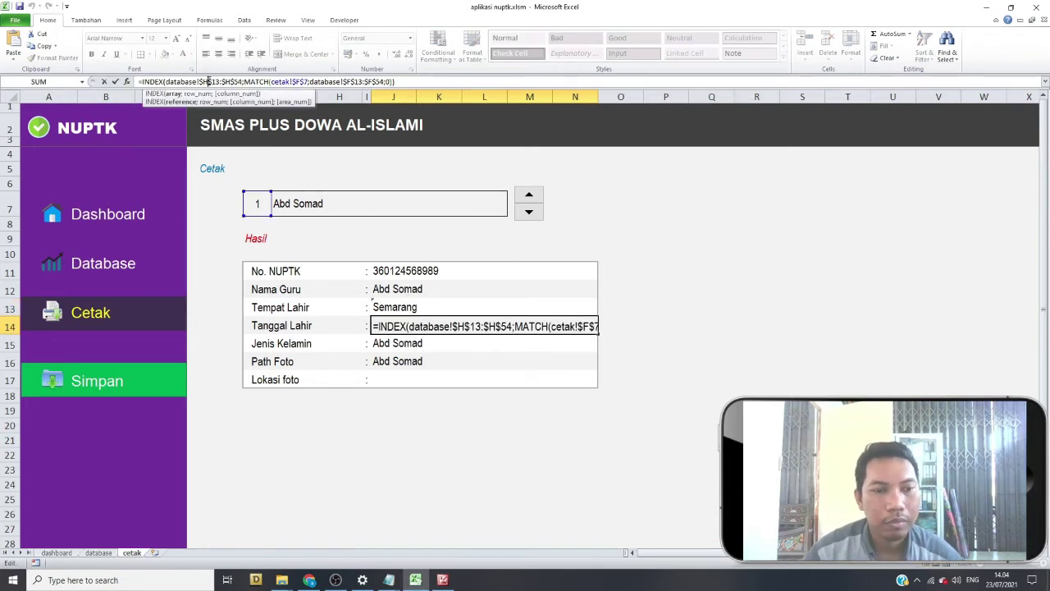
key("BackSpace")
type("J")
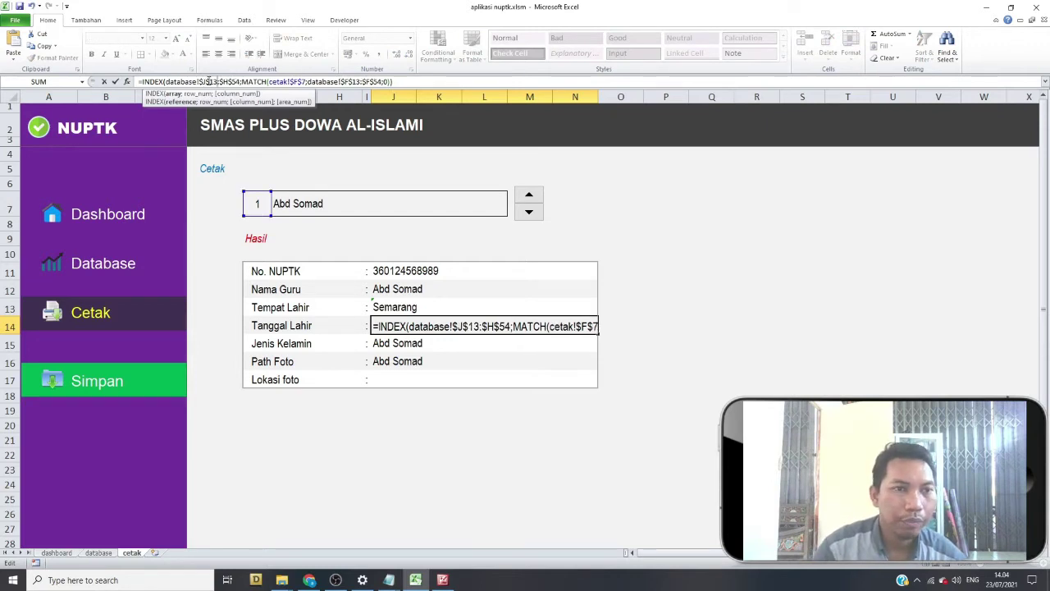
key("BackSpace")
type("J")
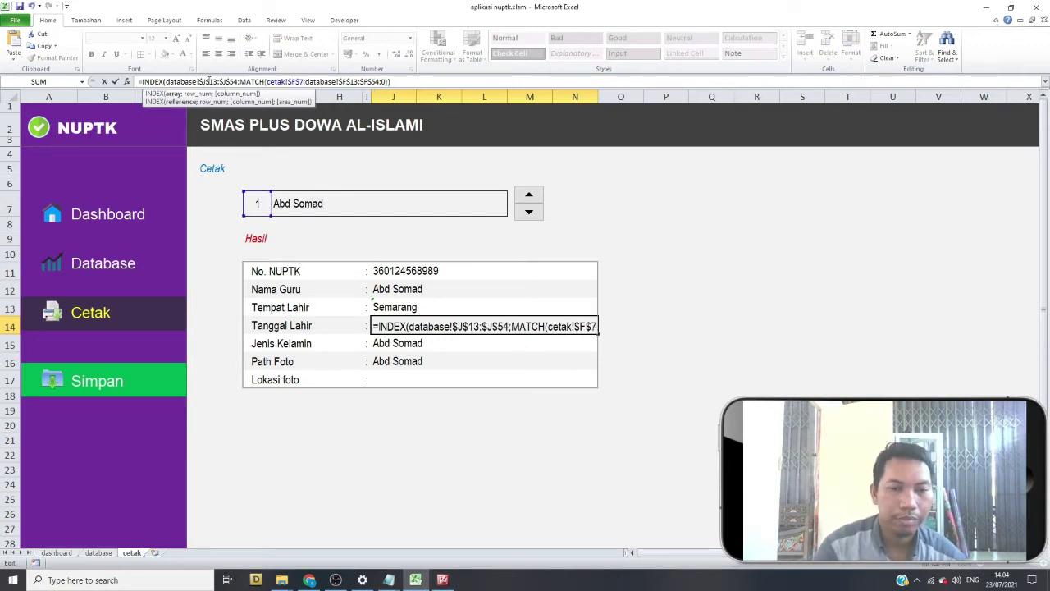
key("Return")
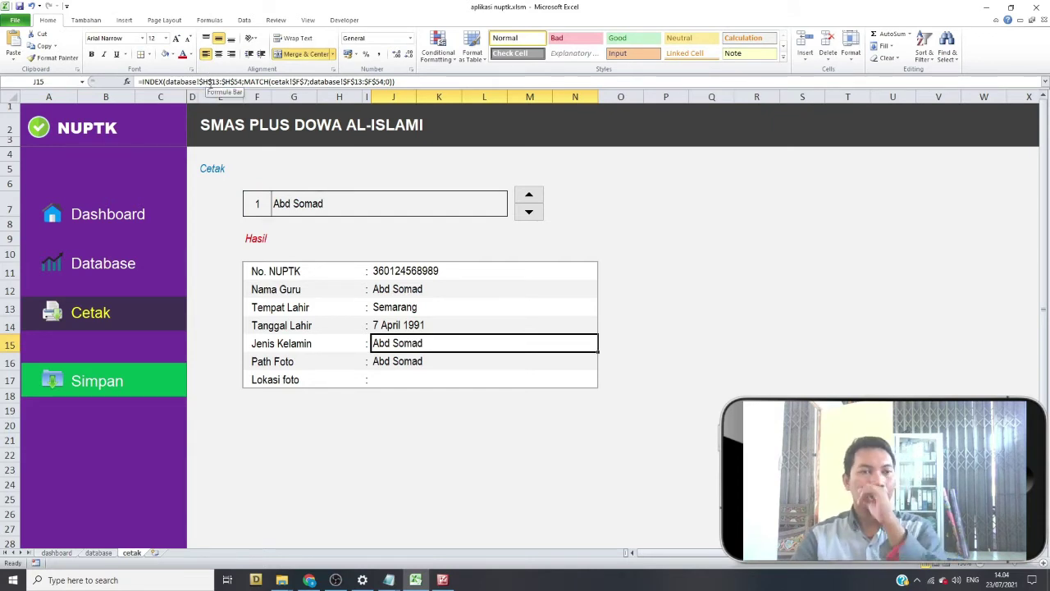
- Change the Jenis Kelamin formula in J15 to database column K, showing Laki-laki
left_click(207, 85)
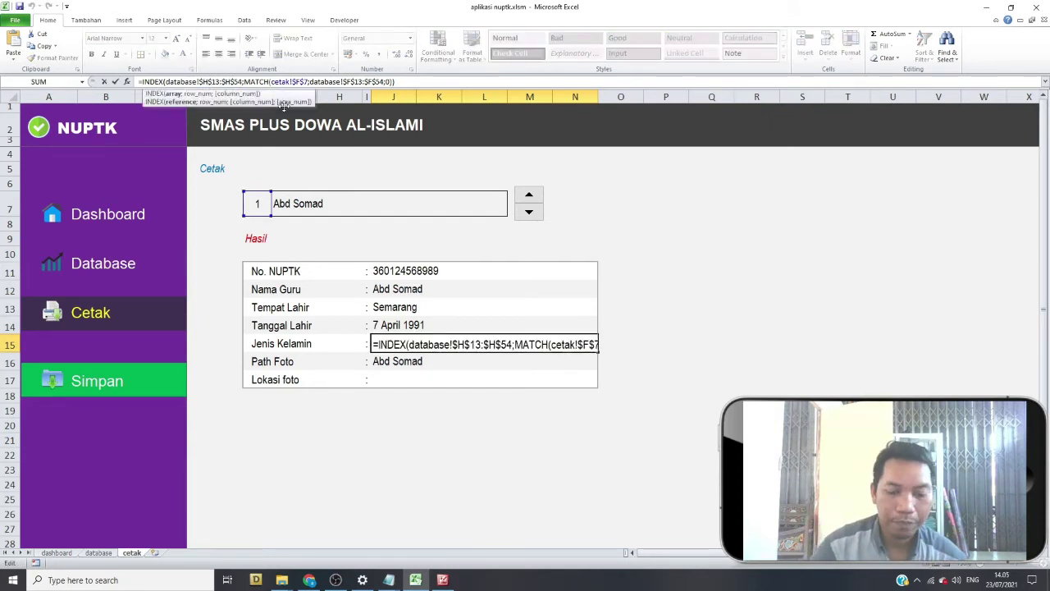
key("BackSpace")
type("K")
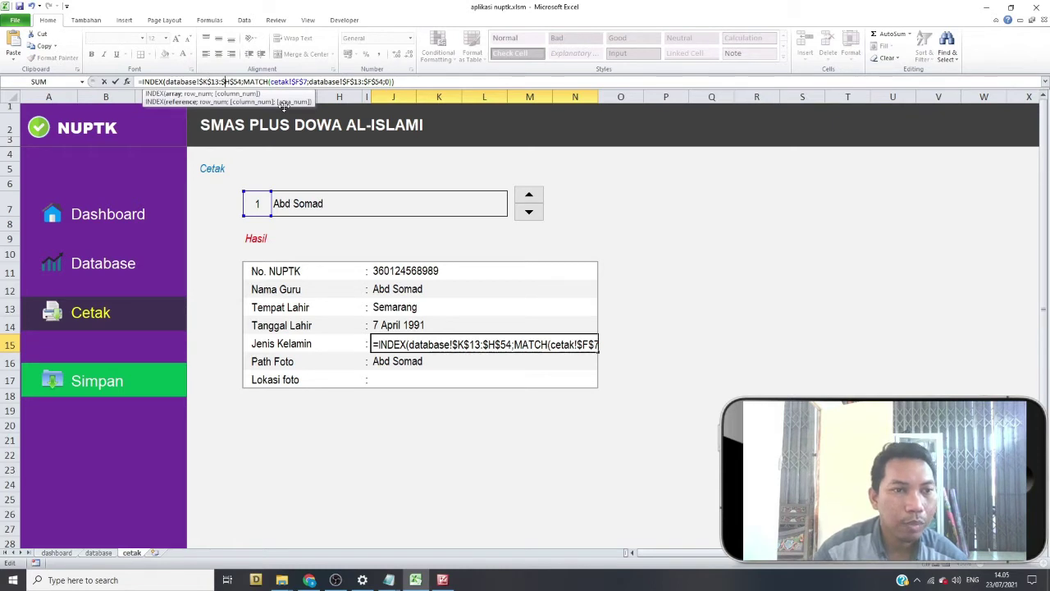
key("BackSpace")
type("K")
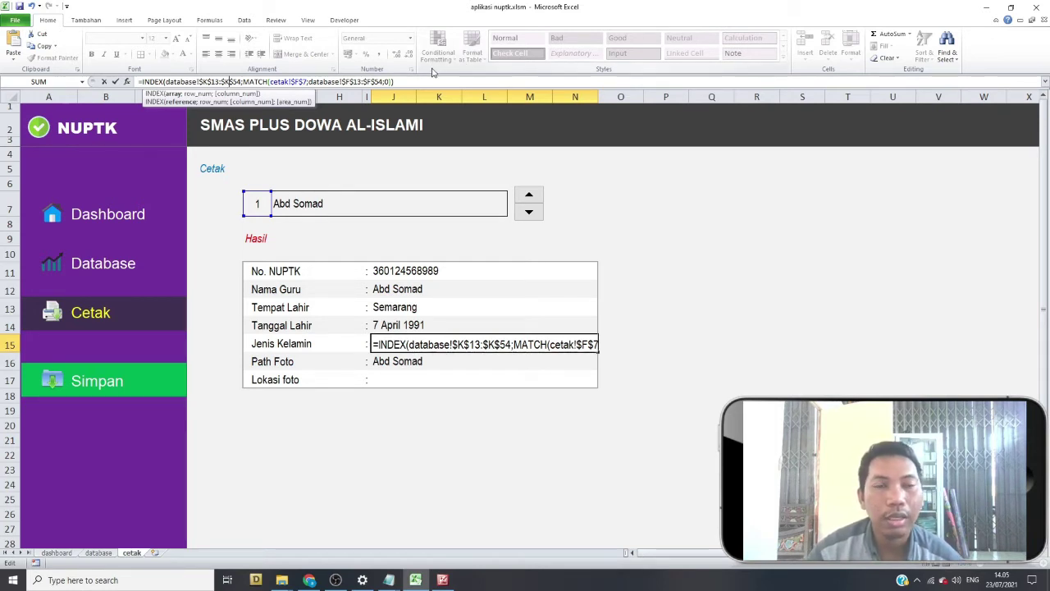
key("Return")
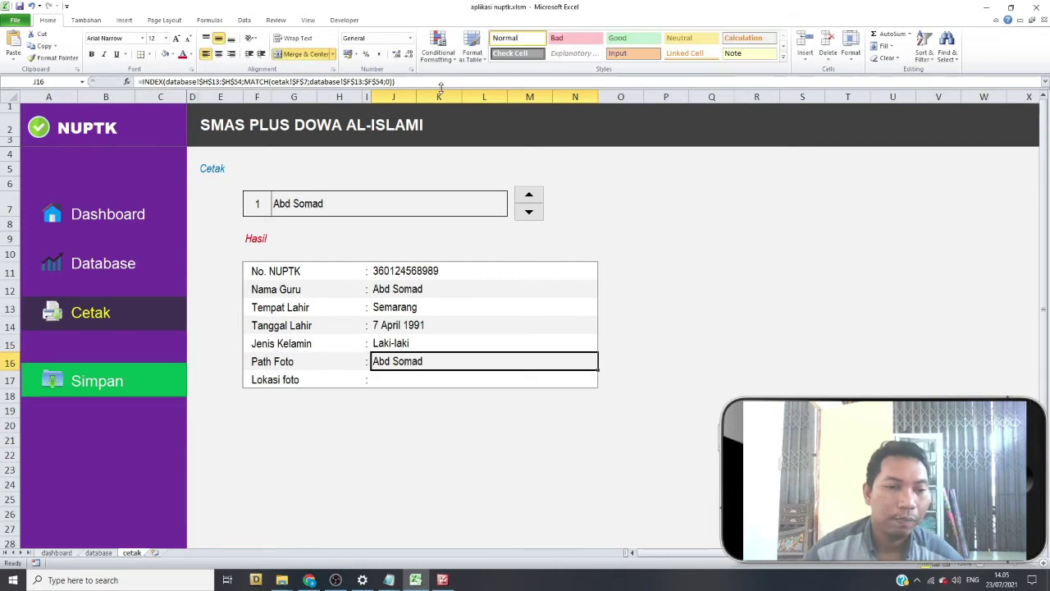
left_click(412, 345)
- Change the Path Foto formula in J16 to database column L to return the .jpeg path
left_click(410, 361)
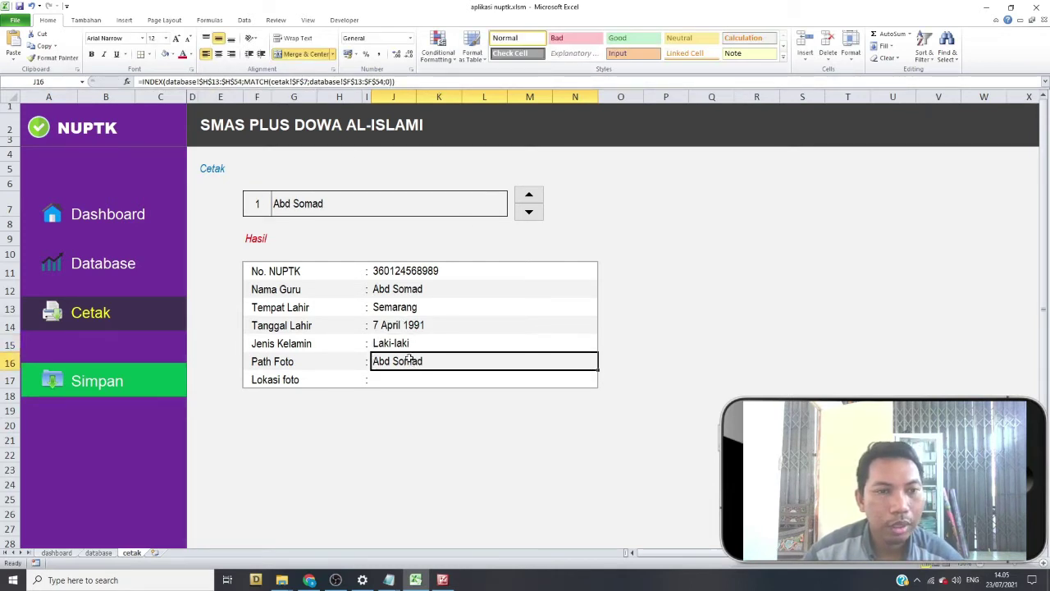
left_click(213, 81)
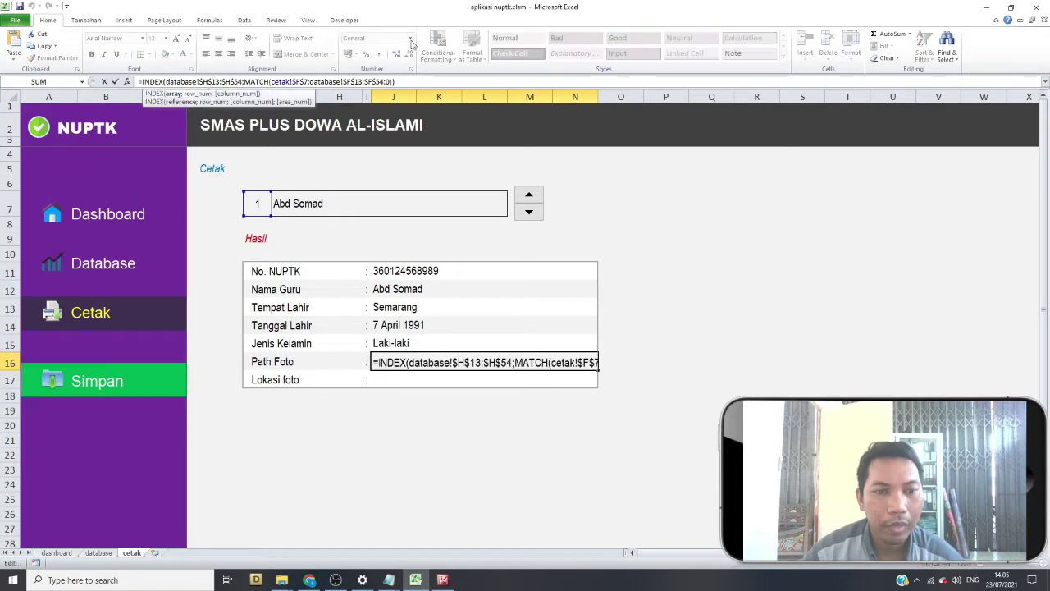
key("BackSpace")
type("L")
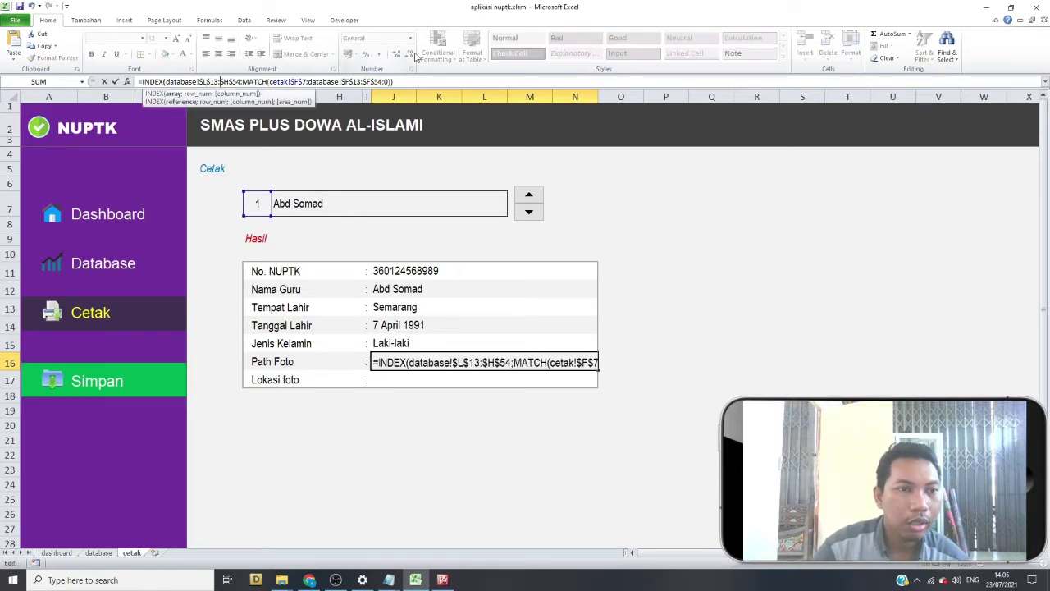
key("BackSpace")
type("L")
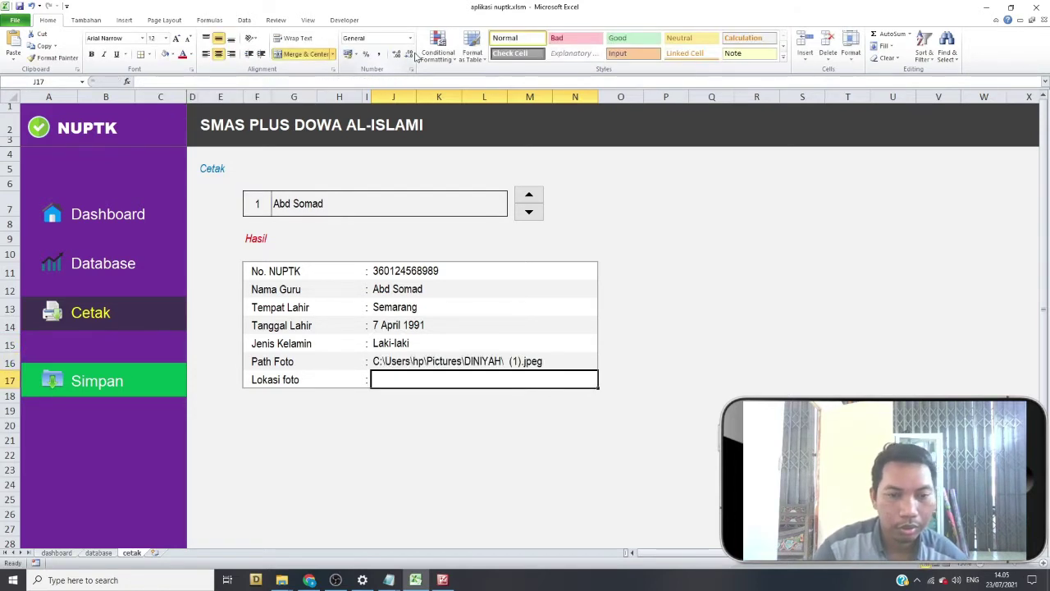
key("Return")
- Shrink the Path Foto text to 8-point
left_click(664, 378)
left_click(476, 361)
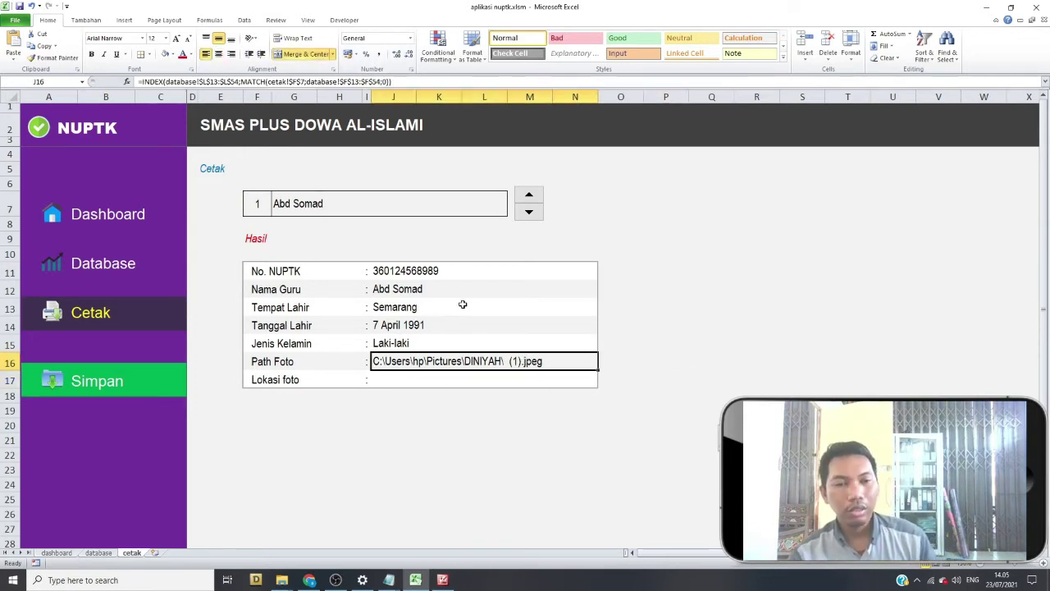
left_click(187, 39)
left_click(187, 40)
left_click(187, 39)
left_click(187, 39)
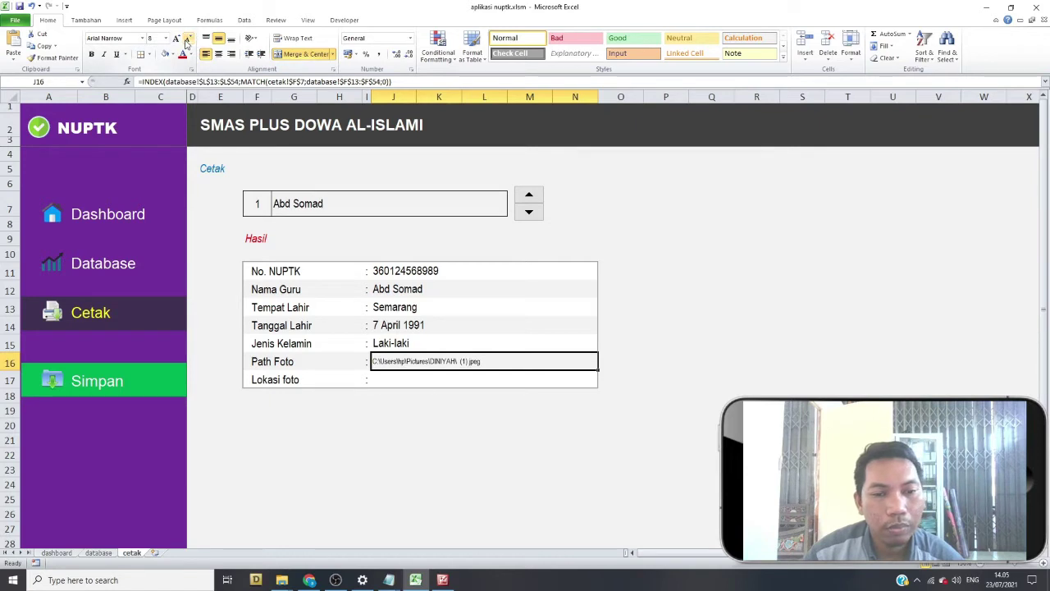
left_click(712, 316)
left_click(640, 265)
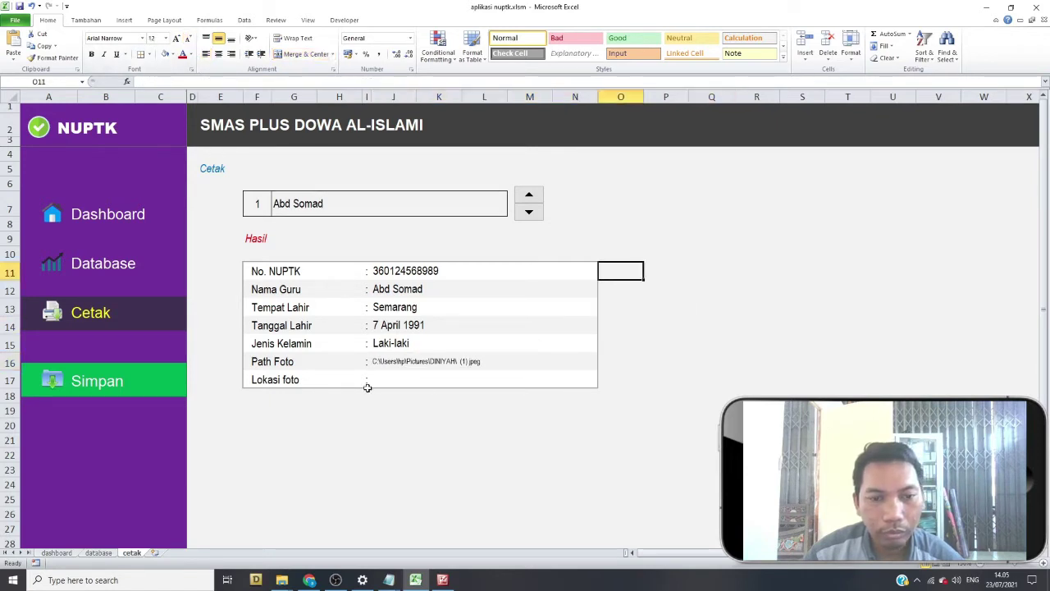
left_click(372, 360)
left_click(771, 282)
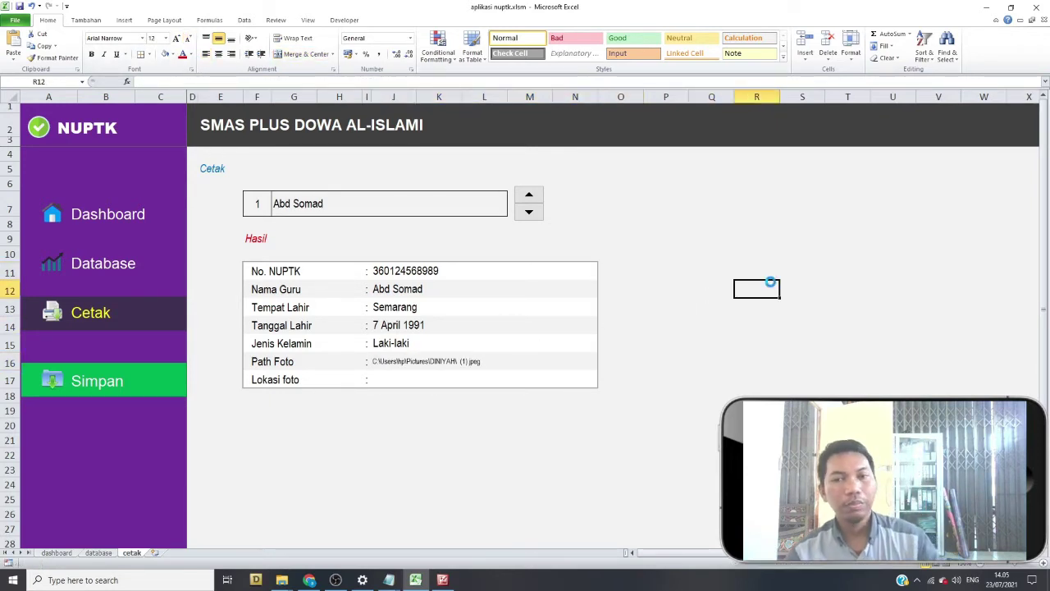
left_click(539, 199)
left_click(538, 199)
double_click(538, 201)
double_click(538, 201)
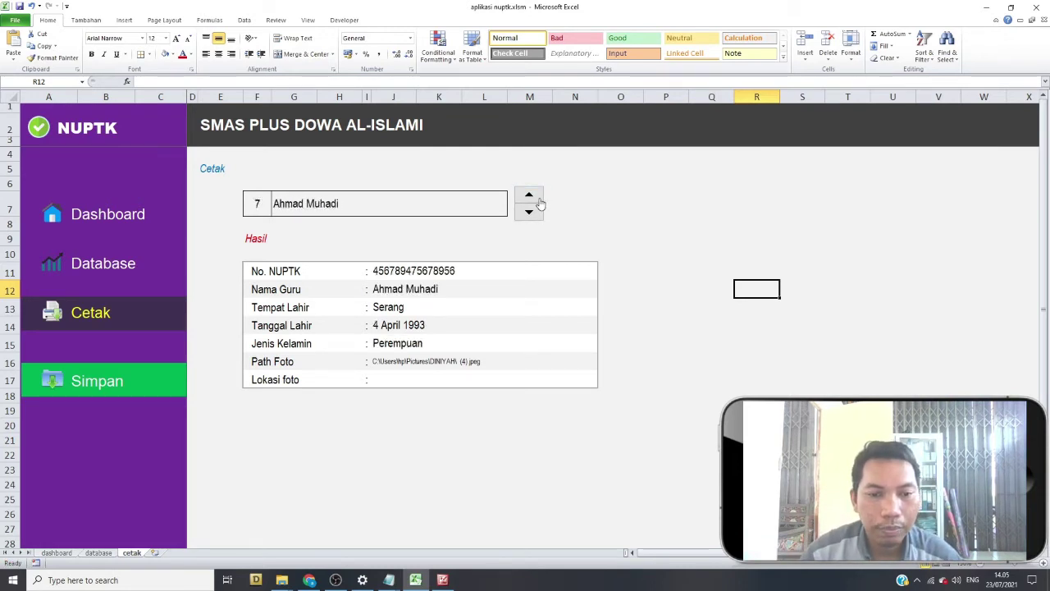
triple_click(538, 201)
double_click(535, 215)
triple_click(535, 215)
double_click(535, 214)
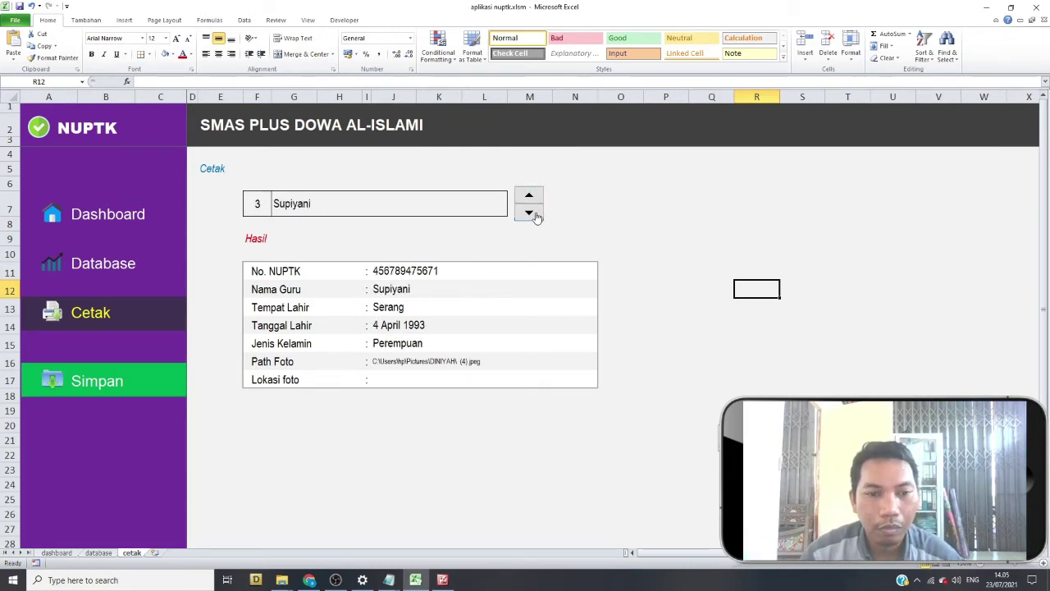
double_click(535, 214)
left_click(720, 269)
scroll(722, 279, "down", 2)
scroll(714, 283, "up", 2)
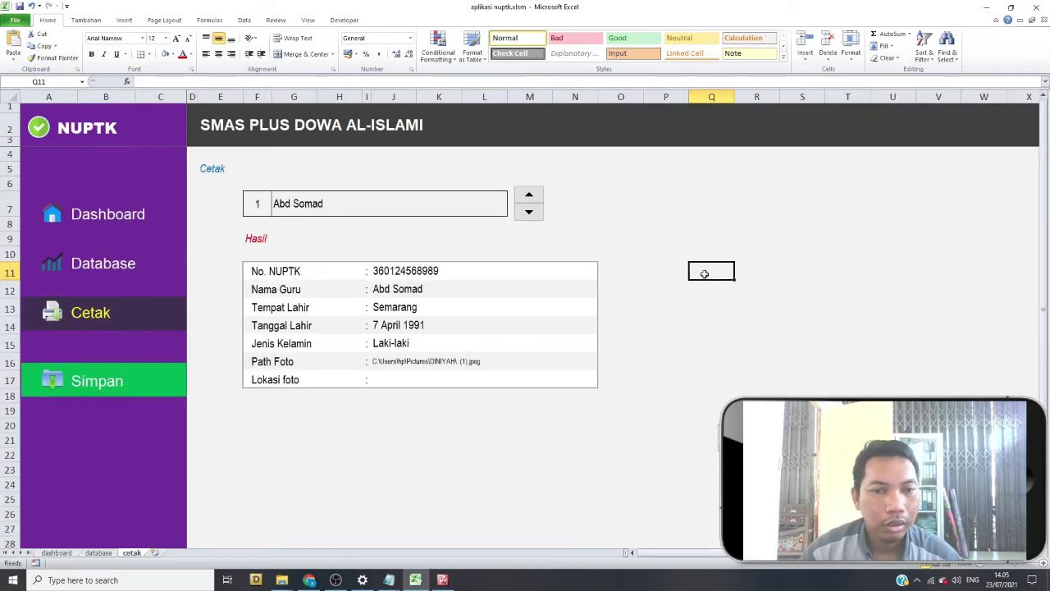
left_click(297, 425)
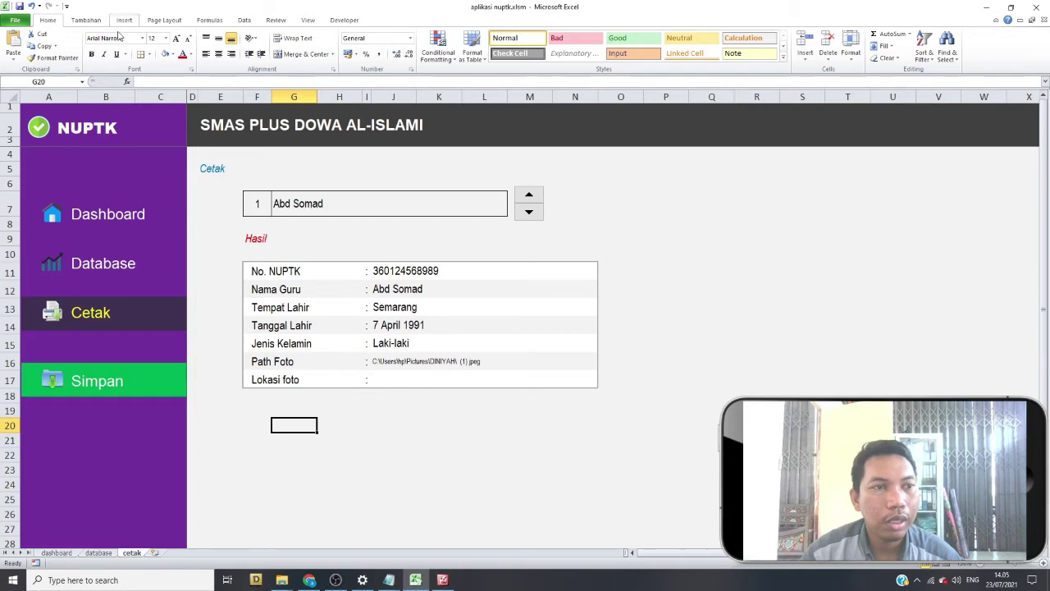
- Preview the blank card image blanko.jpg, close the viewer, and pick a cell for the card
left_click(442, 580)
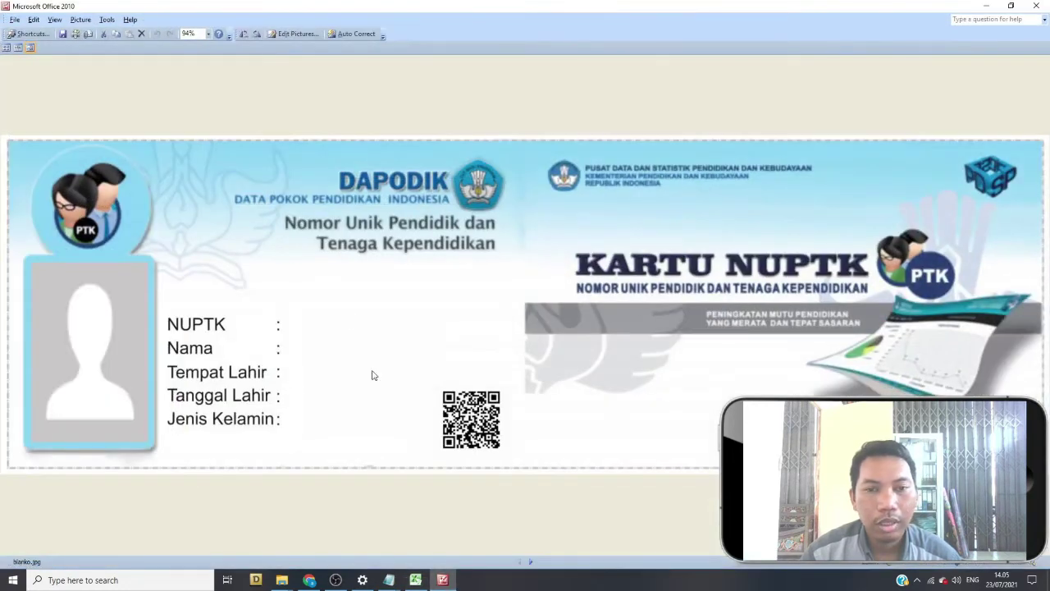
left_click(1037, 6)
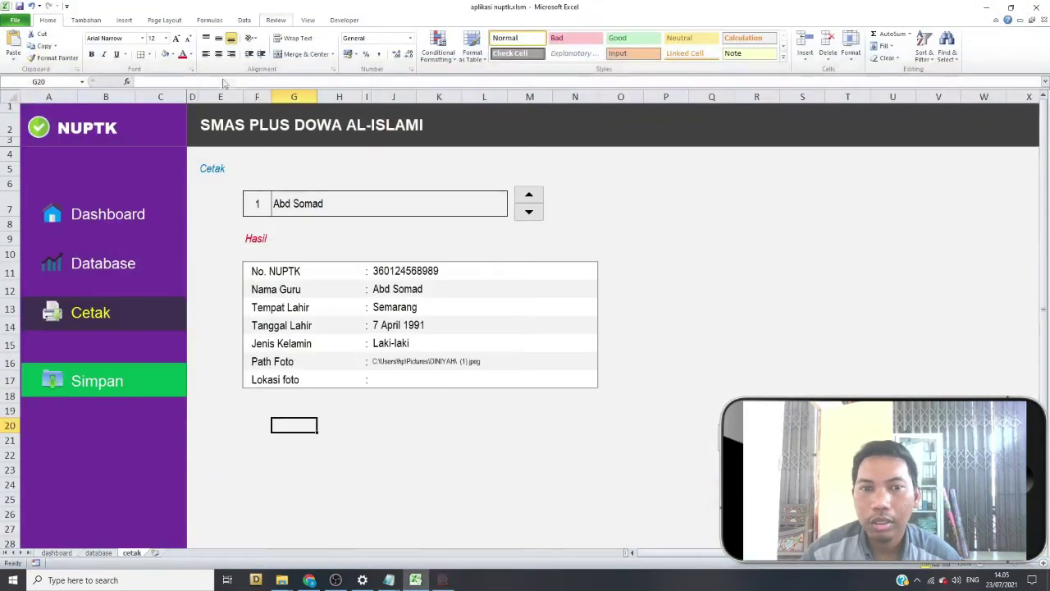
left_click(756, 411)
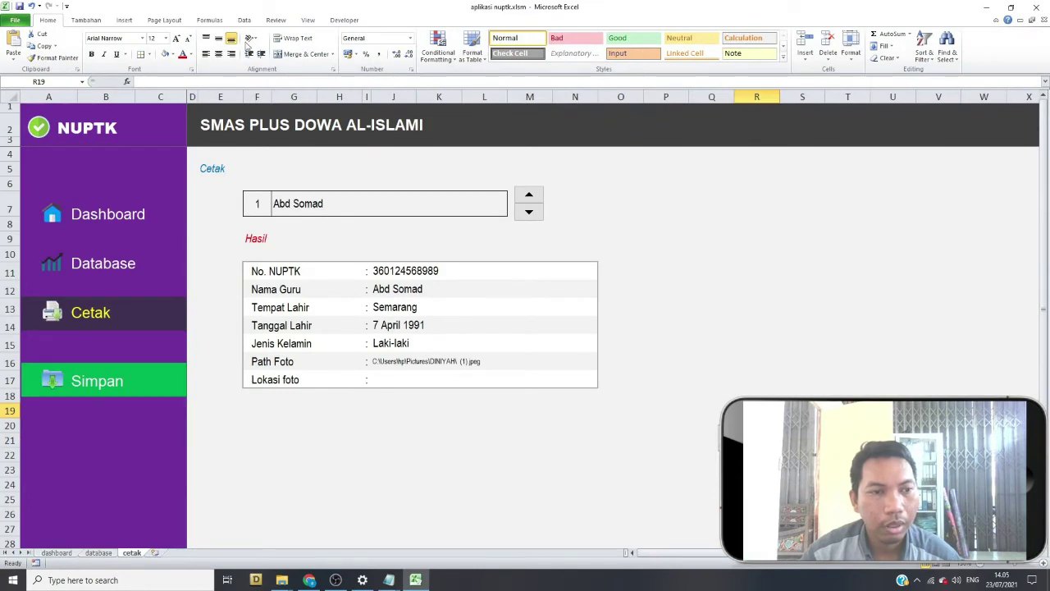
left_click(129, 19)
- Insert blanko.jpg from 3D Objects > nuptk > assets as a picture on the cetak sheet
left_click(72, 43)
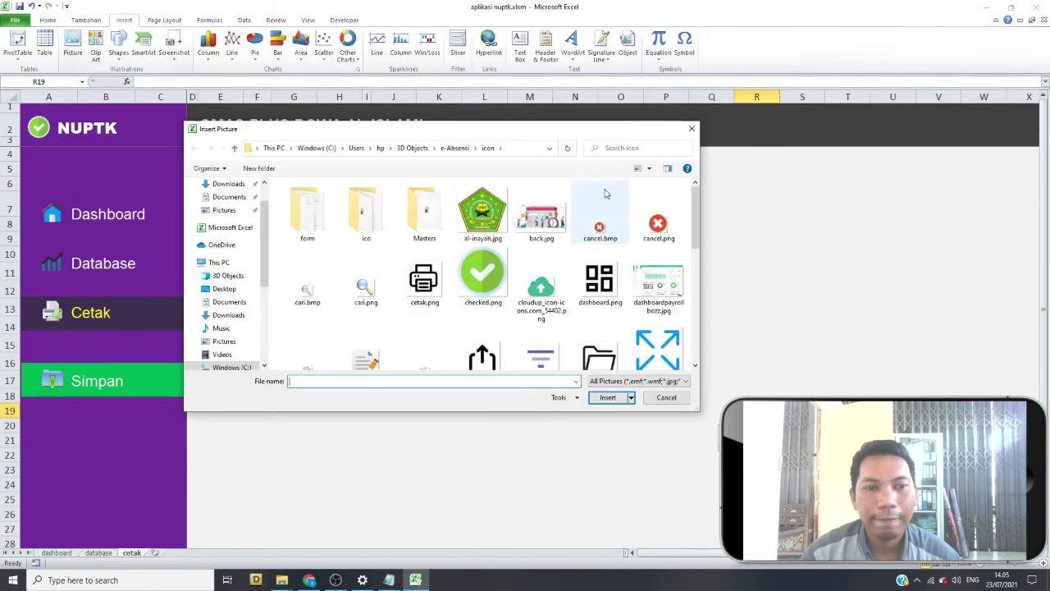
left_click(227, 275)
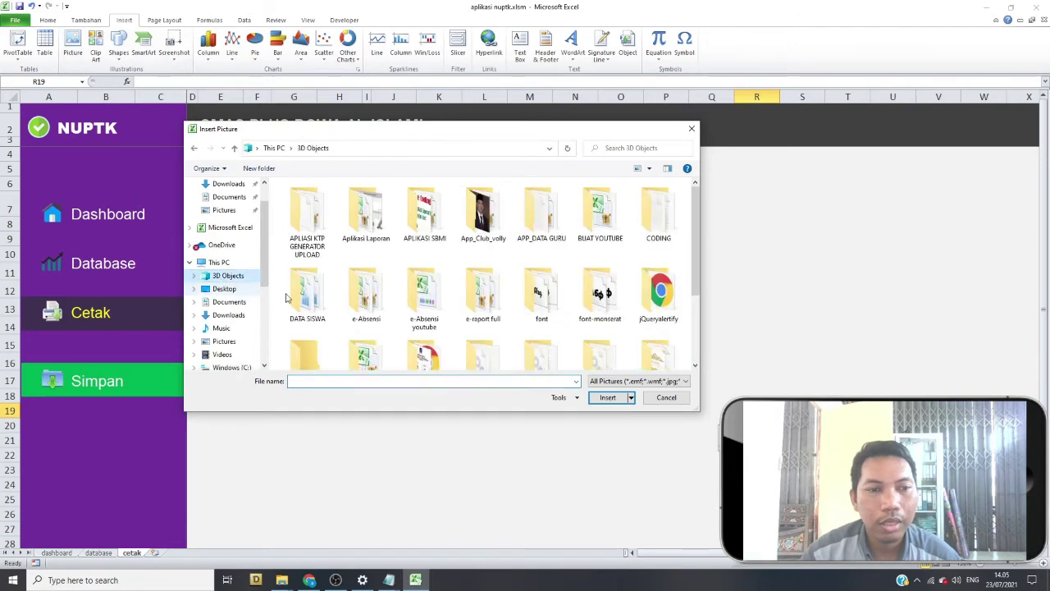
left_click(499, 280)
scroll(499, 279, "down", 1)
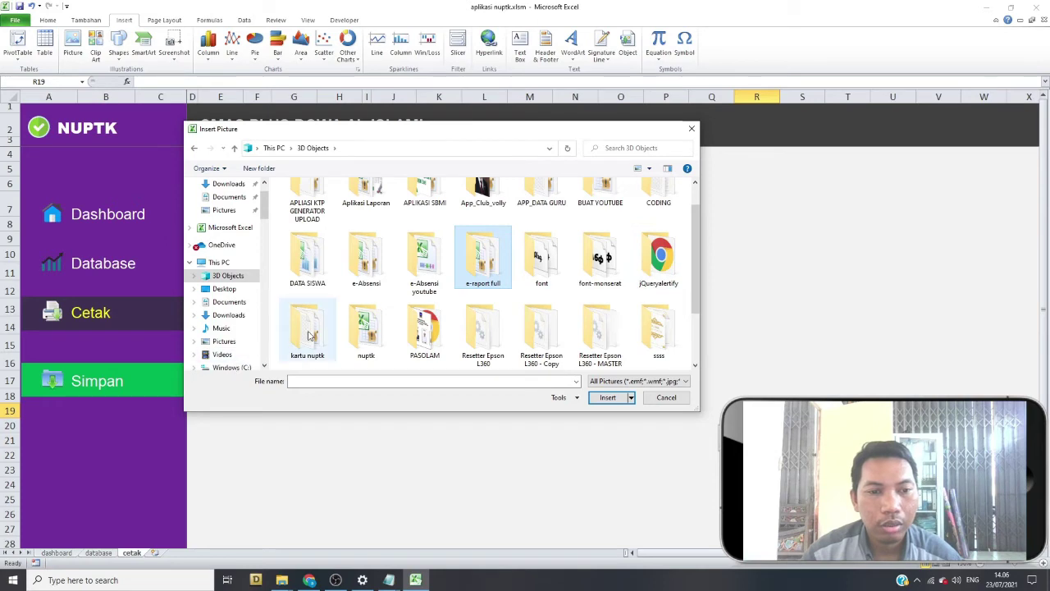
double_click(366, 330)
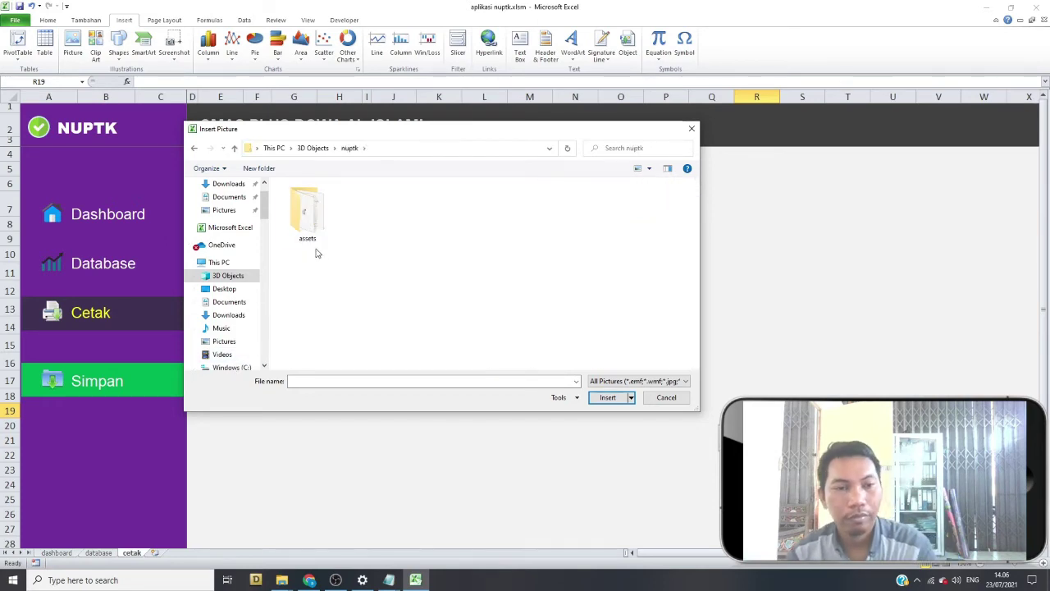
double_click(307, 211)
left_click(314, 232)
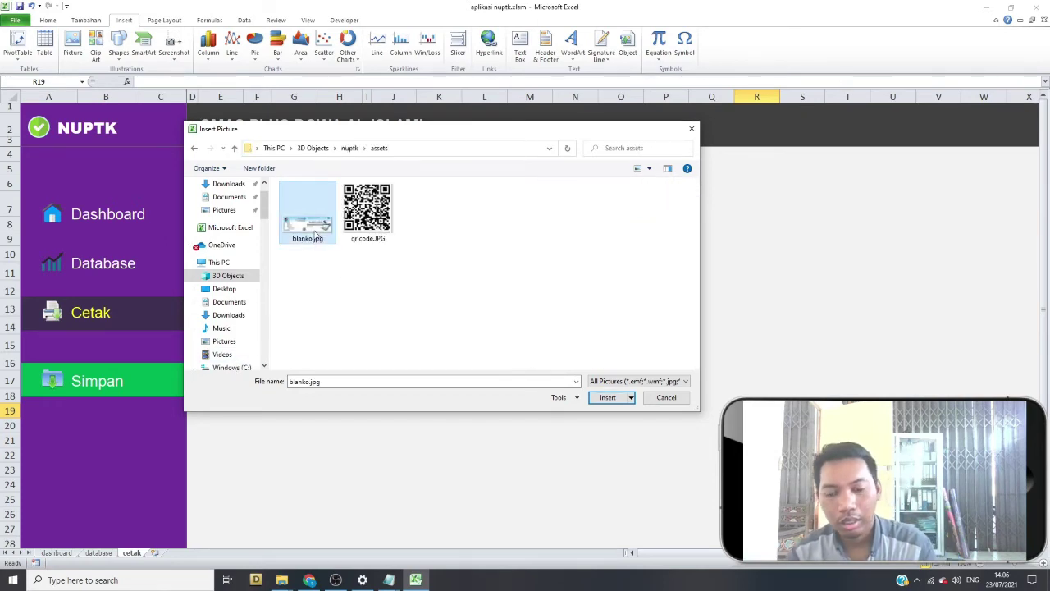
left_click(607, 397)
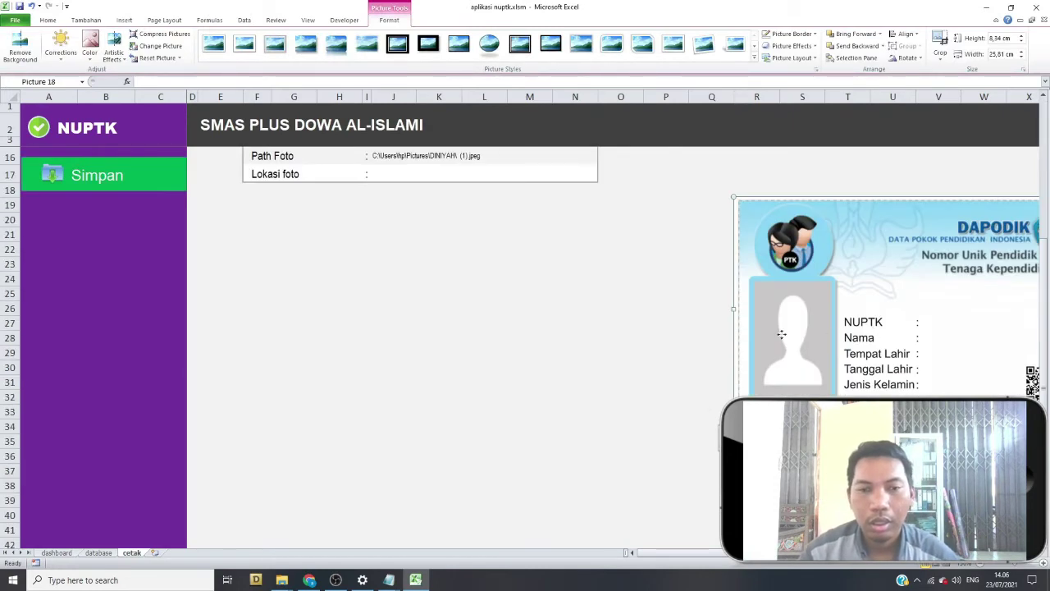
- Drag the card image up under the Hasil table
left_click_drag(905, 391, 375, 324)
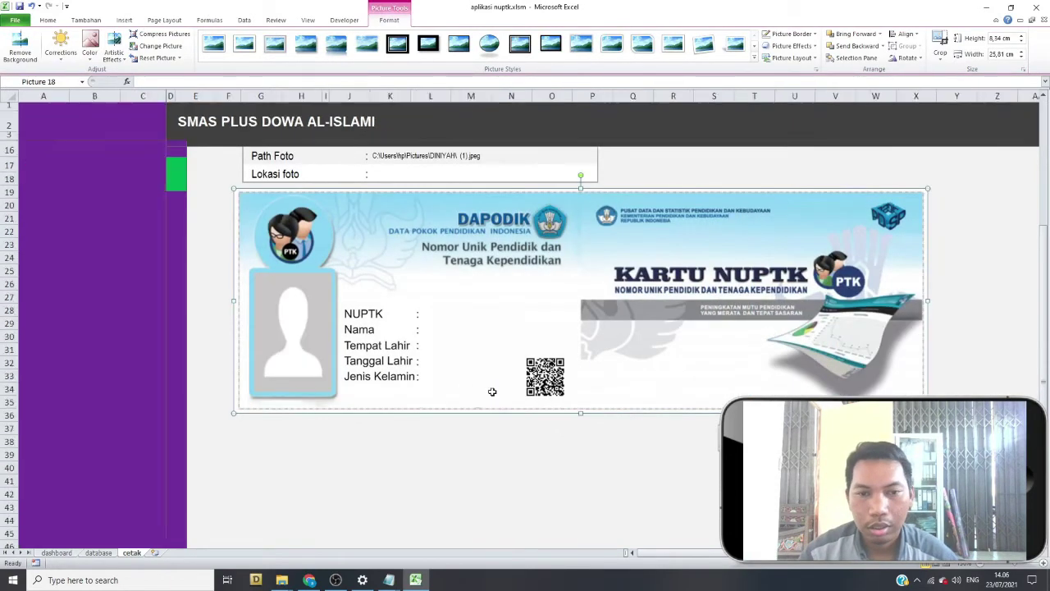
scroll(493, 391, "up", 3)
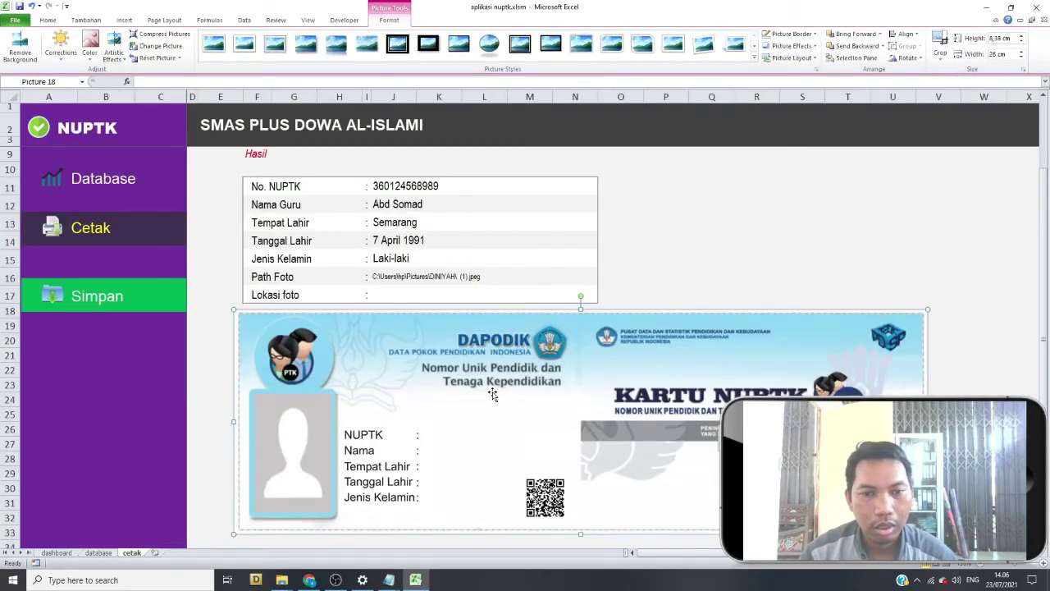
scroll(493, 396, "up", 1)
left_click_drag(928, 350, 721, 413)
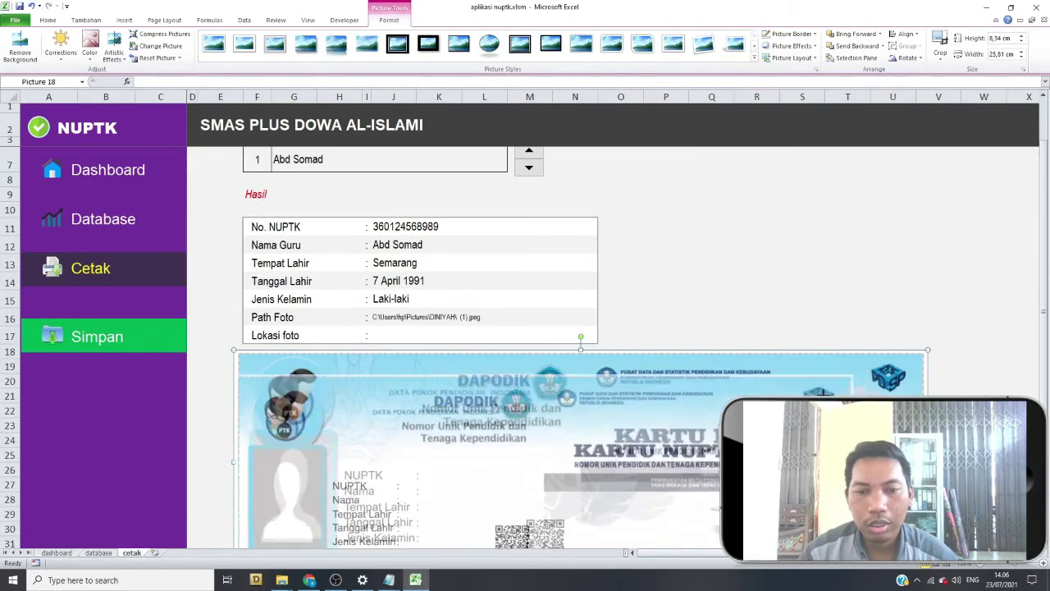
scroll(590, 427, "down", 3)
scroll(548, 422, "up", 4)
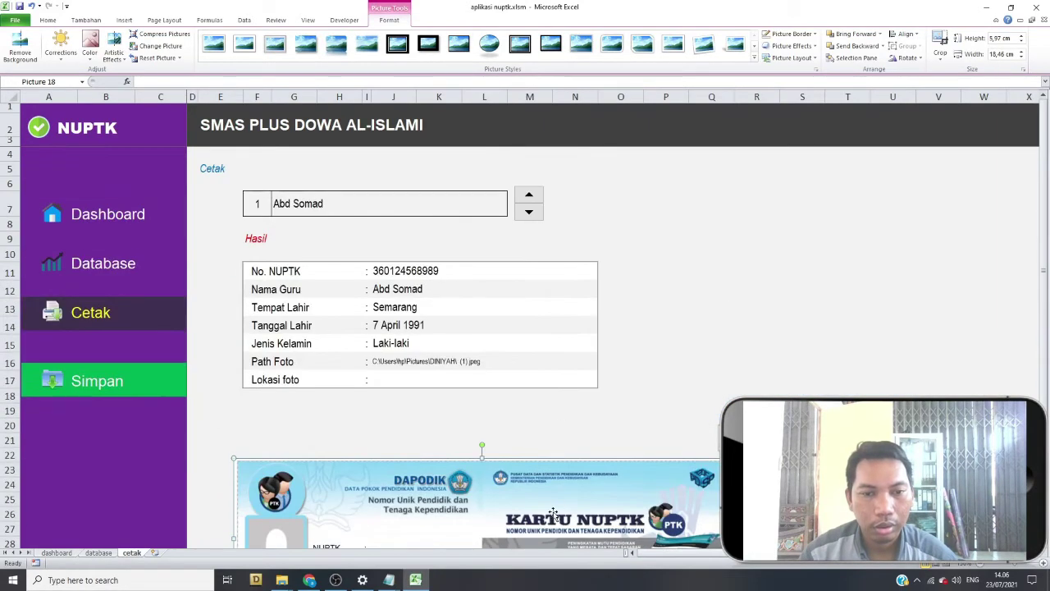
left_click_drag(554, 514, 558, 448)
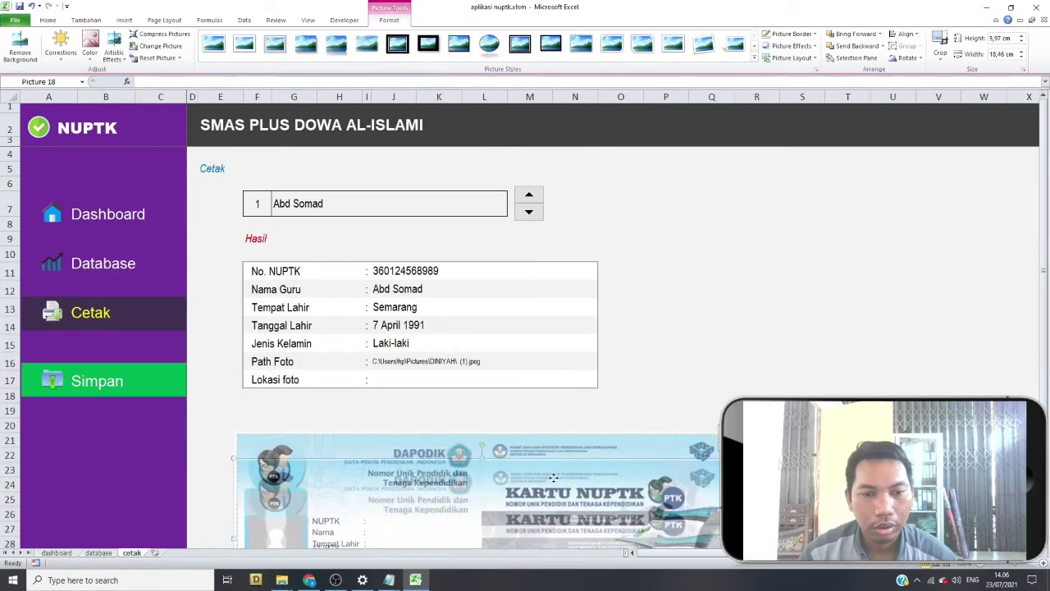
left_click(792, 332)
scroll(795, 342, "down", 1)
scroll(794, 342, "up", 1)
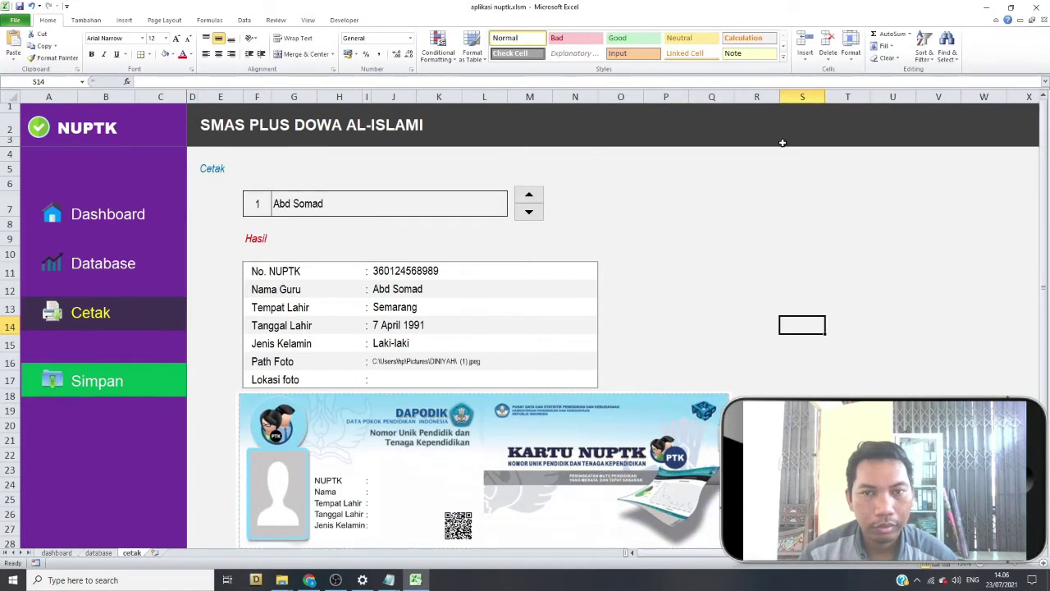
- Delete the empty row 10 under the Hasil label
left_click(265, 253)
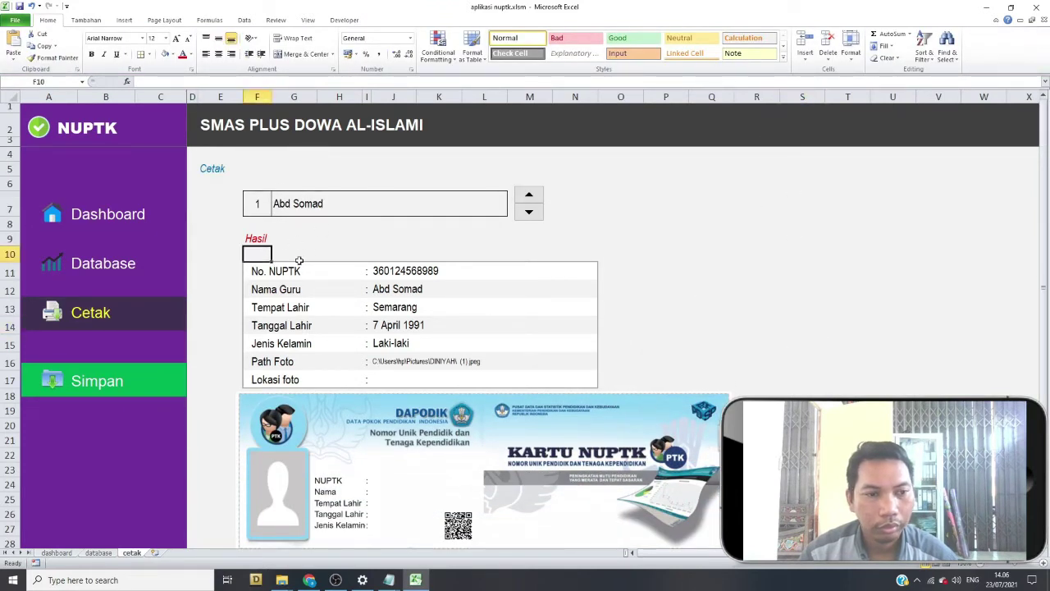
left_click(10, 254)
right_click(44, 256)
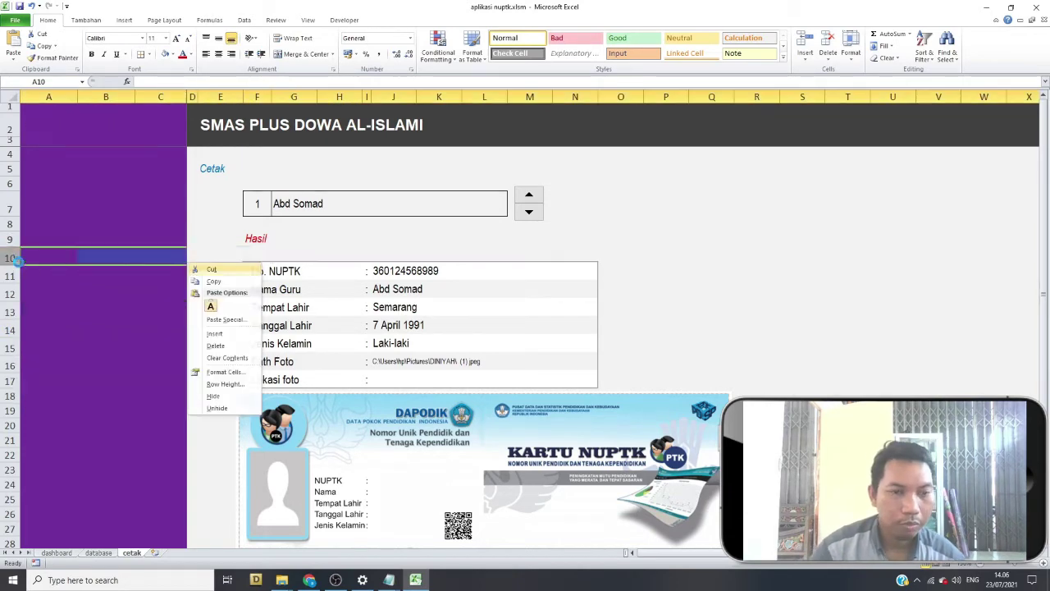
left_click(82, 344)
- Resize the card image slightly using its corner handles
left_click(768, 217)
scroll(769, 270, "down", 1)
left_click(681, 396)
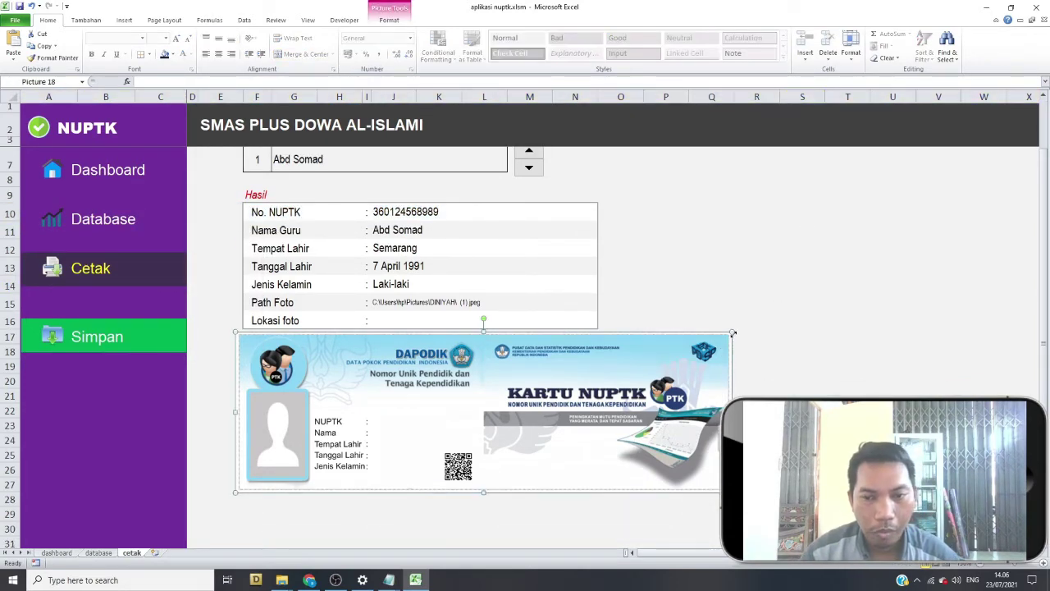
left_click_drag(732, 333, 749, 327)
left_click_drag(616, 358, 621, 366)
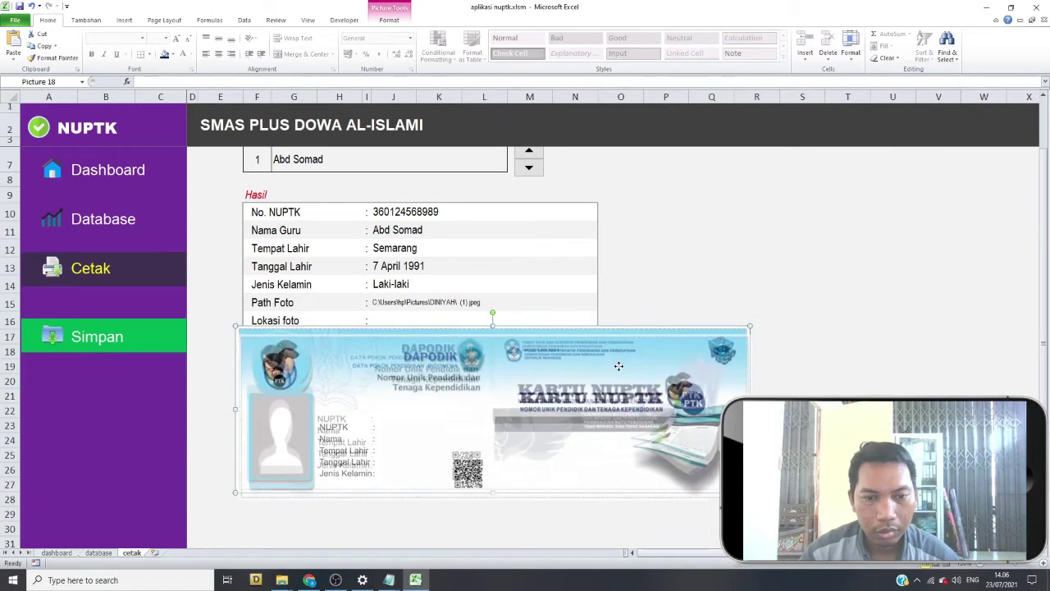
left_click(664, 282)
scroll(672, 303, "up", 1)
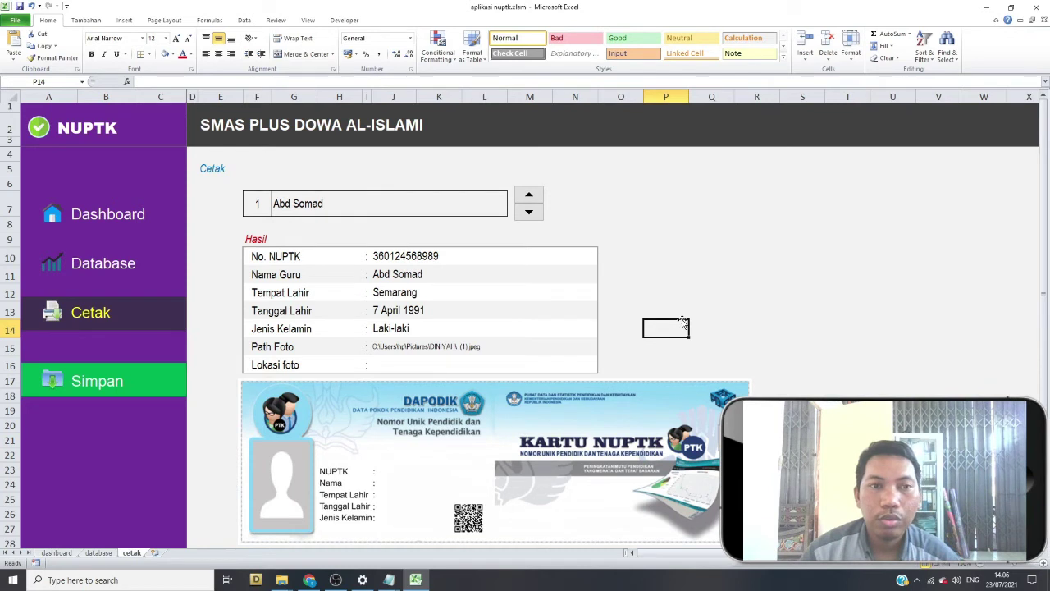
- Move the card image to sit beside the Hasil table
left_click(246, 389)
left_click(164, 20)
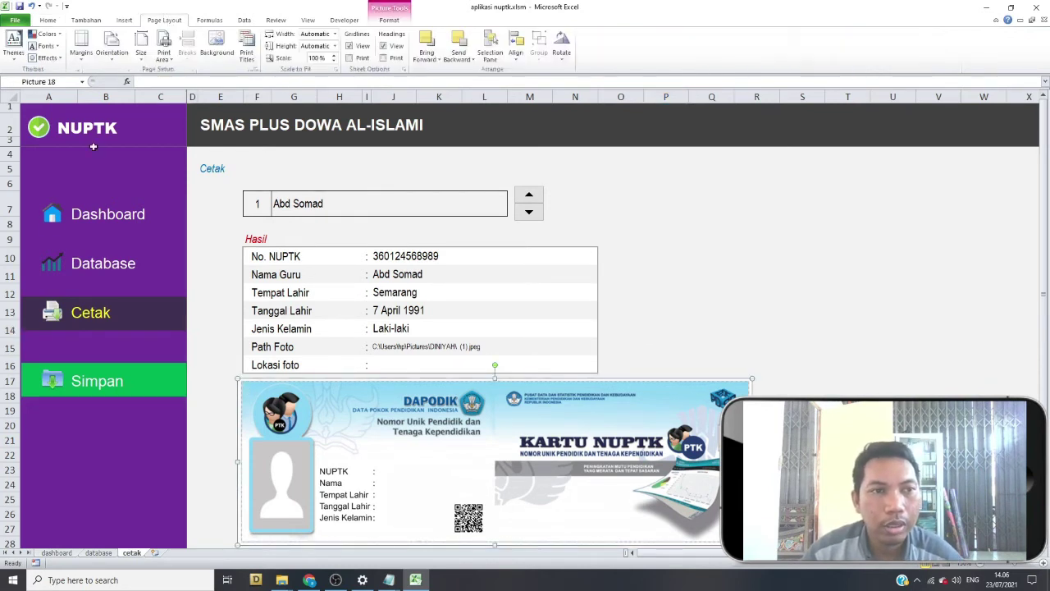
left_click(668, 224)
scroll(627, 274, "down", 2)
scroll(648, 271, "up", 2)
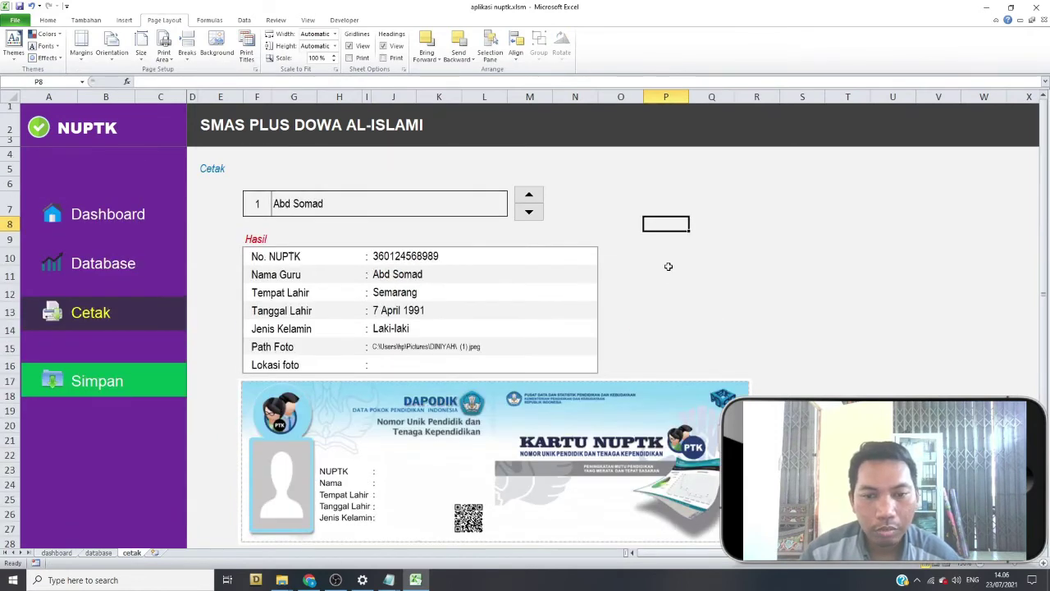
scroll(738, 344, "down", 1)
left_click(788, 266)
scroll(788, 271, "up", 1)
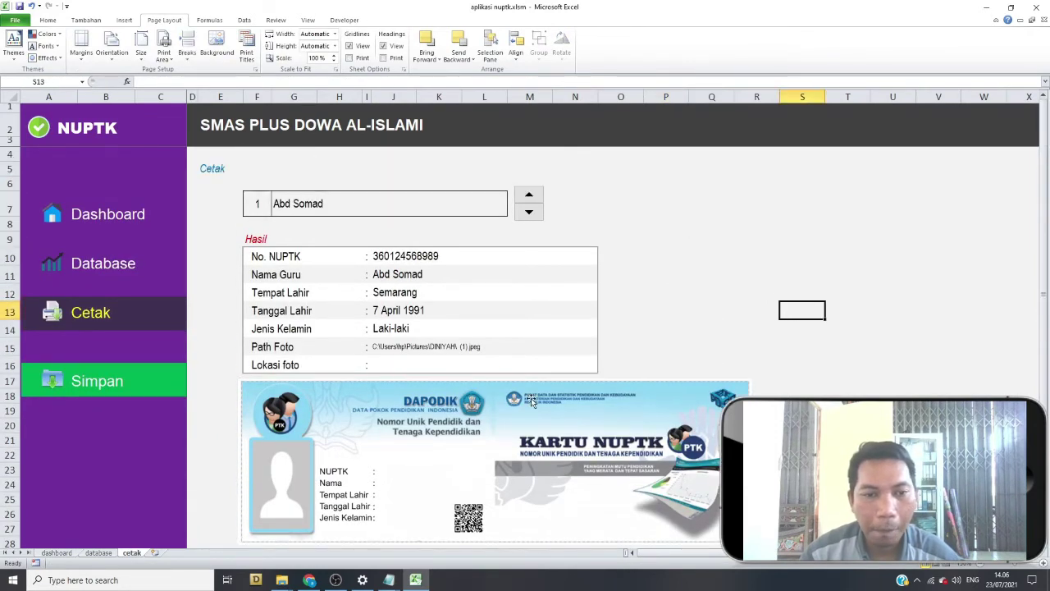
mouse_move(483, 475)
left_mouse_down()
mouse_move(859, 311)
mouse_move(852, 323)
left_mouse_up()
- Shrink the card image slightly and realign it beside the table
left_click(703, 452)
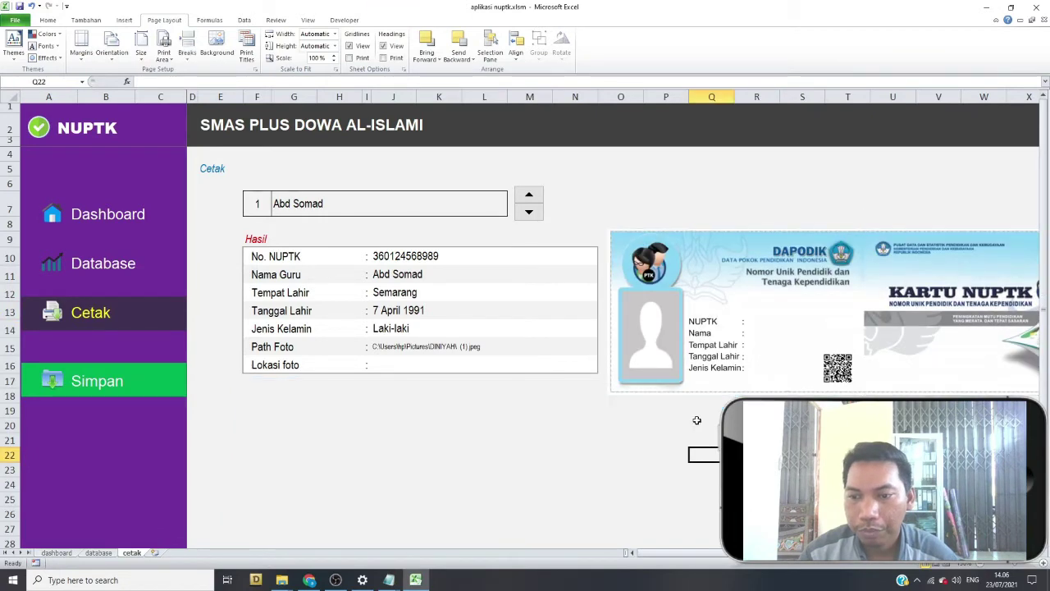
scroll(574, 328, "right", 3)
left_click(439, 238)
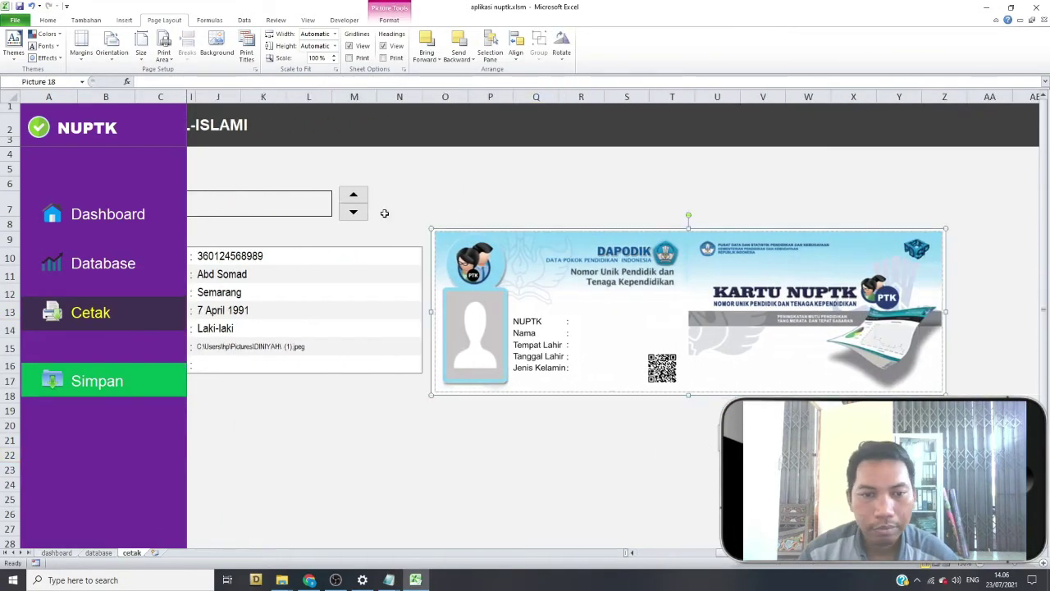
left_click_drag(432, 230, 452, 237)
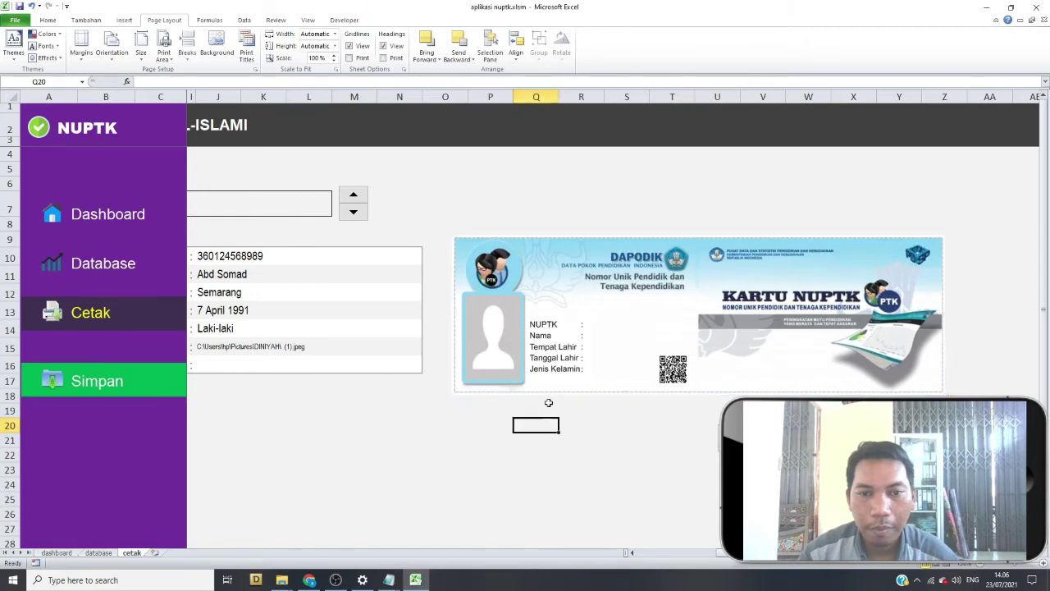
left_click_drag(594, 423, 584, 428)
left_click(584, 439)
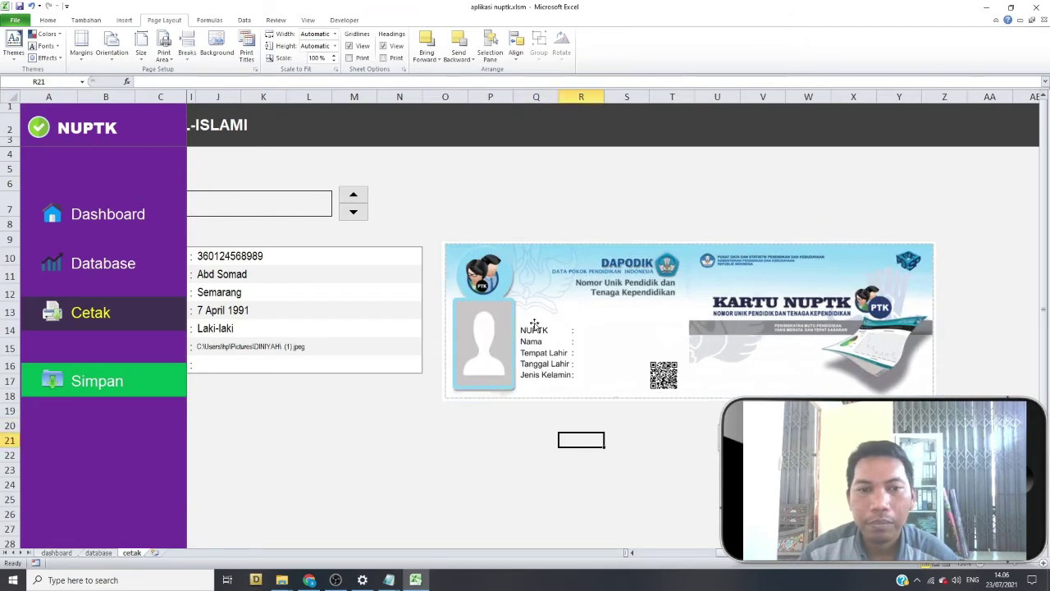
- Narrow column O to 3.86 (32 pixels) and select P8:AA8
left_click(461, 228)
left_click(480, 222)
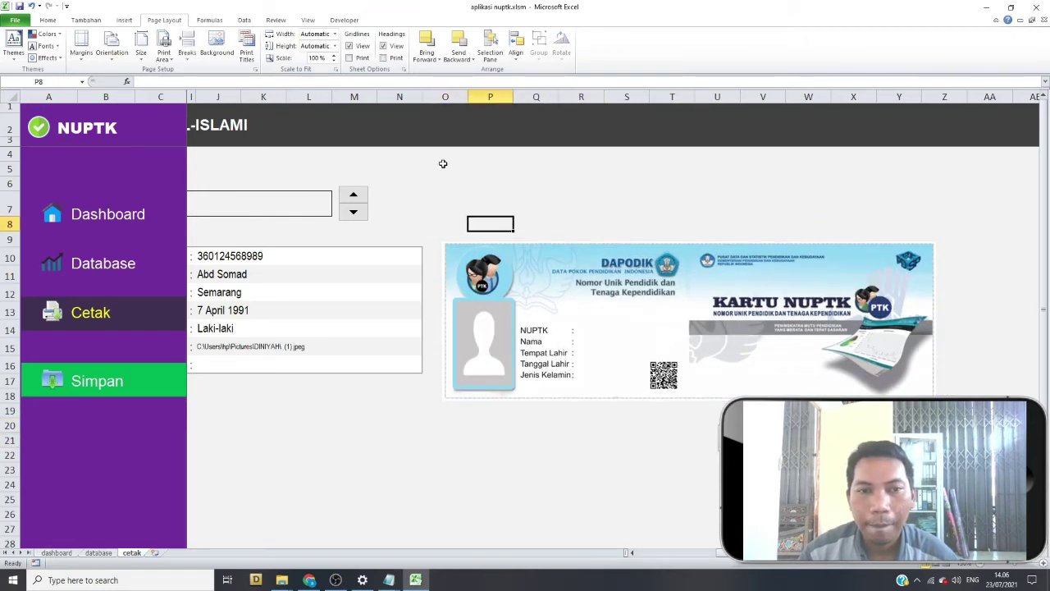
left_click(446, 96)
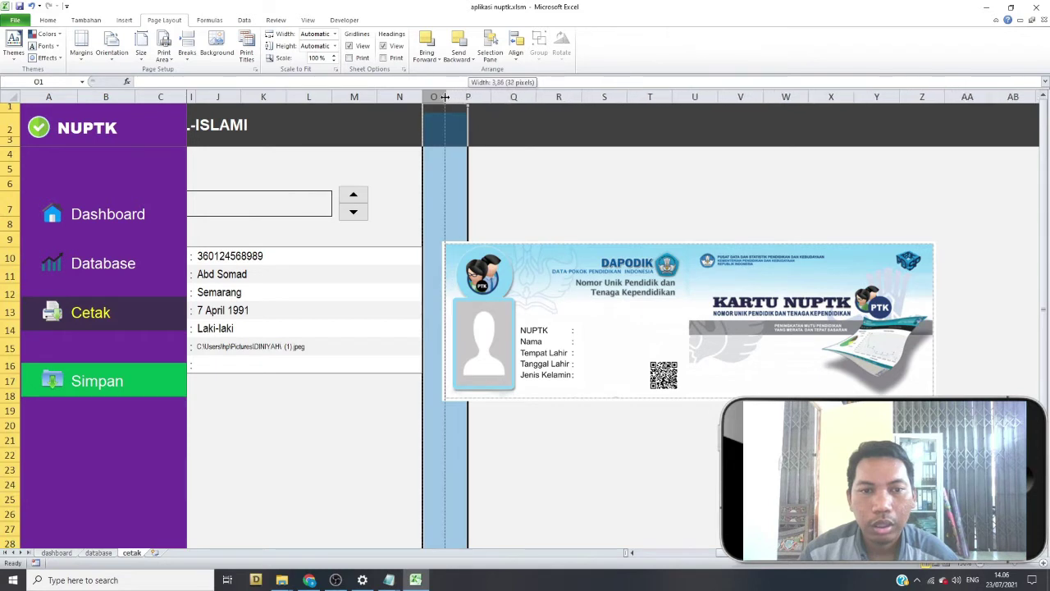
left_click_drag(469, 97, 445, 97)
left_click_drag(488, 222, 954, 222)
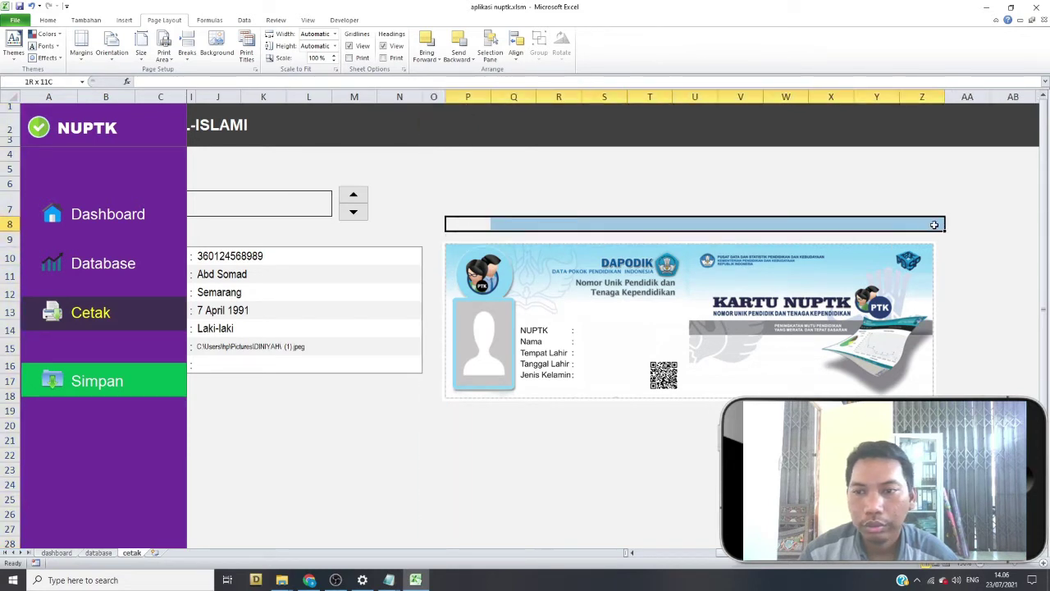
- Set P8:AA8 as the print area and nudge the card picture into place
left_click(161, 52)
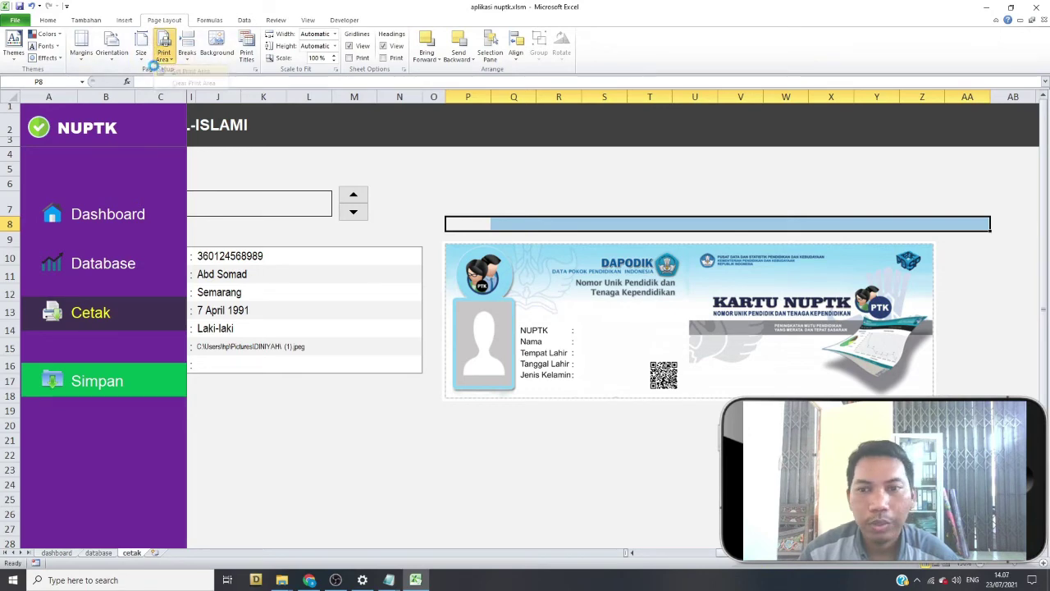
left_click(189, 71)
left_click_drag(553, 304, 558, 284)
left_click_drag(637, 312, 637, 321)
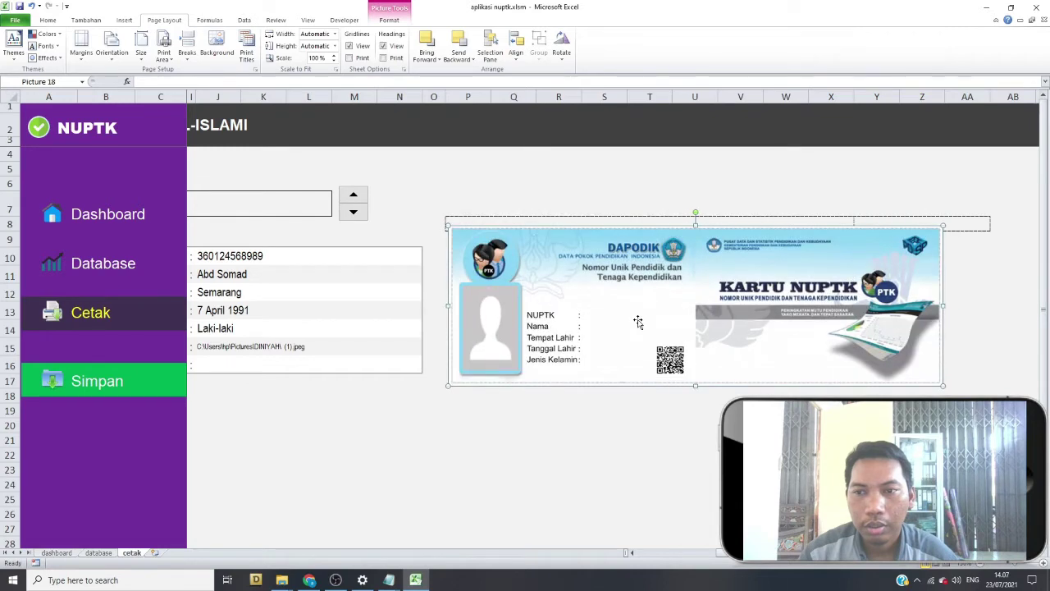
- Apply Narrow page margins, leaving the paper size unchanged
left_click(82, 49)
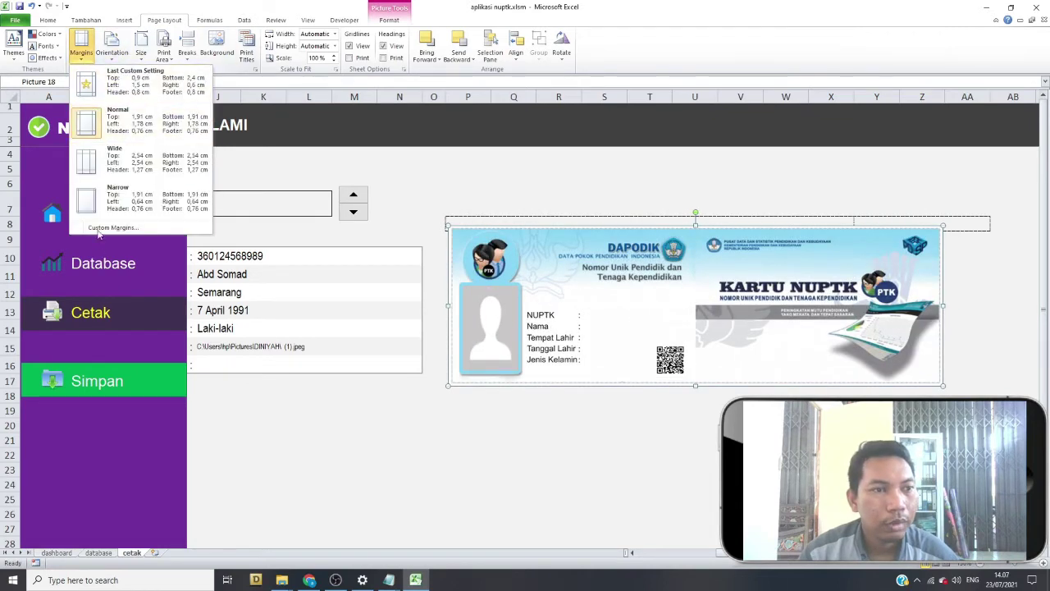
left_click(94, 196)
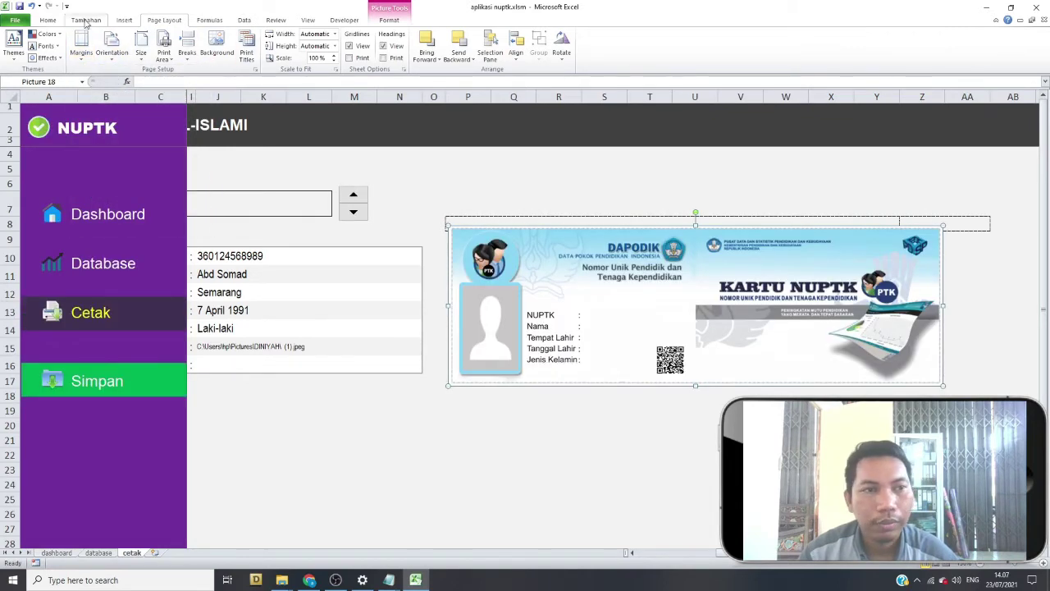
left_click(141, 45)
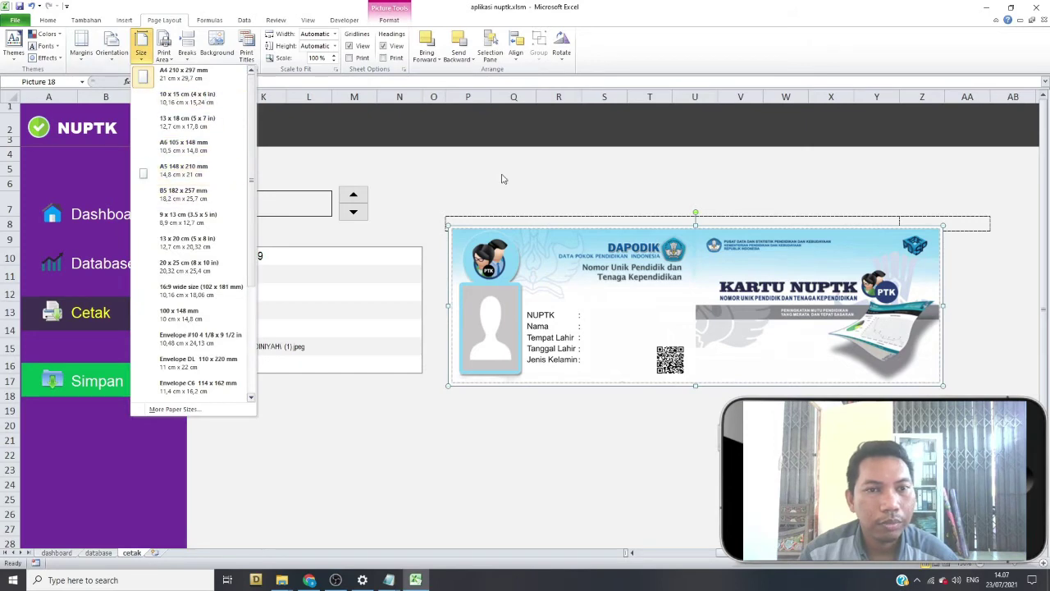
left_click(686, 175)
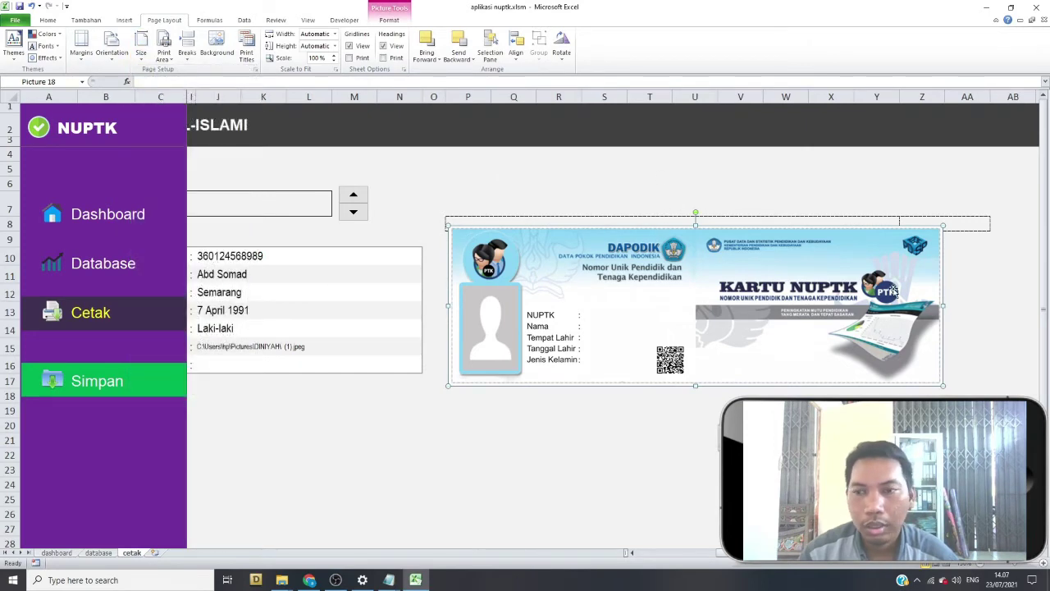
- Shrink the card picture from its top-right corner to span roughly columns P through Y
left_click_drag(943, 223, 903, 239)
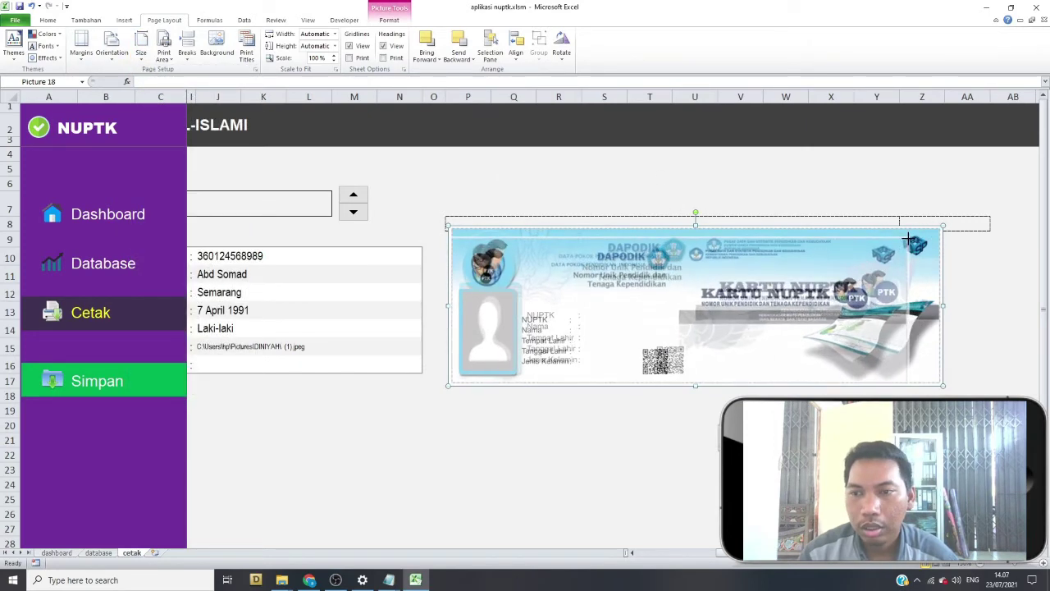
left_click(925, 275)
left_click_drag(804, 337, 805, 317)
key("Escape")
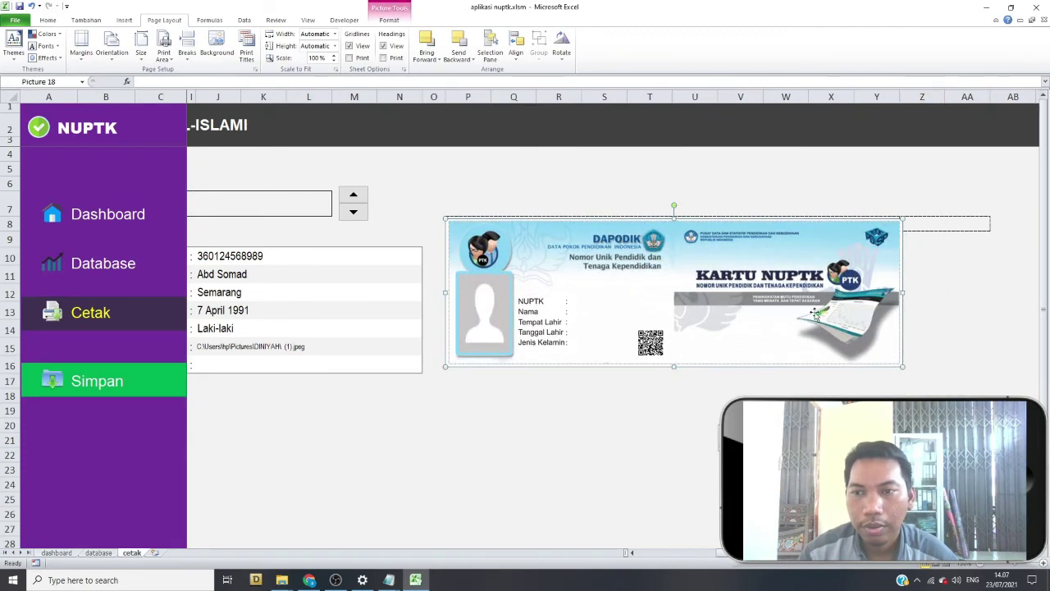
left_click(443, 217)
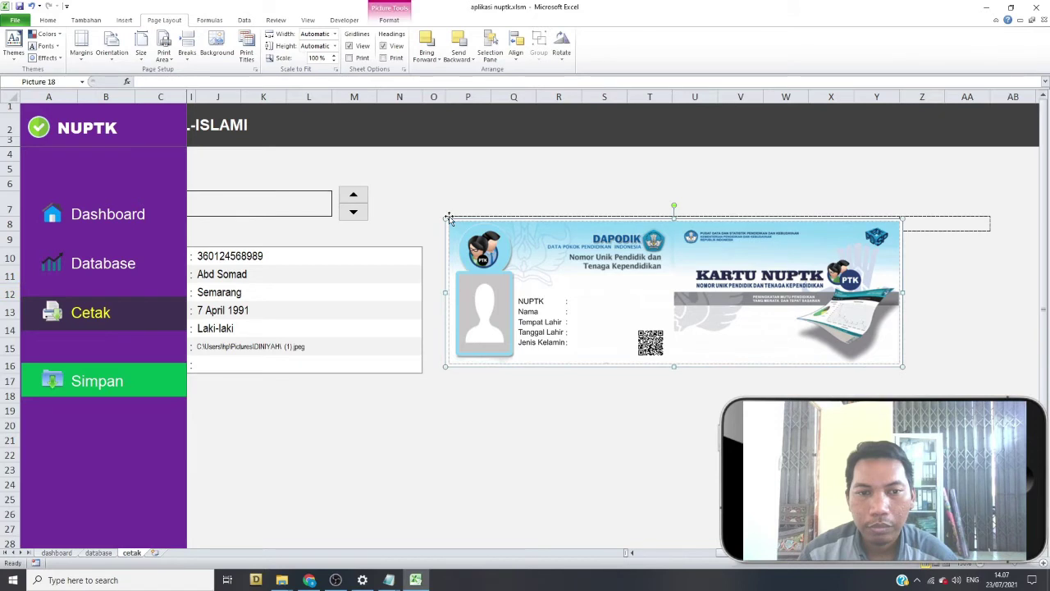
left_click(448, 215)
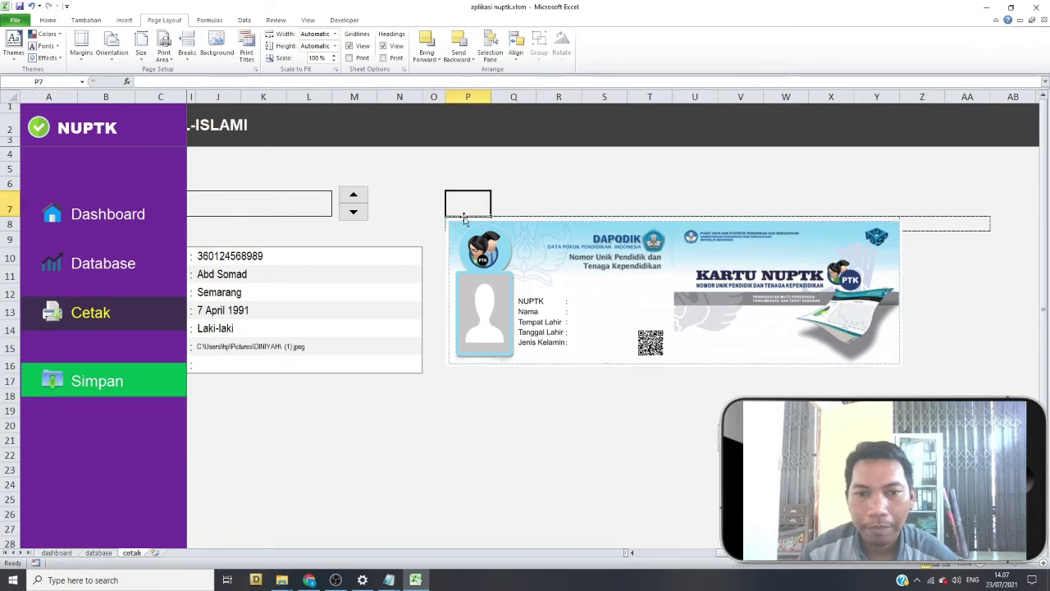
left_click_drag(480, 223, 568, 161)
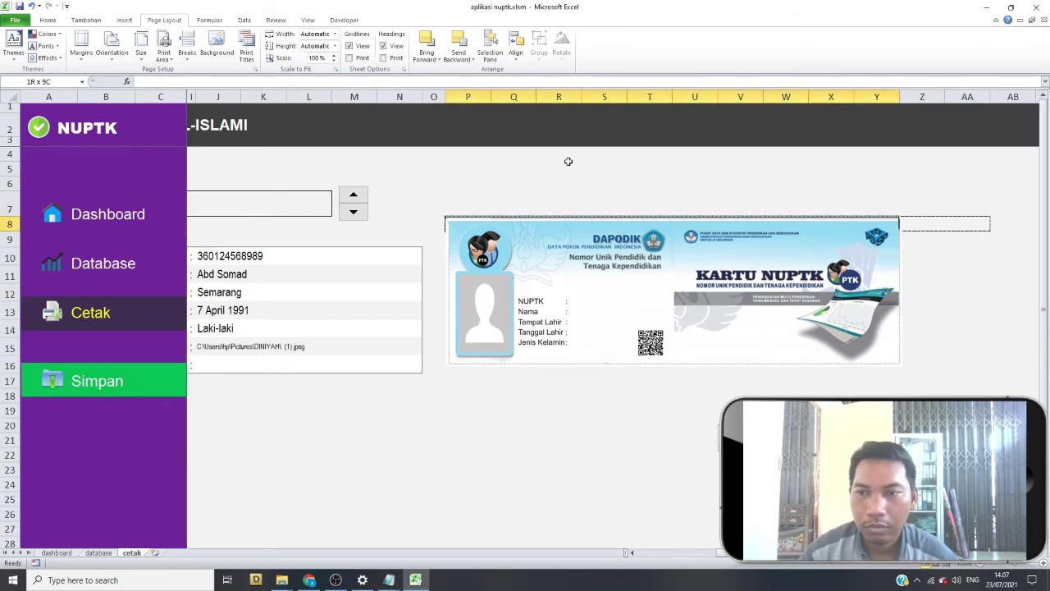
- Clear the existing print area on the cetak sheet and check it in print preview
left_click(164, 54)
left_click(174, 72)
left_click(667, 374)
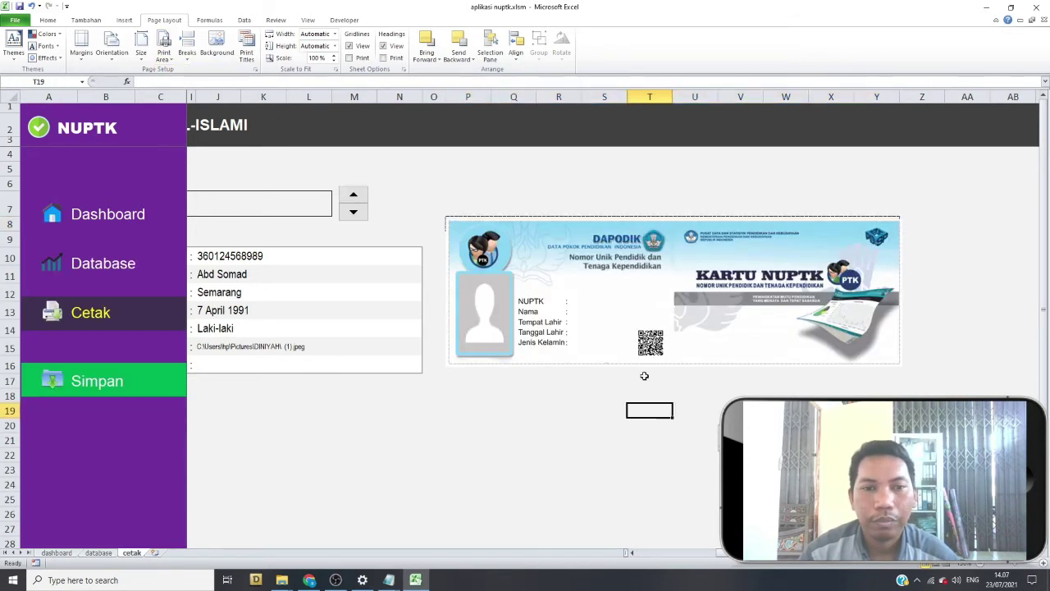
left_click(87, 19)
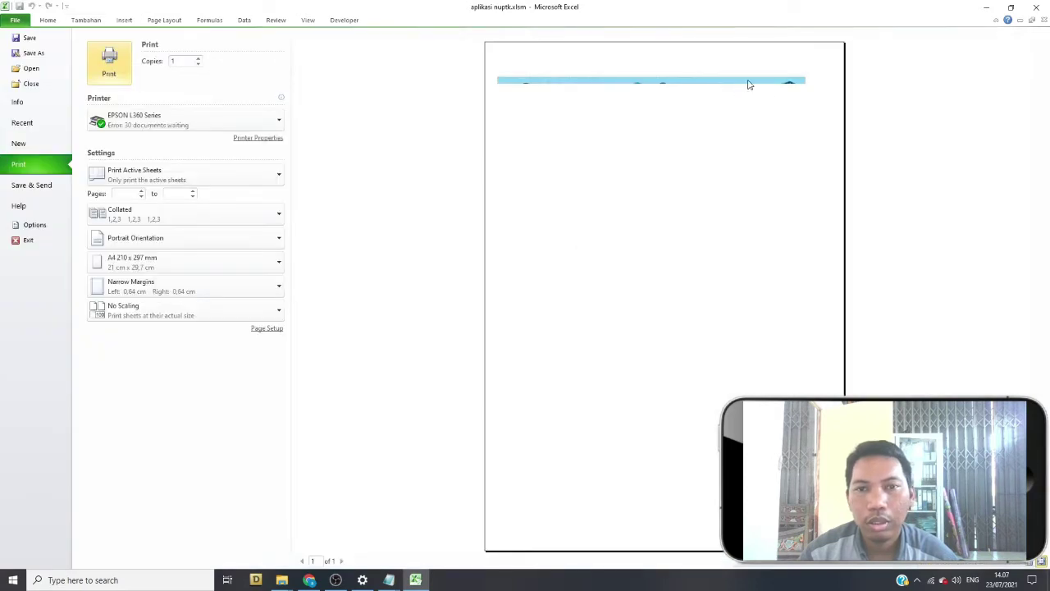
left_click(49, 20)
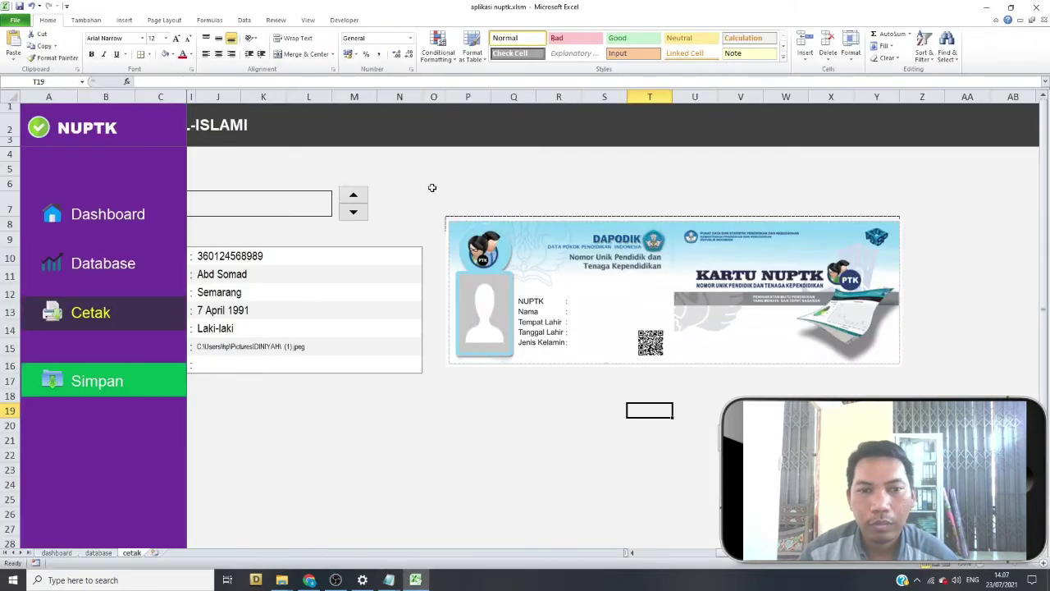
- Set the print area to the NUPTK card range starting at P8
left_click(447, 222)
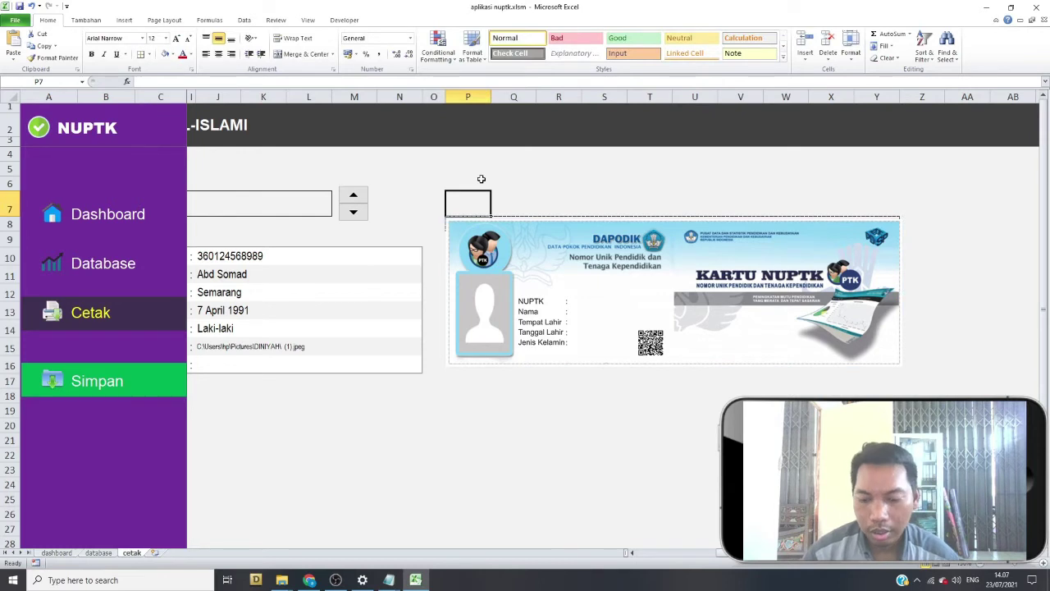
key("shift+Right")
key("shift+Right")
key("shift+Right")
key("shift+Right")
key("shift+Right")
key("shift+Right")
key("shift+Right")
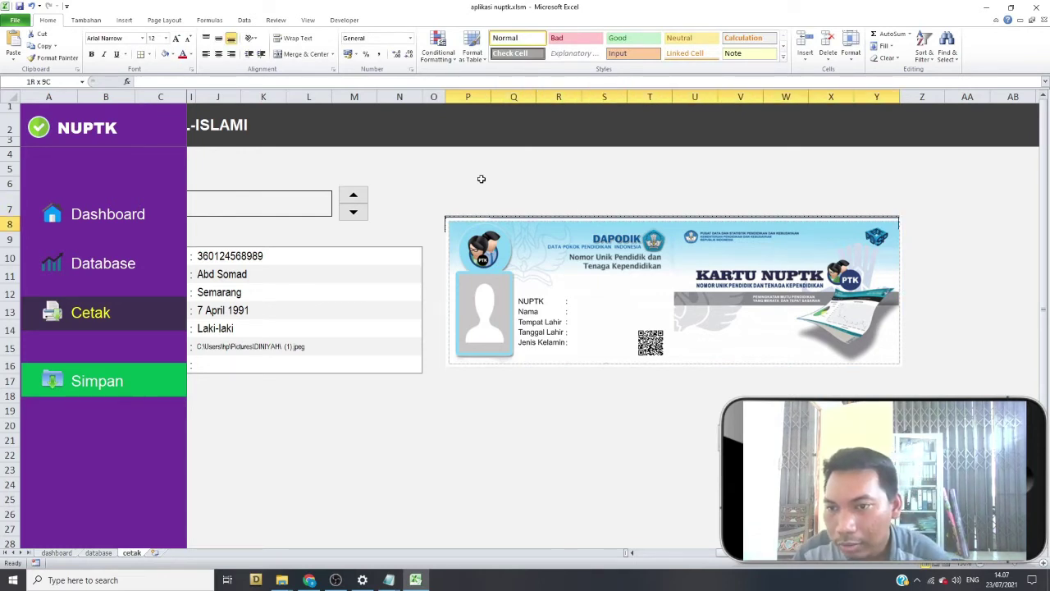
key("shift+Right")
key("shift+Left")
key("shift+Right")
key("shift+Left")
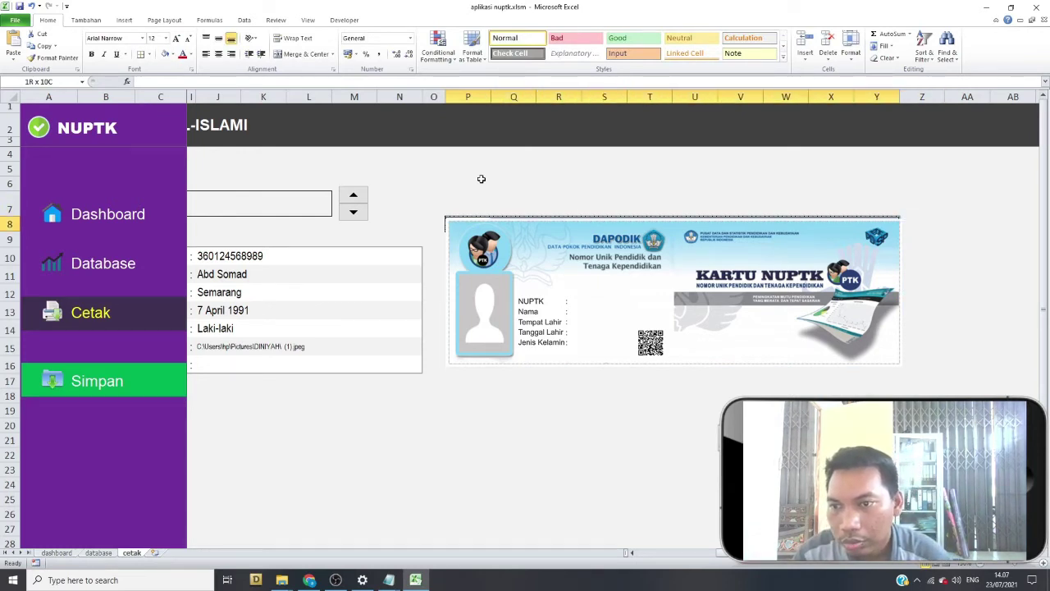
key("shift+Right")
key("shift+Down")
key("shift+Down")
key("shift+Down")
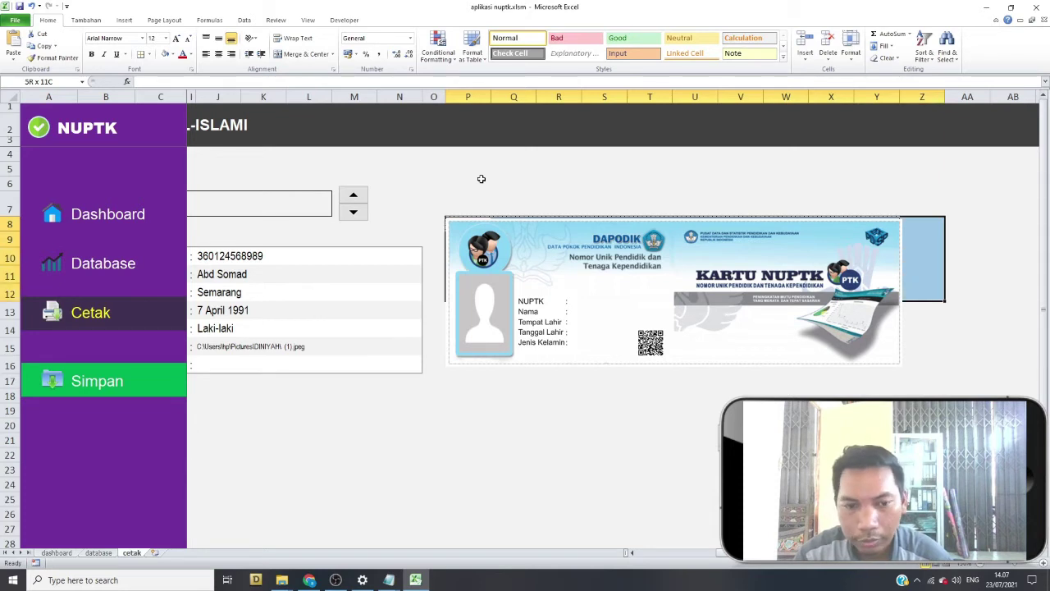
key("shift+Down")
key("shift+Down")
key("shift+Down")
key("shift+Down")
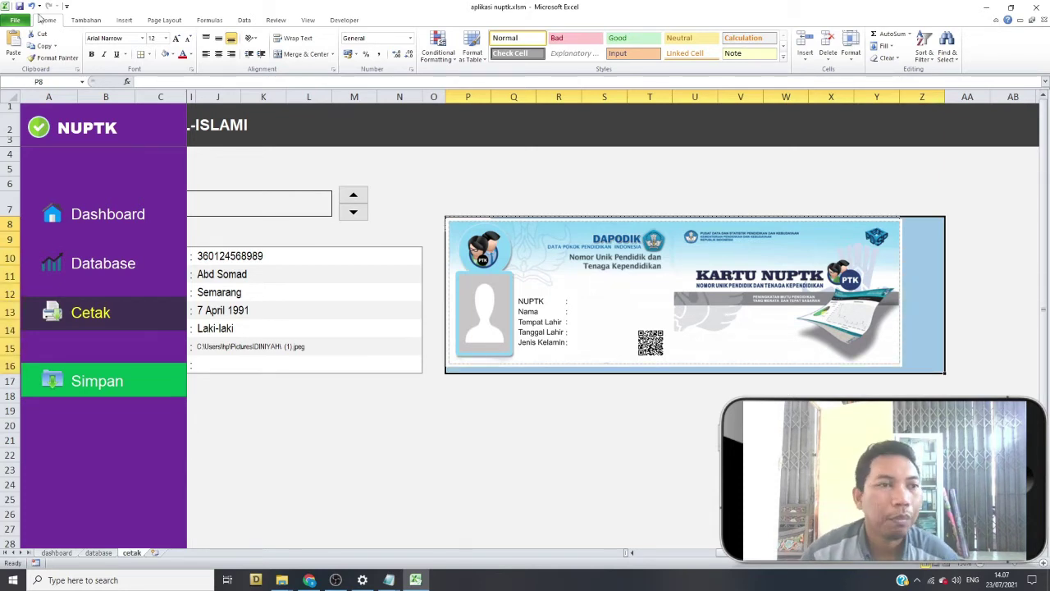
left_click(148, 21)
left_click(164, 45)
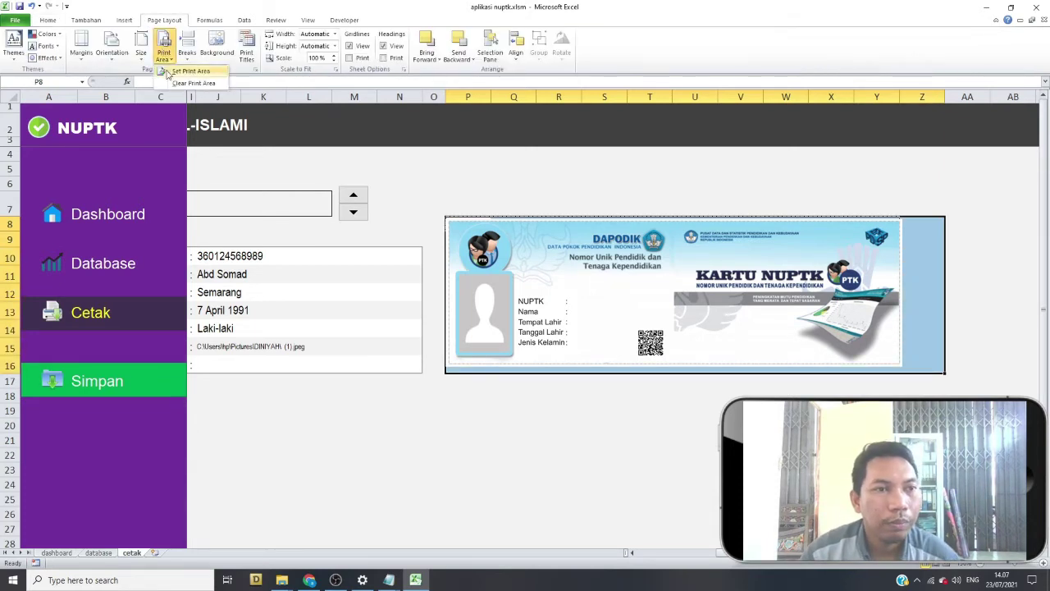
left_click(187, 72)
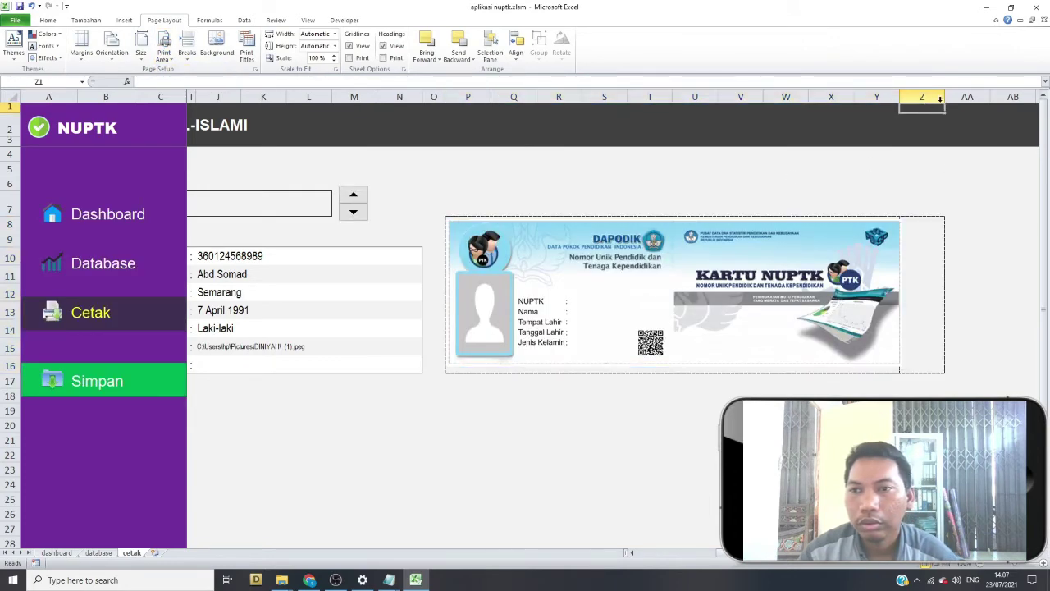
- Narrow column Z and nudge the card picture to fill the print area
left_click_drag(945, 97, 914, 98)
left_click(944, 251)
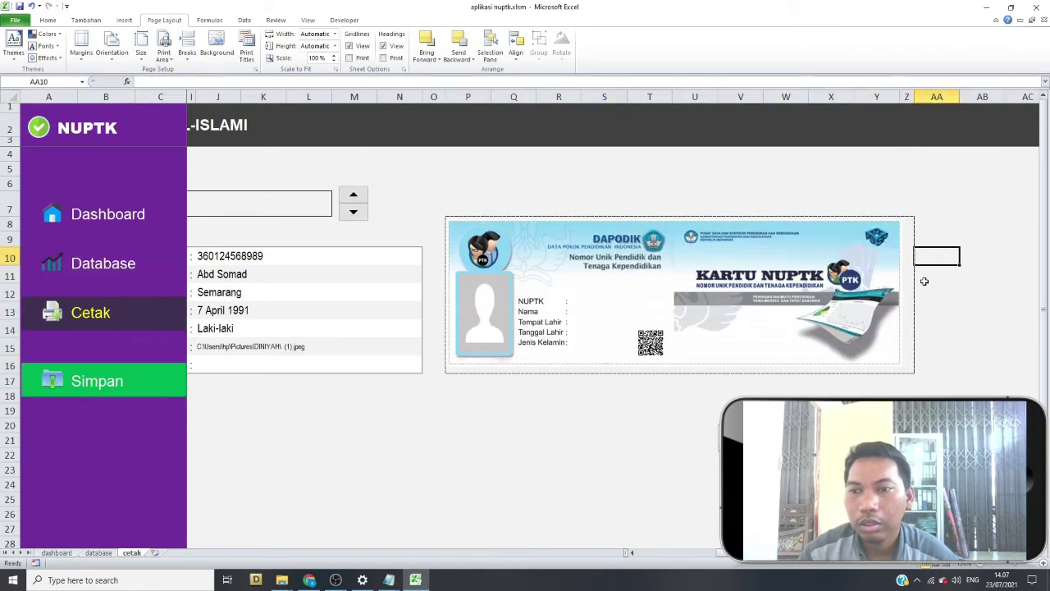
left_click_drag(822, 290, 824, 292)
key("Right")
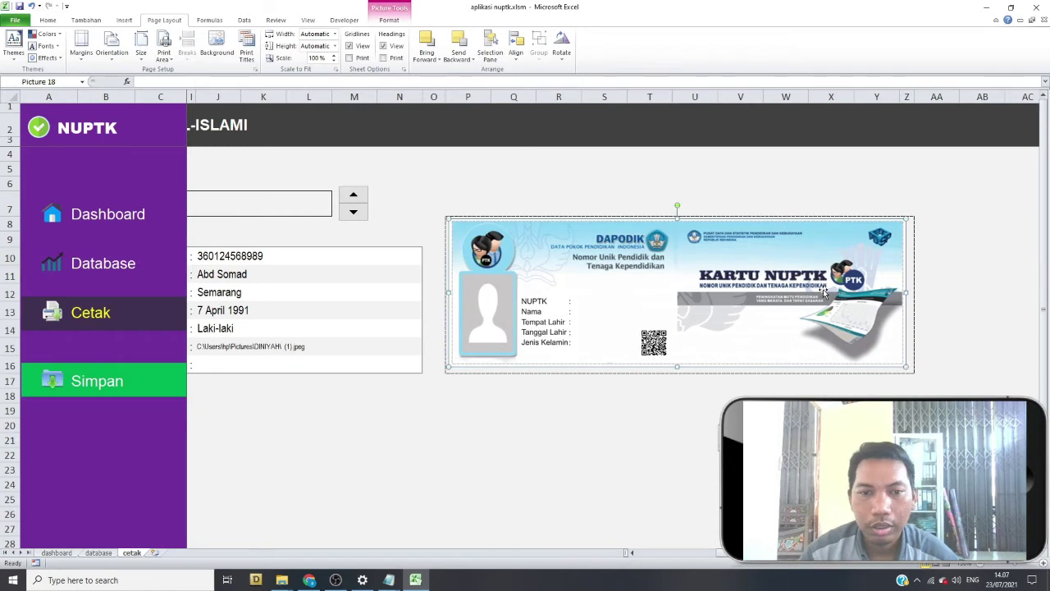
key("Down")
key("Down")
key("Right")
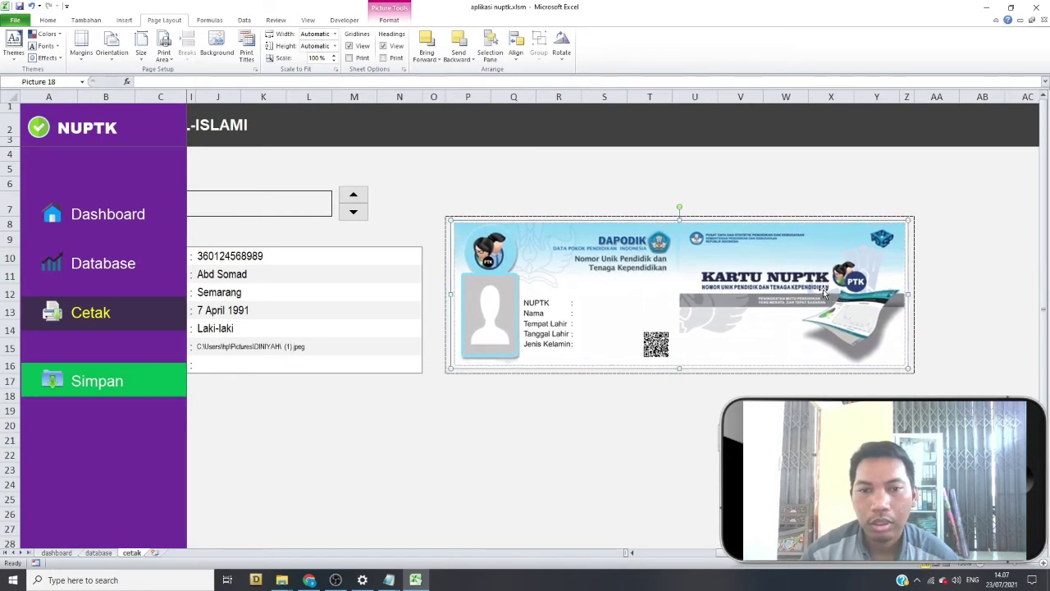
left_click(831, 440)
scroll(831, 440, "left", 1)
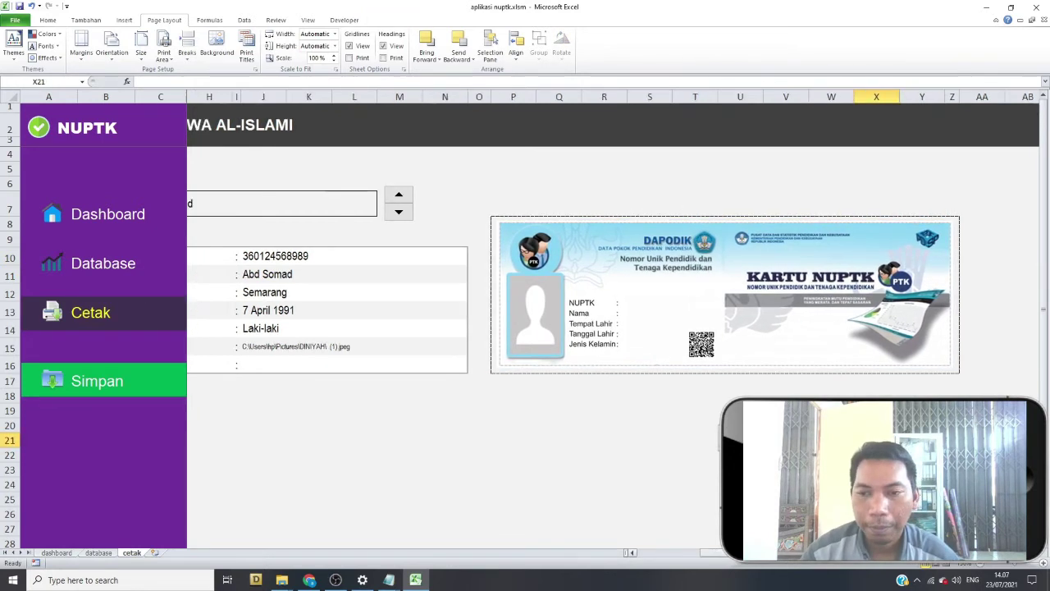
scroll(605, 206, "left", 2)
- Print-preview the card to confirm it prints alone on one A4 page
left_click(86, 20)
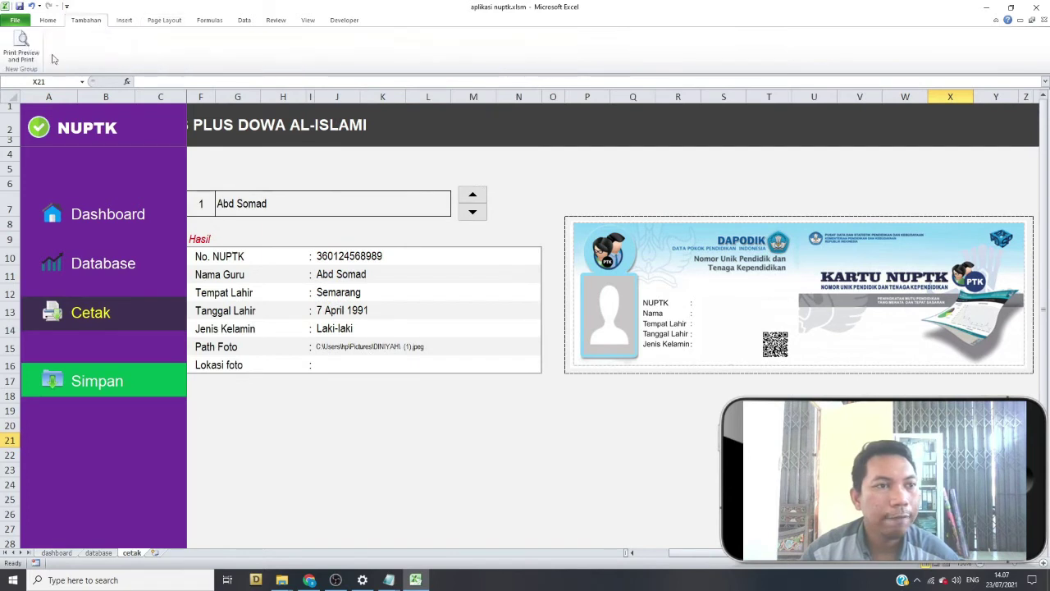
left_click(22, 45)
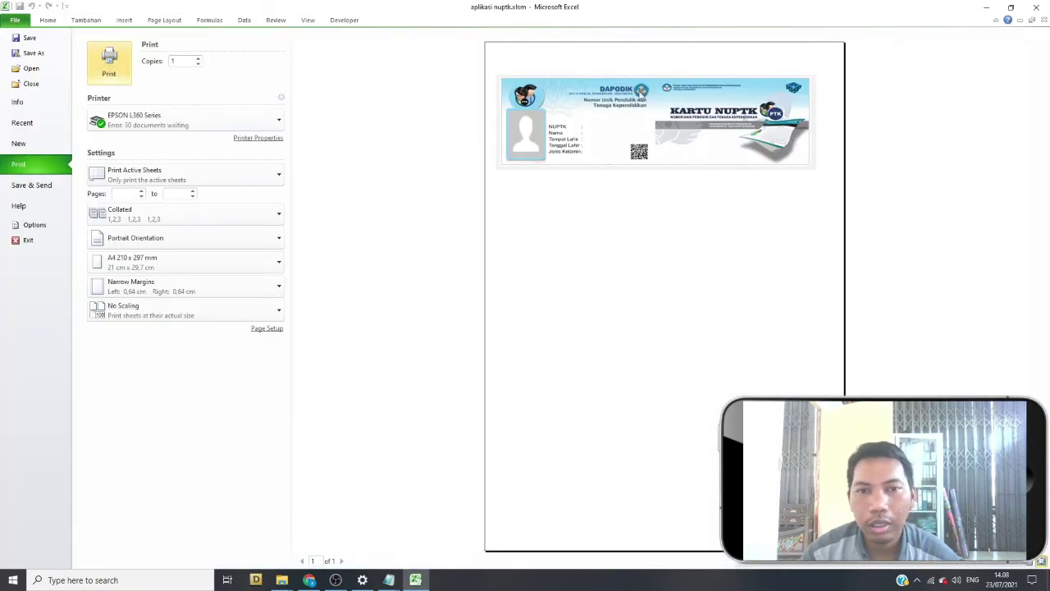
left_click(47, 20)
- Scroll the sheet to bring the whole KARTU NUPTK card into view
left_click(630, 182)
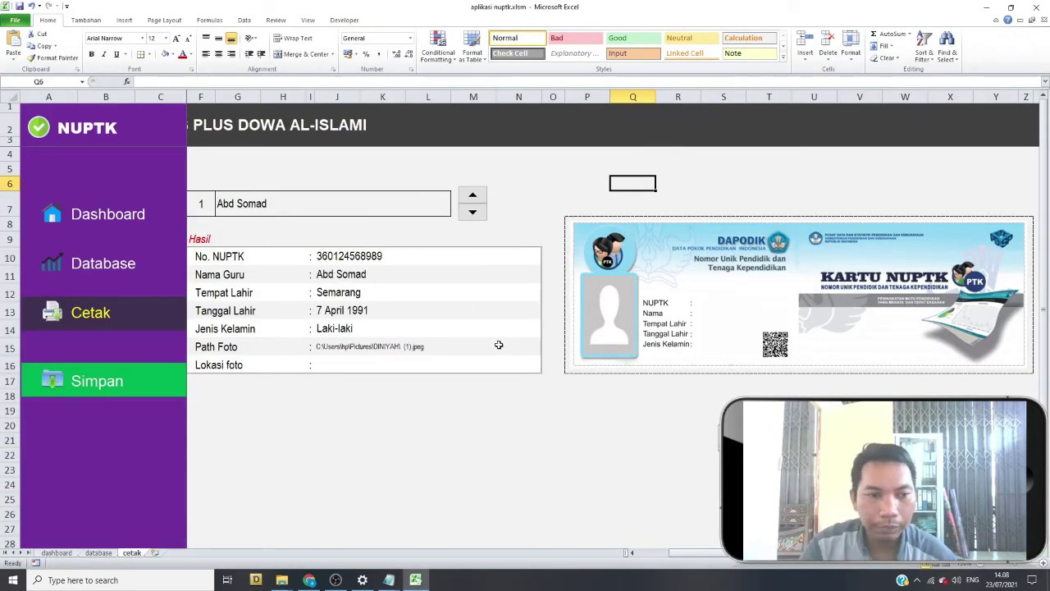
scroll(720, 558, "left", 3)
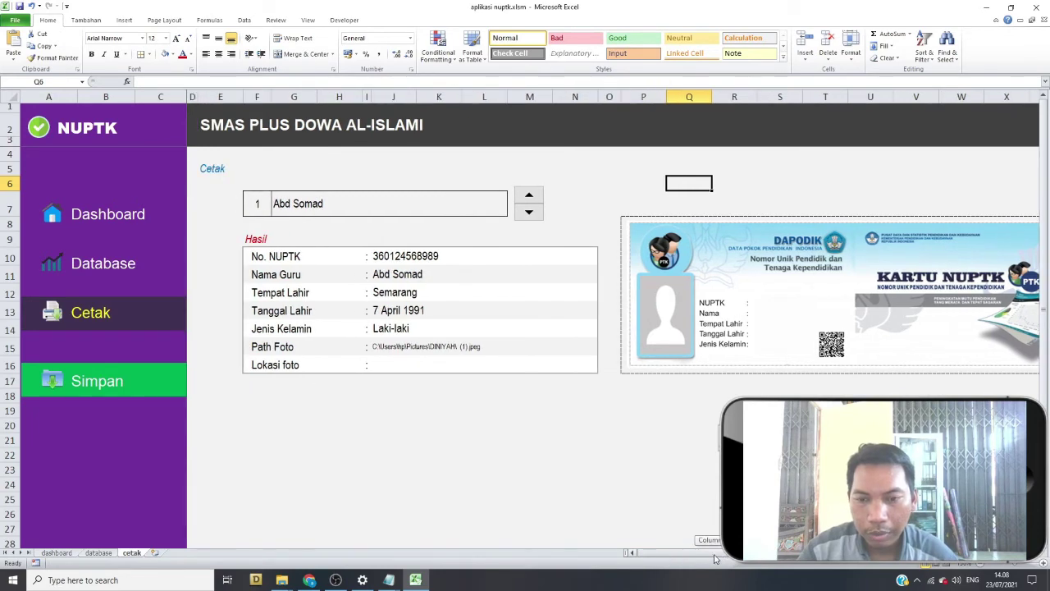
scroll(721, 558, "right", 3)
scroll(722, 559, "up", 2, "ctrl")
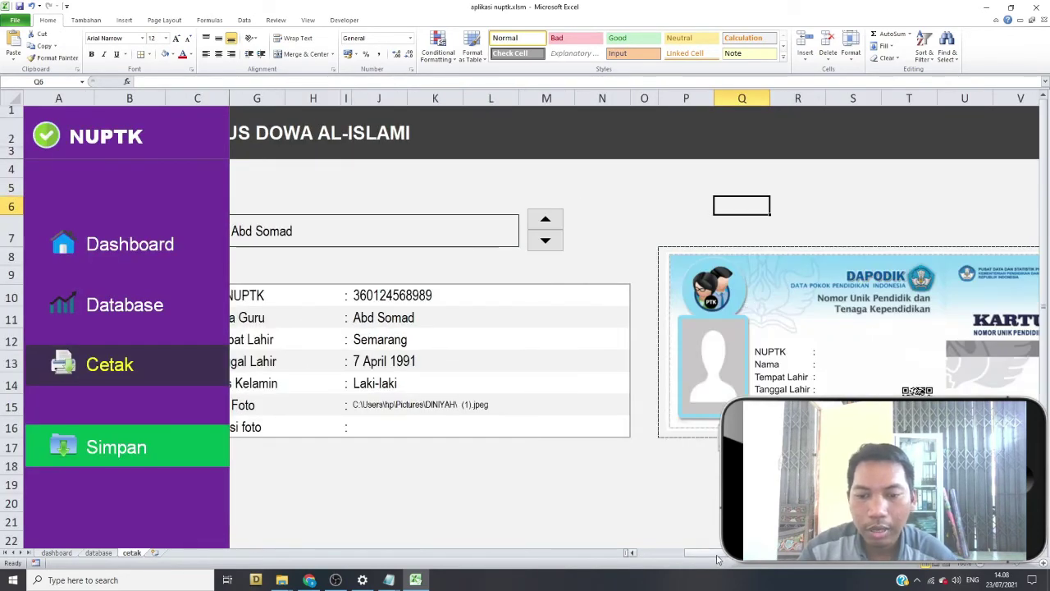
scroll(717, 559, "right", 3)
scroll(535, 313, "up", 1, "ctrl")
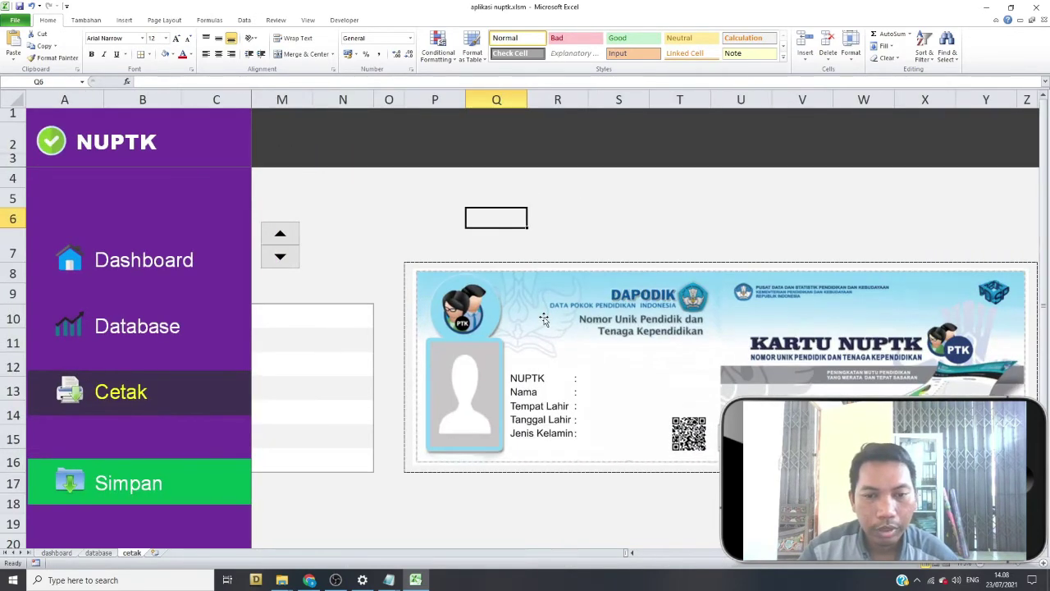
scroll(535, 313, "down", 1)
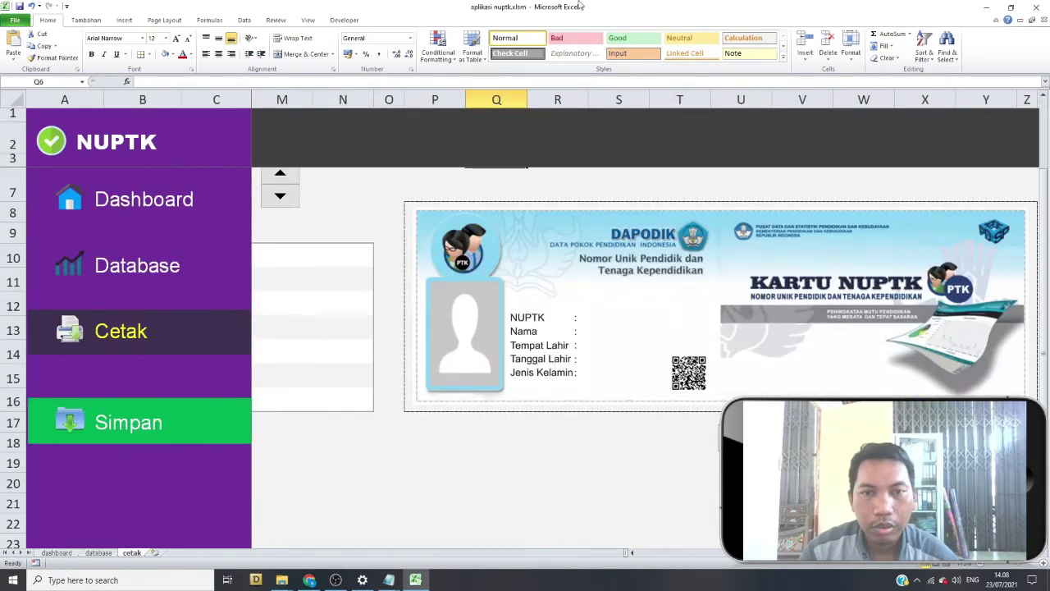
- Draw a text box below the card containing the text NUPTK and make it shorter
left_click(126, 20)
left_click(521, 47)
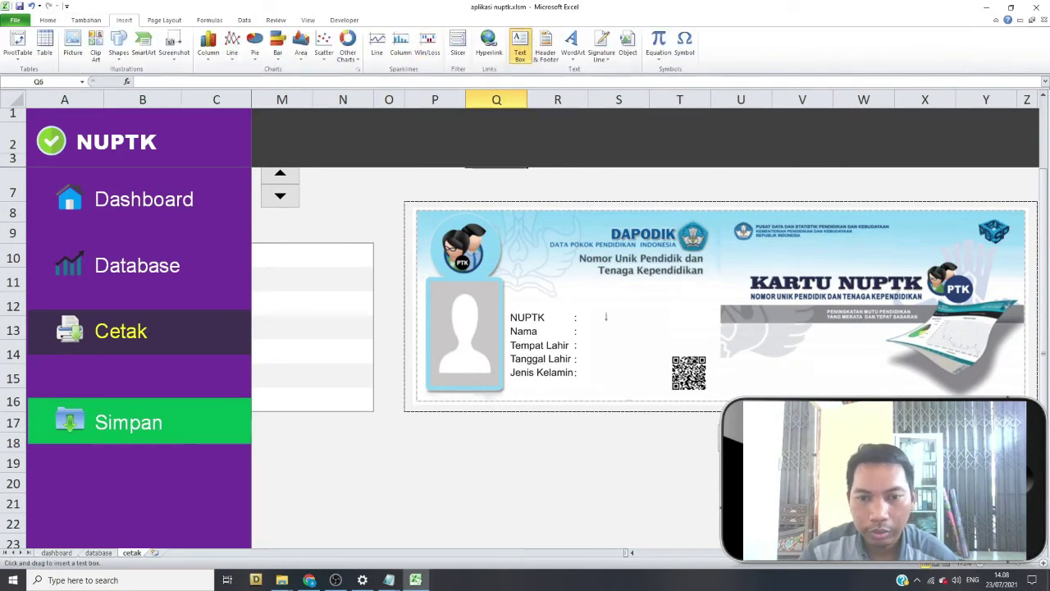
left_click_drag(664, 329, 698, 330)
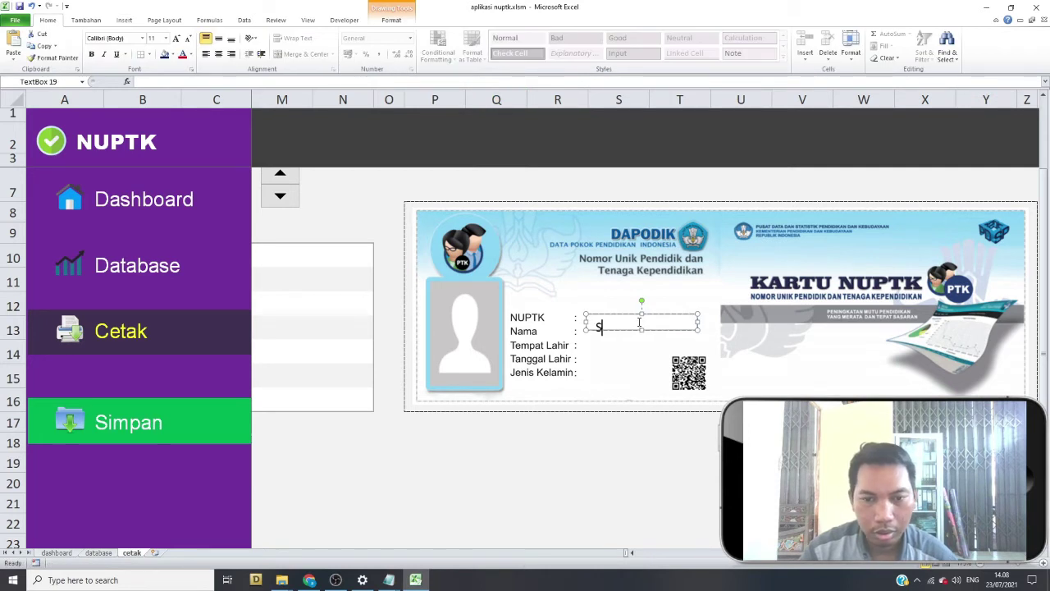
key("Escape")
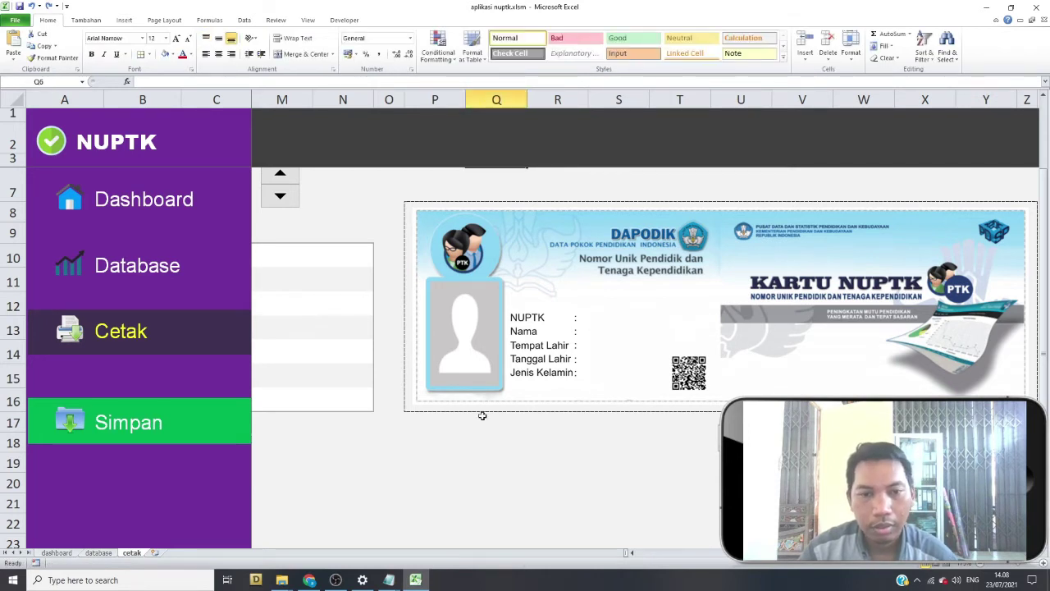
left_click(123, 20)
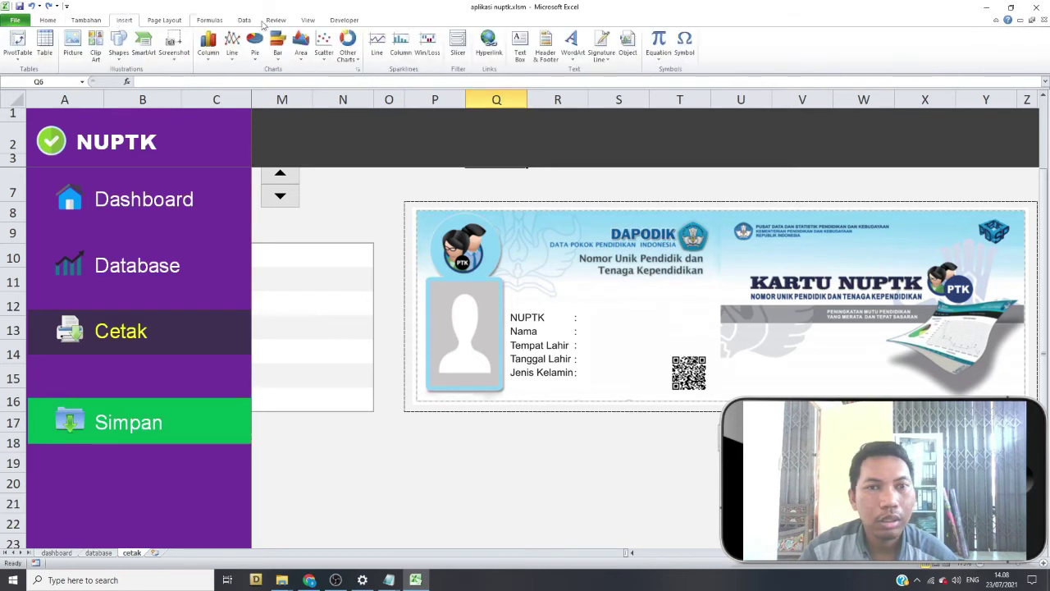
left_click(521, 47)
mouse_move(521, 470)
left_mouse_down()
mouse_move(712, 468)
mouse_move(718, 502)
left_mouse_up()
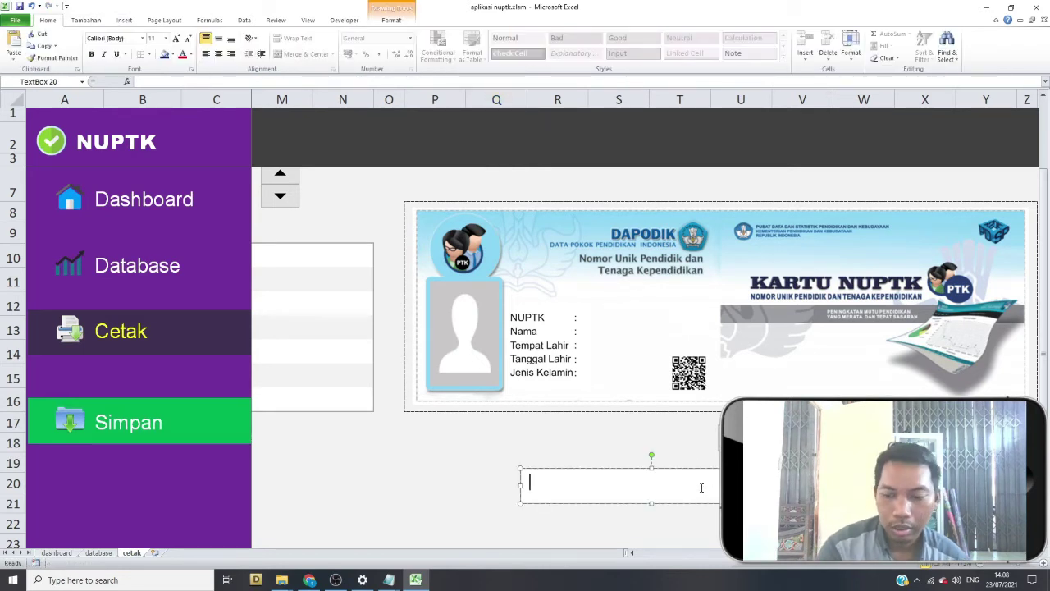
type("Nu")
key("BackSpace")
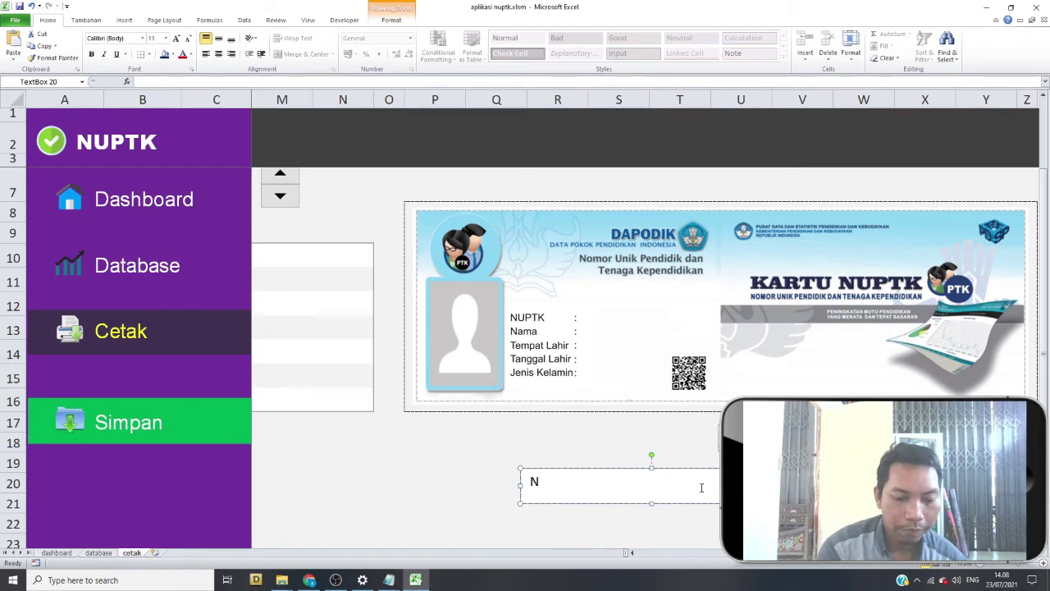
type("PTK")
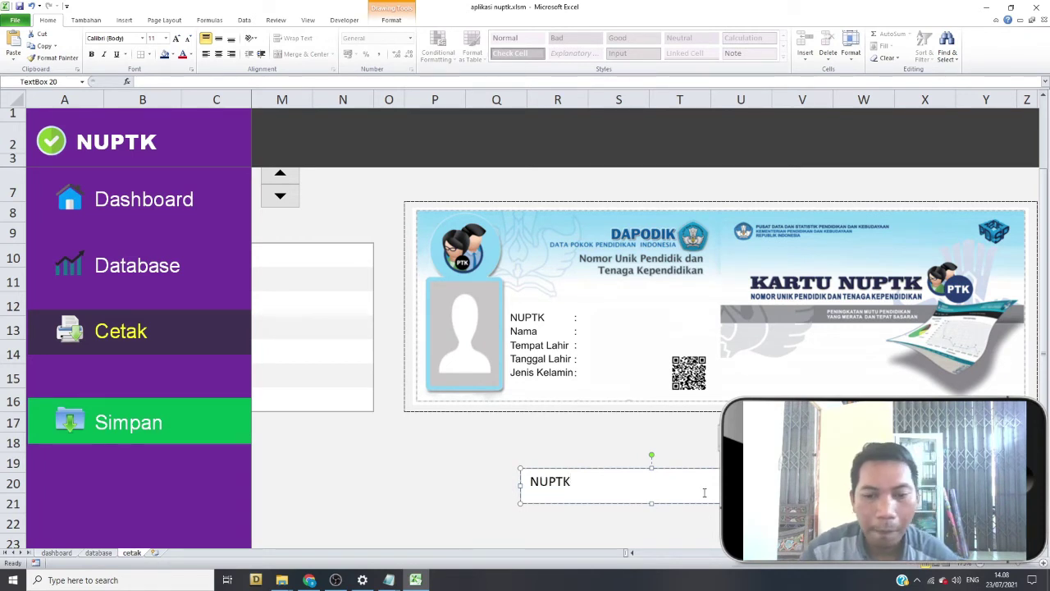
left_click_drag(650, 505, 650, 492)
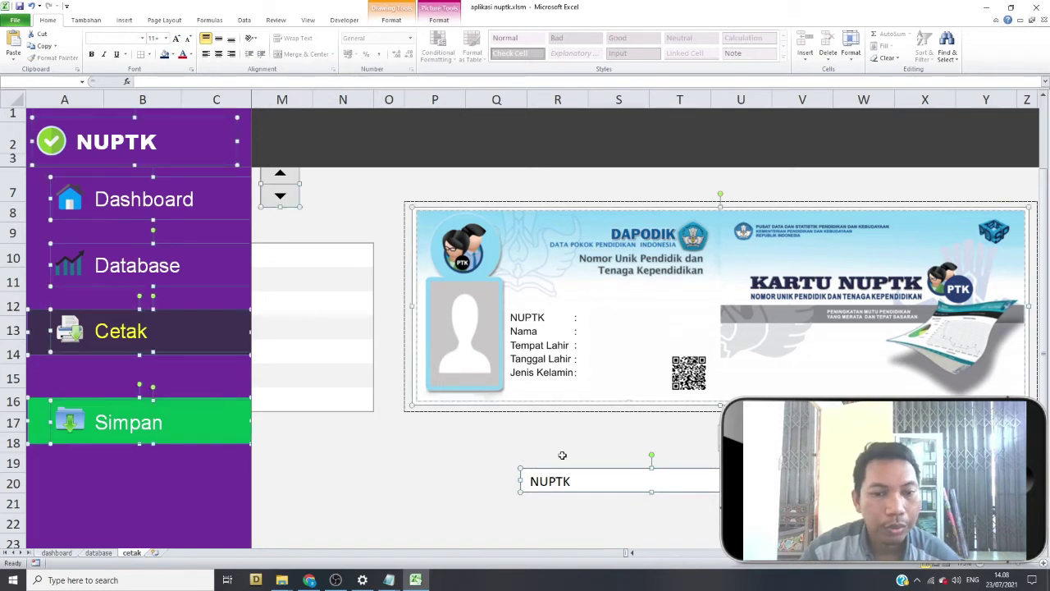
- Format NUPTK as Arial Narrow size 9 and move the box beside the NUPTK label
double_click(576, 481)
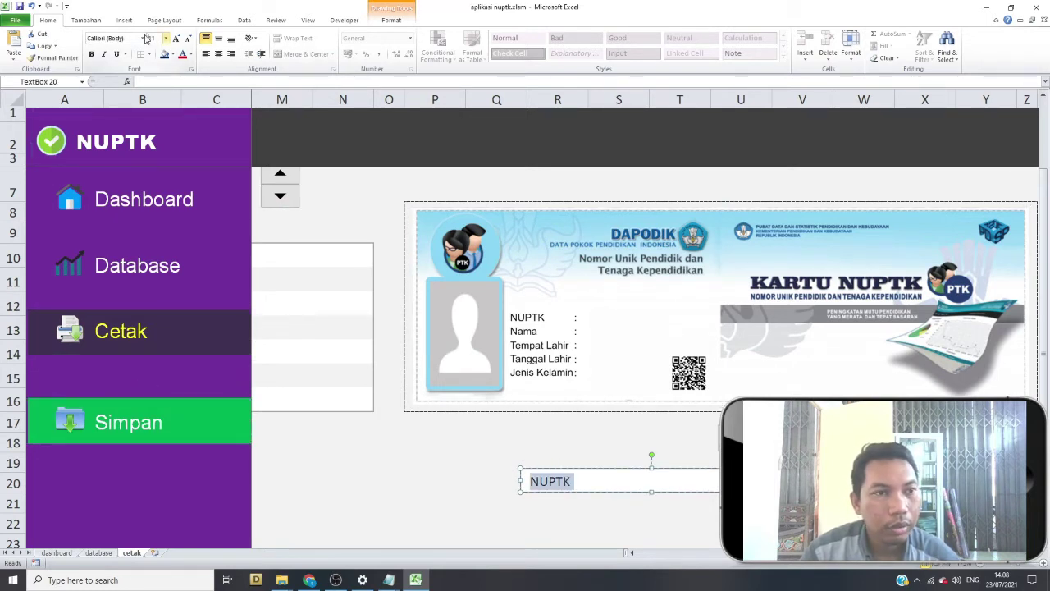
type("Arial Narrow")
key("Return")
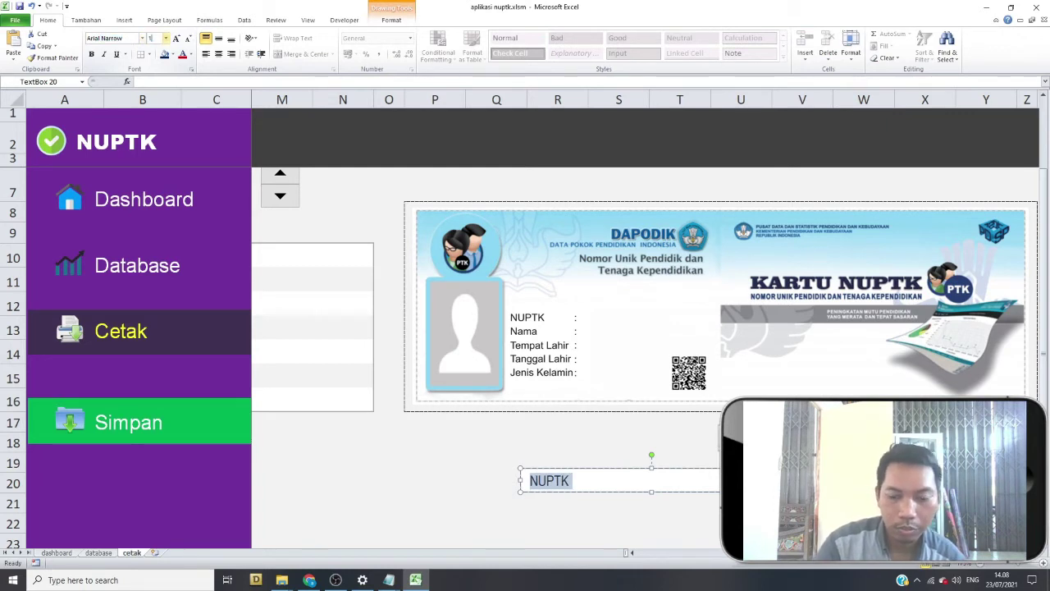
key("ctrl+shift+comma")
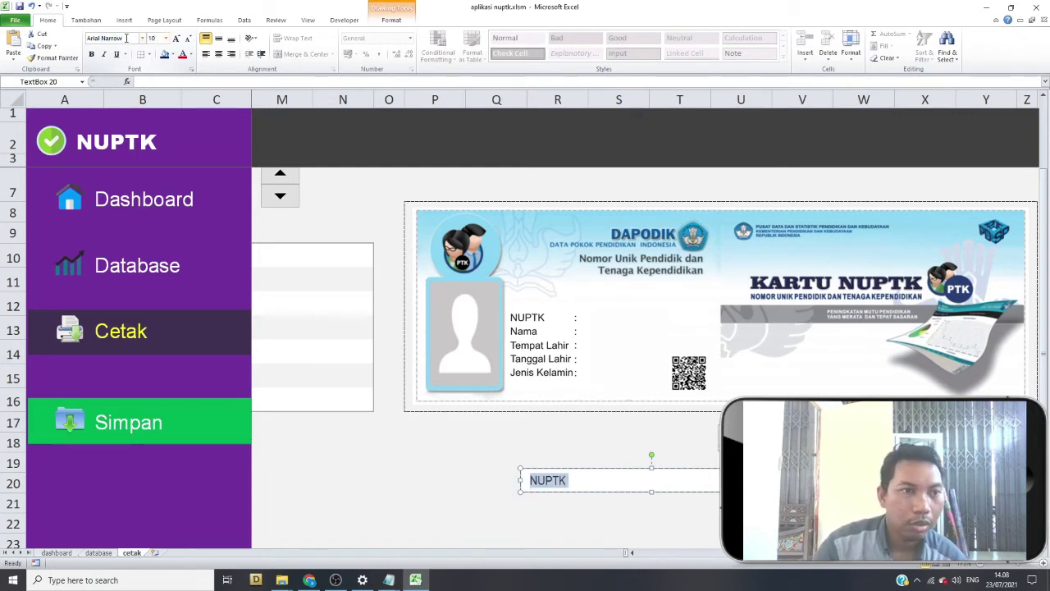
key("ctrl+shift+comma")
key("ctrl+shift+comma")
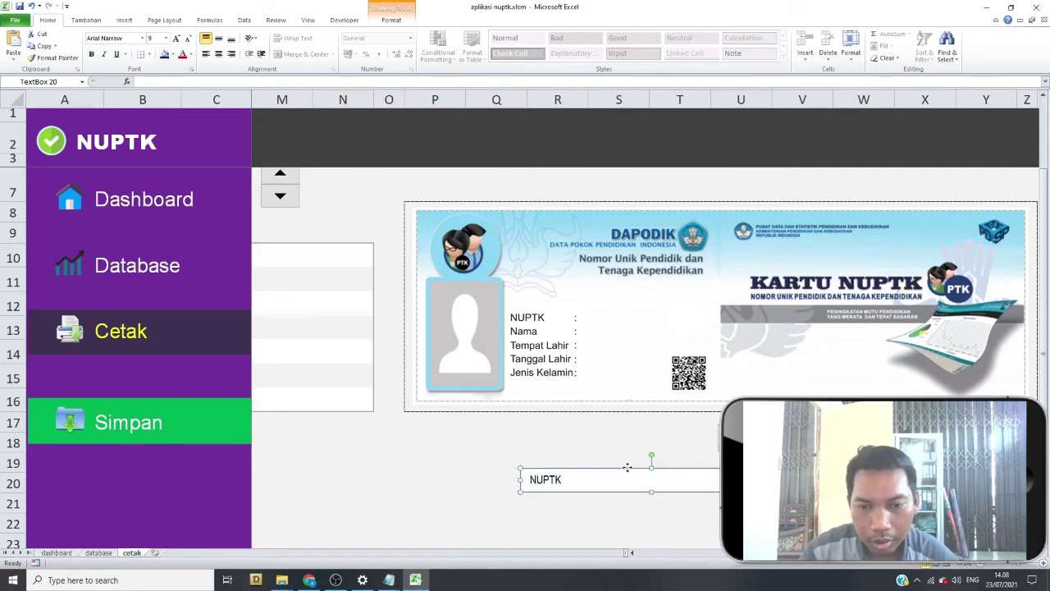
left_click_drag(627, 467, 687, 308)
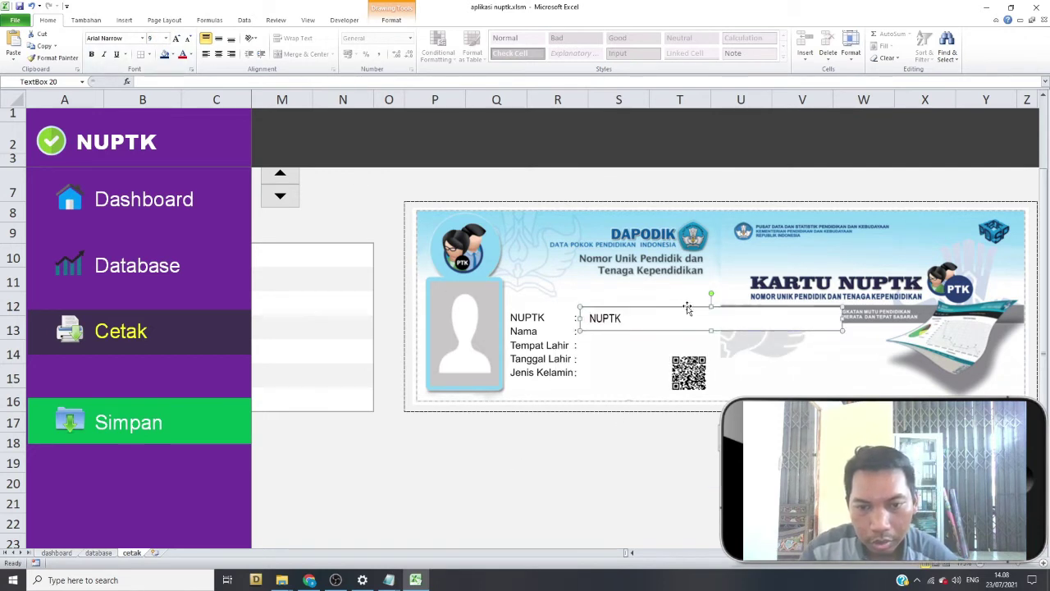
left_click_drag(711, 331, 710, 325)
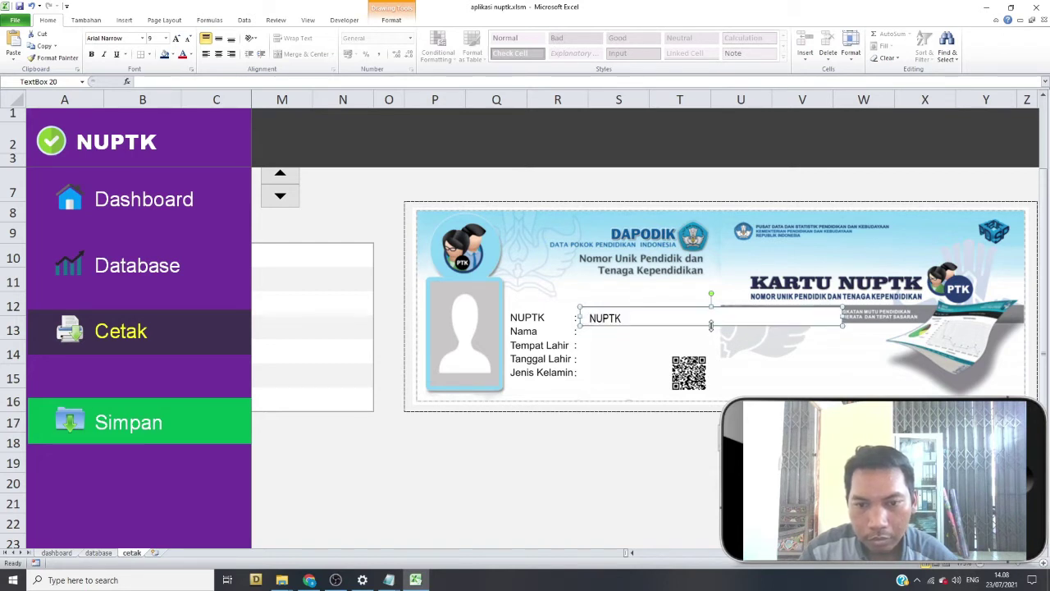
- Raise the NUPTK text within its box and narrow the box to end mid-card
left_click(391, 20)
left_click(550, 37)
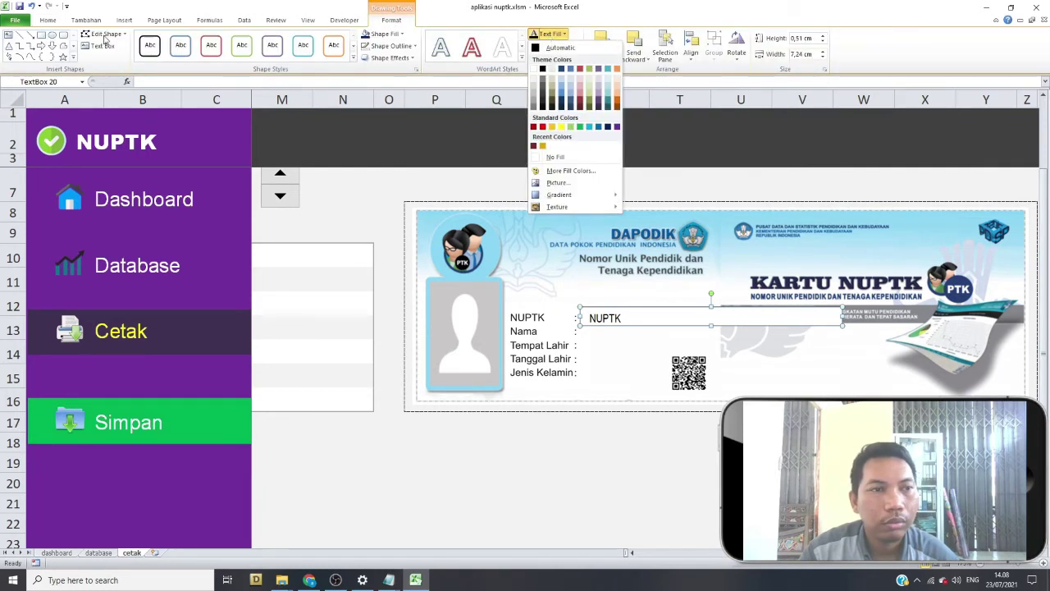
left_click(47, 20)
left_click(218, 38)
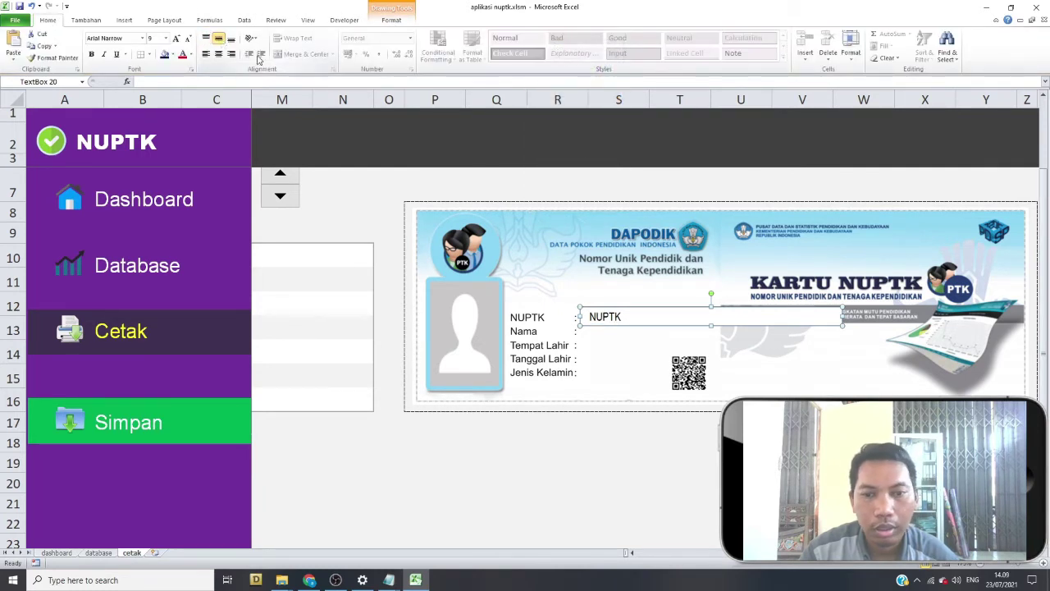
left_click_drag(842, 316, 714, 317)
left_click(697, 438)
- Set the NUPTK text box's Shape Outline to No Outline
left_click(606, 326)
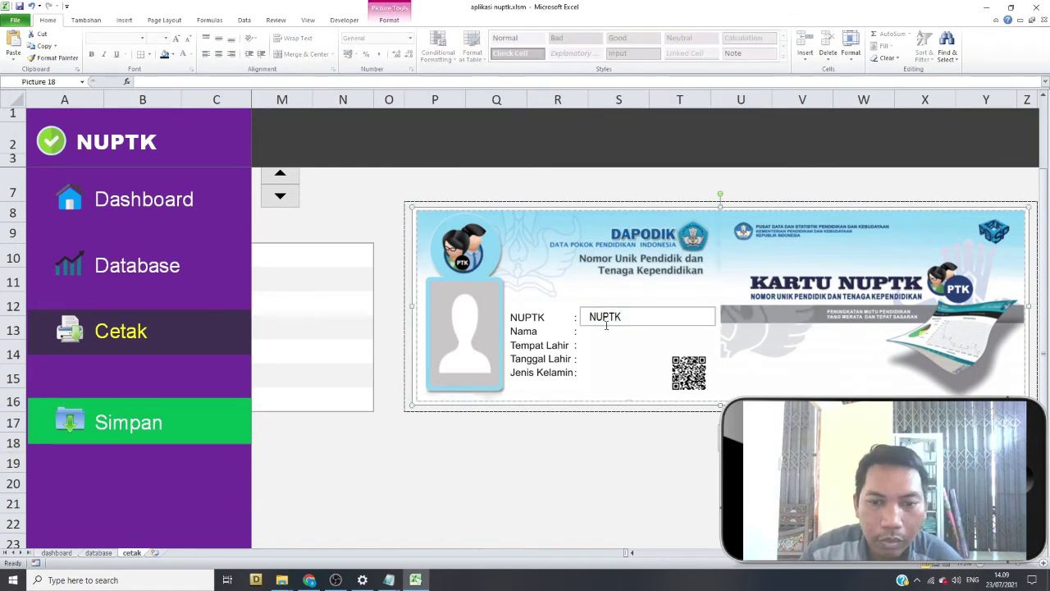
left_click(603, 316)
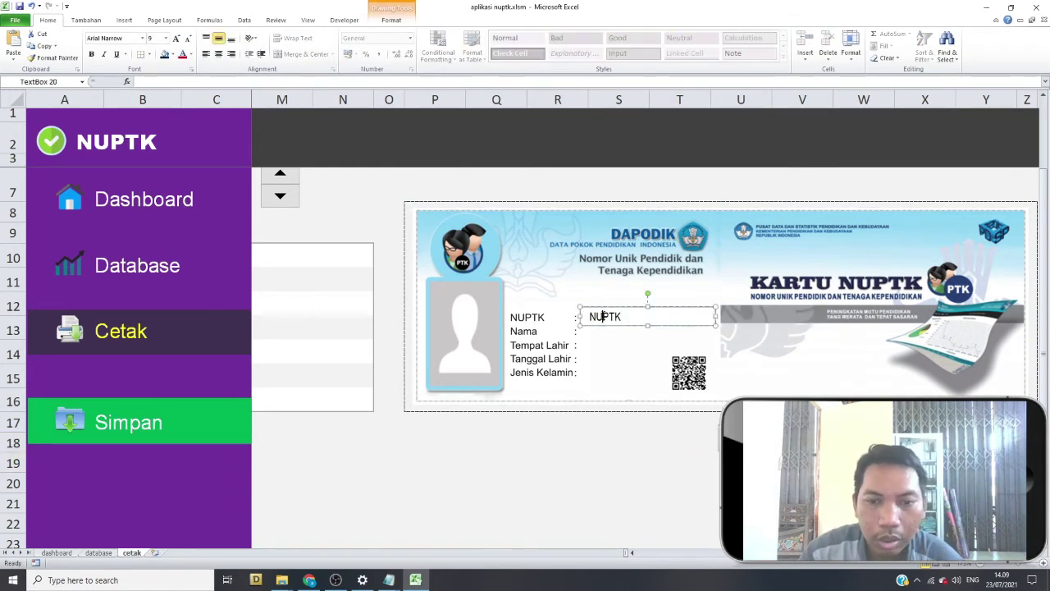
left_click(402, 22)
left_click(392, 46)
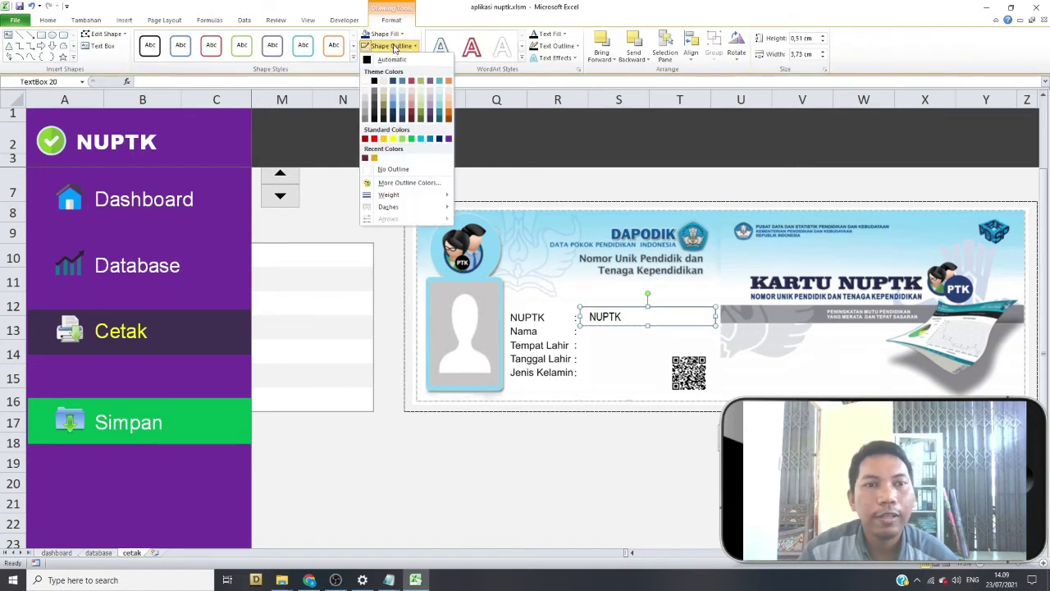
left_click(393, 169)
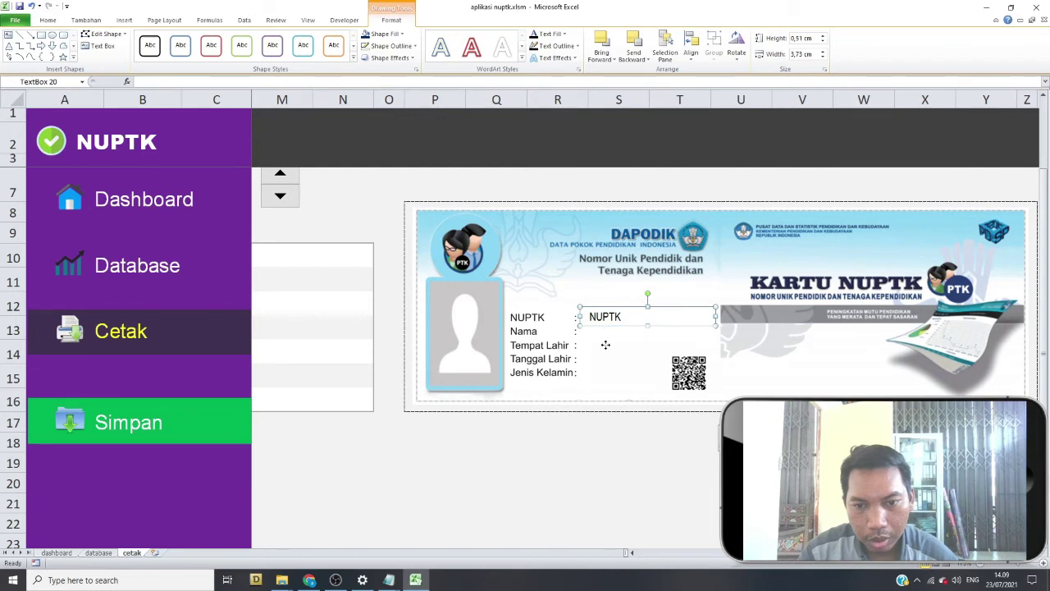
- Copy the NUPTK box onto the other label rows and nudge the Nama copy into place
right_click(606, 345)
left_click(625, 365)
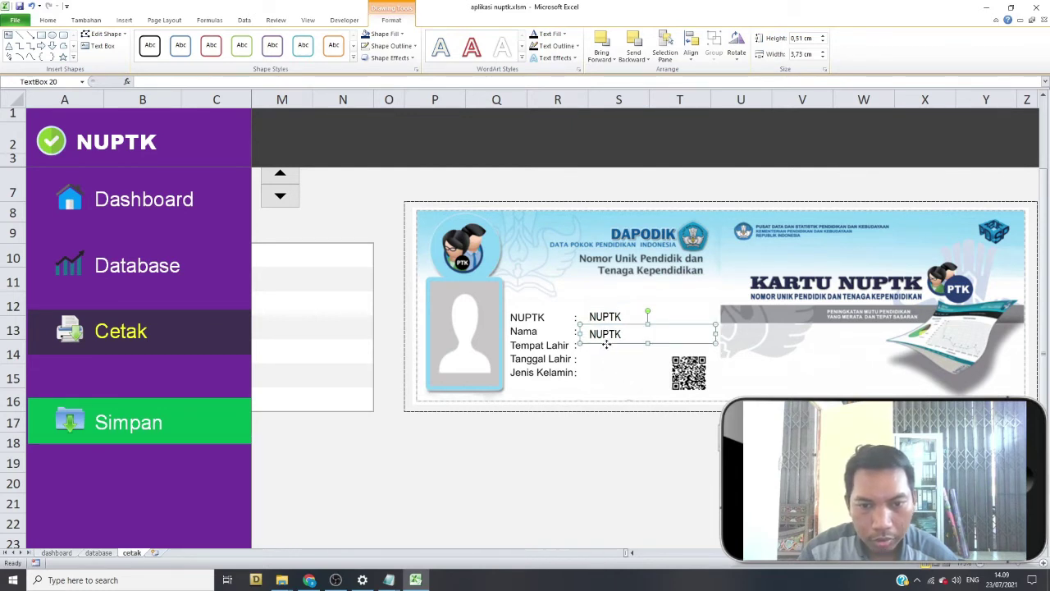
left_click_drag(607, 333, 611, 382)
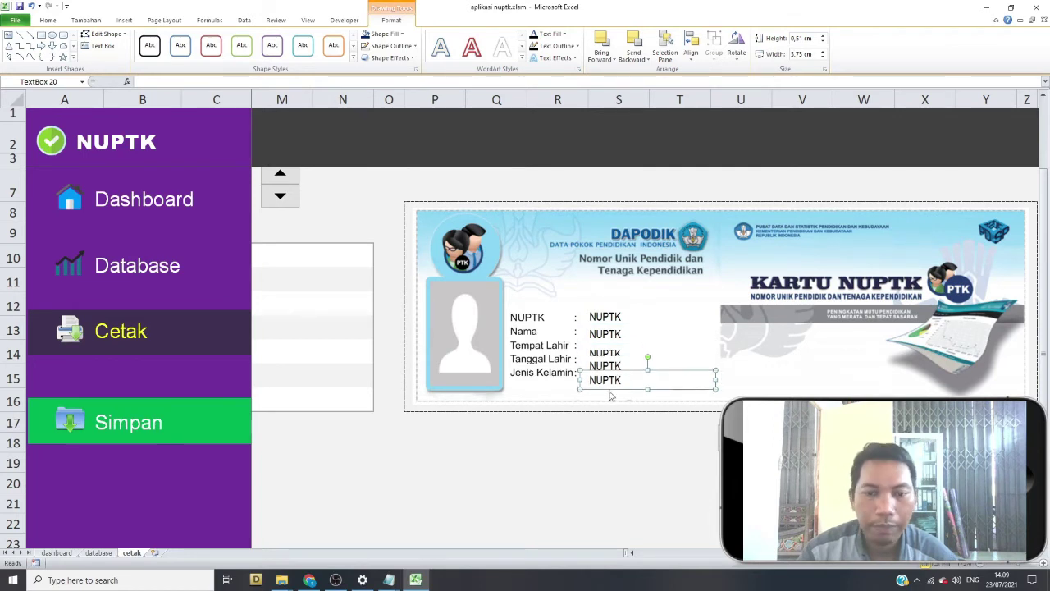
left_click(615, 443)
left_click(595, 334)
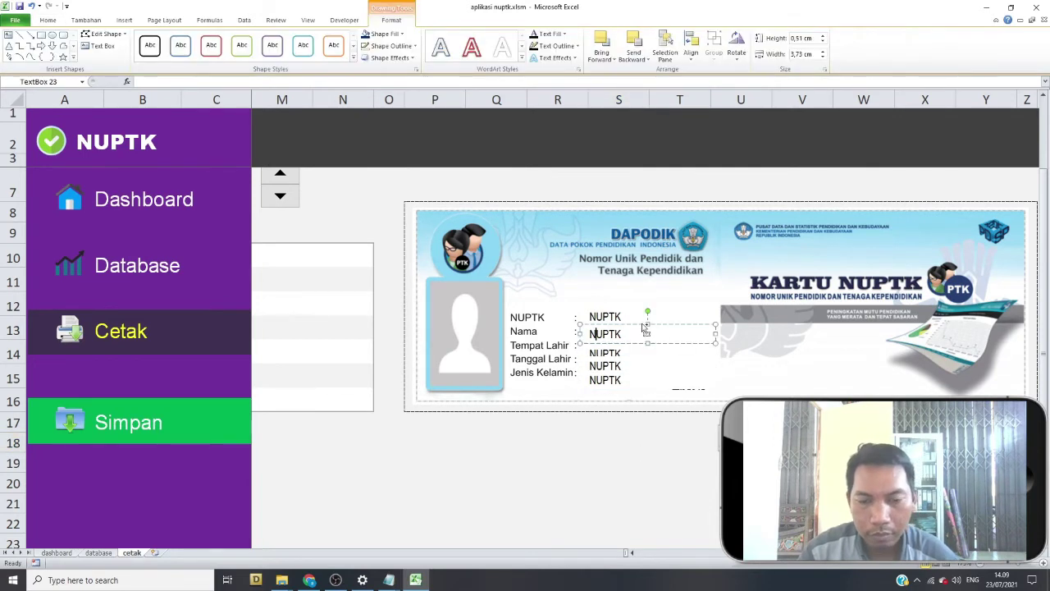
scroll(691, 347, "up", 2)
scroll(697, 369, "right", 2)
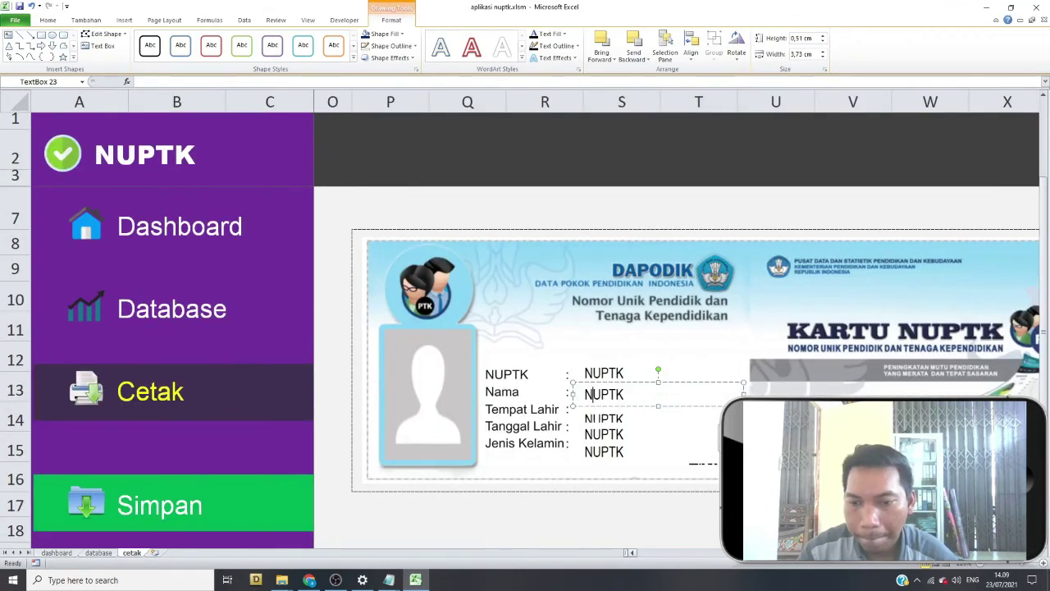
scroll(697, 369, "up", 1)
left_click(716, 478)
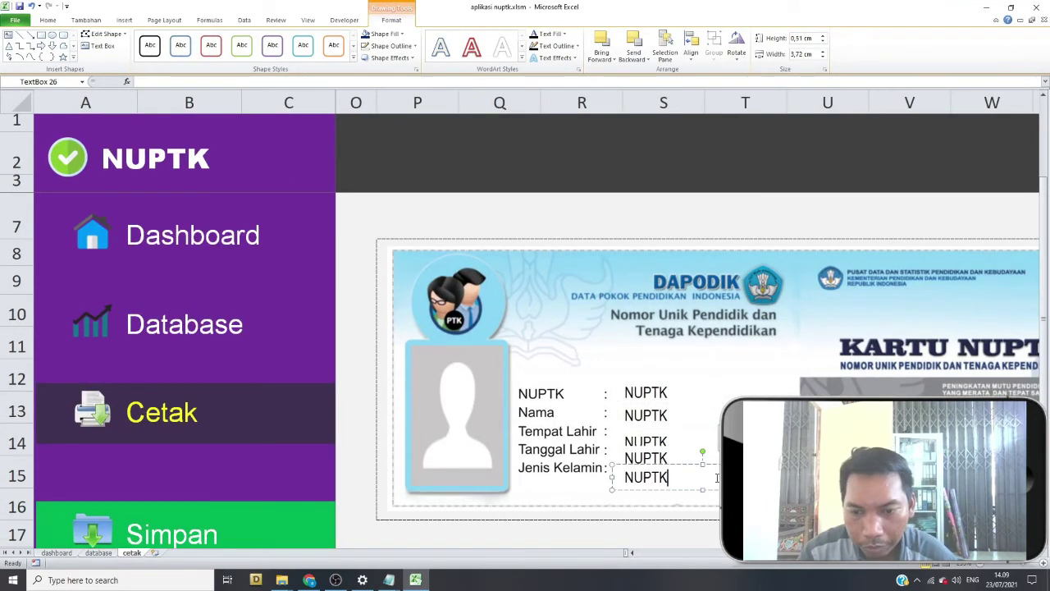
left_click(640, 440)
left_click(647, 392)
left_click(644, 416)
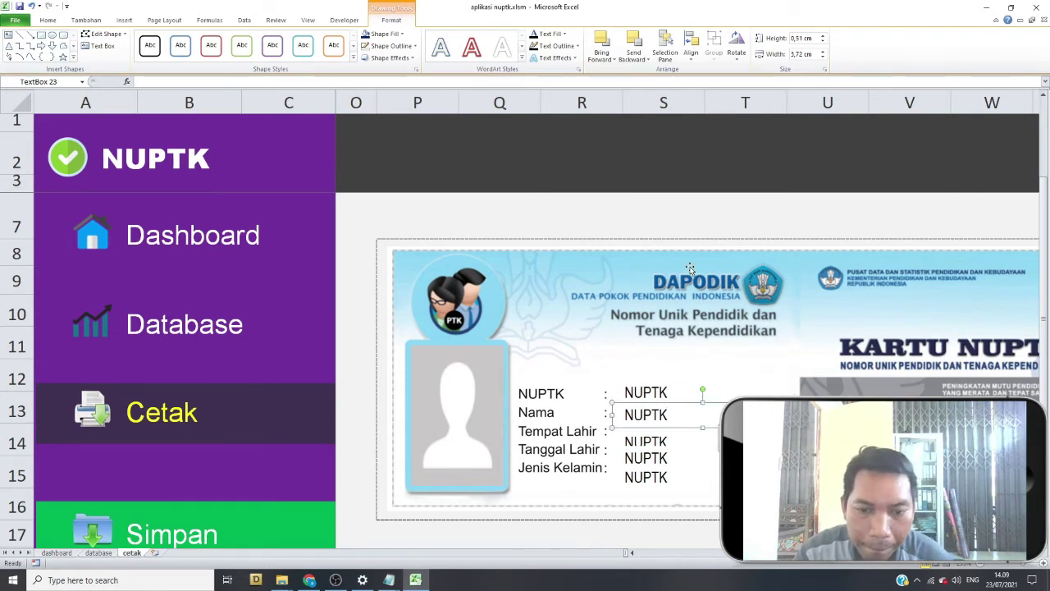
key("Up")
key("Up")
key("Up")
key("Left")
key("Left")
key("Left")
key("Left")
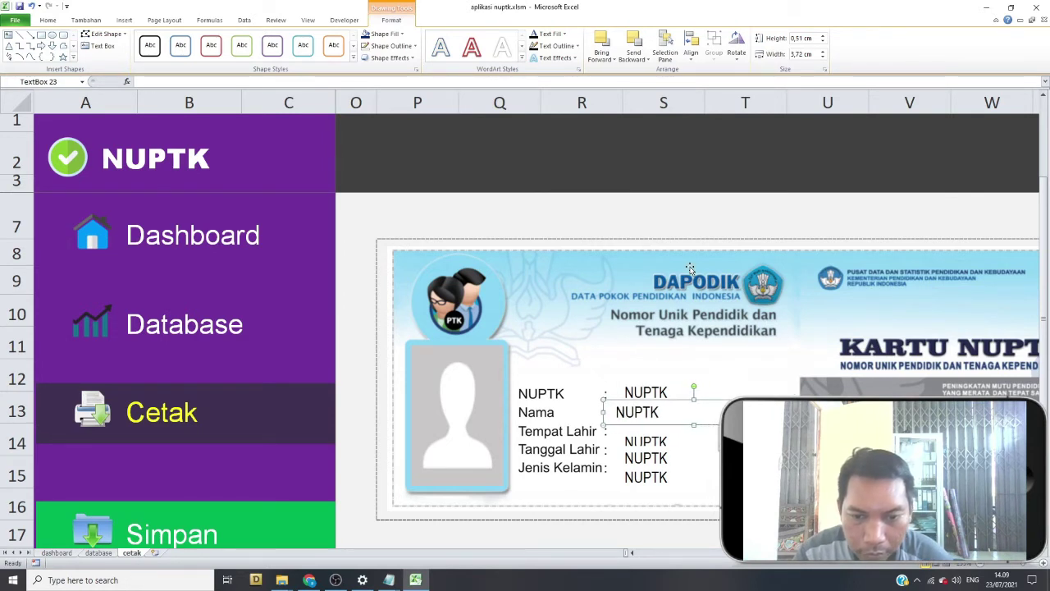
key("Left")
key("Left")
key("Left")
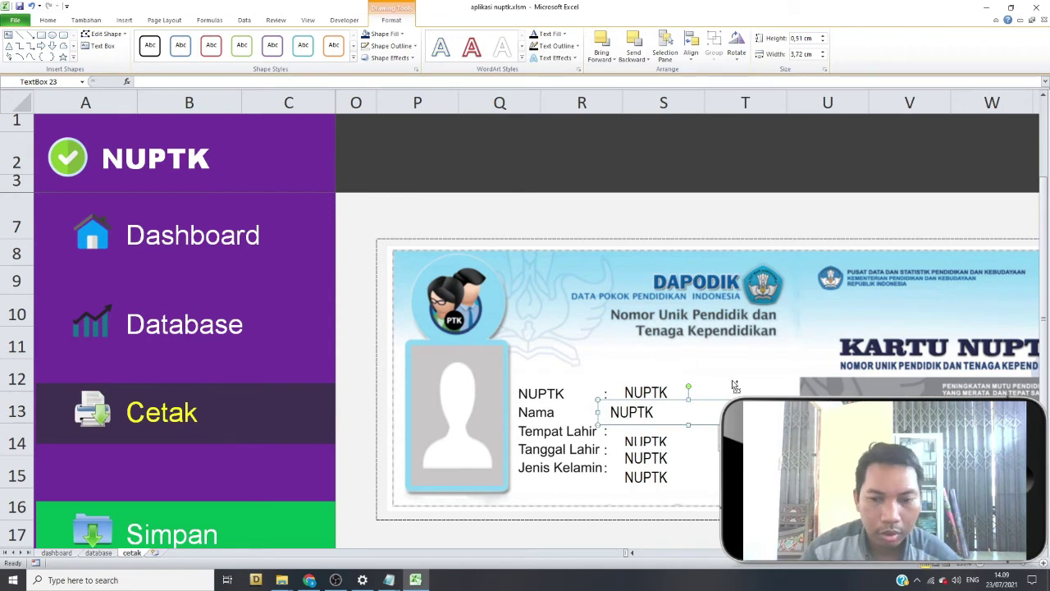
- Delete the extra NUPTK placeholders on the Tempat Lahir, Tanggal Lahir and Jenis Kelamin rows
left_click(624, 392)
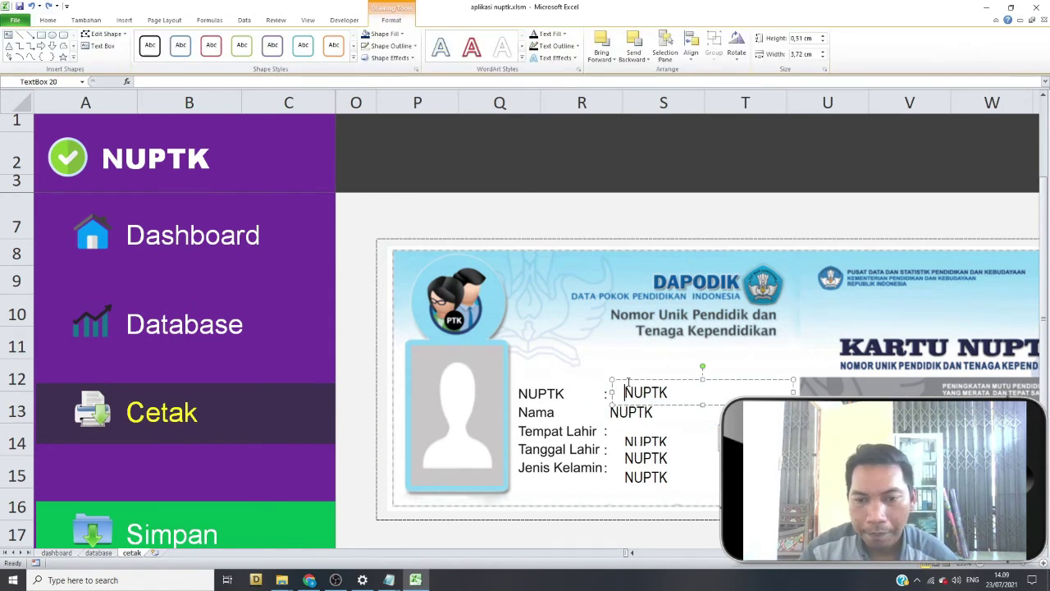
left_click(626, 382)
key("Delete")
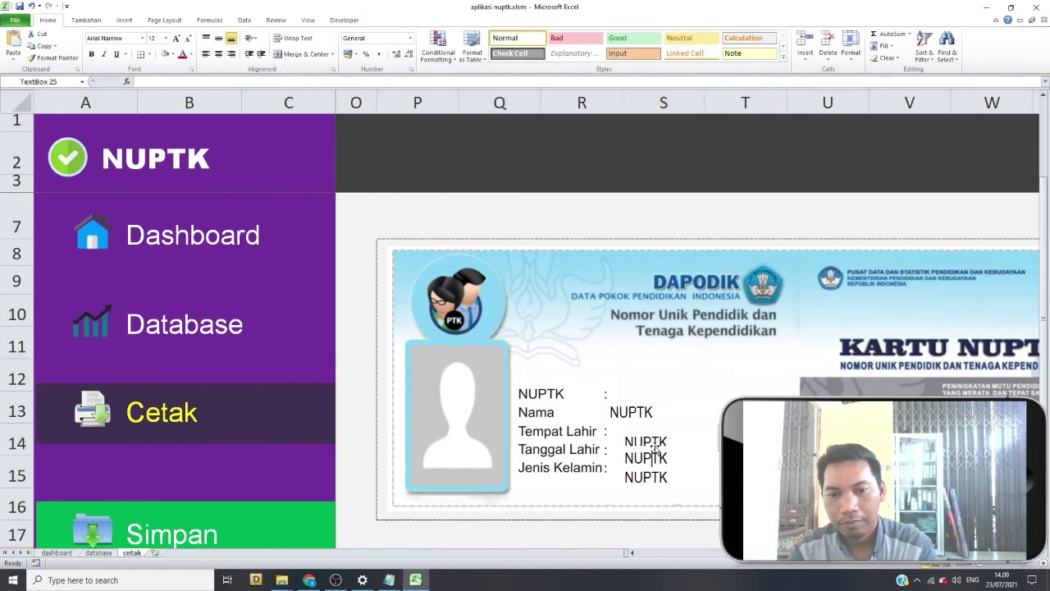
left_click(652, 435)
left_click(652, 436)
key("Delete")
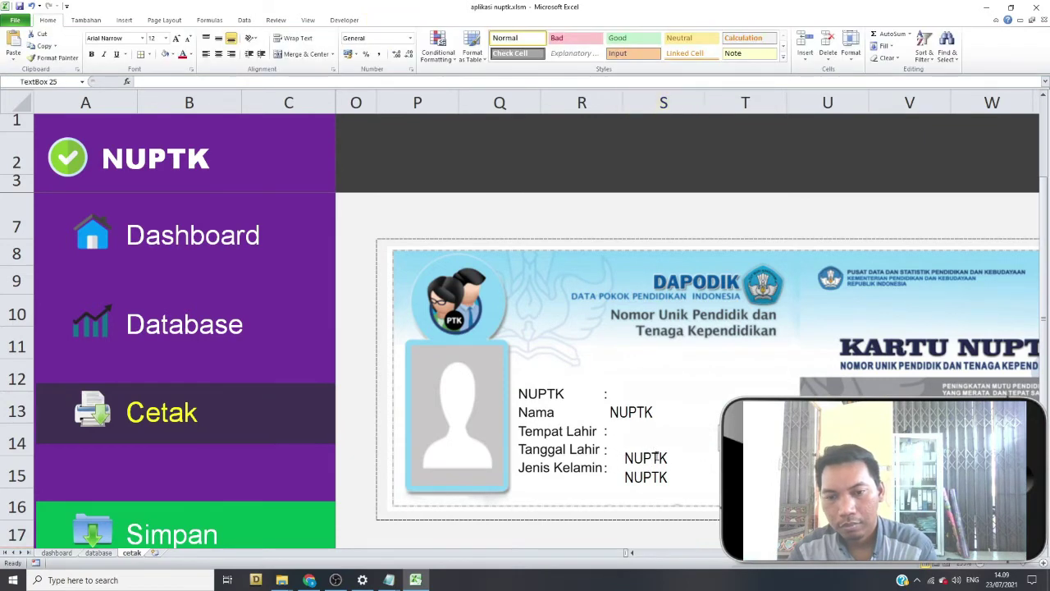
left_click(652, 447)
key("Delete")
left_click(654, 472)
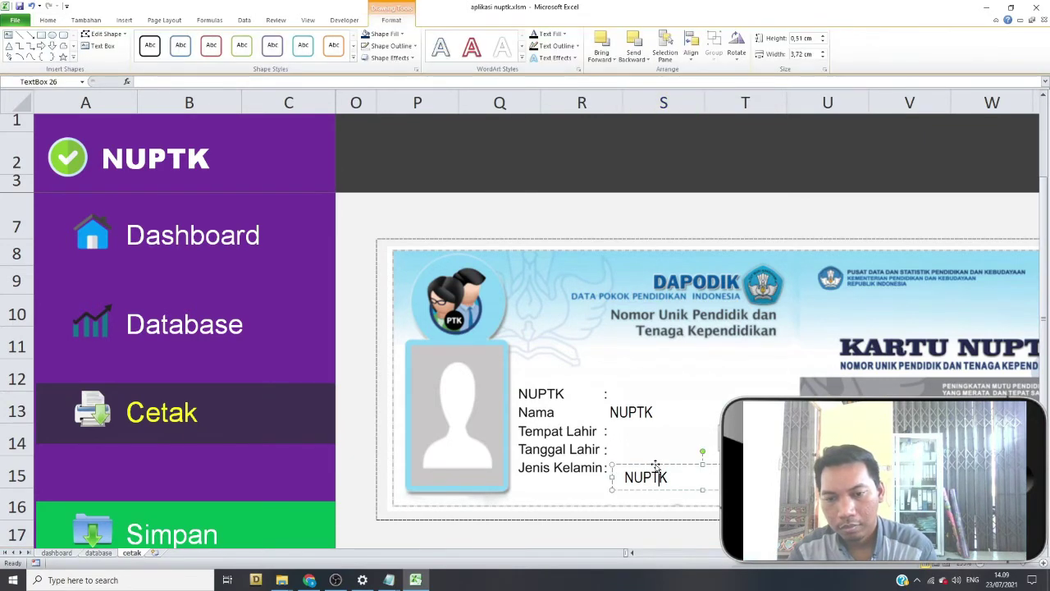
key("Delete")
left_click(644, 410)
left_click(644, 410)
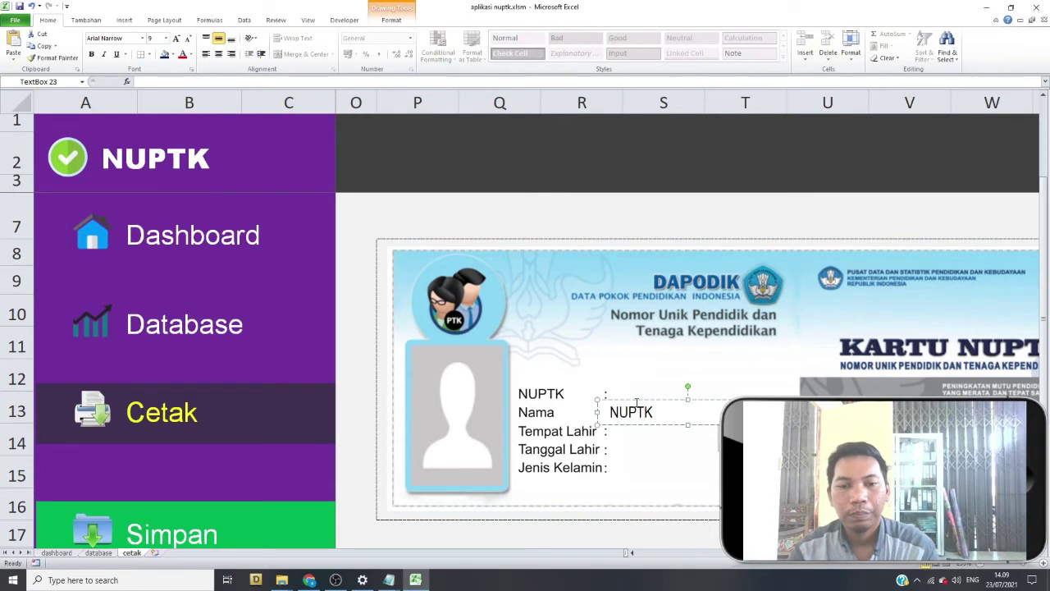
- Give the remaining NUPTK box No Fill and move it up onto the NUPTK row
left_click(391, 20)
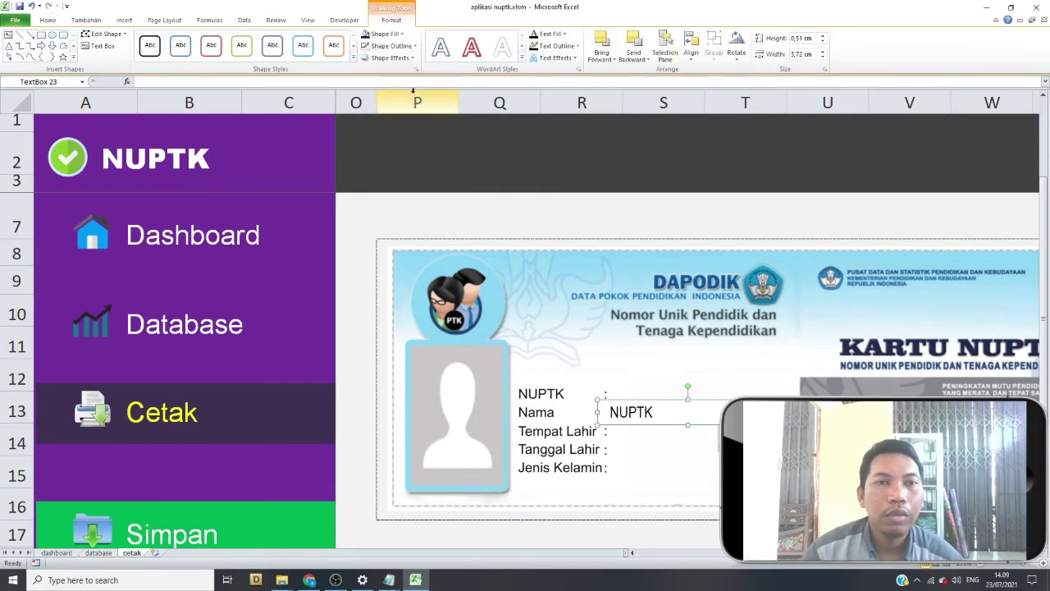
left_click(382, 33)
left_click(384, 157)
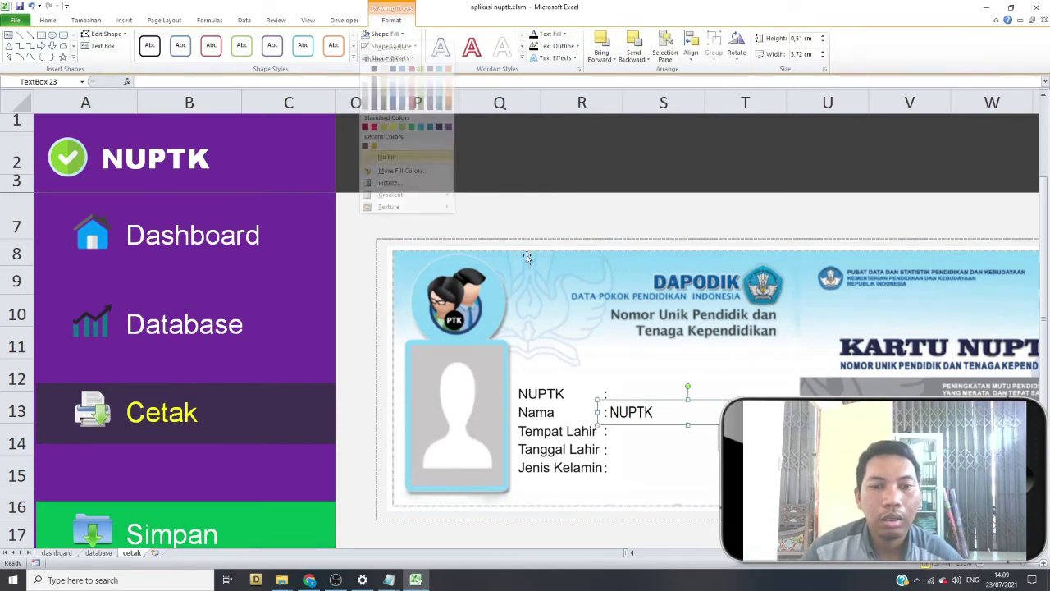
key("Up")
key("Up")
key("Up")
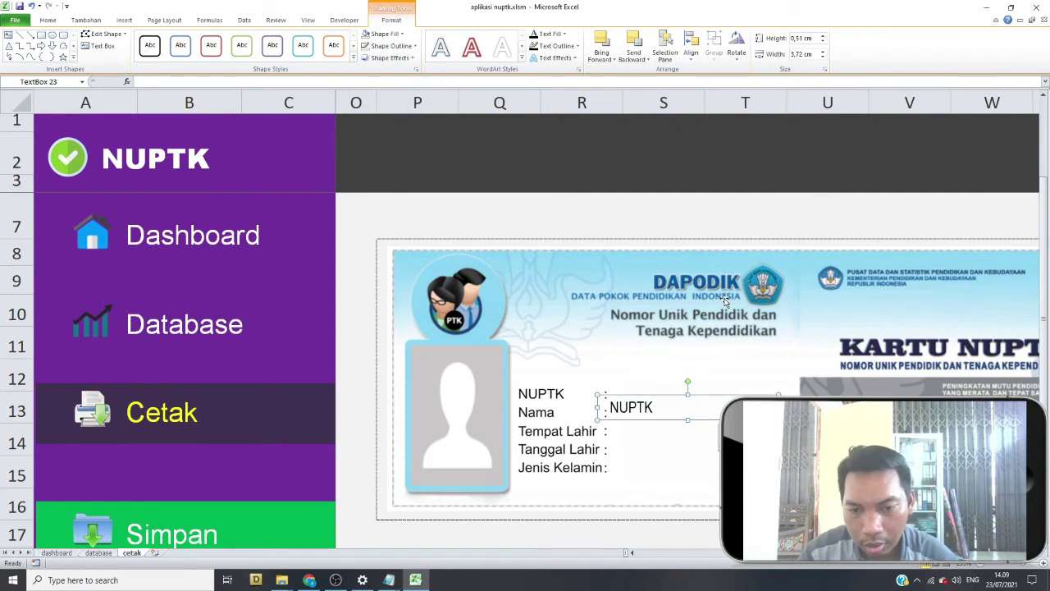
key("Up")
key("Up")
key("Up")
key("Up")
key("Up")
key("Up")
key("Up")
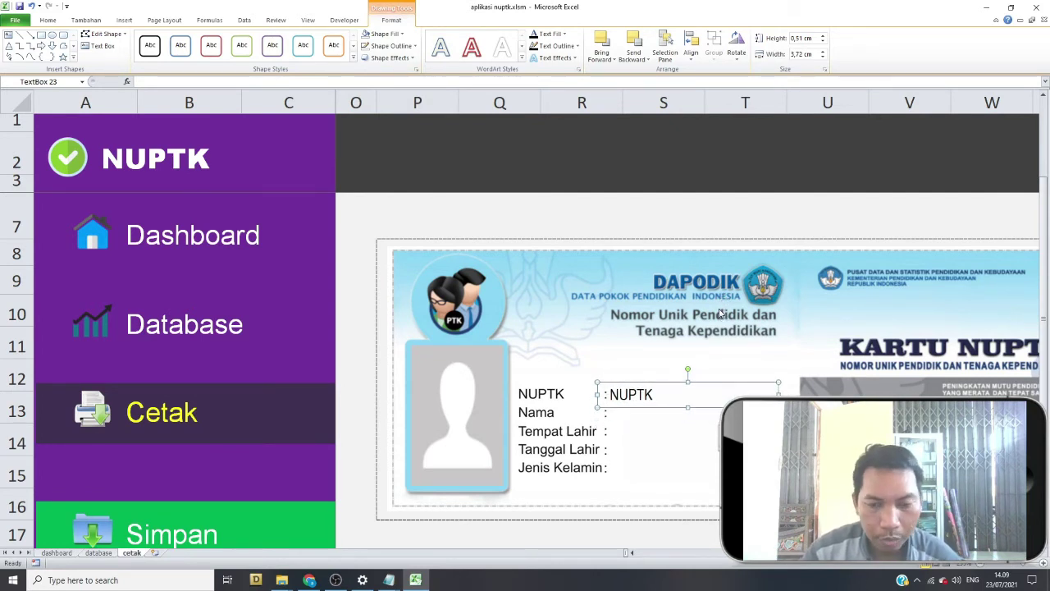
- Duplicate the value box with Ctrl+D onto the Nama and Tempat Lahir rows, aligned after the colon
key("ctrl+d")
key("Left")
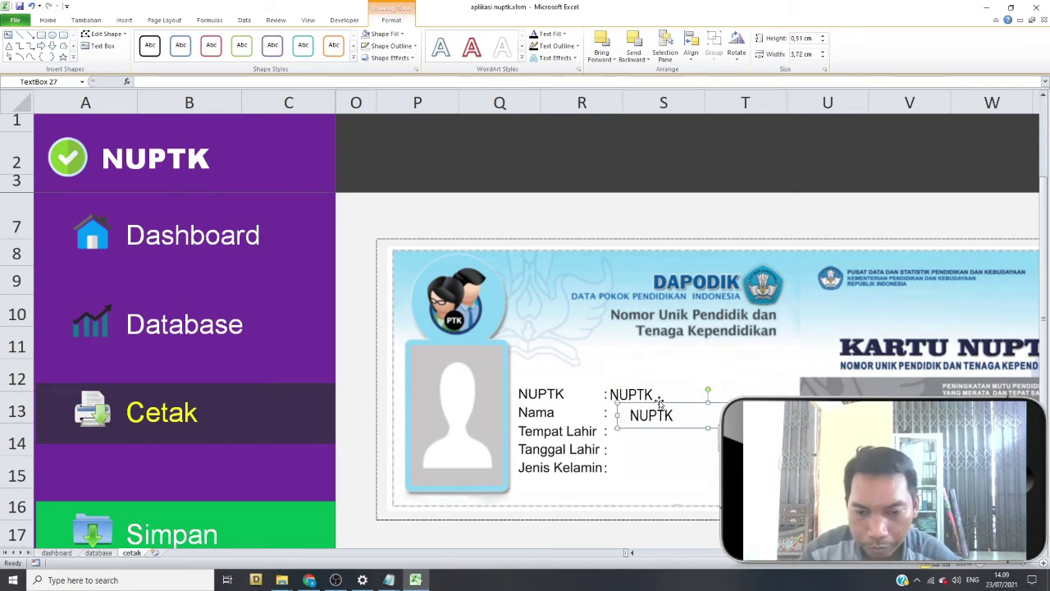
key("Left")
key("Left")
key("Left")
key("Left")
key("Left")
key("Up")
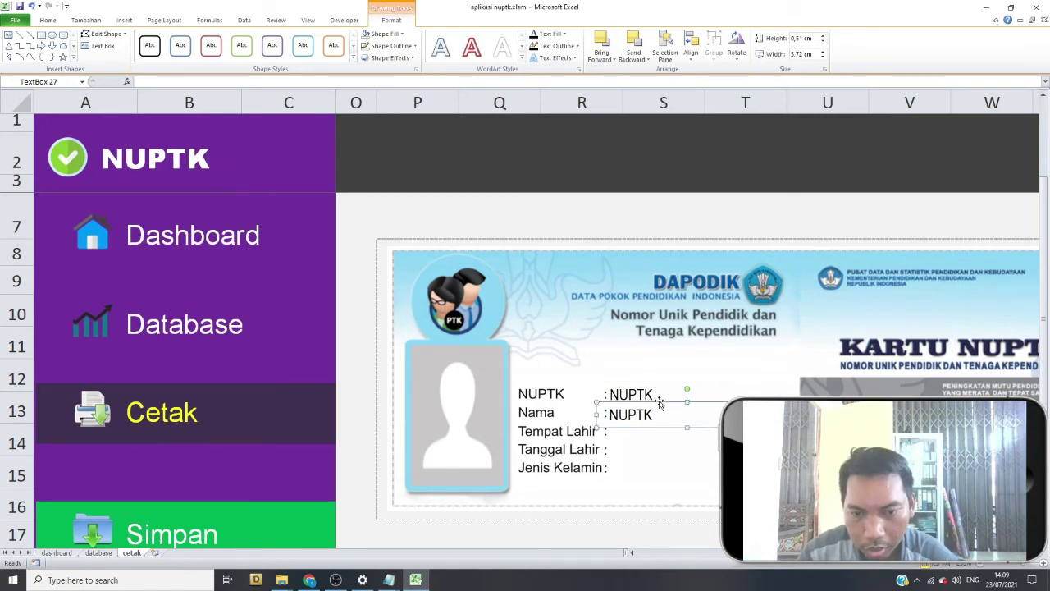
key("Up")
key("Up")
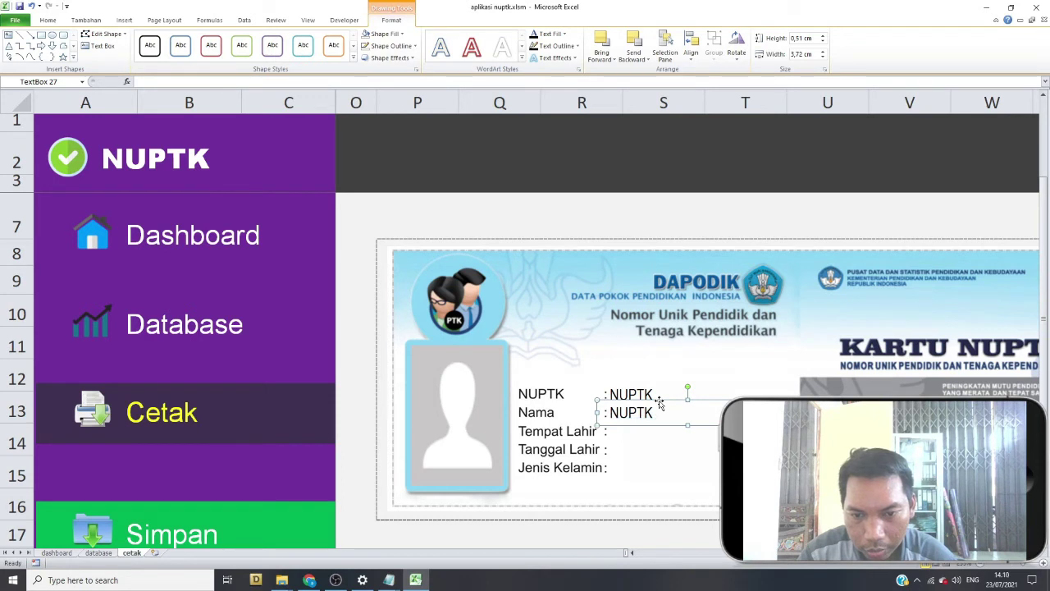
key("ctrl+d")
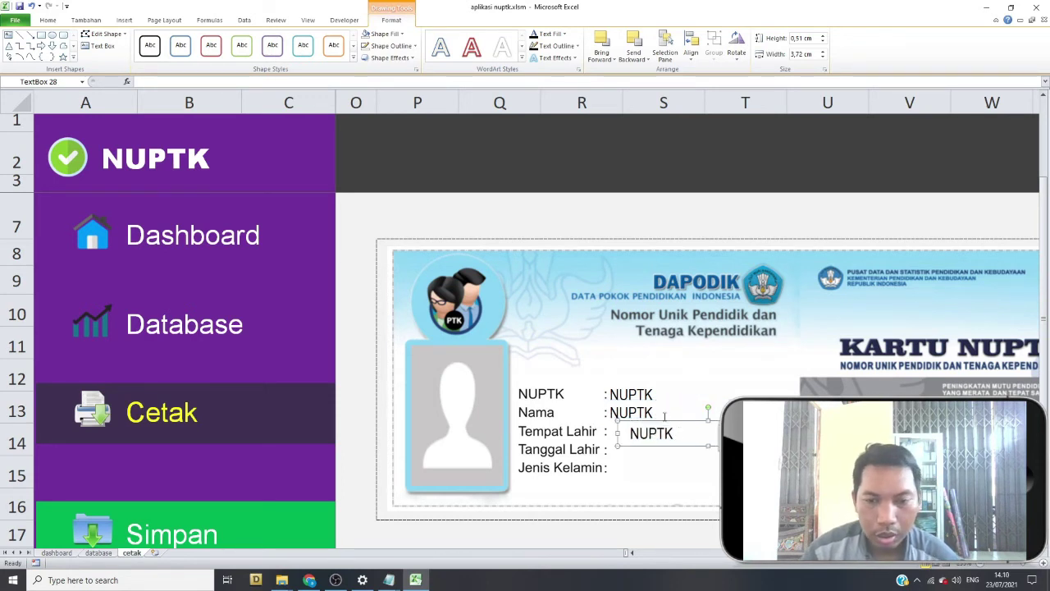
key("Left")
key("Left")
key("Left")
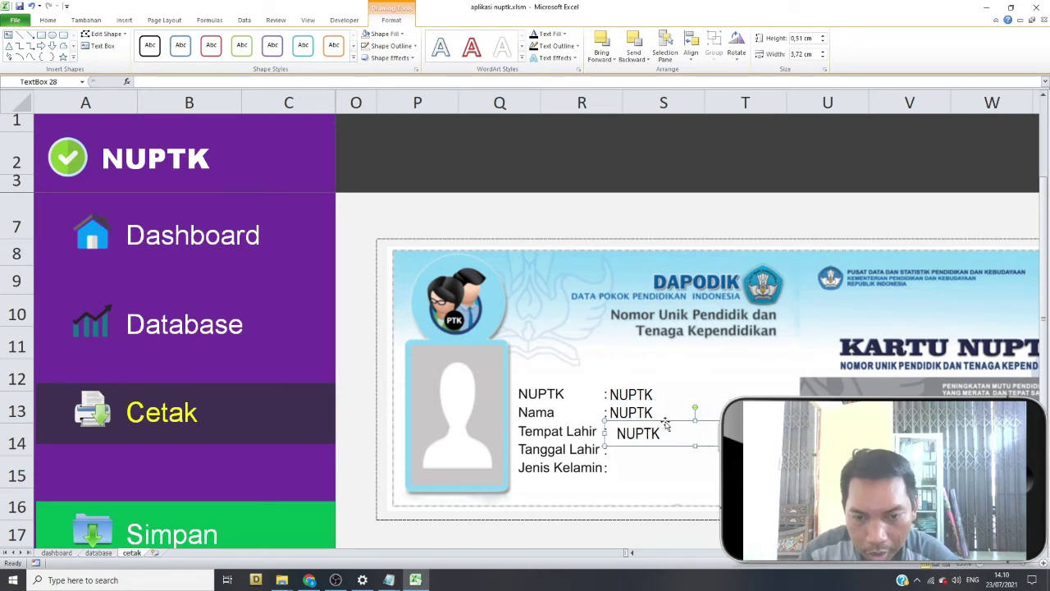
key("Left")
key("Left")
key("Up")
key("Up")
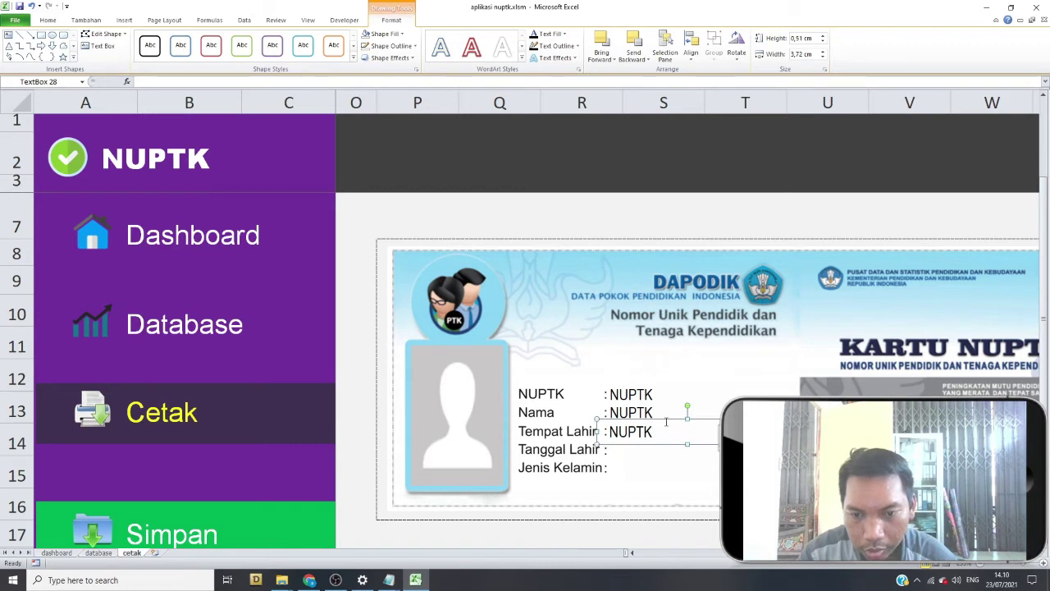
- Duplicate the value box onto the Tanggal Lahir row and fine-tune its position
key("ctrl+d")
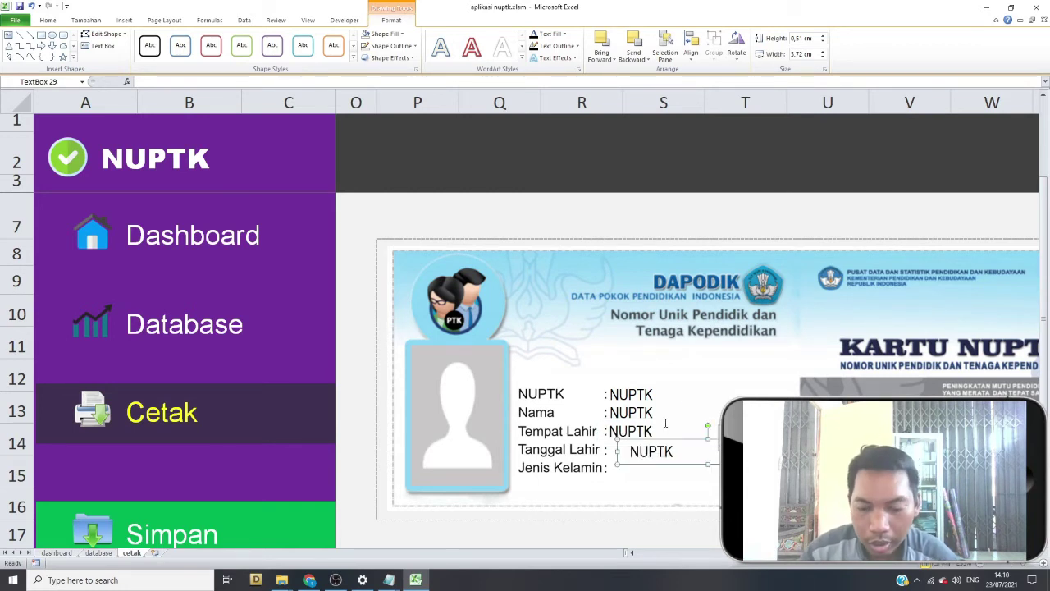
key("Left")
key("Left")
key("Left")
key("Left")
key("Left")
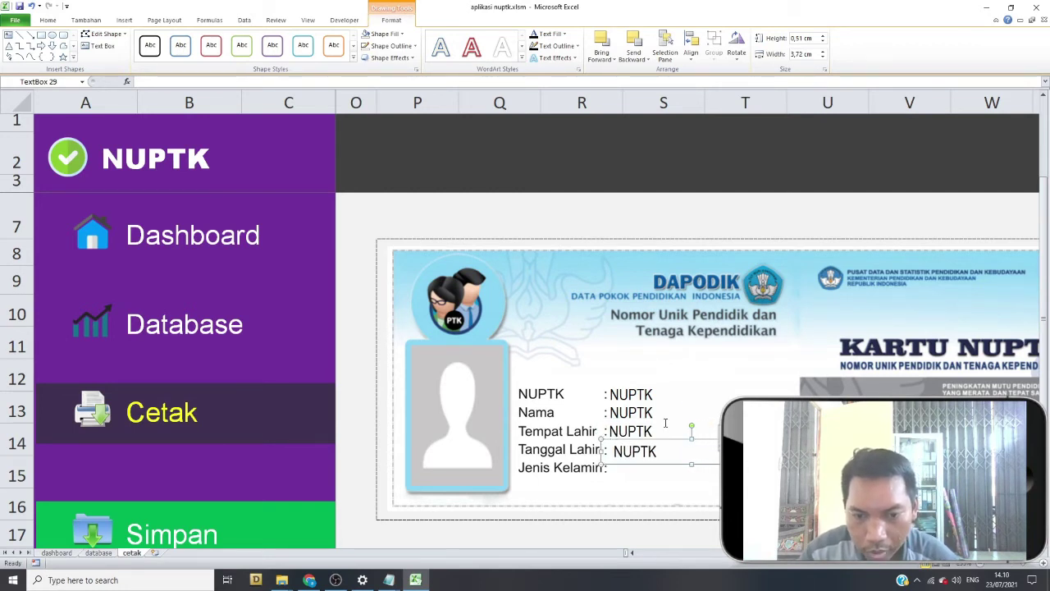
key("Left")
key("Left")
key("Up")
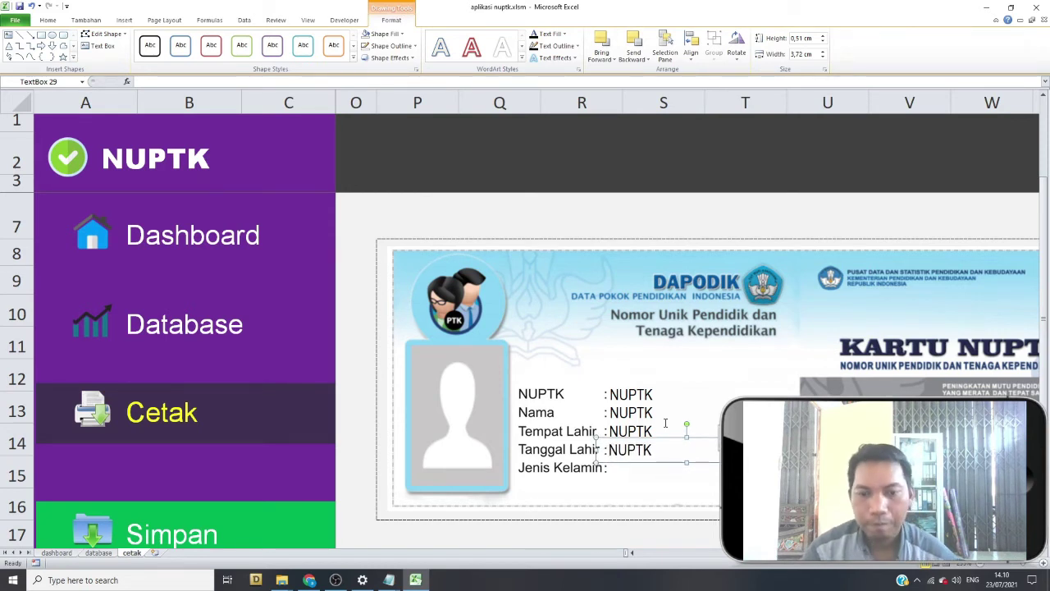
key("Right")
key("Up")
key("Down")
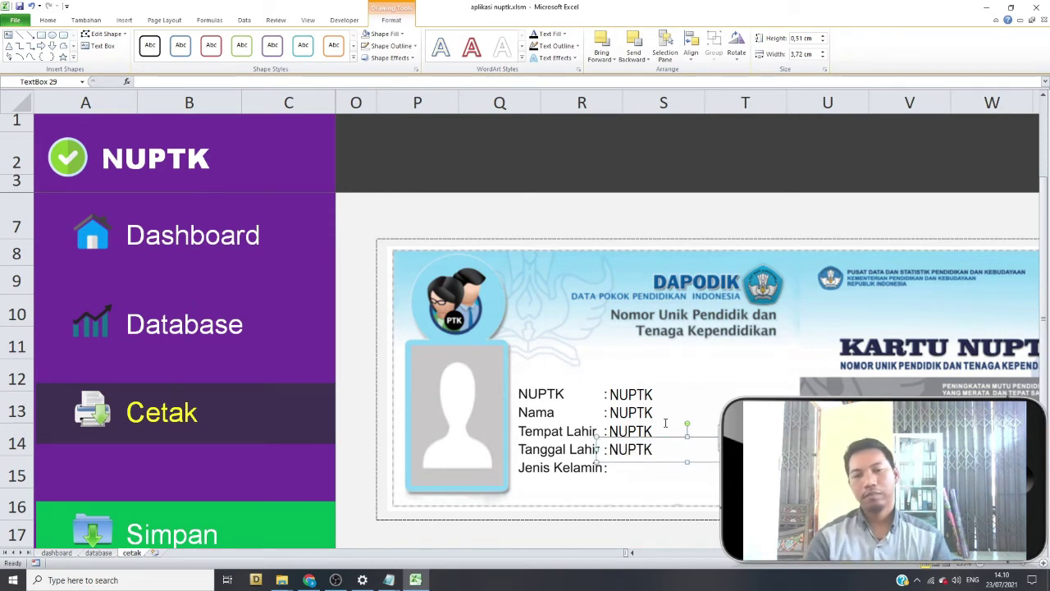
- Duplicate the value box onto the Jenis Kelamin row and align it with the others
key("ctrl+d")
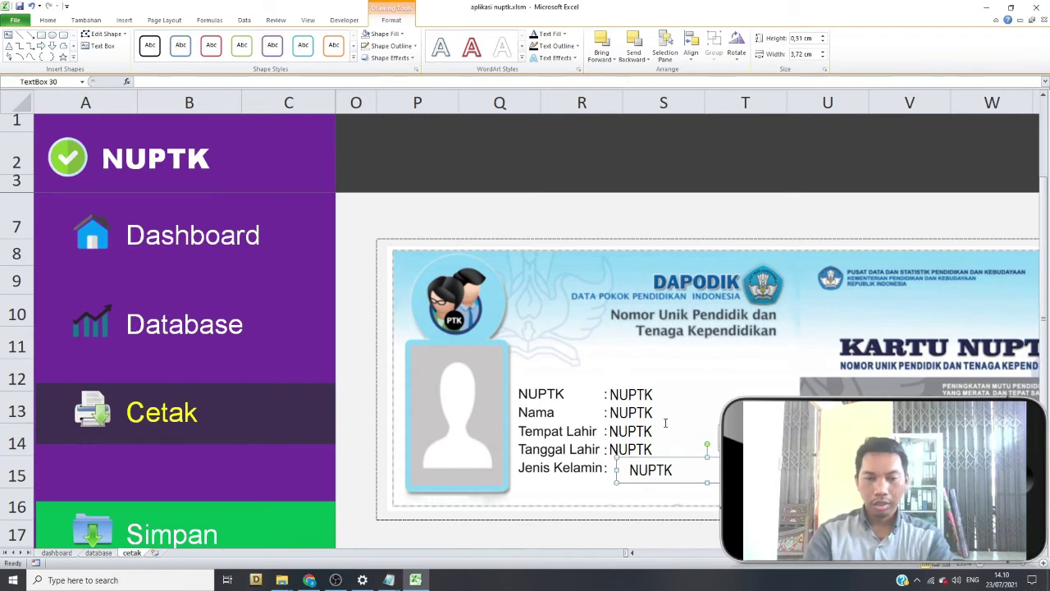
key("Left")
key("Left")
key("Left")
key("Left")
key("Left")
key("Left")
key("Up")
key("Up")
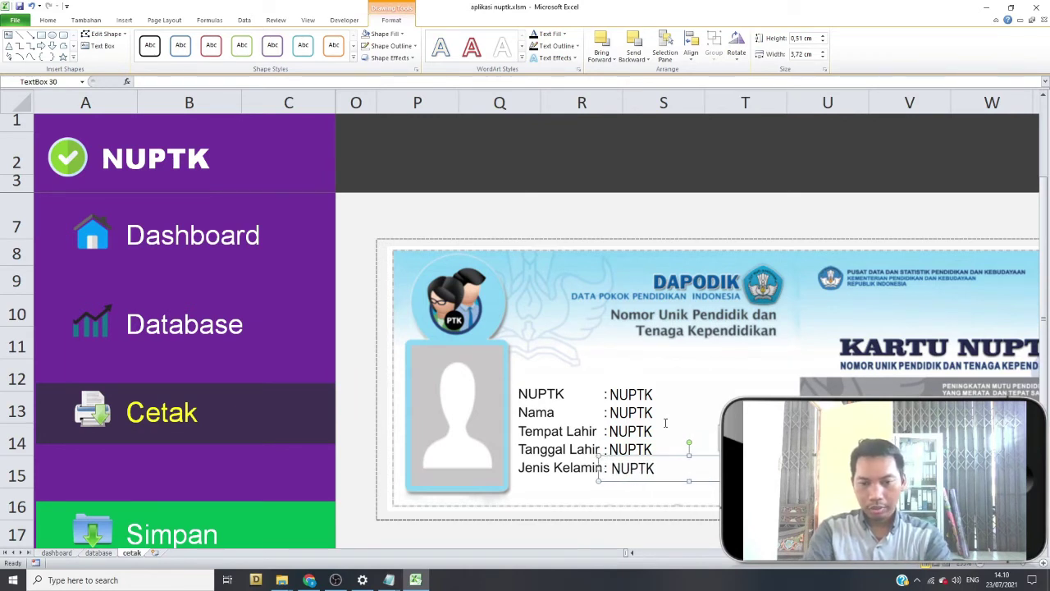
key("Left")
key("Left")
key("Left")
key("Up")
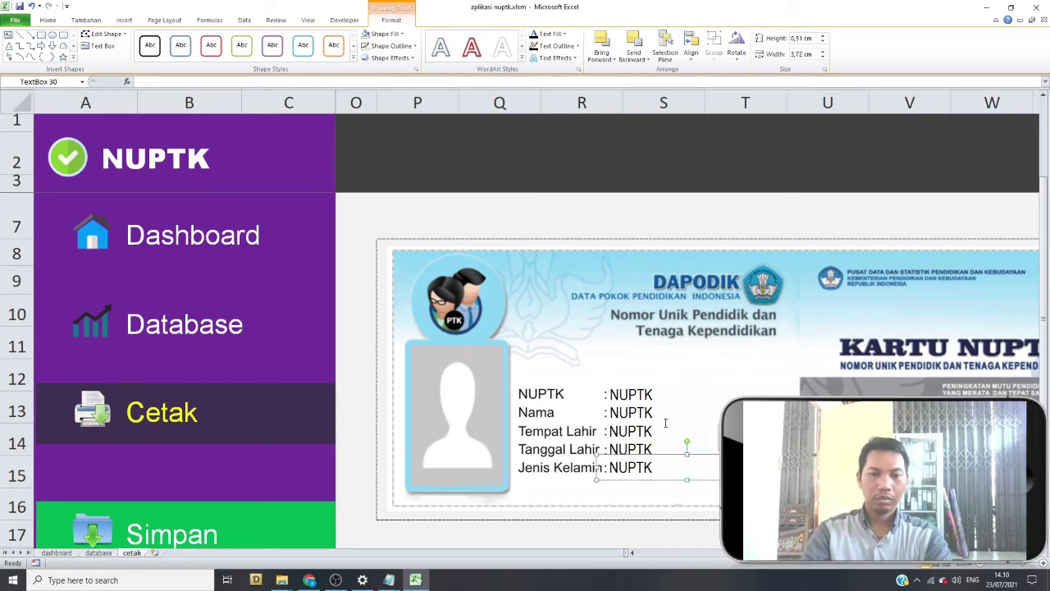
key("Up")
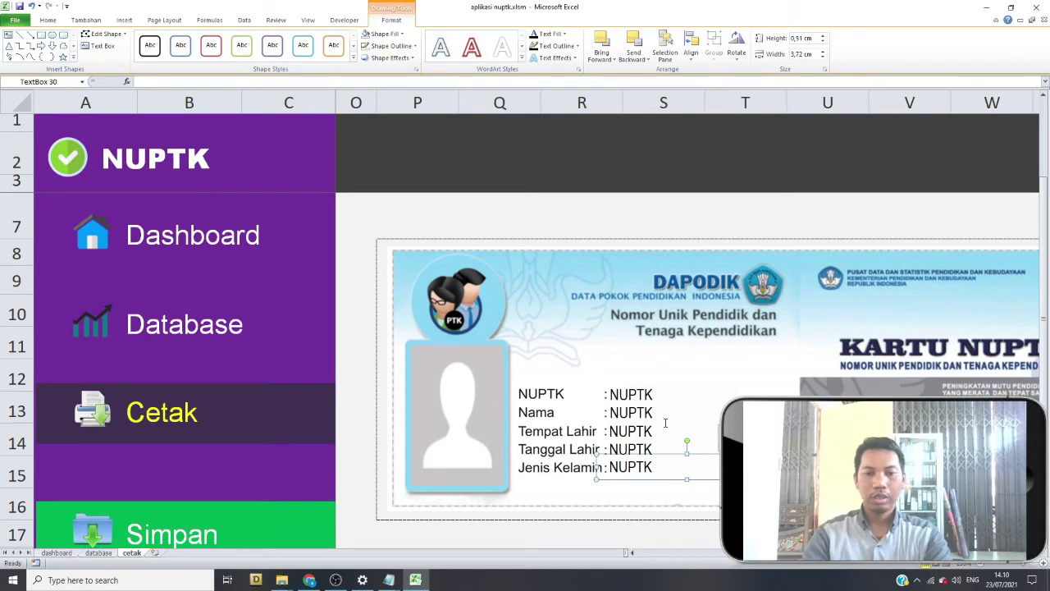
key("Down")
key("Down")
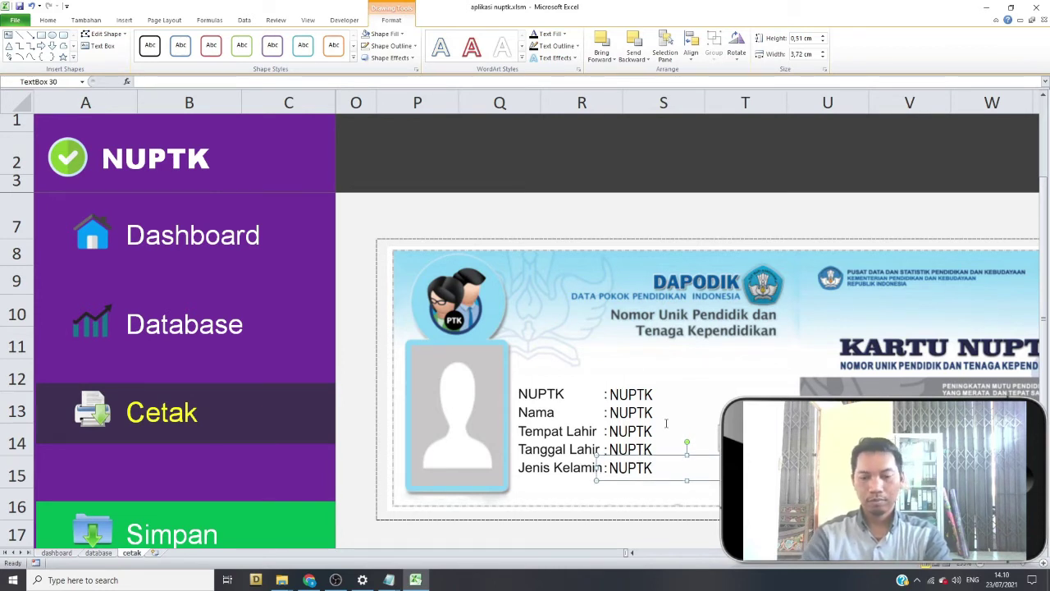
key("Down")
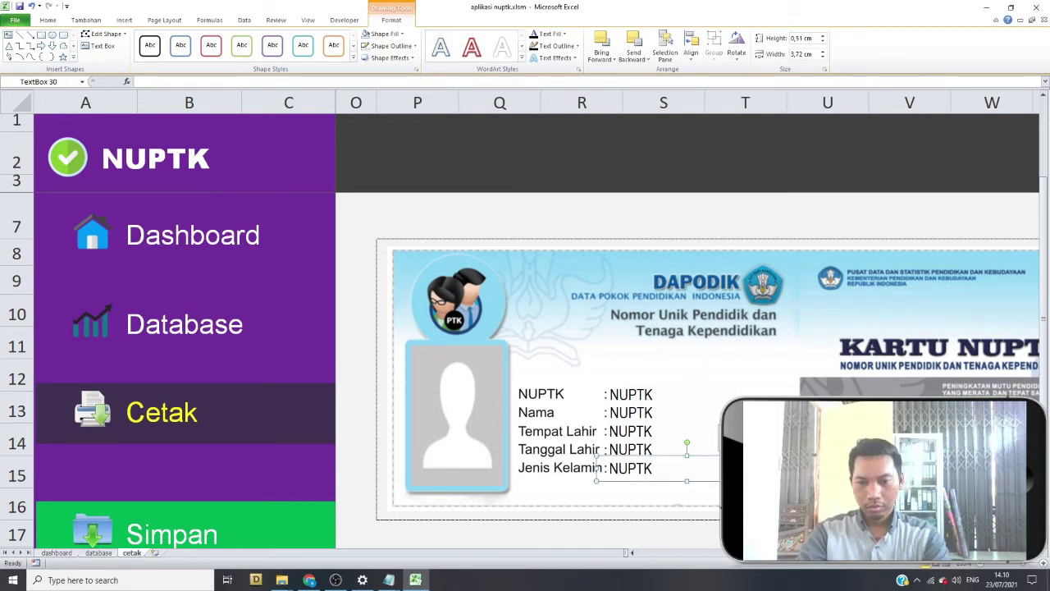
key("Down")
left_click(695, 441)
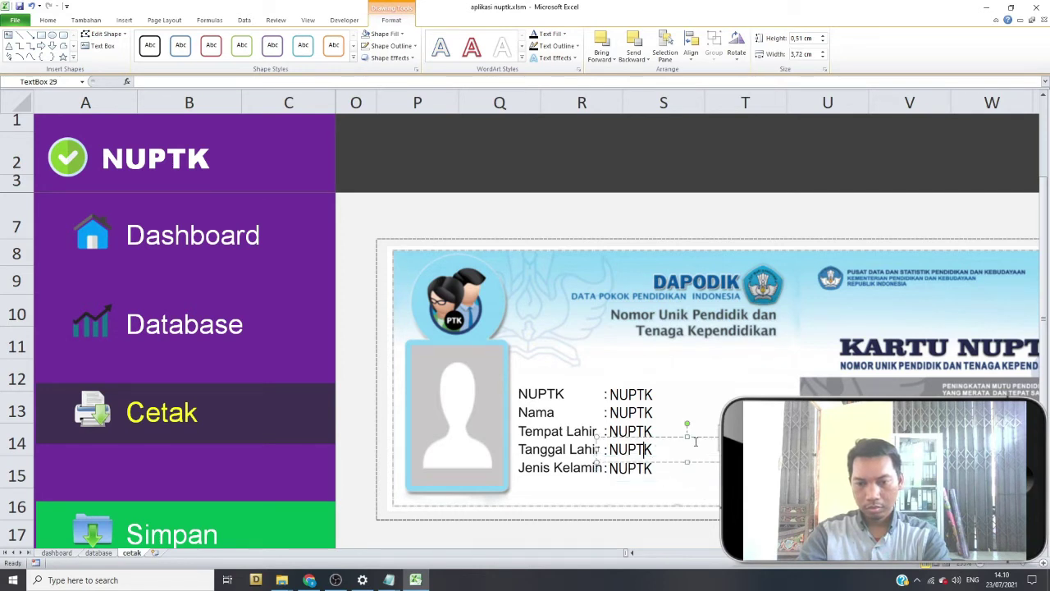
key("Down")
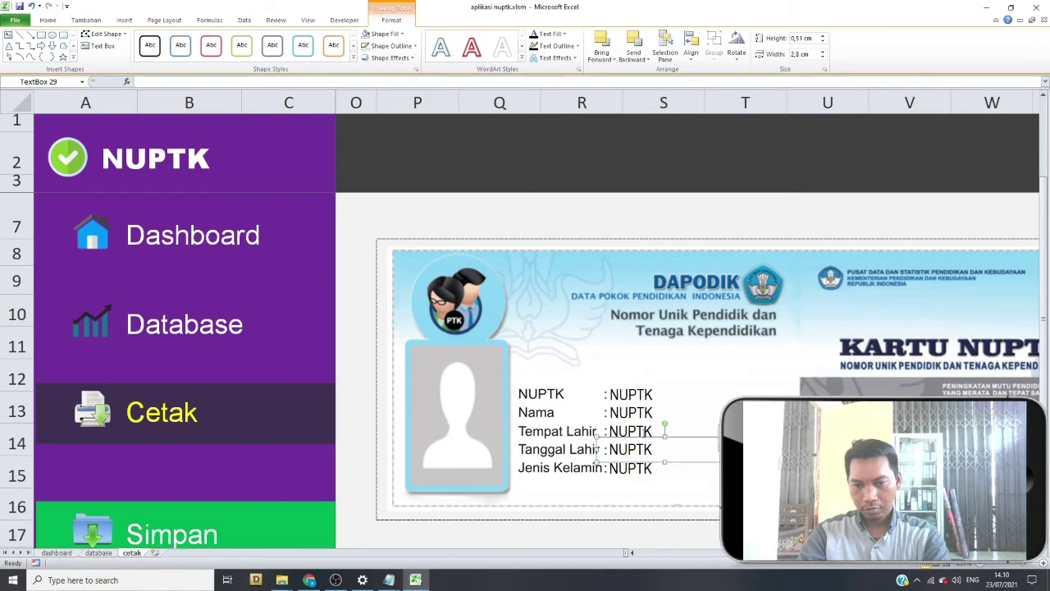
left_click(647, 431)
- Zoom back to normal and scroll left so the Hasil table and card show together
left_click(678, 366)
scroll(676, 361, "down", 3)
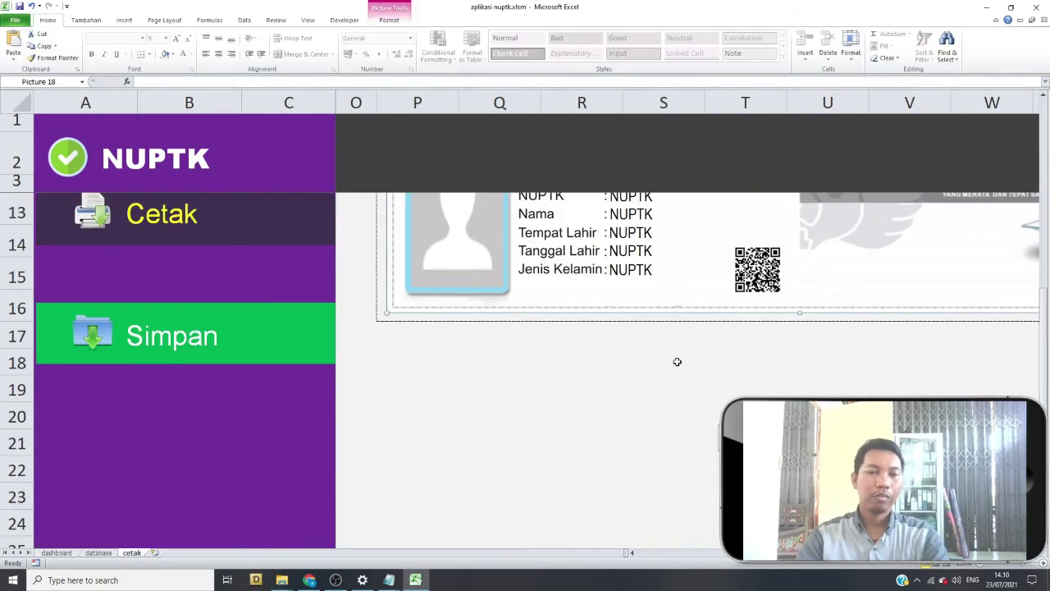
scroll(675, 361, "up", 3)
scroll(678, 366, "down", 3)
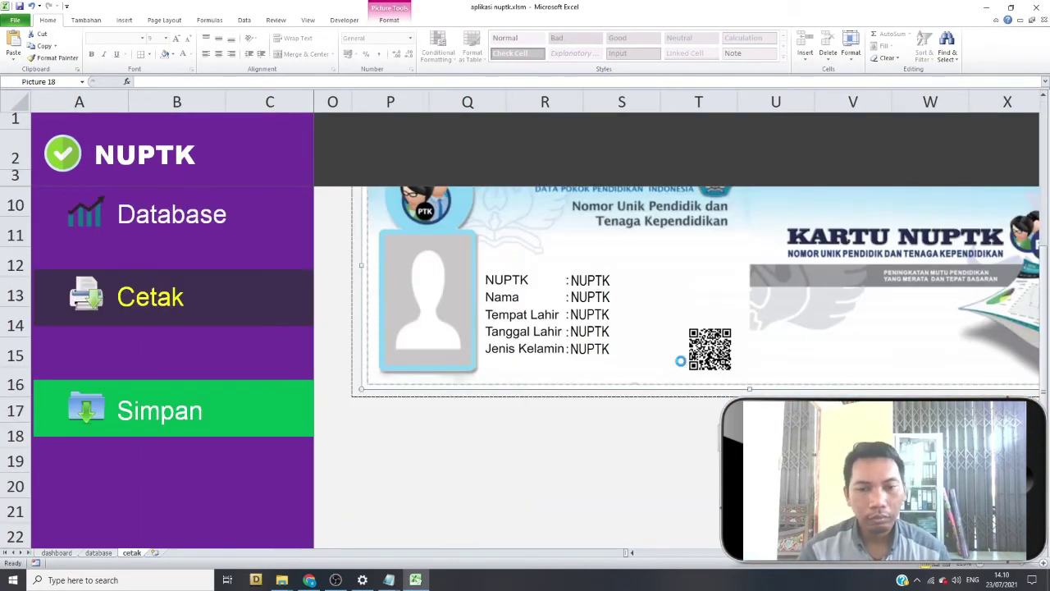
scroll(677, 365, "up", 1)
scroll(534, 375, "down", 1)
scroll(534, 375, "up", 1)
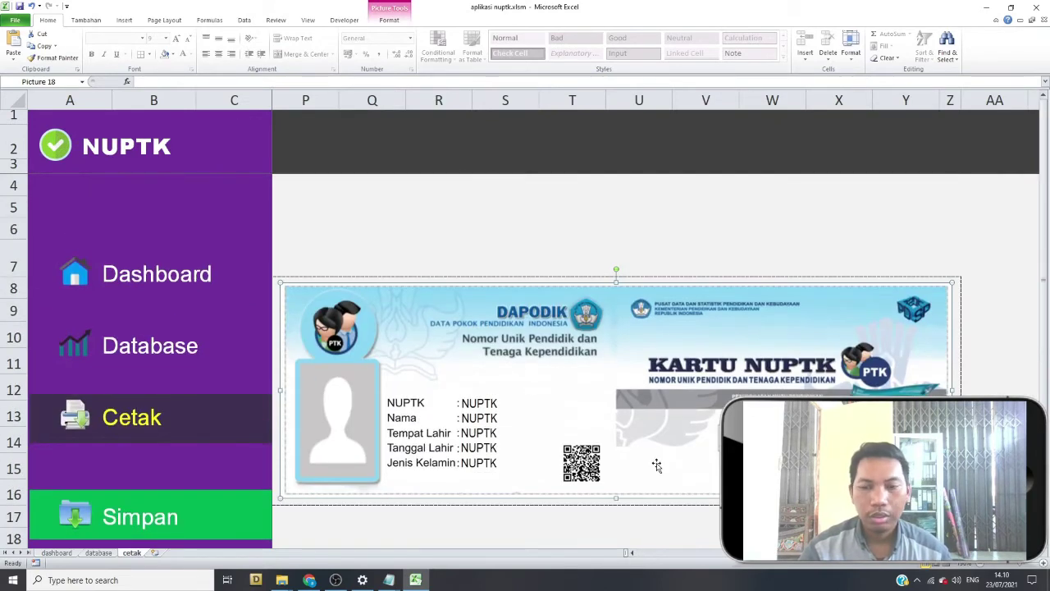
scroll(656, 464, "down", 1)
scroll(656, 461, "down", 1)
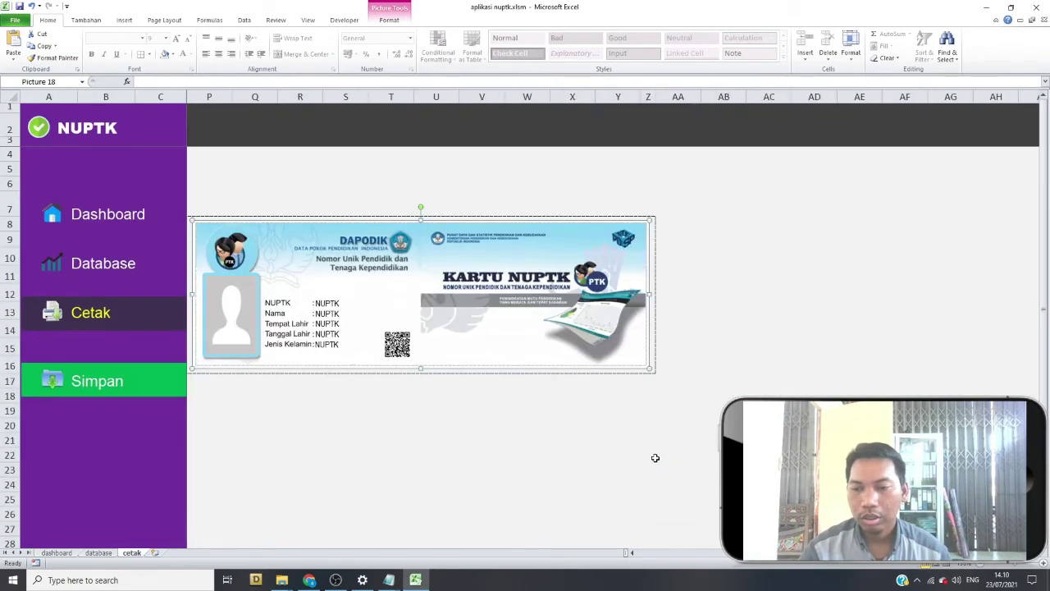
scroll(668, 516, "left", 4)
- Select the NUPTK value text box on the card
left_click(488, 453)
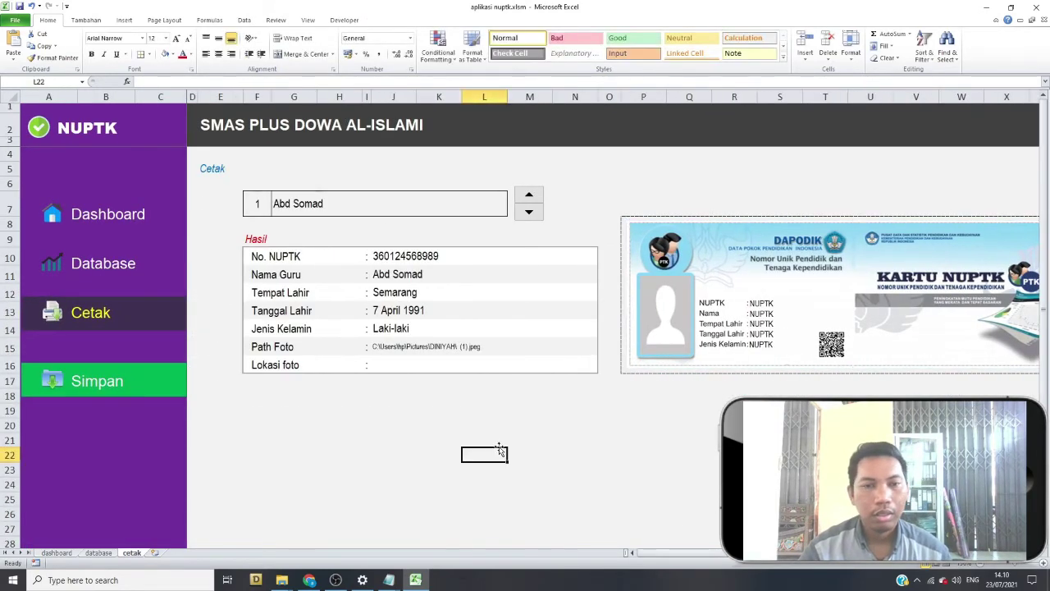
left_click(762, 299)
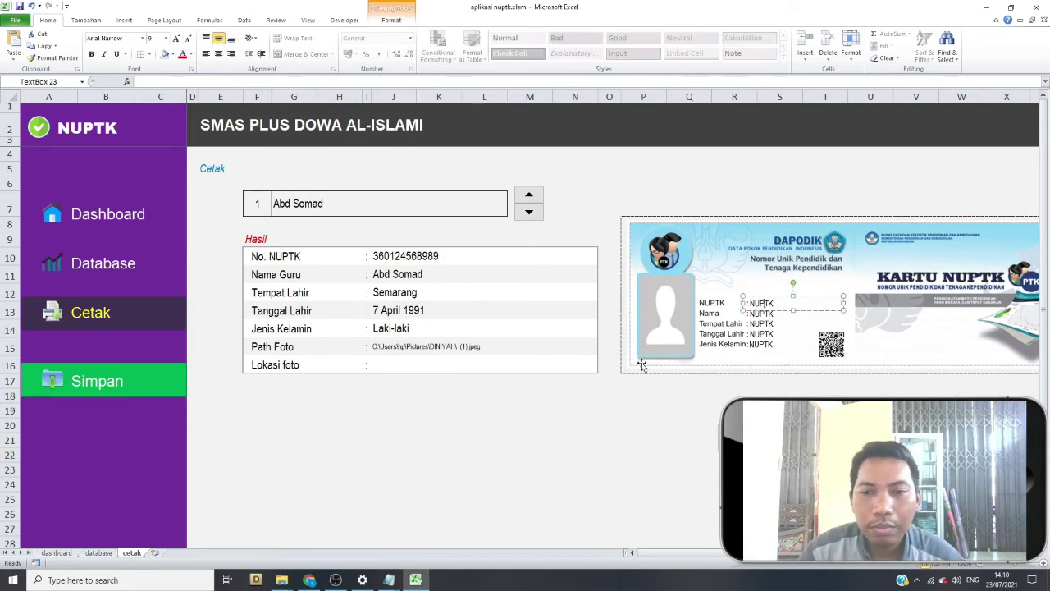
left_click(675, 515)
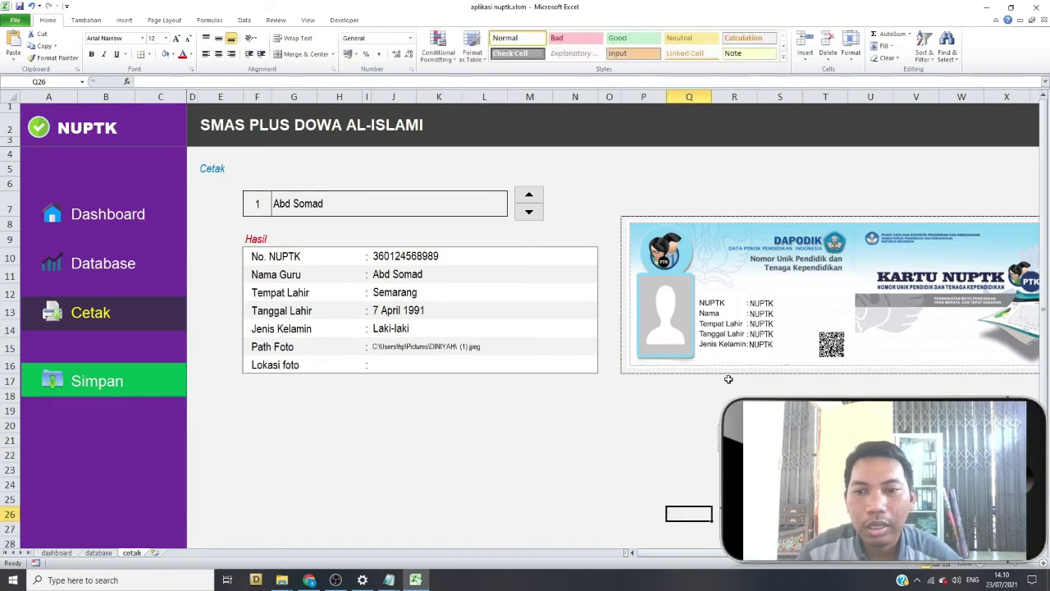
left_click(765, 300)
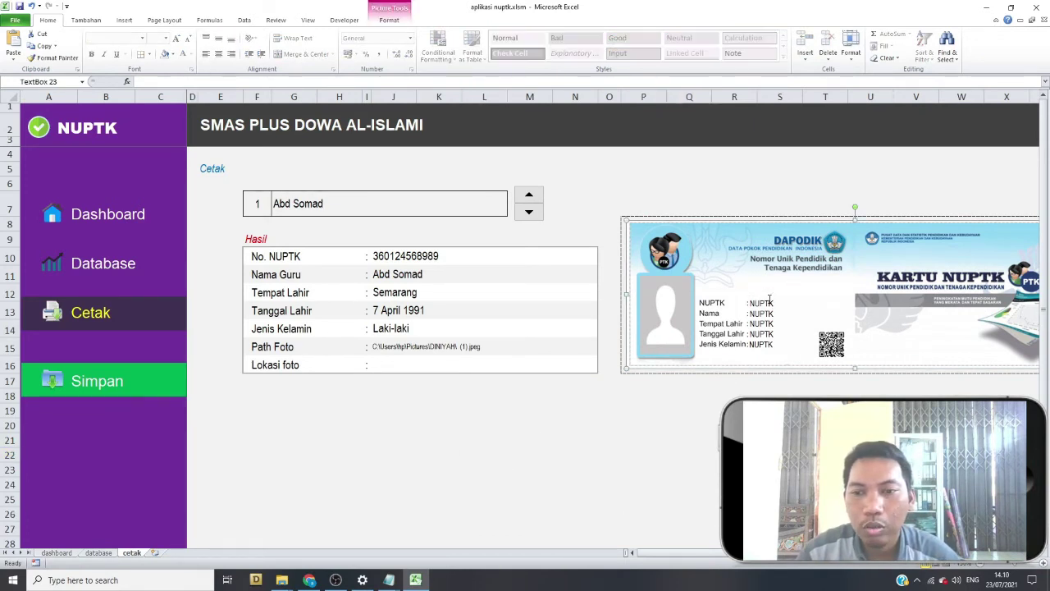
- Link the card's NUPTK and Nama boxes to cells J10 and J11
left_click(220, 81)
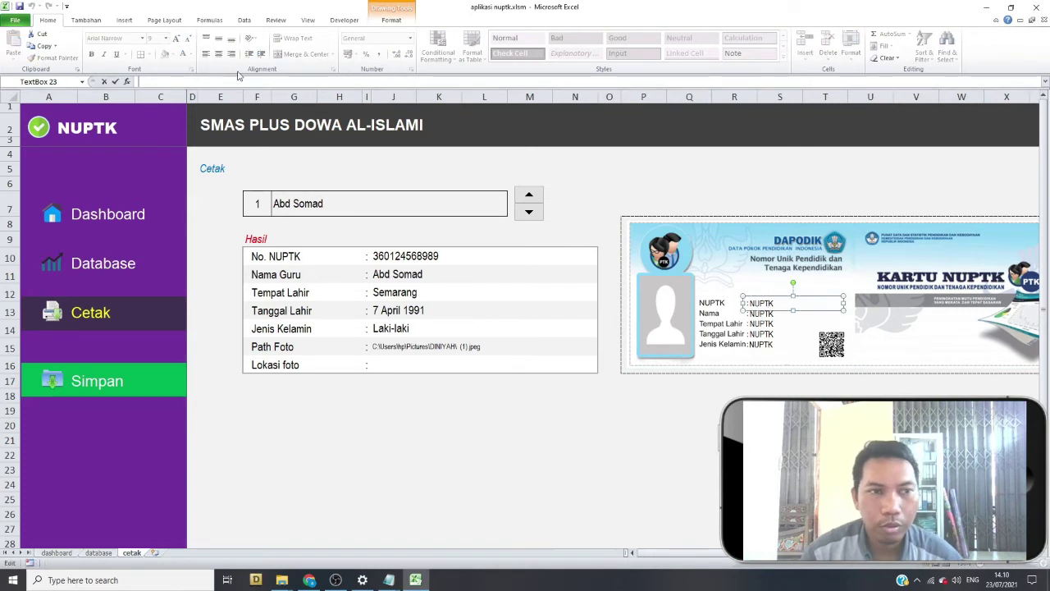
type("=")
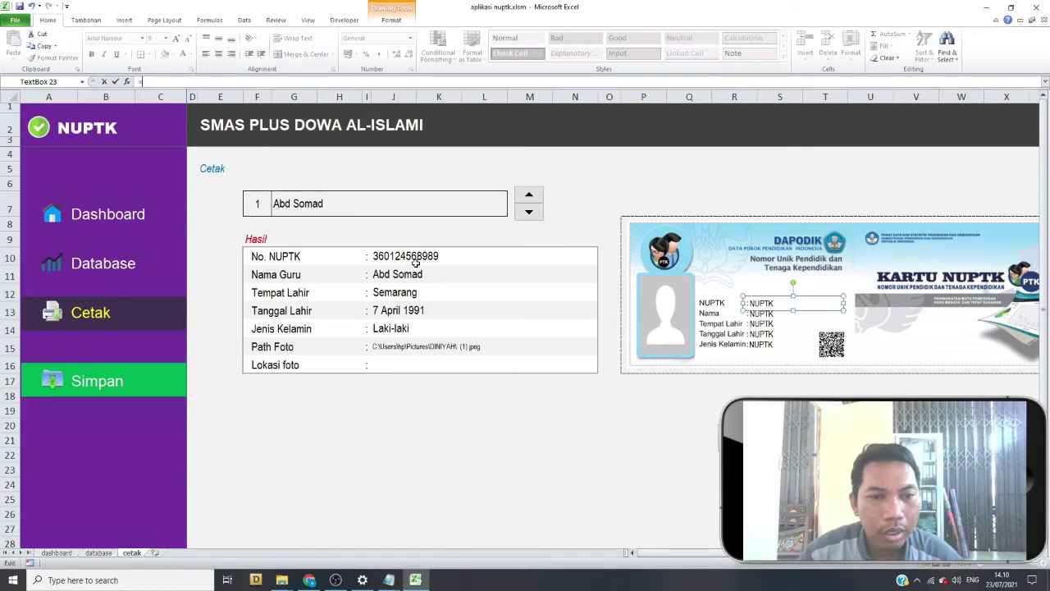
left_click(398, 258)
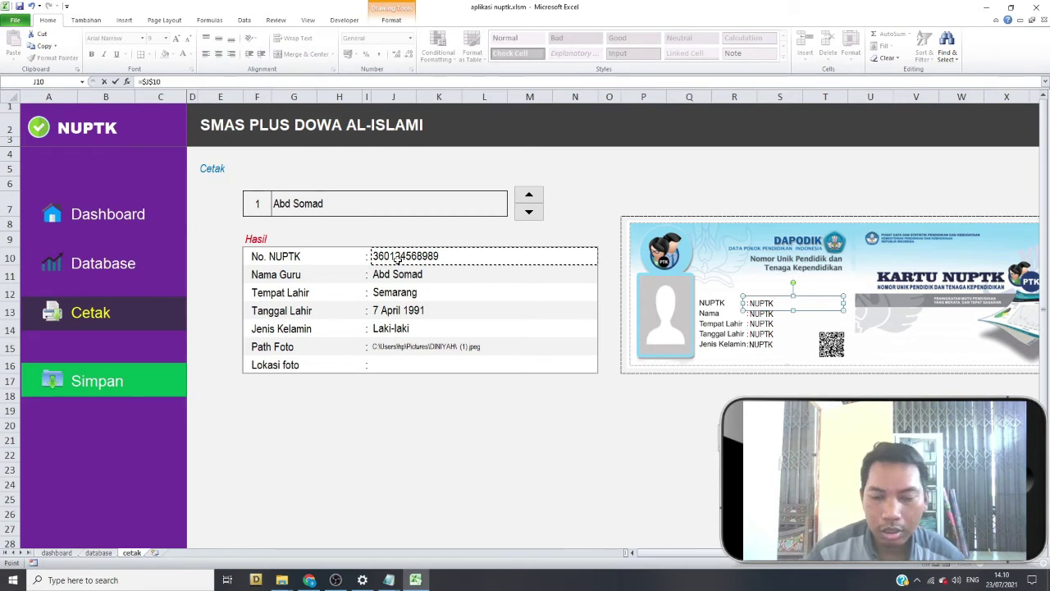
key("Return")
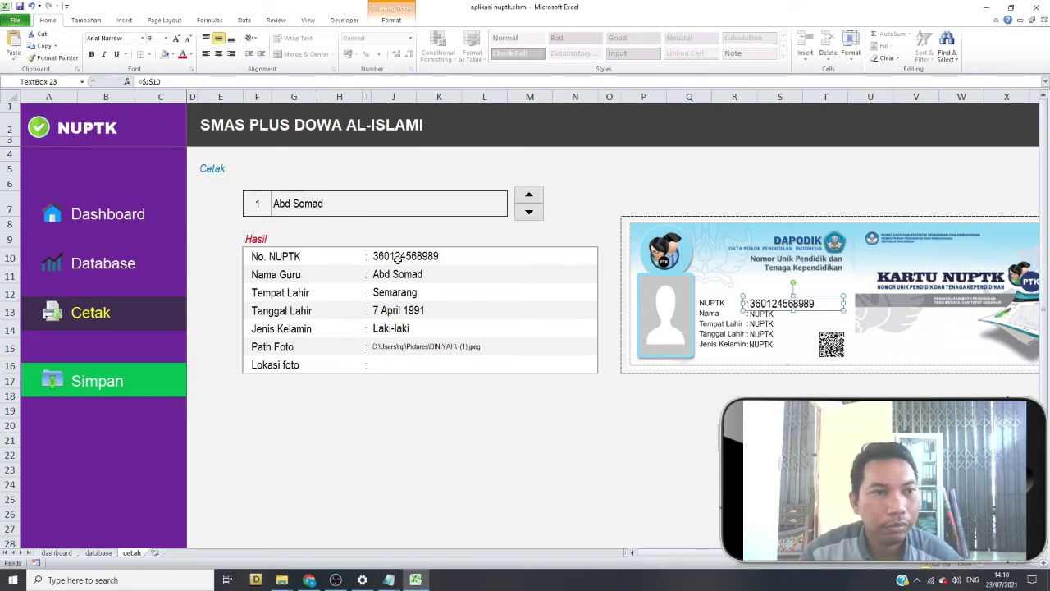
left_click(760, 314)
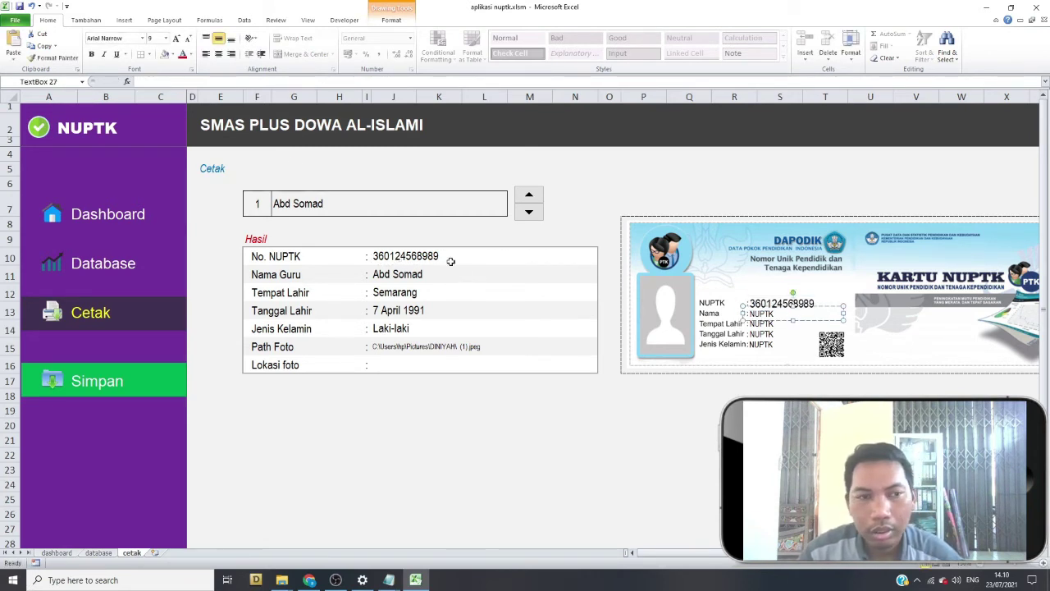
left_click(217, 79)
type("=")
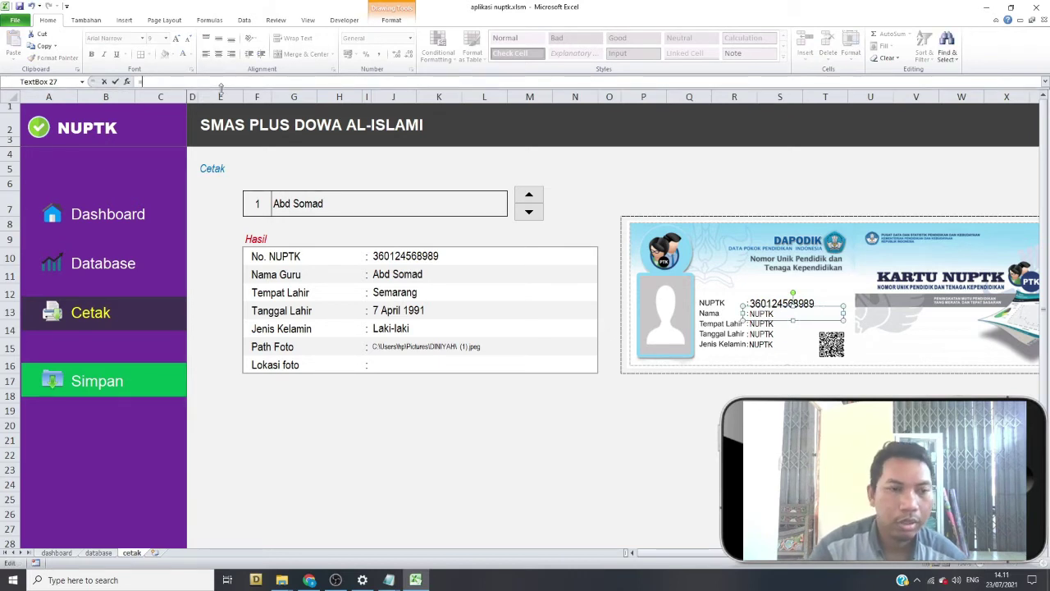
left_click(398, 279)
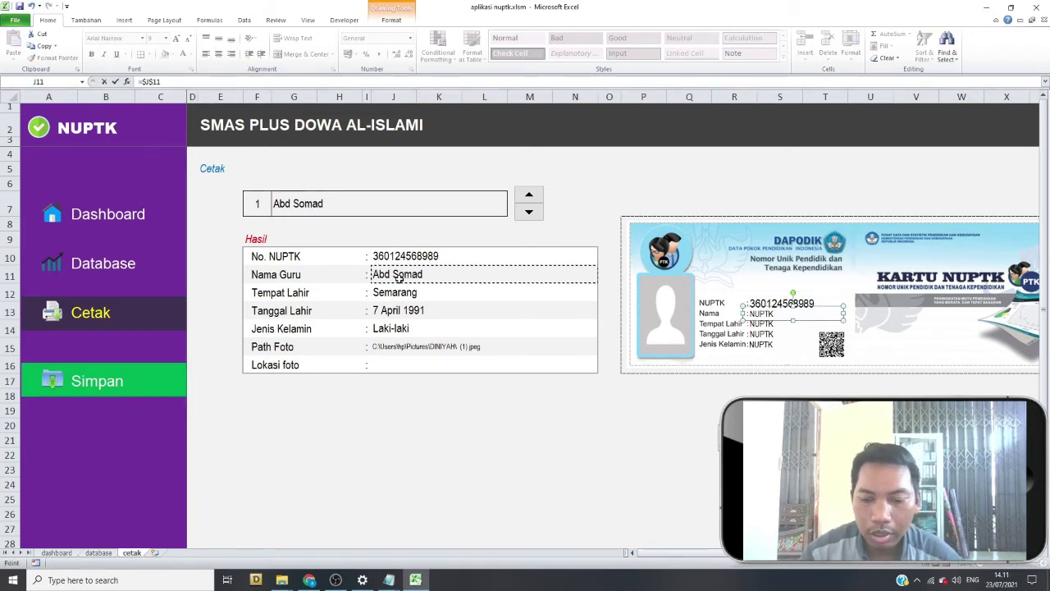
key("Return")
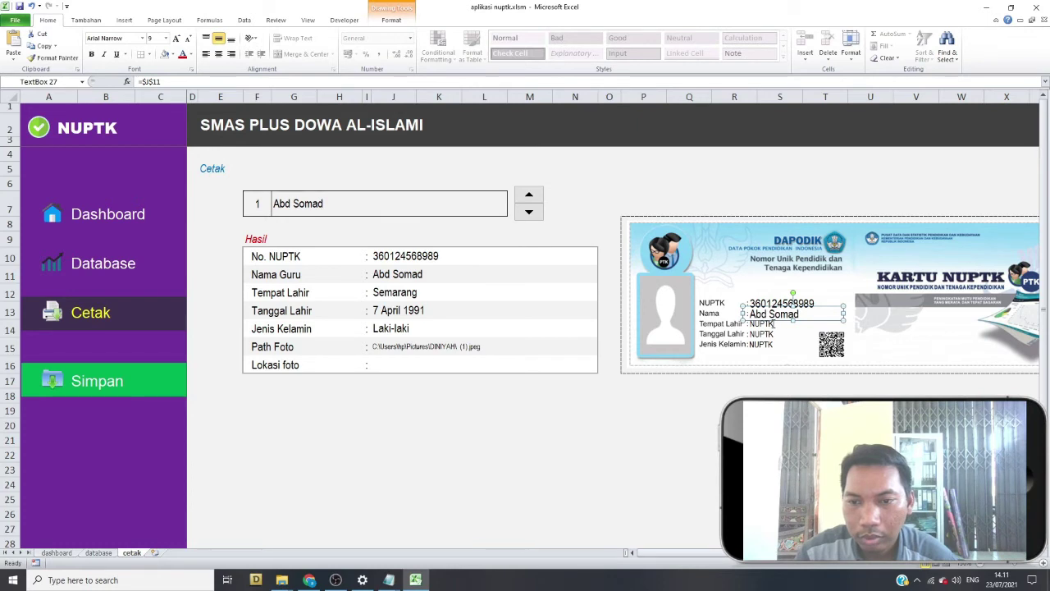
- Link the Tempat Lahir, Tanggal Lahir and Jenis Kelamin boxes to J12, J13 and J14
left_click(774, 324)
left_click(180, 79)
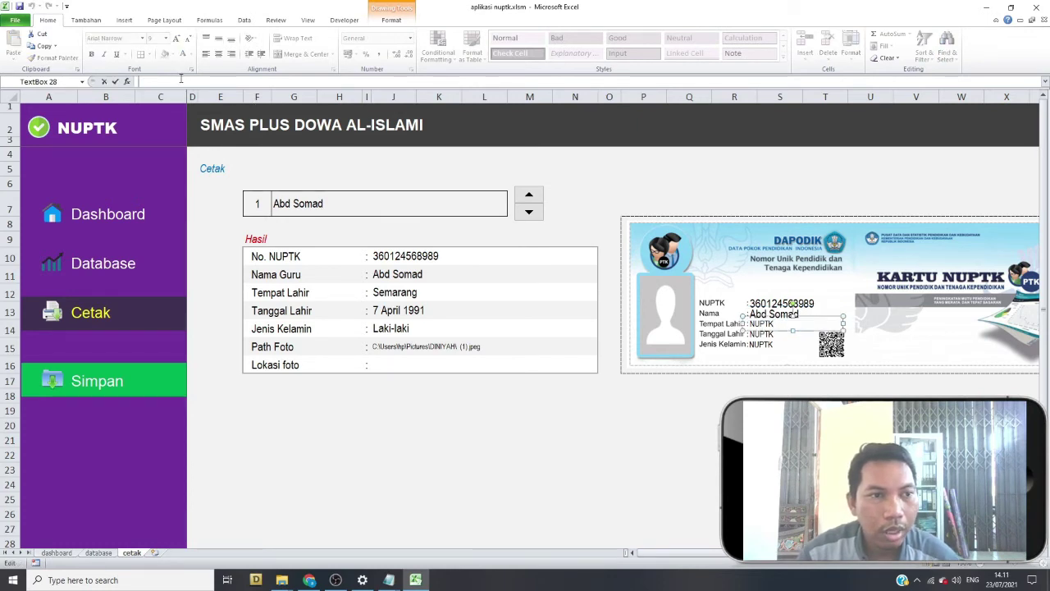
type("=")
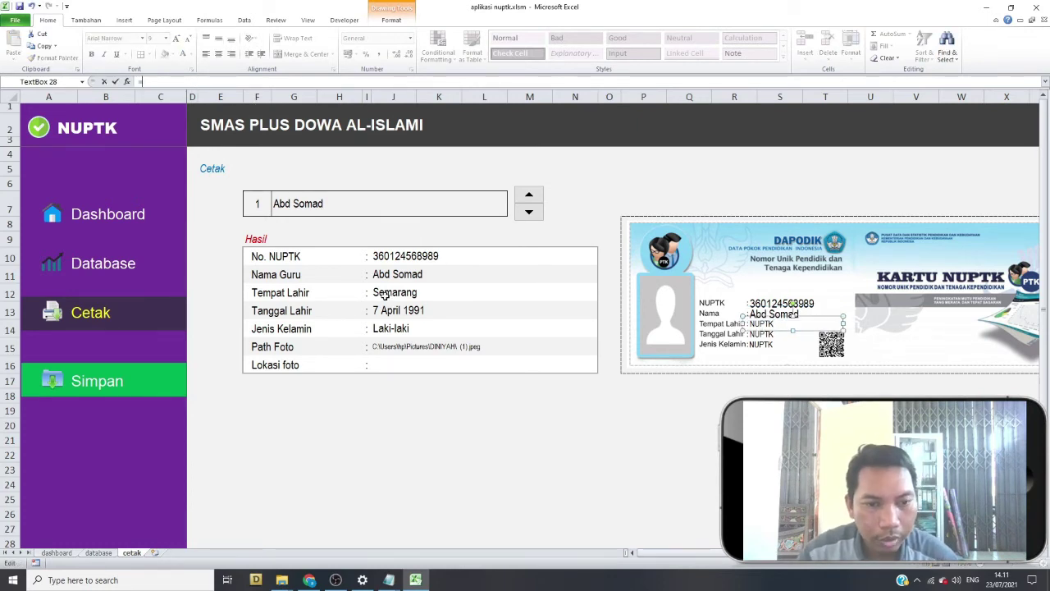
key("Return")
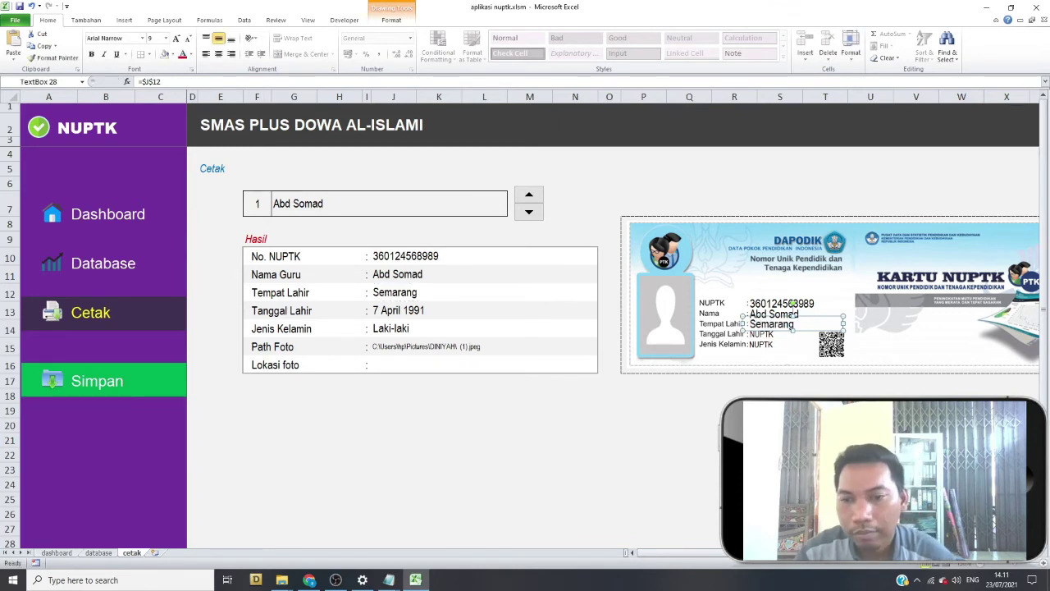
left_click(762, 334)
left_click(215, 81)
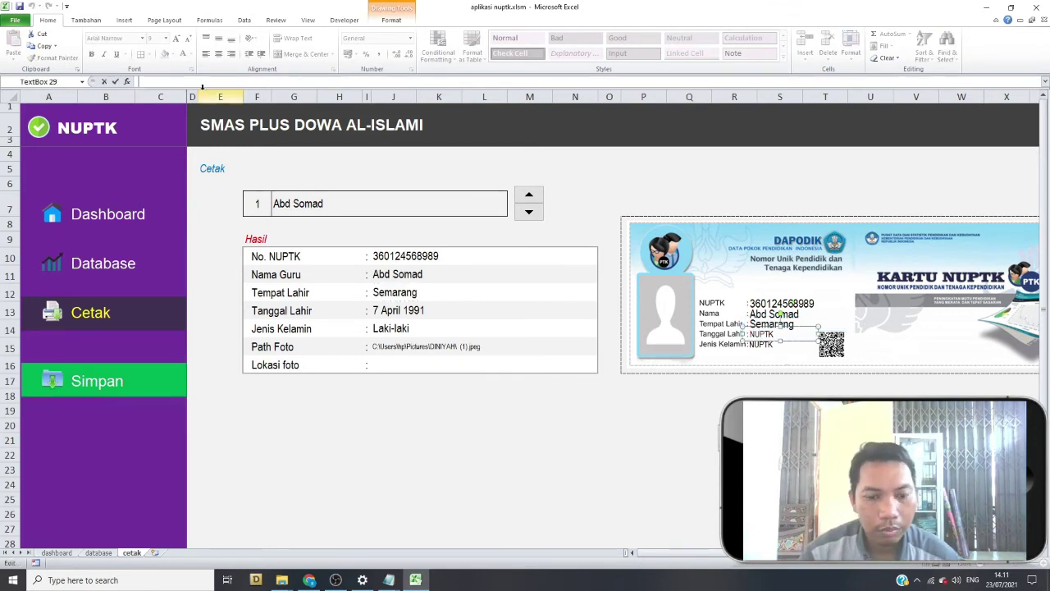
type("=")
left_click(405, 303)
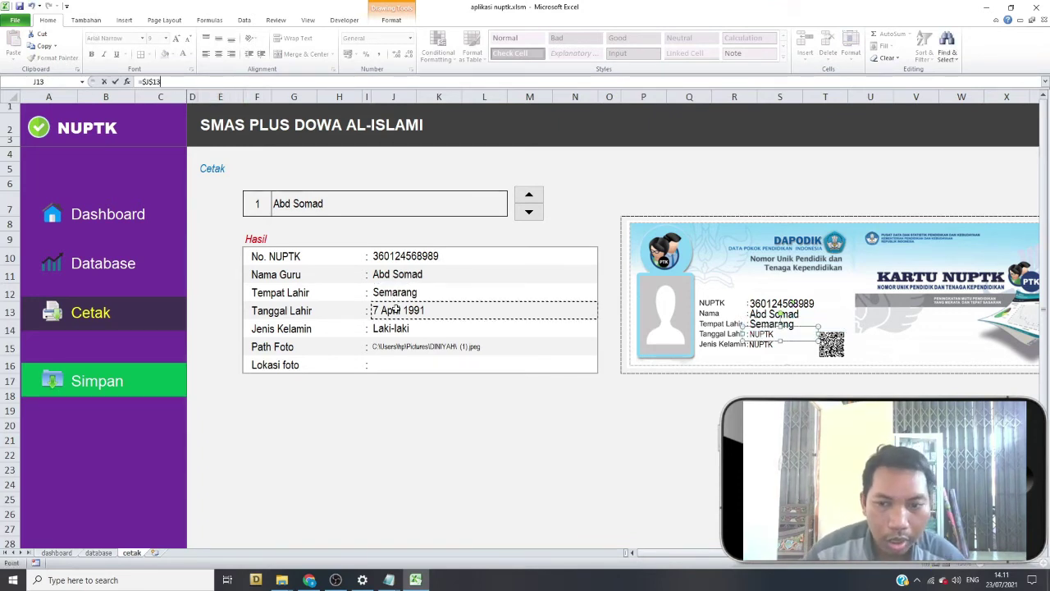
key("Return")
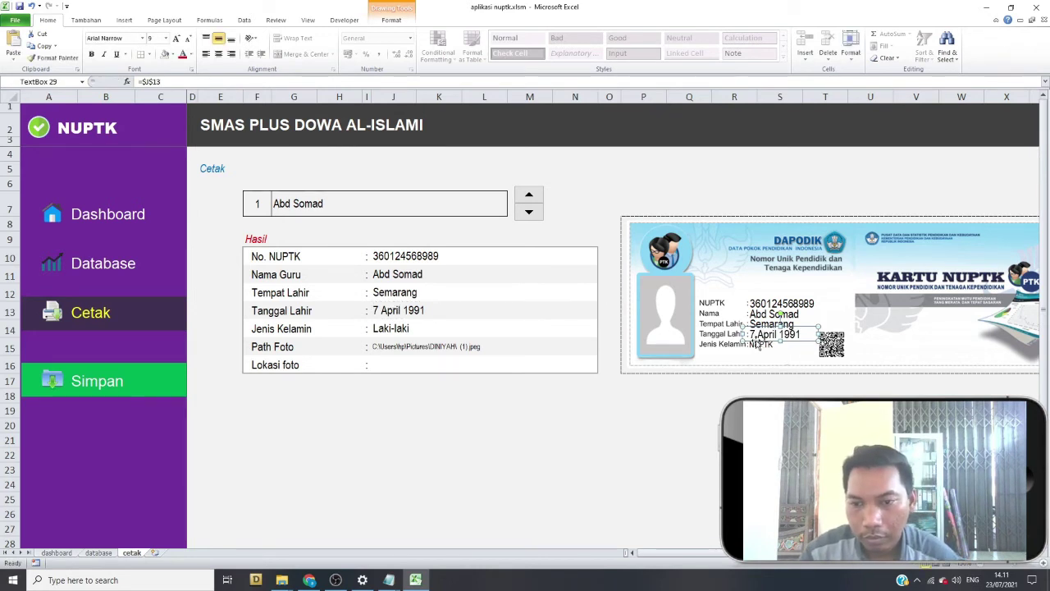
left_click(760, 345)
left_click(179, 82)
type("=")
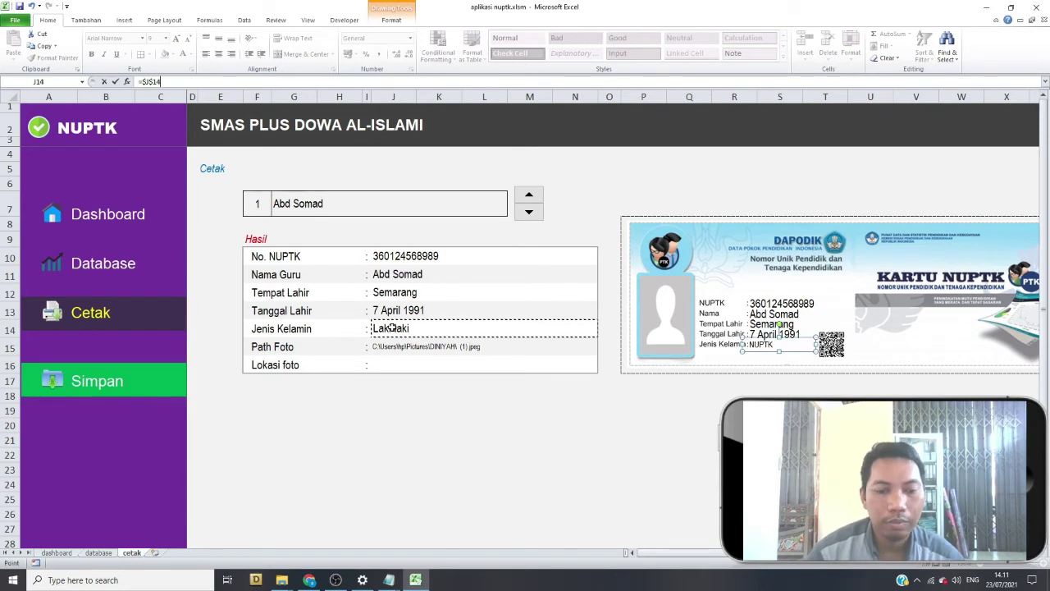
key("Return")
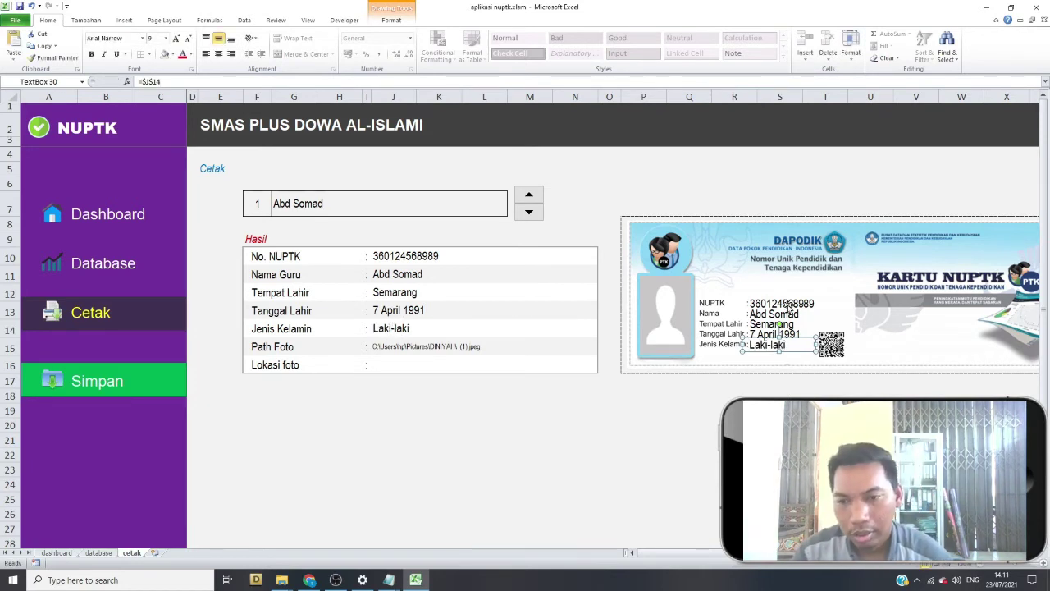
left_click(786, 305)
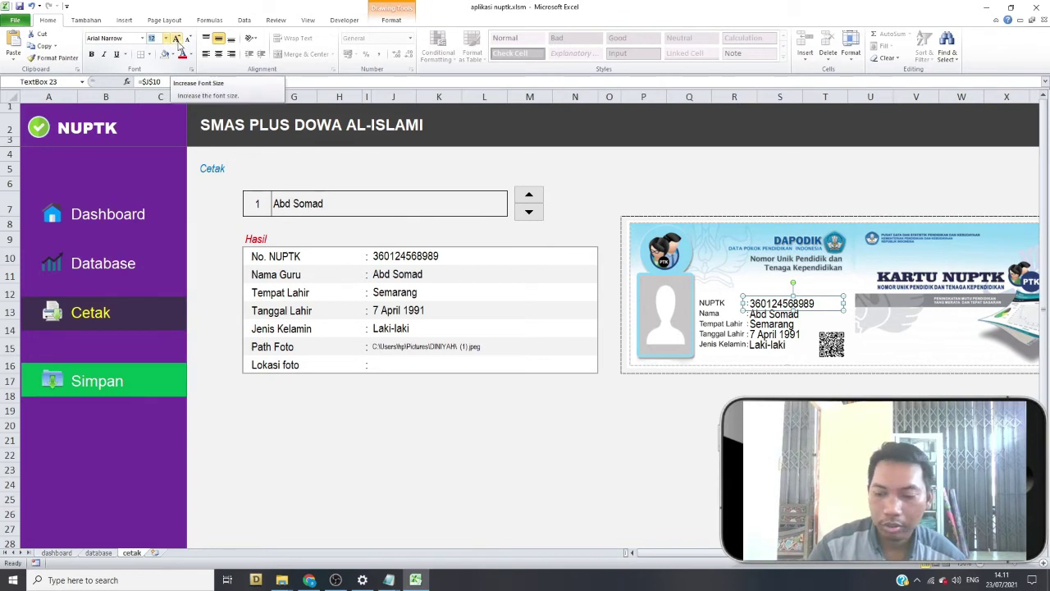
- Set the NUPTK, Nama and Tempat Lahir card text to font size 9
left_click(186, 41)
left_click(186, 41)
left_click(187, 41)
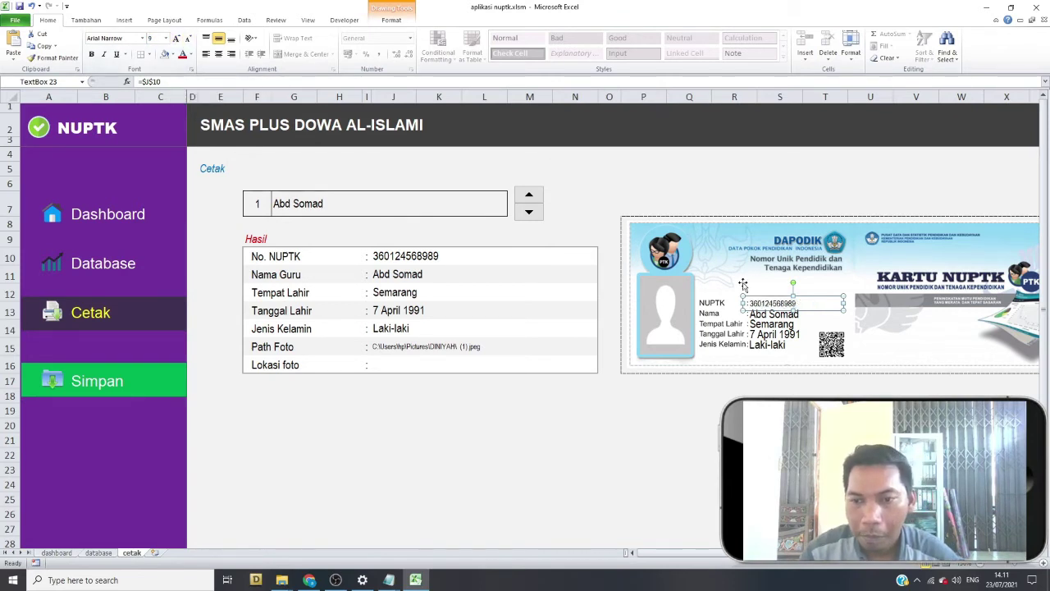
left_click(766, 316)
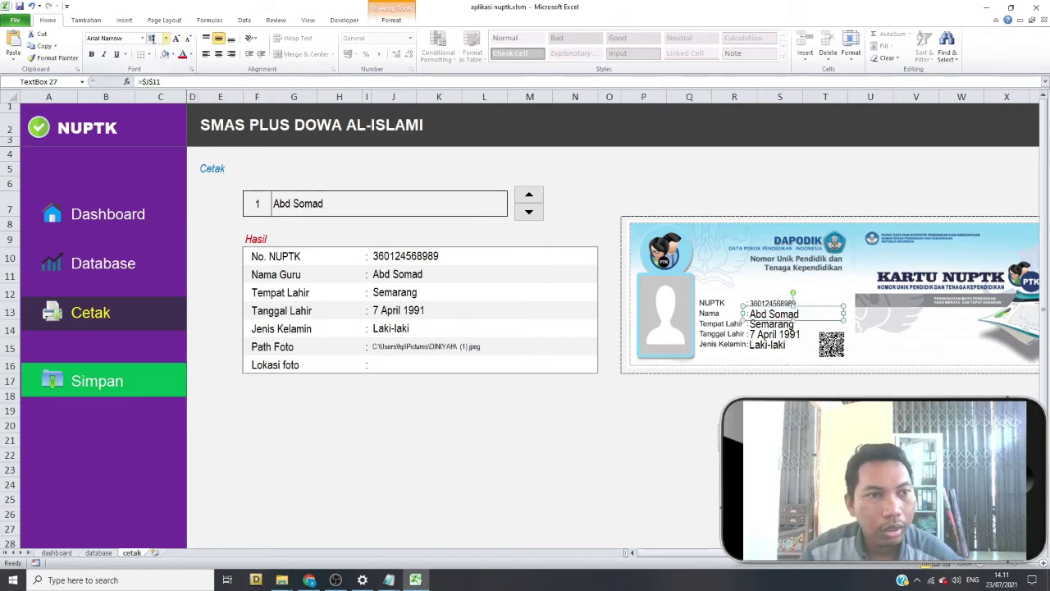
type("9")
key("Return")
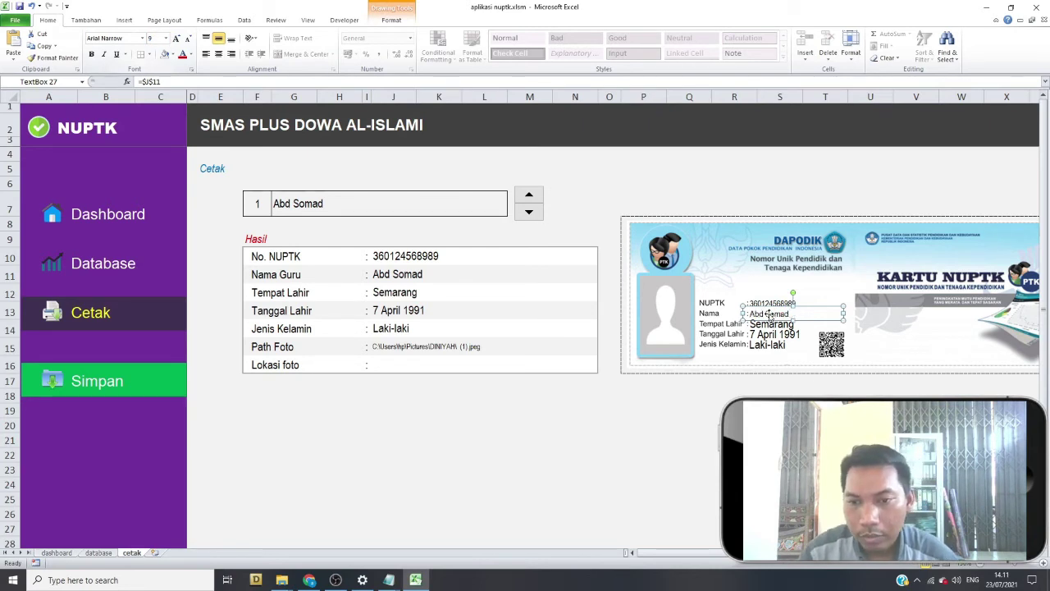
left_click(776, 326)
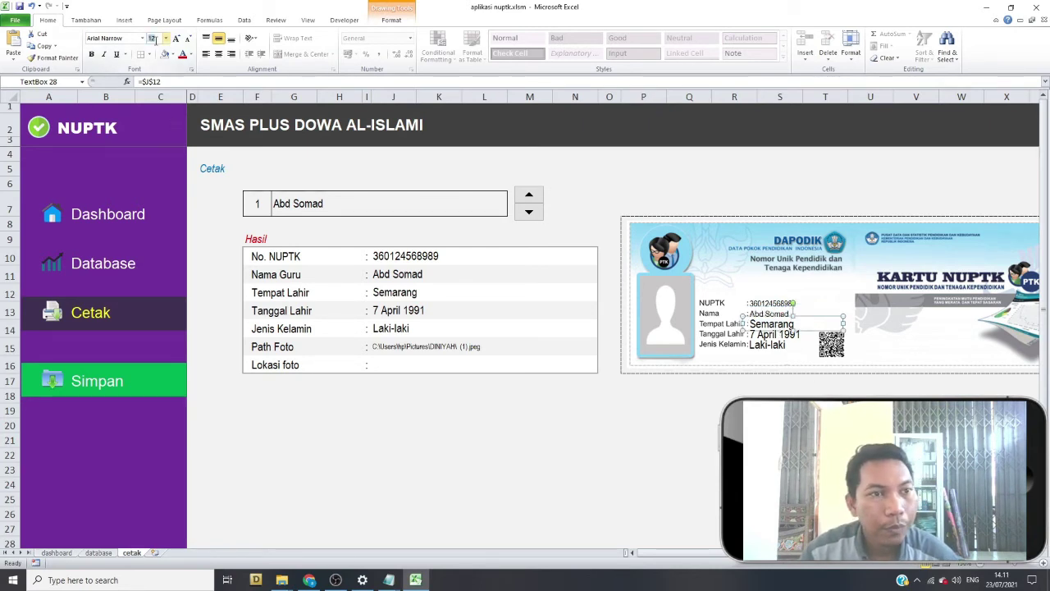
type("9")
key("Return")
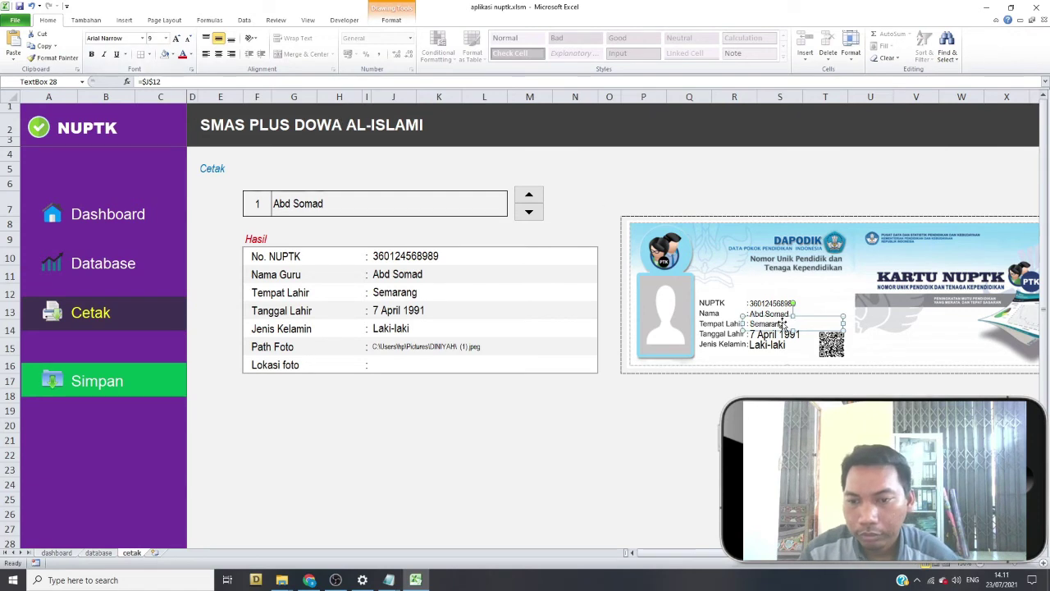
- Set the Tanggal Lahir and Jenis Kelamin card text to font size 9 as well
left_click(795, 338)
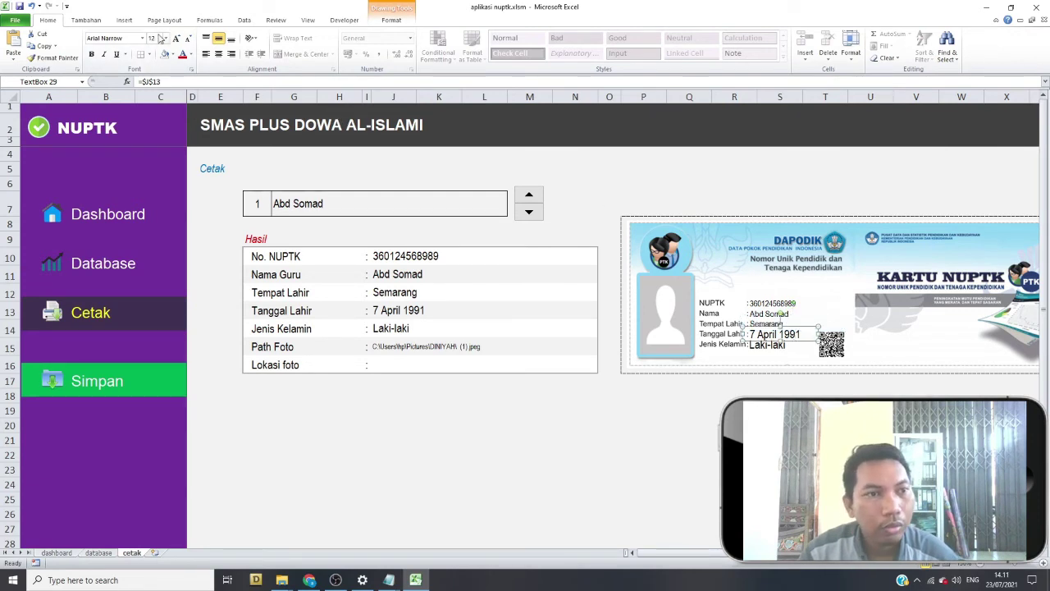
type("9")
key("Return")
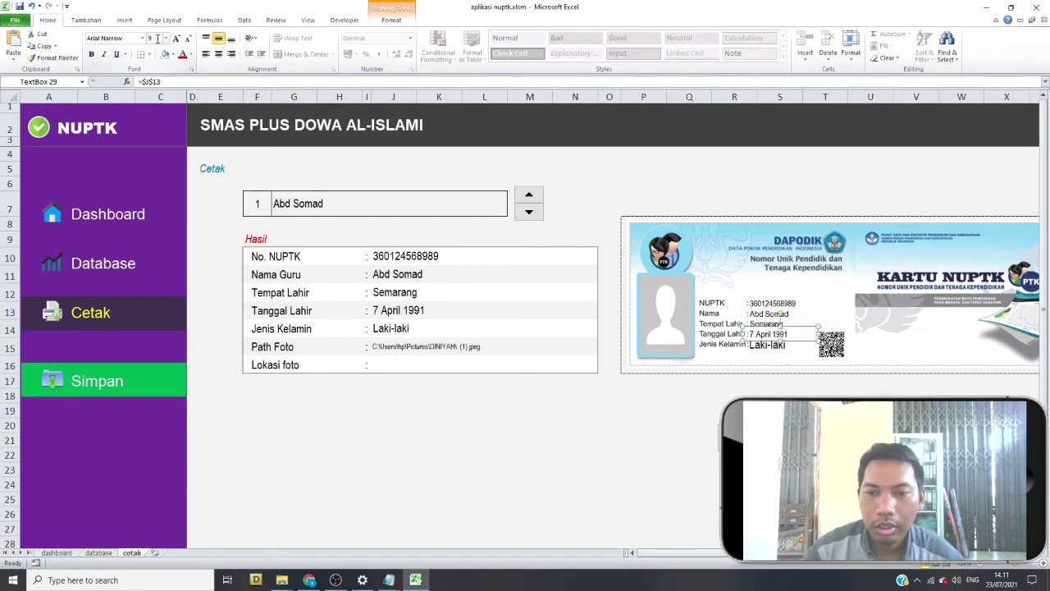
left_click(775, 346)
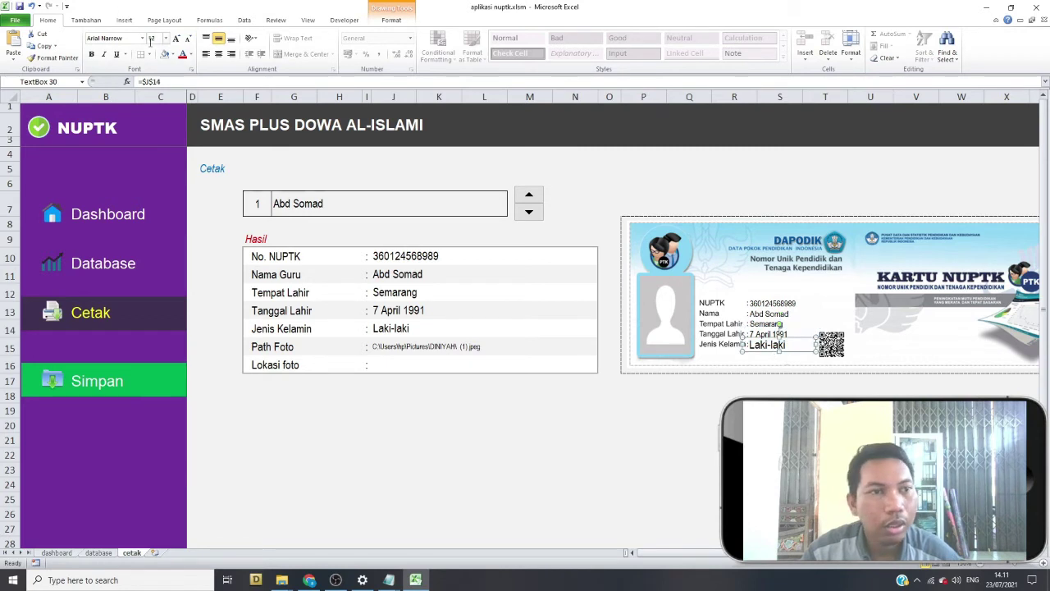
type("9")
key("Return")
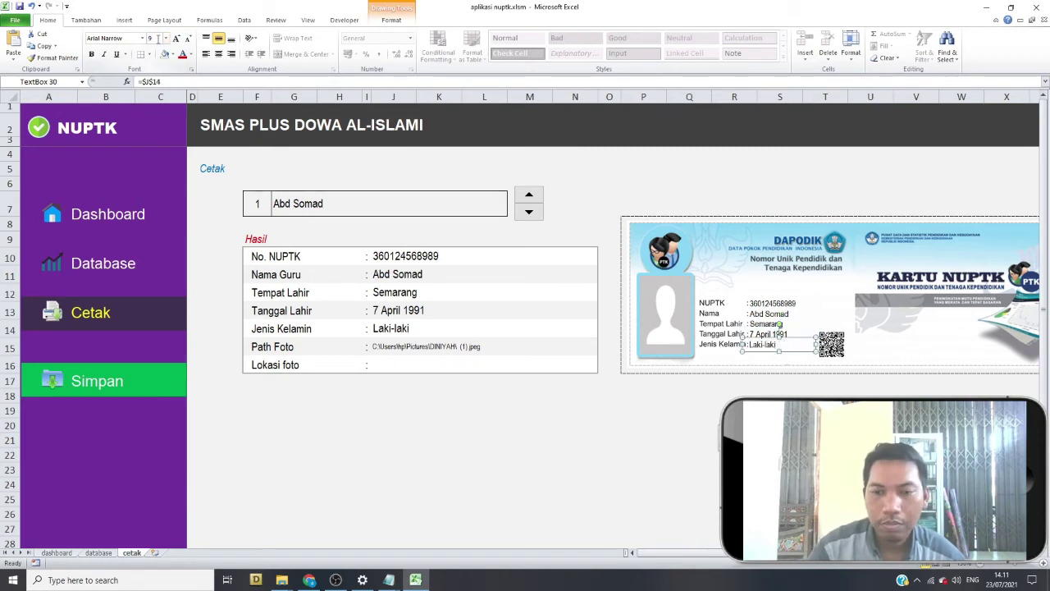
key("Escape")
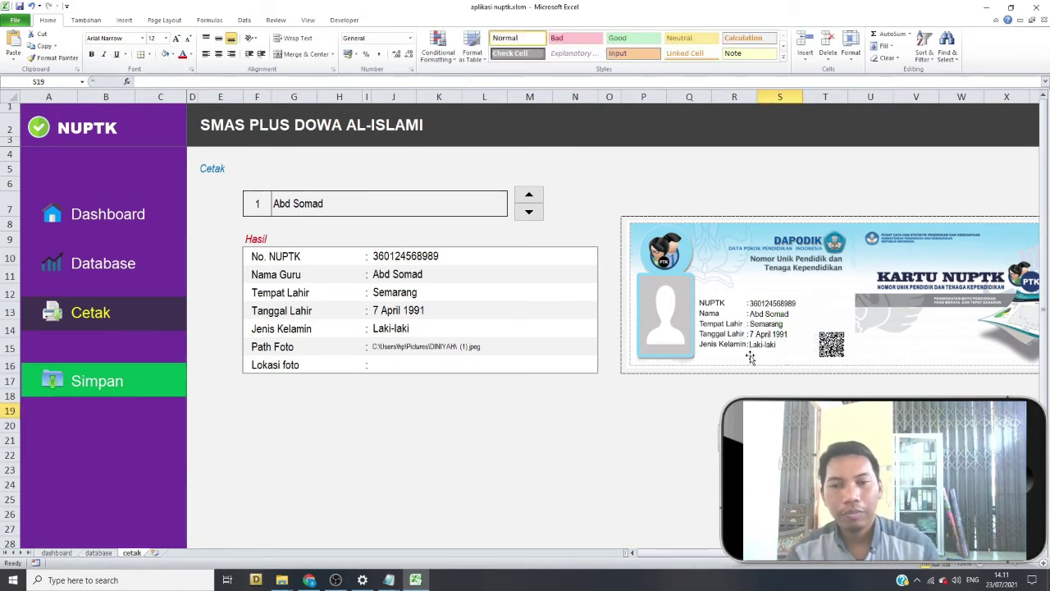
- Nudge the card's selected data text boxes slightly to the right
left_click(529, 198)
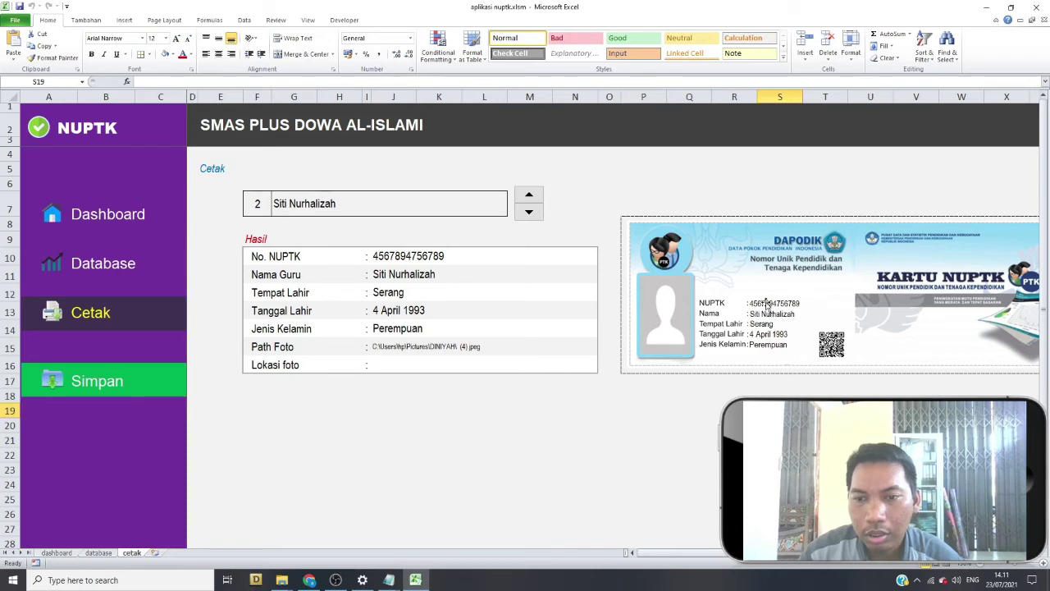
left_click(768, 315)
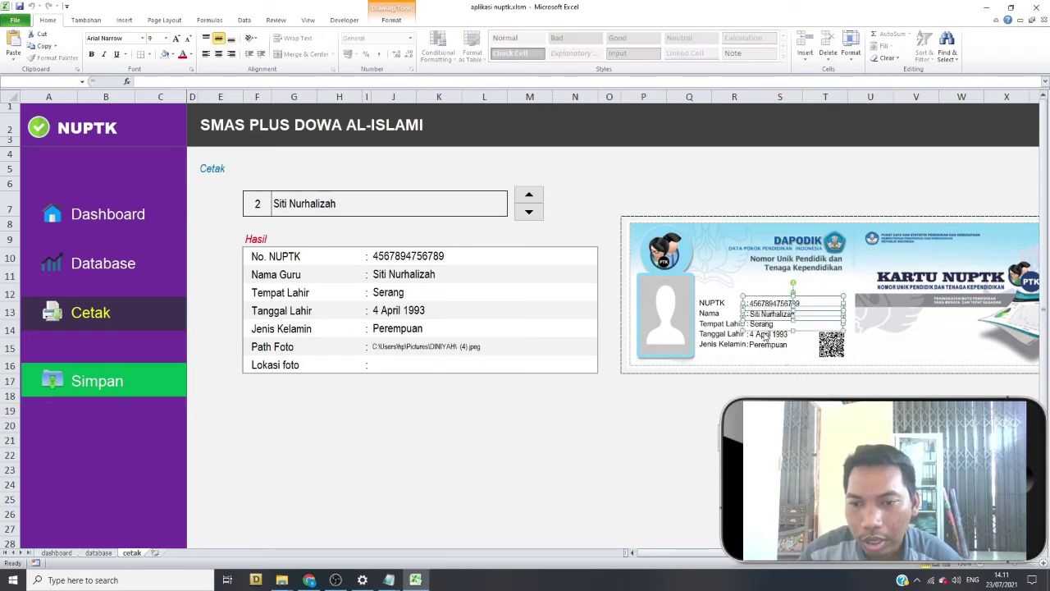
left_click(764, 334, "shift")
left_click(766, 345, "shift")
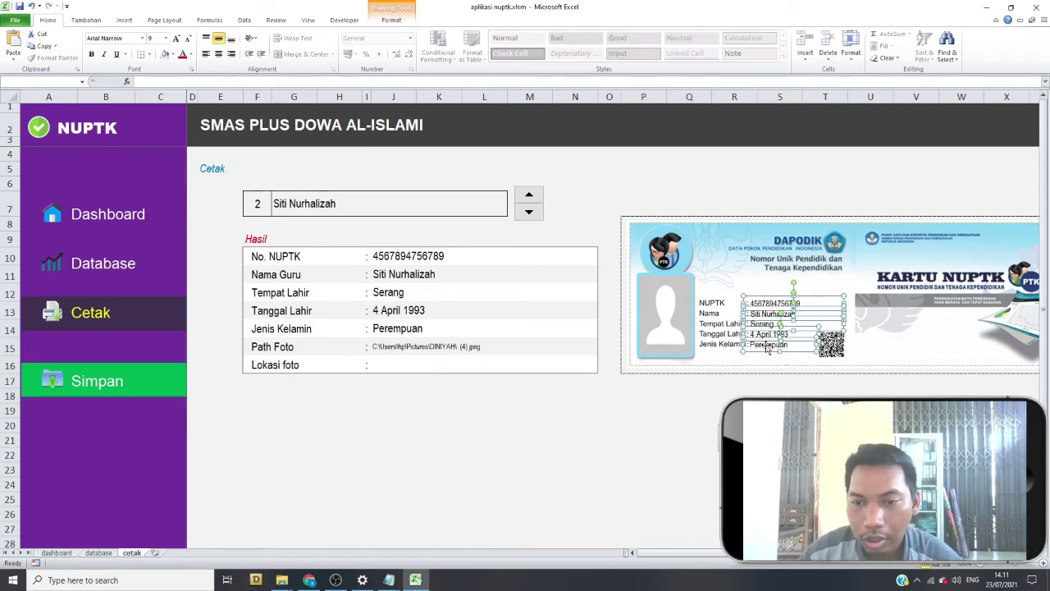
left_click_drag(766, 349, 768, 349)
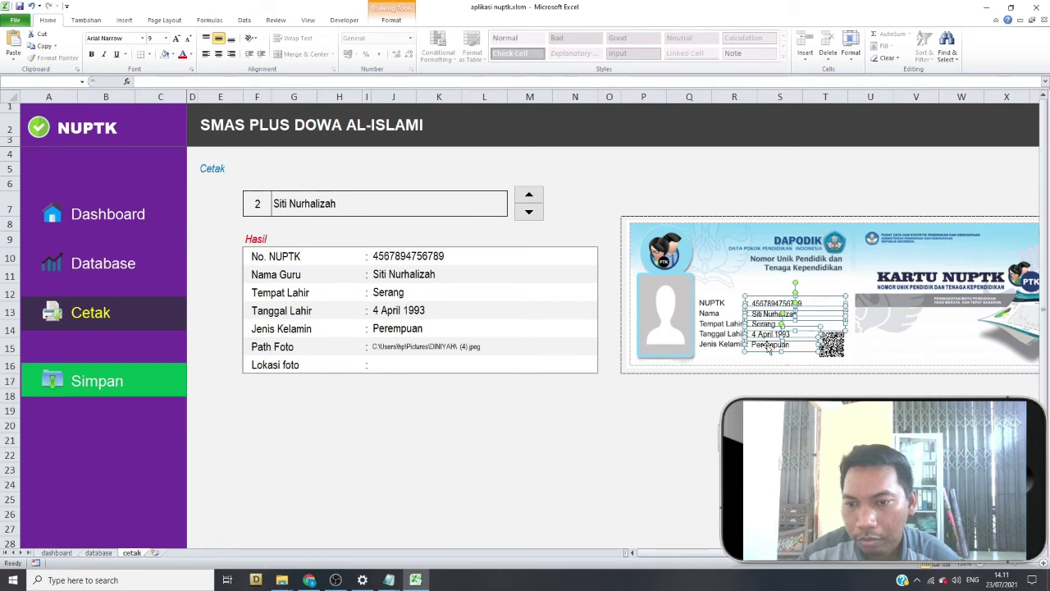
left_click(816, 410)
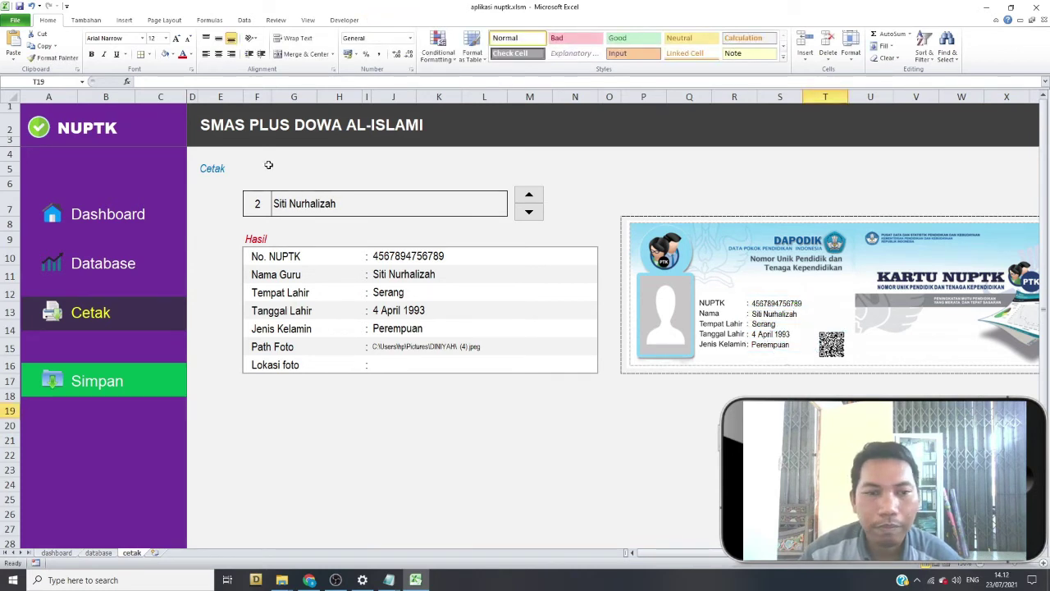
- Spin forward through the teacher records to record 10 and past the last one
left_click(535, 199)
left_click(535, 198)
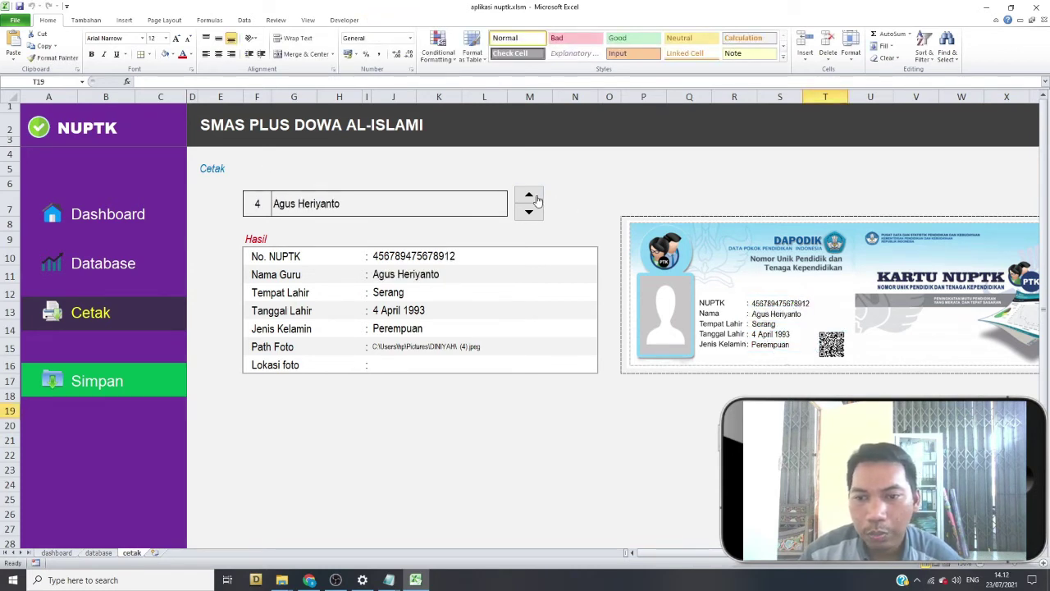
left_click(535, 199)
left_click(535, 199)
left_click(535, 198)
left_click(534, 198)
left_click(535, 198)
left_click(535, 199)
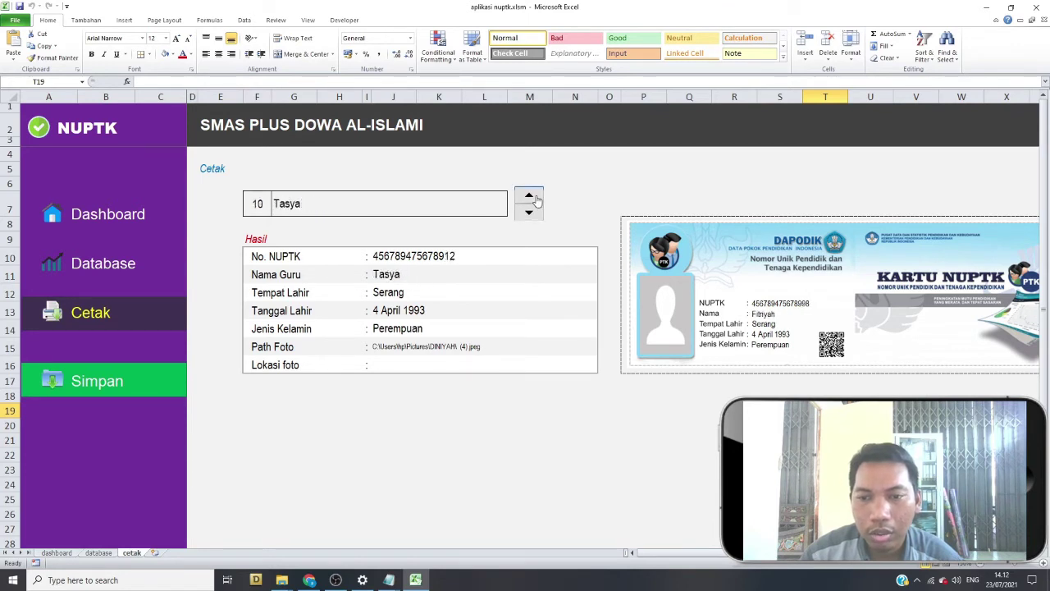
left_click(530, 197)
left_click(530, 197)
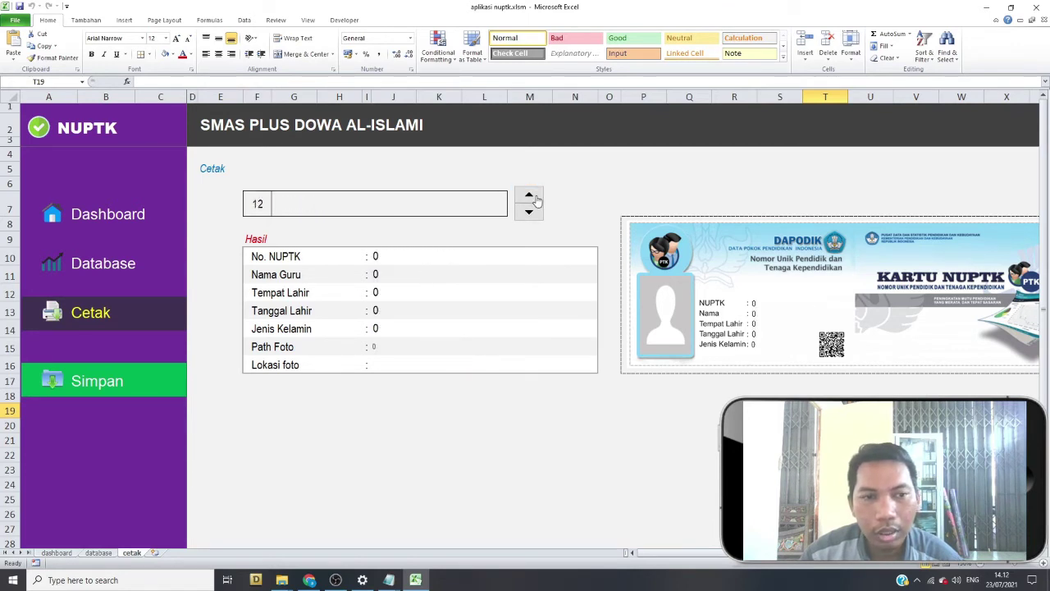
left_click(533, 213)
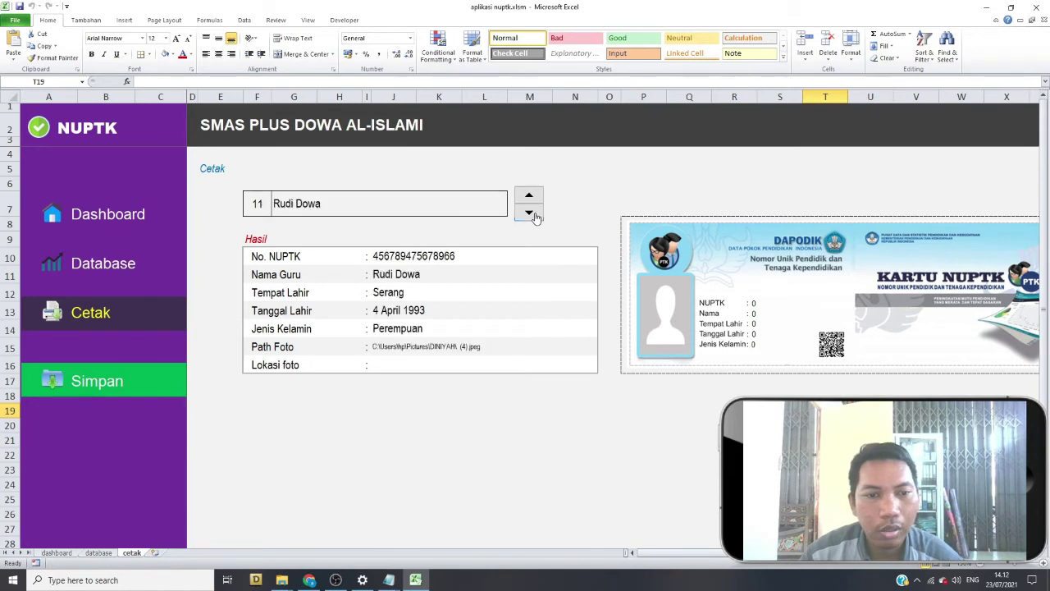
left_click(533, 213)
left_click(534, 213)
left_click(533, 213)
left_click(533, 213)
left_click(533, 213)
left_click(530, 213)
left_click(529, 212)
left_click(575, 410)
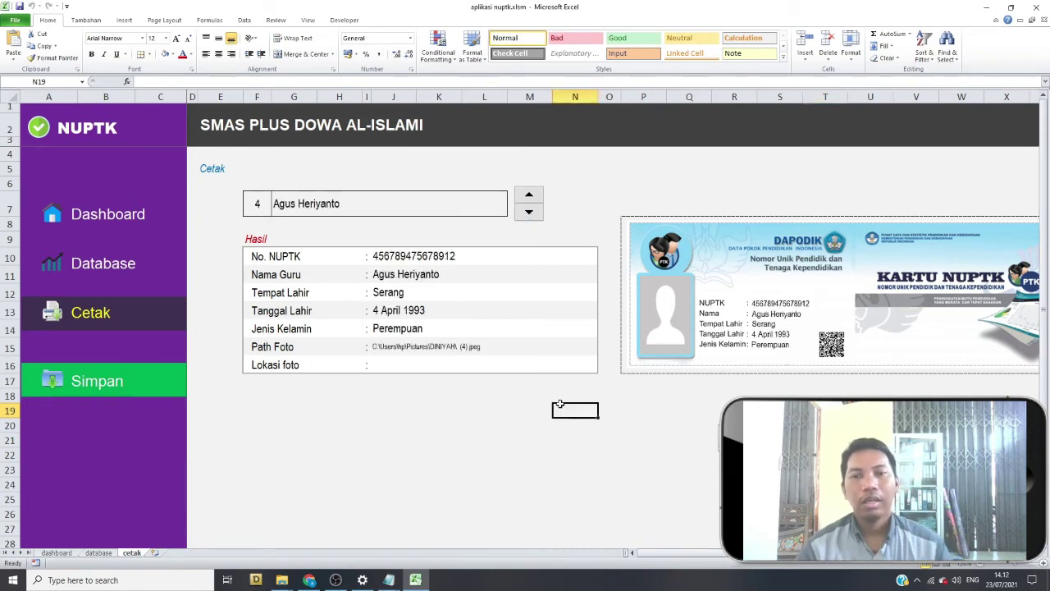
left_click(530, 212)
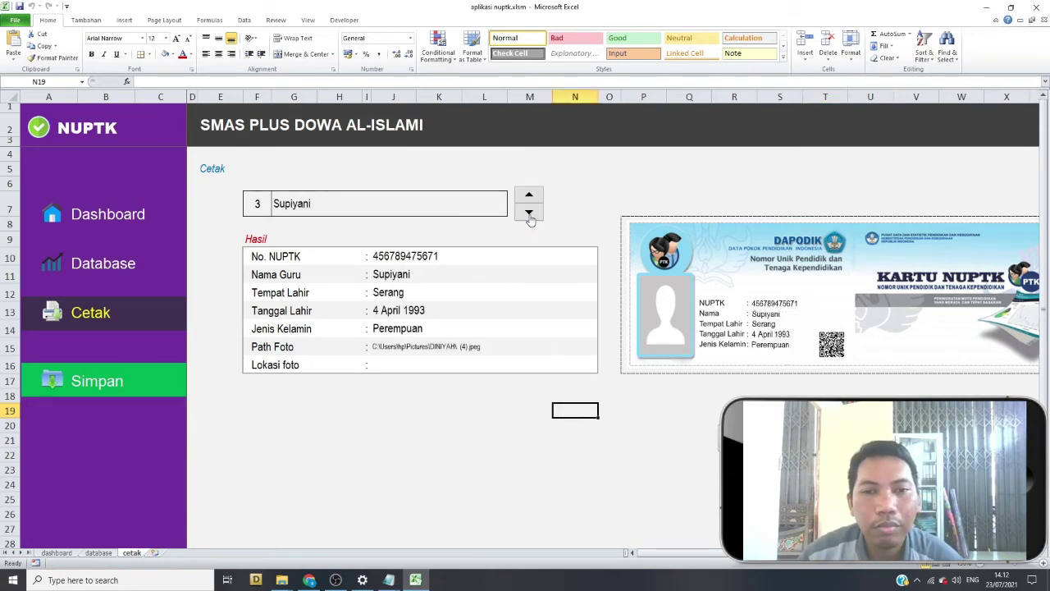
left_click(529, 212)
left_click(530, 212)
left_click(439, 396)
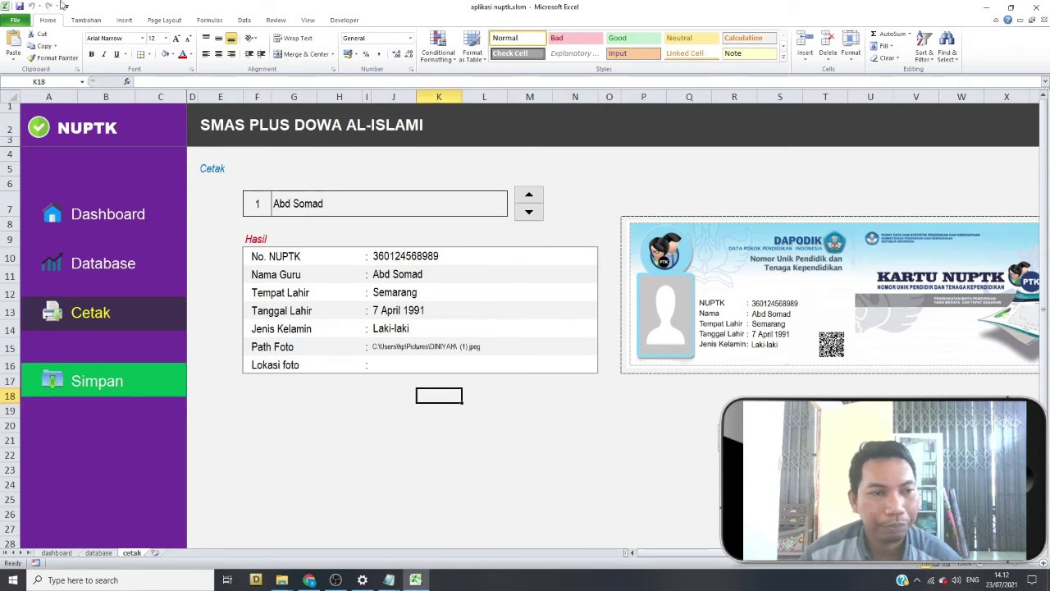
- Draw a rectangle over the card's photo area
left_click(125, 20)
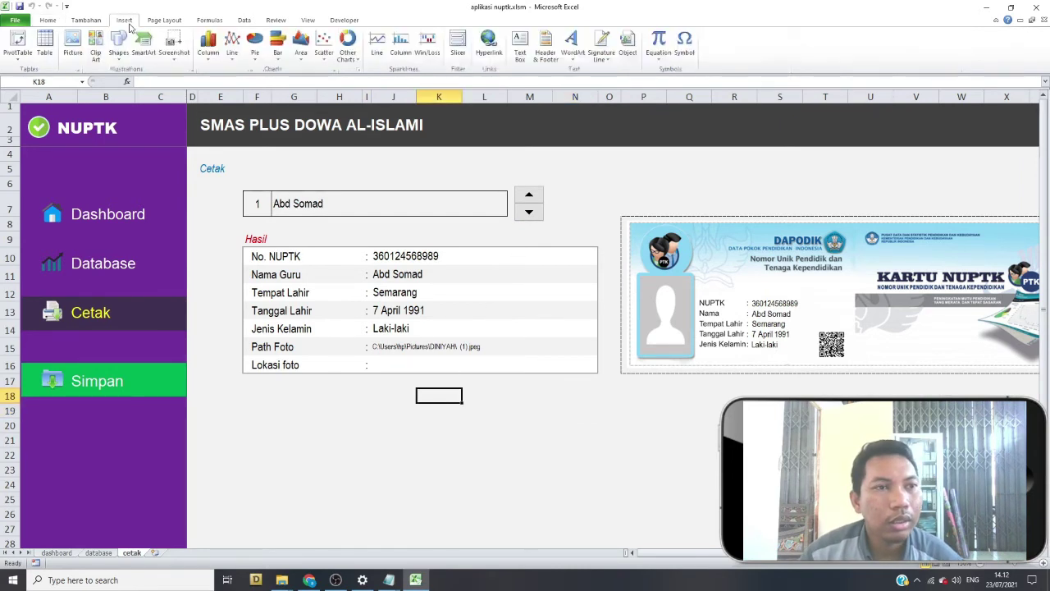
left_click(119, 45)
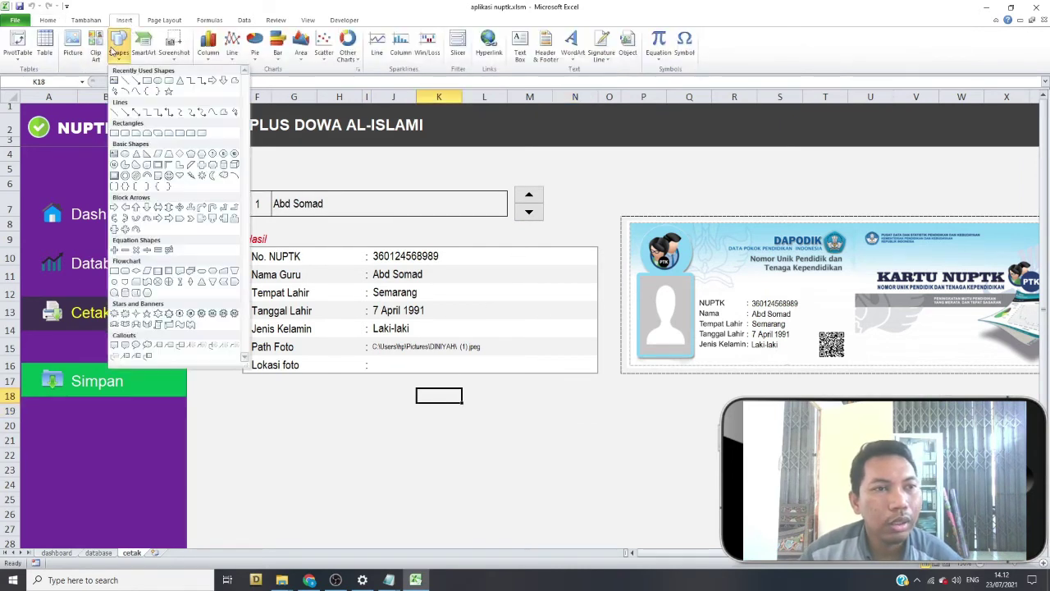
left_click(147, 82)
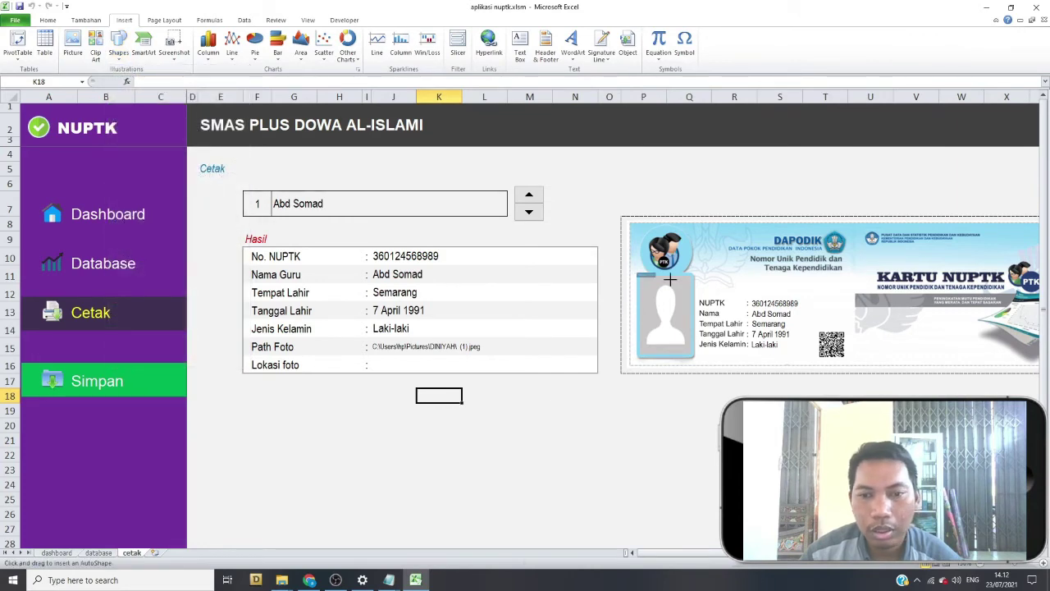
left_click_drag(637, 273, 694, 355)
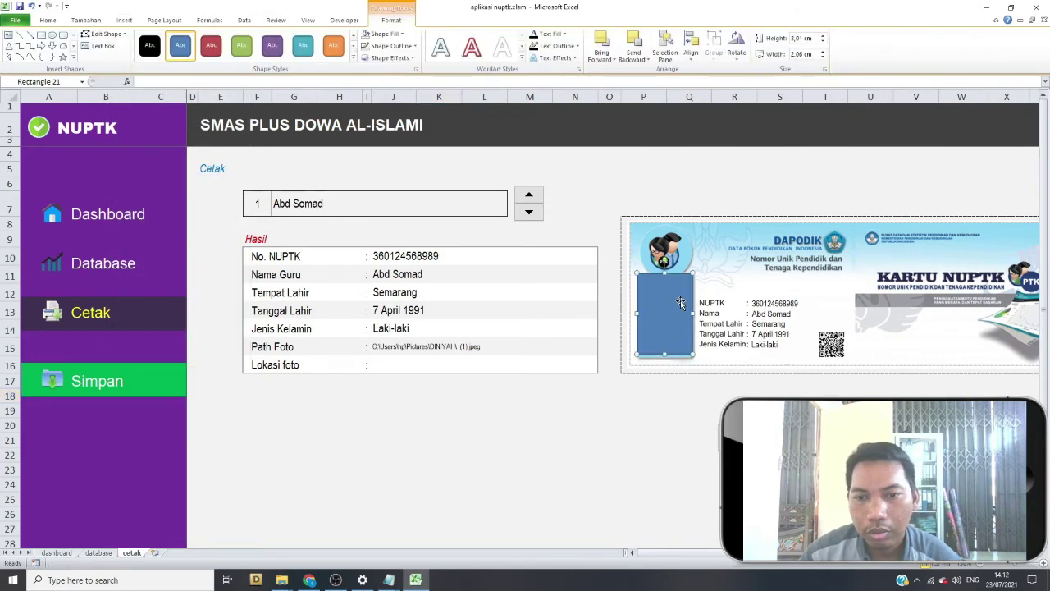
- Give the rectangle no outline and a light-grey fill, nudging it into place
left_click(376, 46)
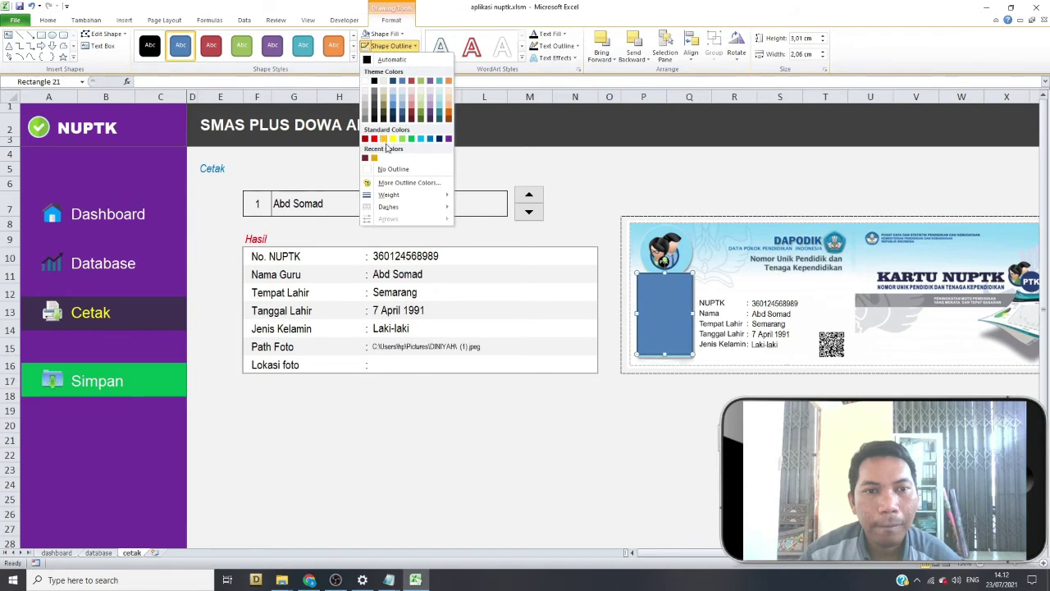
left_click(393, 168)
left_click(394, 36)
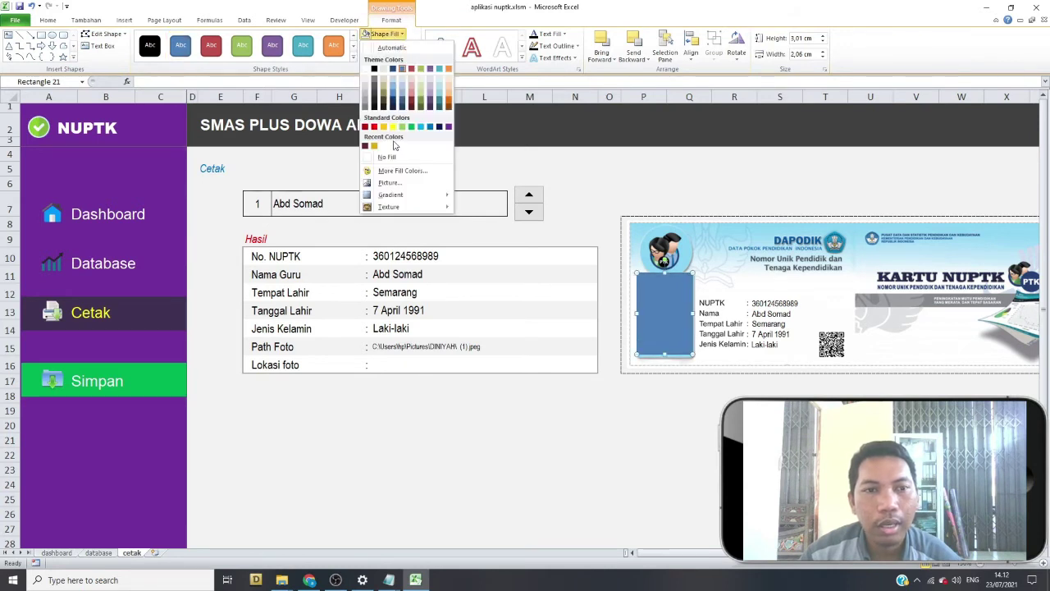
left_click(365, 86)
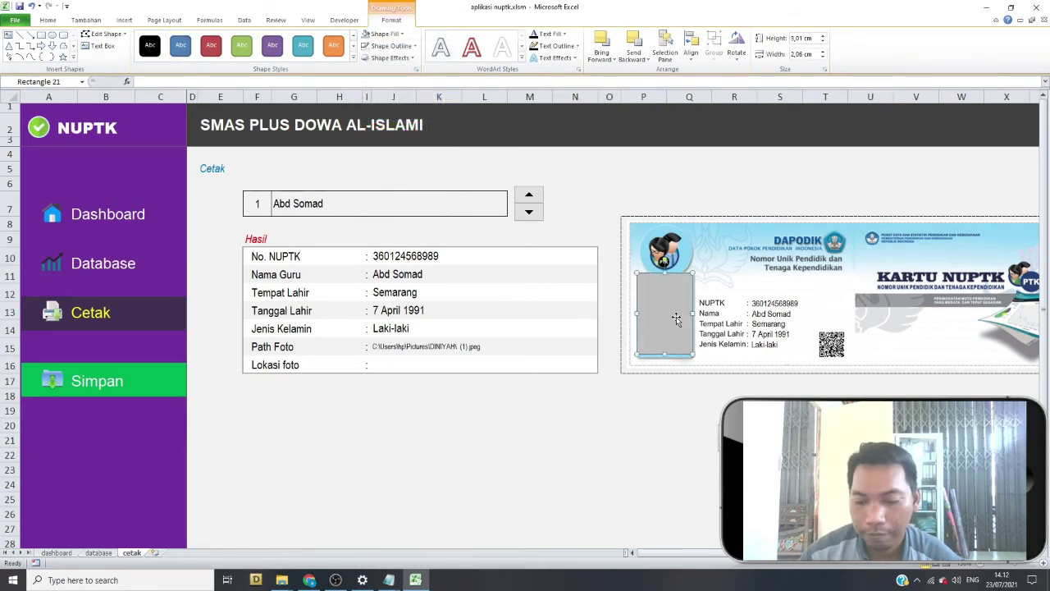
left_click_drag(675, 319, 676, 319)
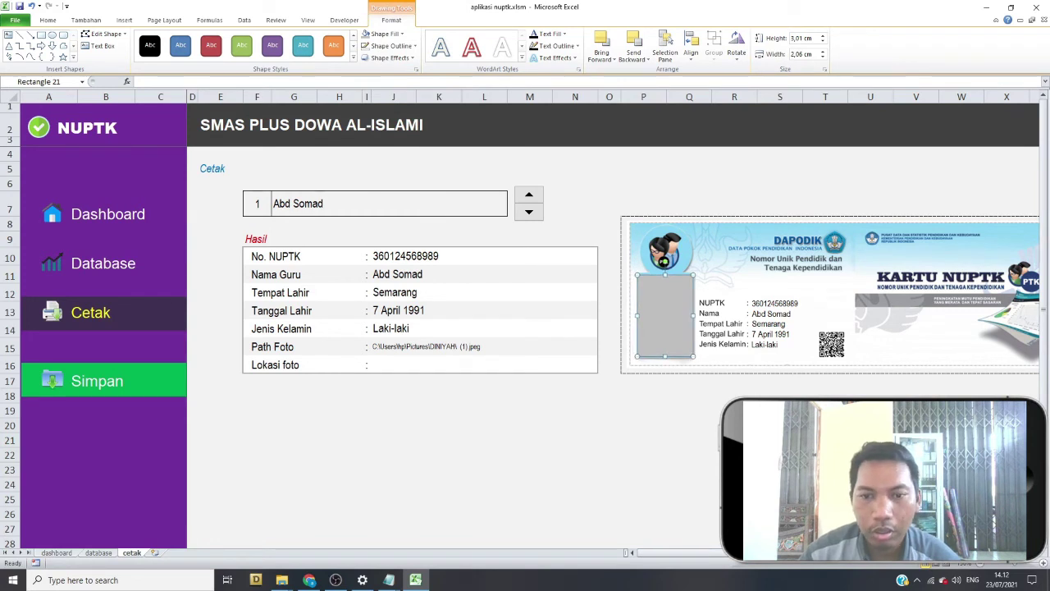
key("Escape")
- Name the rectangle GAMBAR in the Name Box
left_click(665, 316)
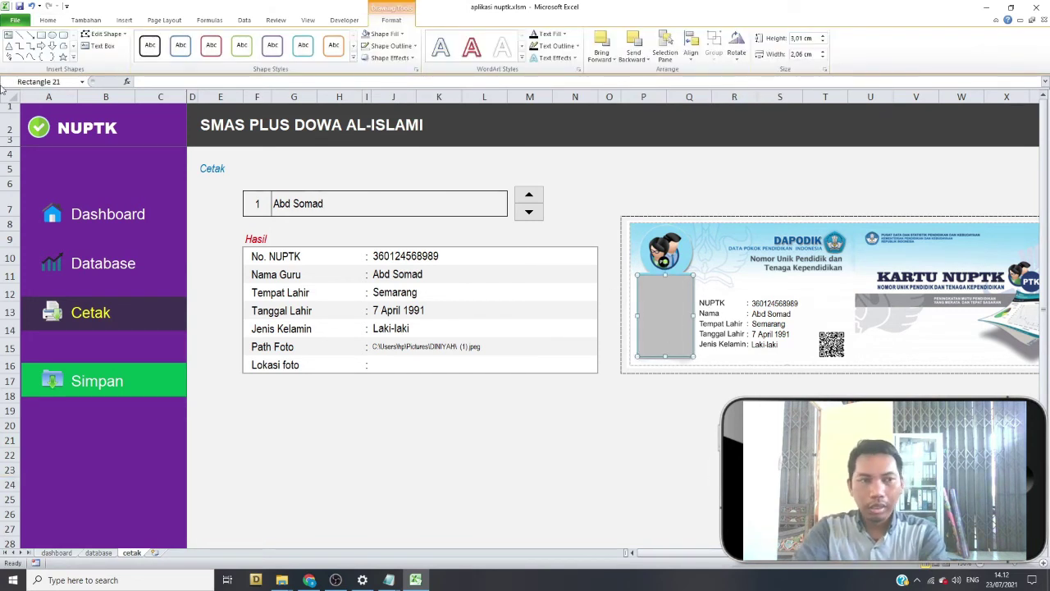
left_click(39, 81)
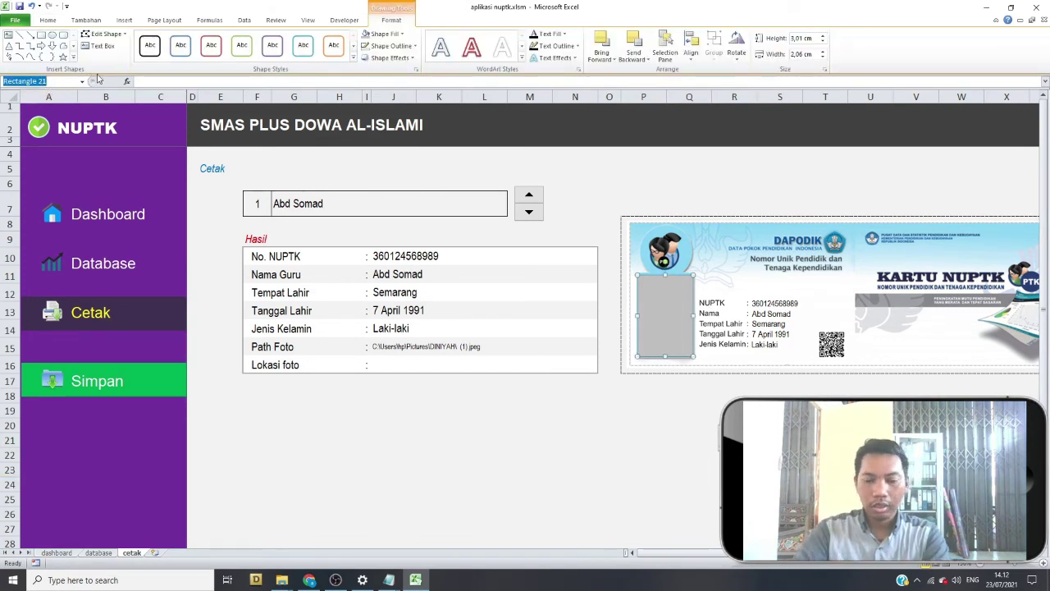
type("GAMBAR")
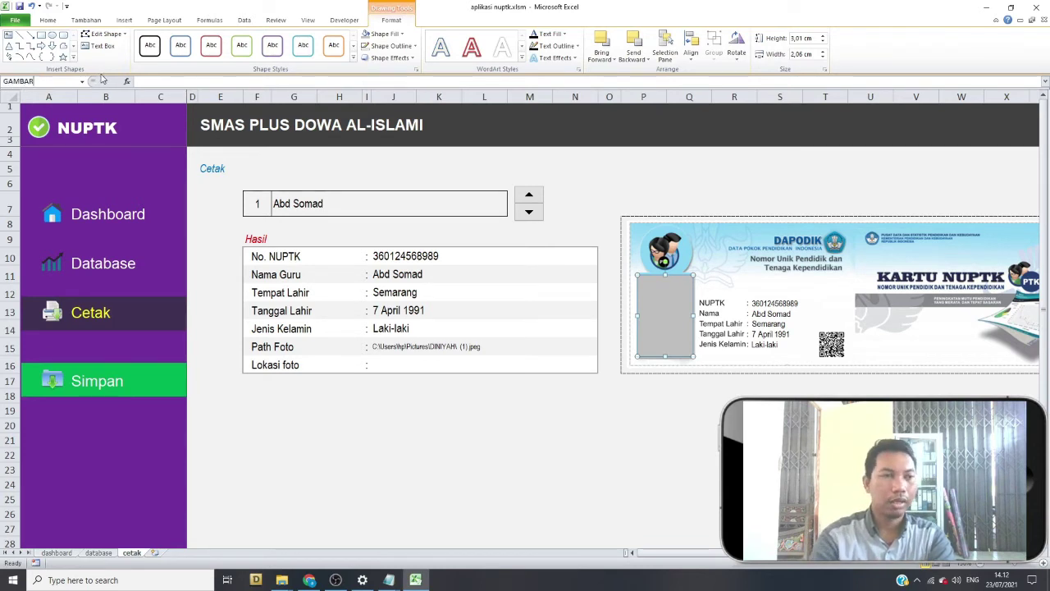
key("Return")
- Inspect J15's INDEX formula and the GAMBAR shape, then launch the Visual Basic editor
left_click(424, 450)
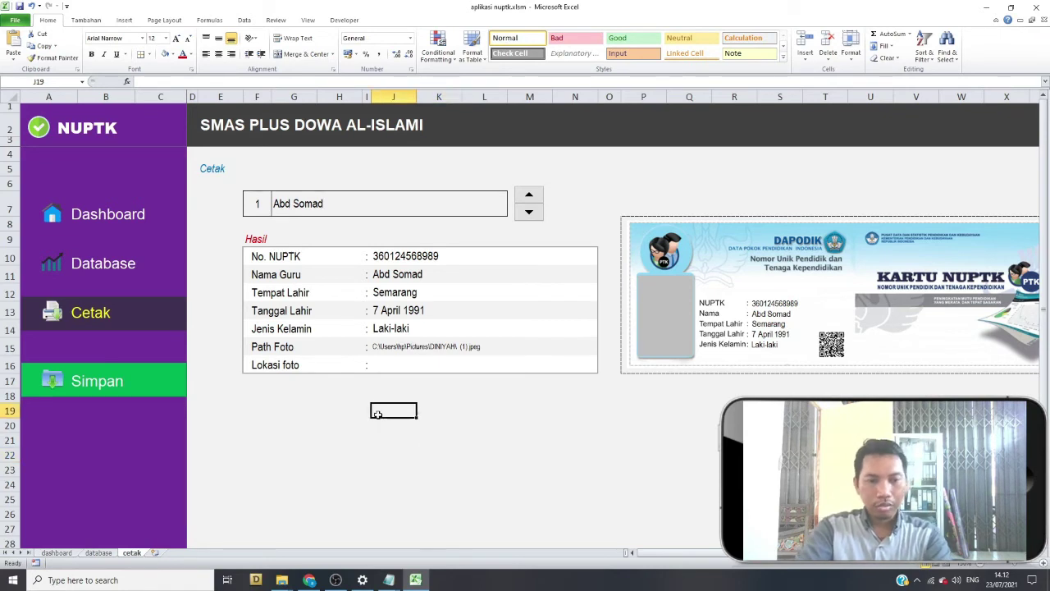
left_click(521, 439)
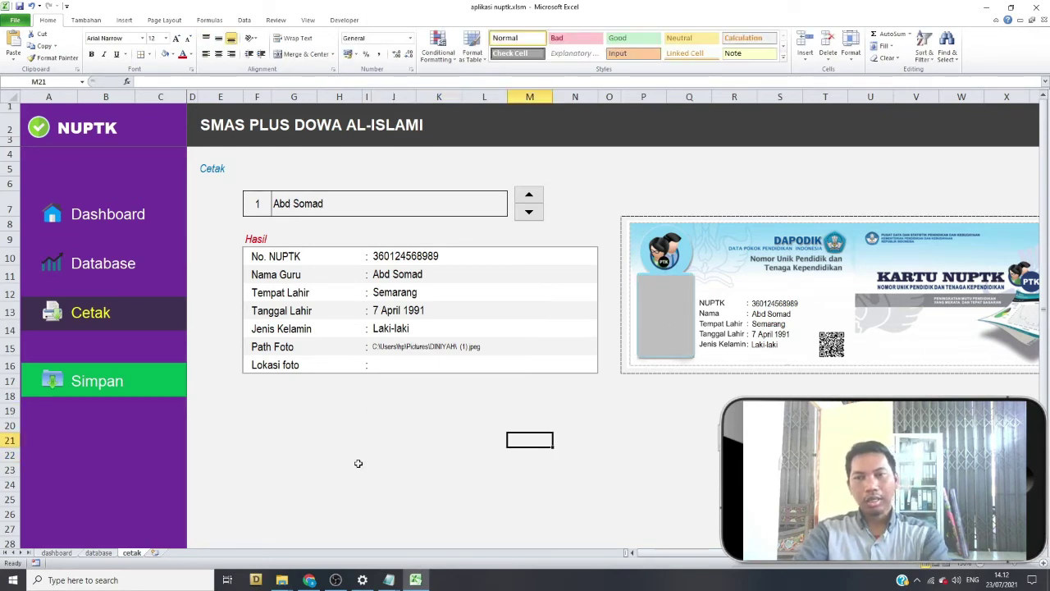
left_click(392, 348)
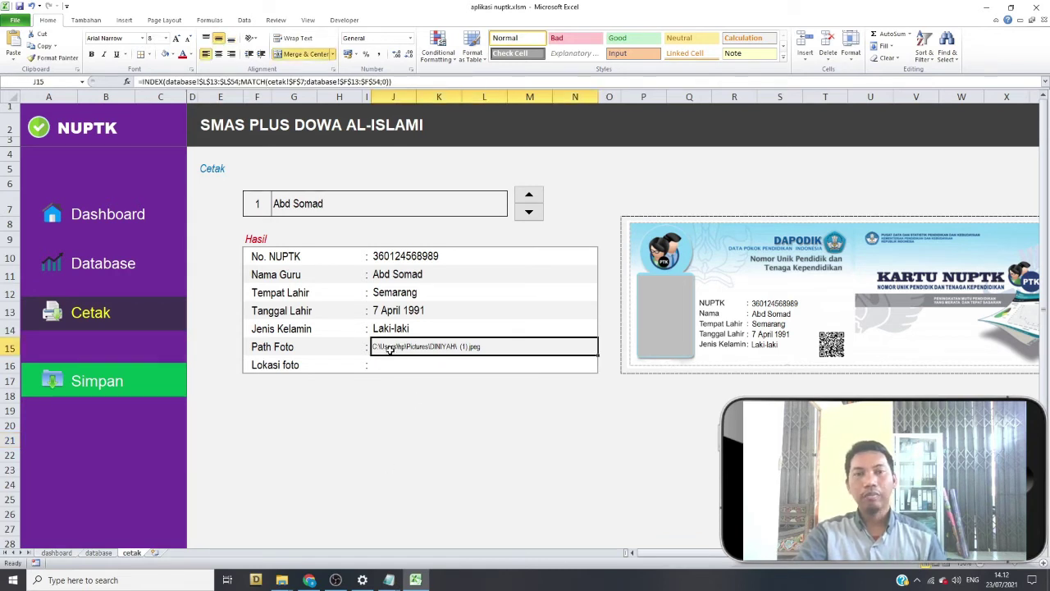
left_click(666, 294)
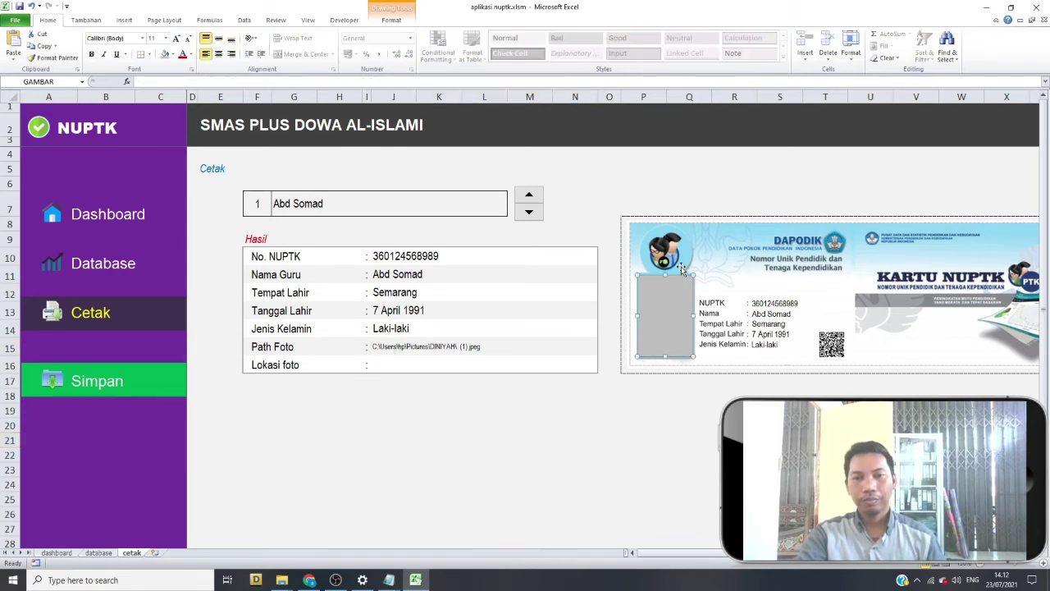
left_click(393, 441)
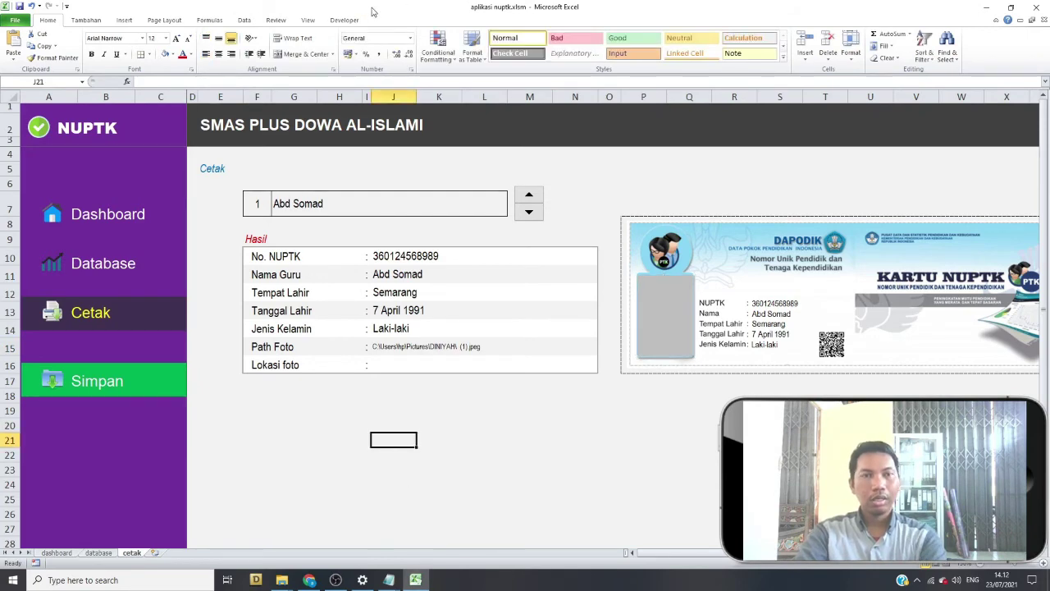
left_click(348, 20)
left_click(14, 43)
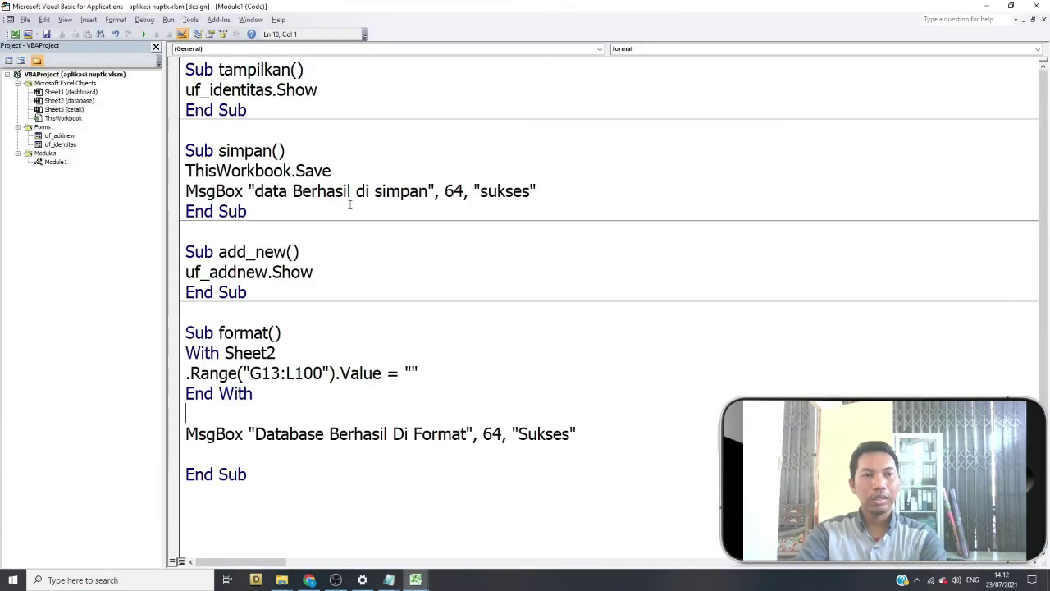
- Create a blank Worksheet_SelectionChange stub for the cetak sheet and bring up Upload Foto.txt
double_click(73, 111)
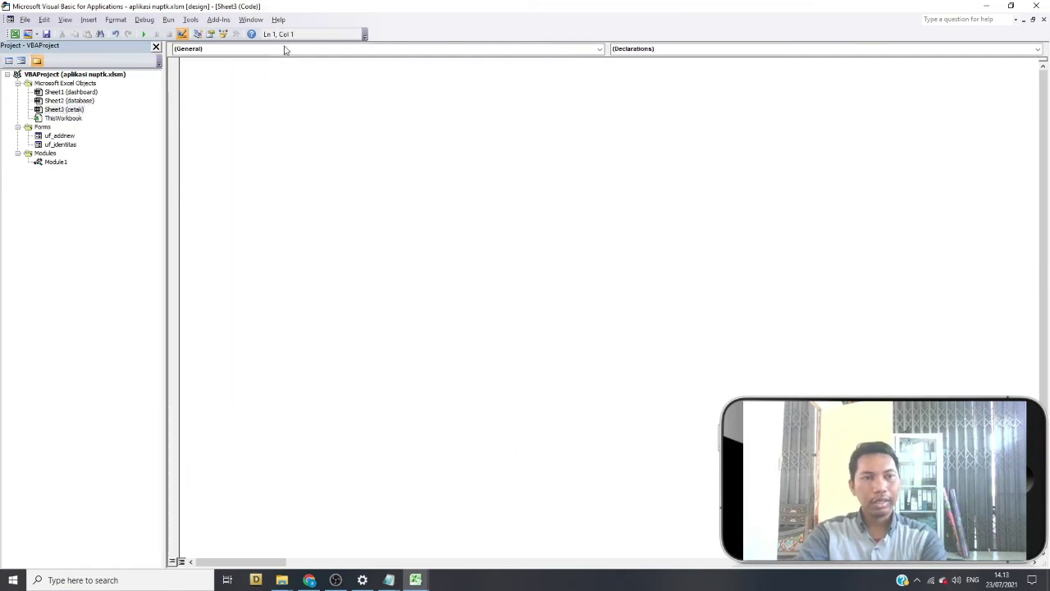
left_click(353, 49)
left_click(223, 69)
mouse_move(388, 580)
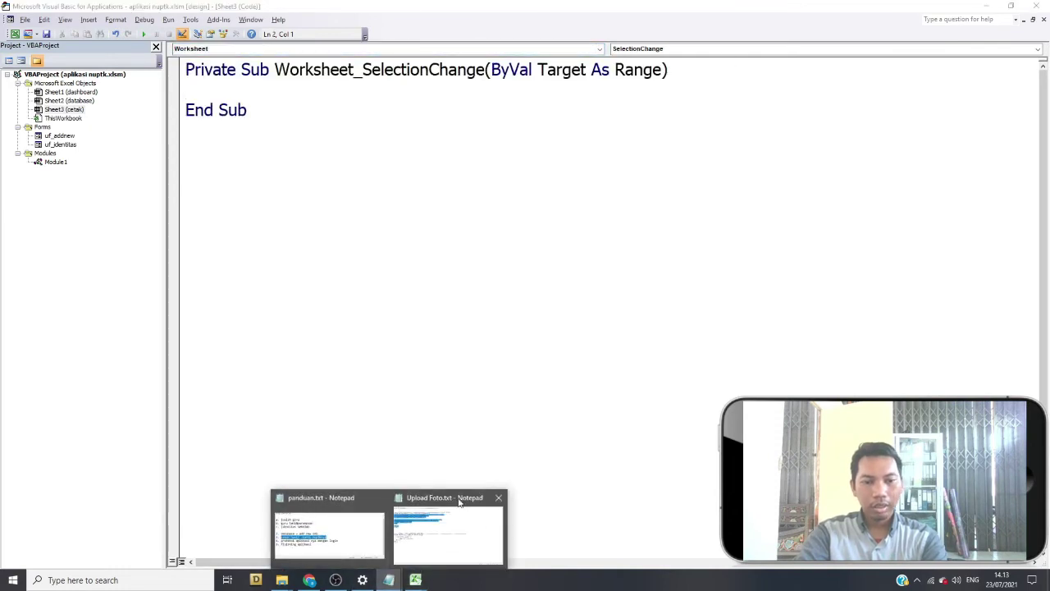
left_click(470, 538)
- Select the five-line If Target.Address…End If block in Upload Foto.txt
left_click_drag(59, 345, 3, 297)
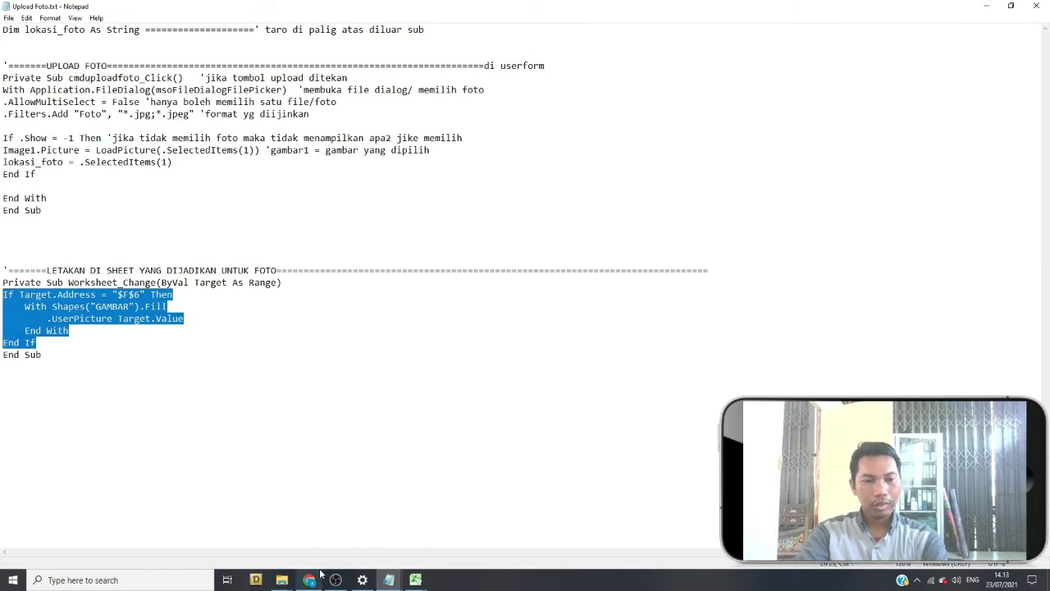
mouse_move(105, 345)
left_mouse_down()
mouse_move(2, 330)
mouse_move(2, 300)
left_mouse_up()
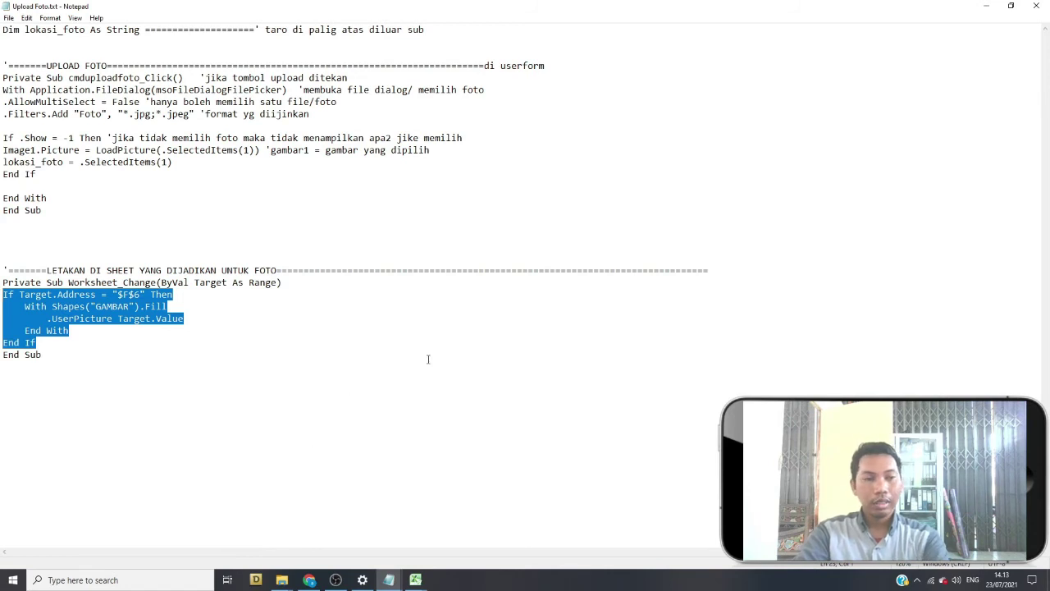
- Paste the photo-fill block, then check the photo box name and Lokasi foto cell in Excel
mouse_move(415, 581)
left_click(454, 523)
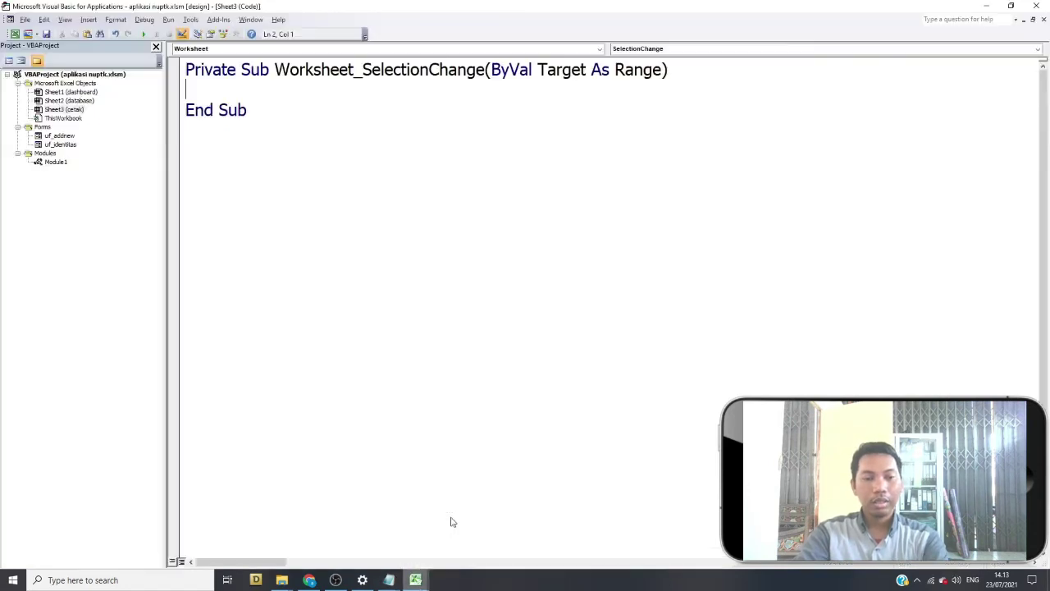
type("If Target.Address = \"$F$6\" Then     With Shapes(\"GAMBAR\").Fill         .UserPicture Target.Value     End With End If")
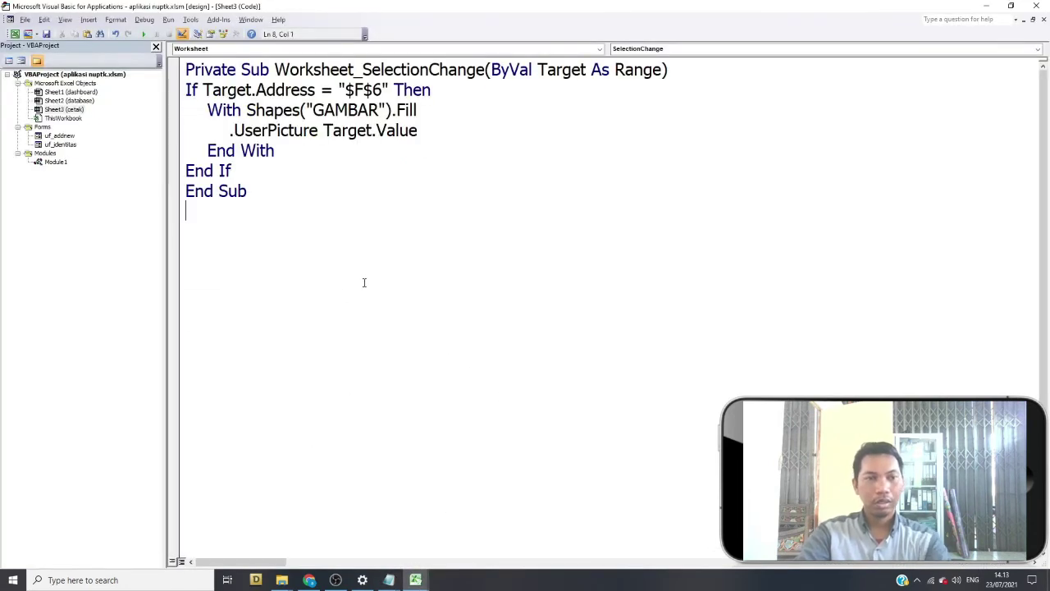
left_click(985, 6)
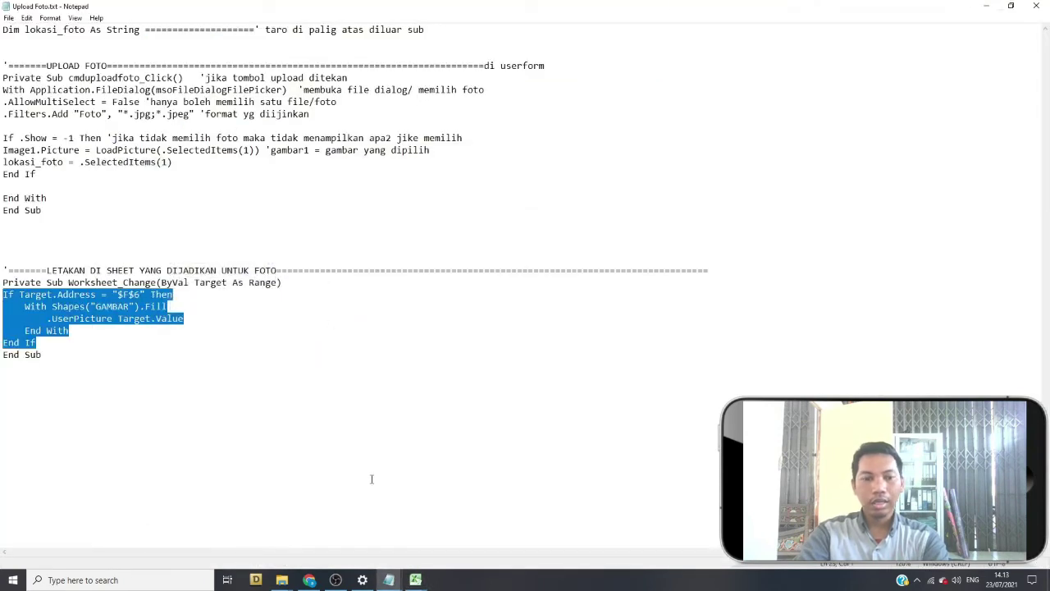
mouse_move(415, 580)
left_click(386, 529)
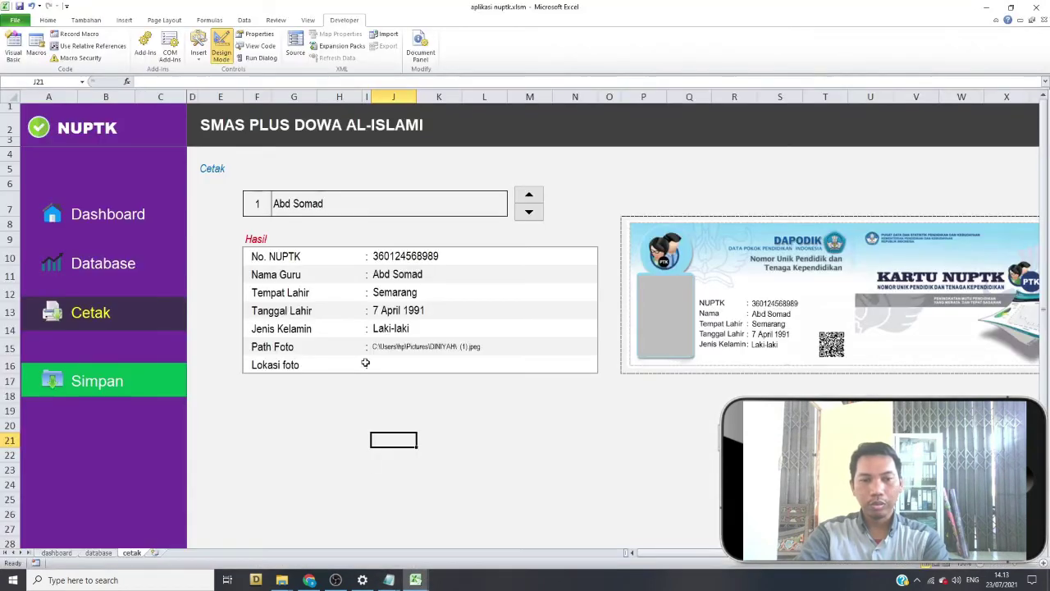
left_click(591, 494)
left_click(606, 438)
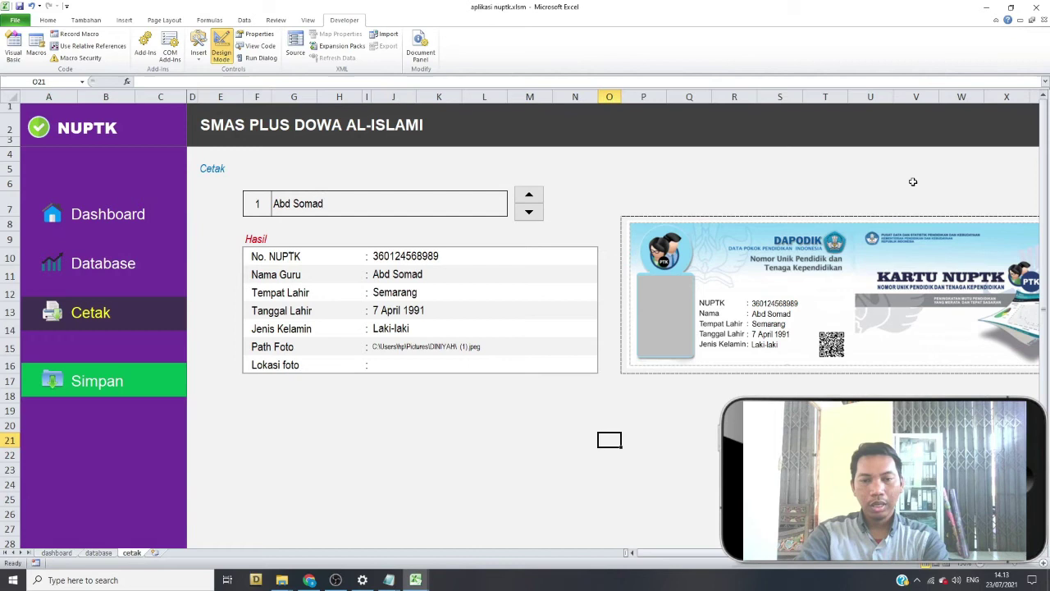
left_click(681, 300)
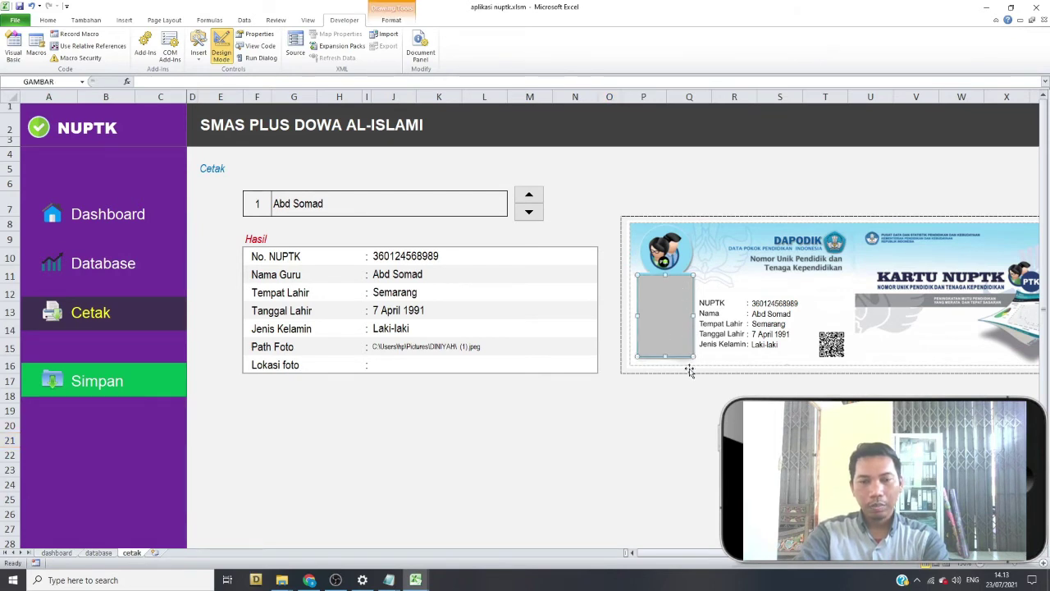
left_click(395, 361)
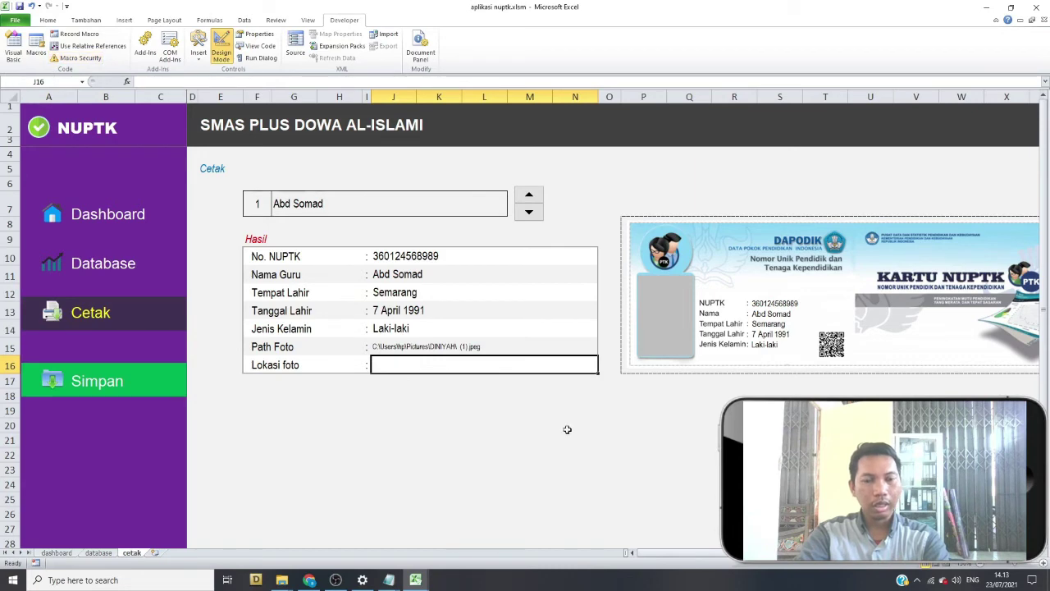
- Change the code's "$F$6" address to "$J$16" and close the VBA editor
mouse_move(415, 580)
left_click(458, 534)
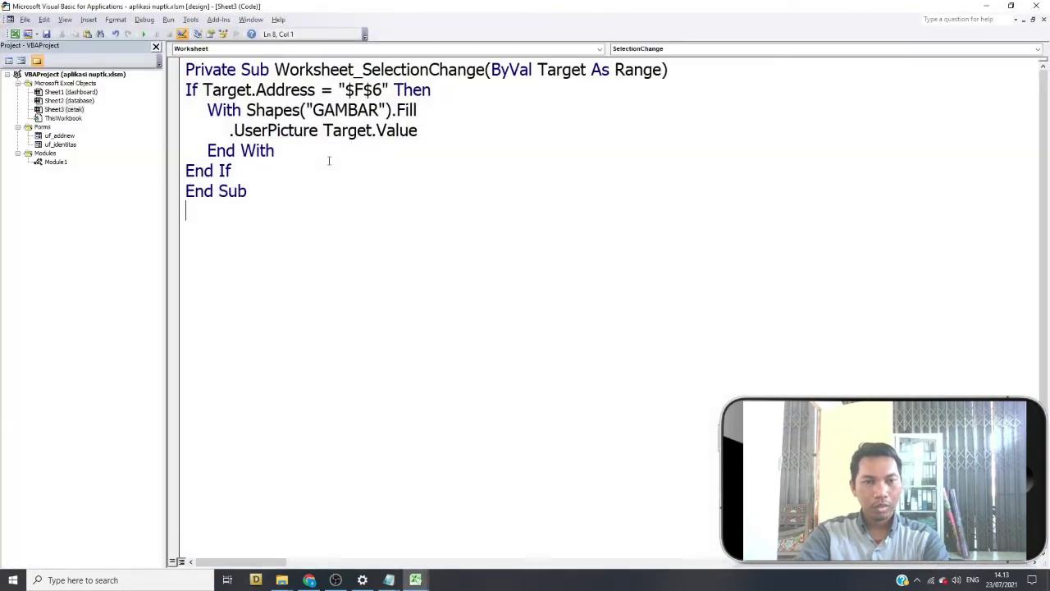
left_click(361, 90)
key("BackSpace")
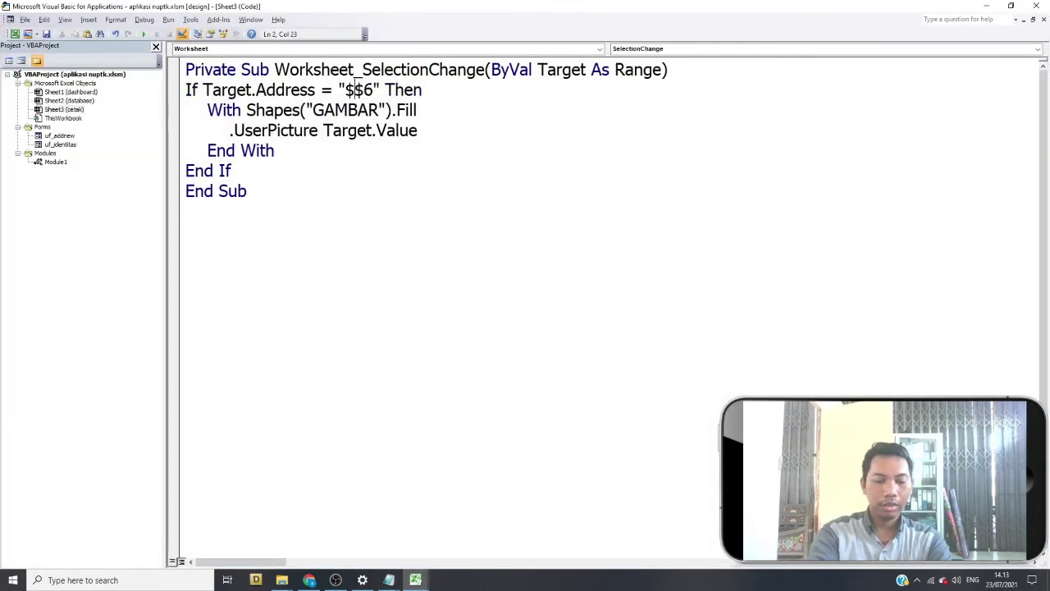
type("J")
key("Right")
key("Right")
key("BackSpace")
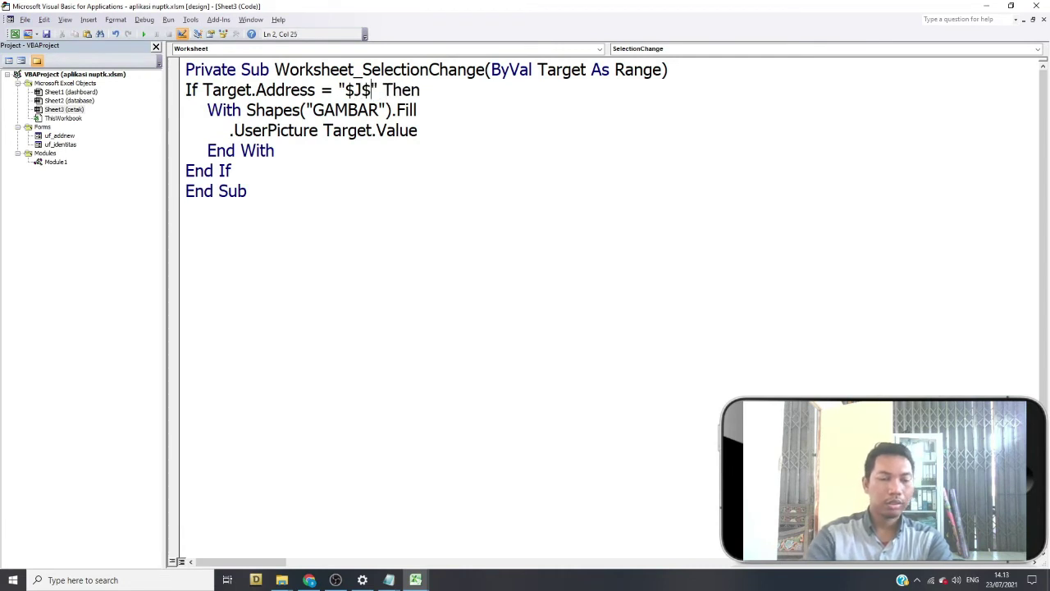
type("16")
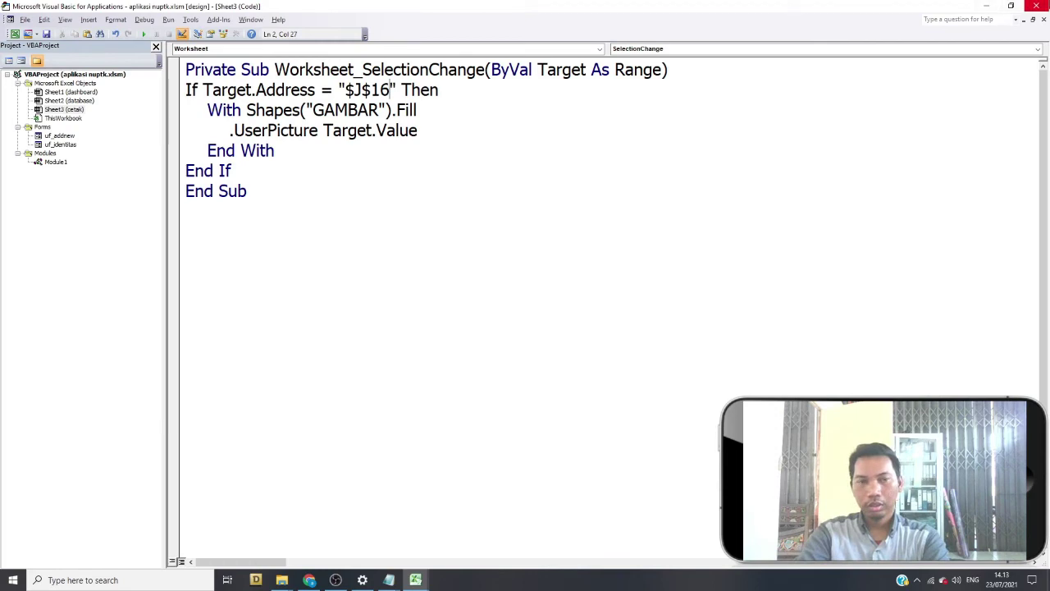
left_click(1035, 6)
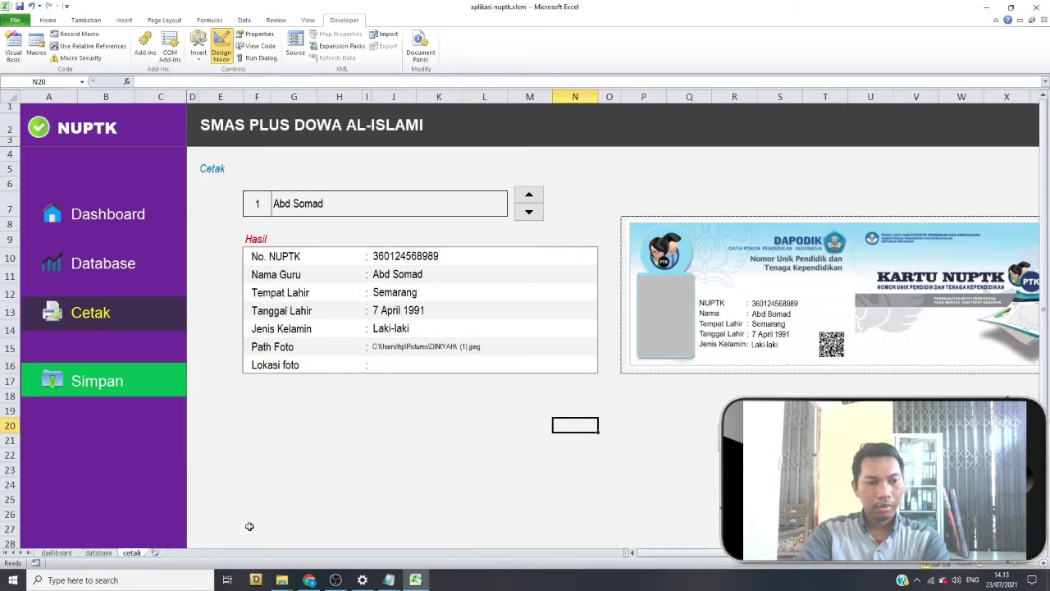
- Copy the first teacher's photo path from database L13 into cetak cell J16
left_click(98, 553)
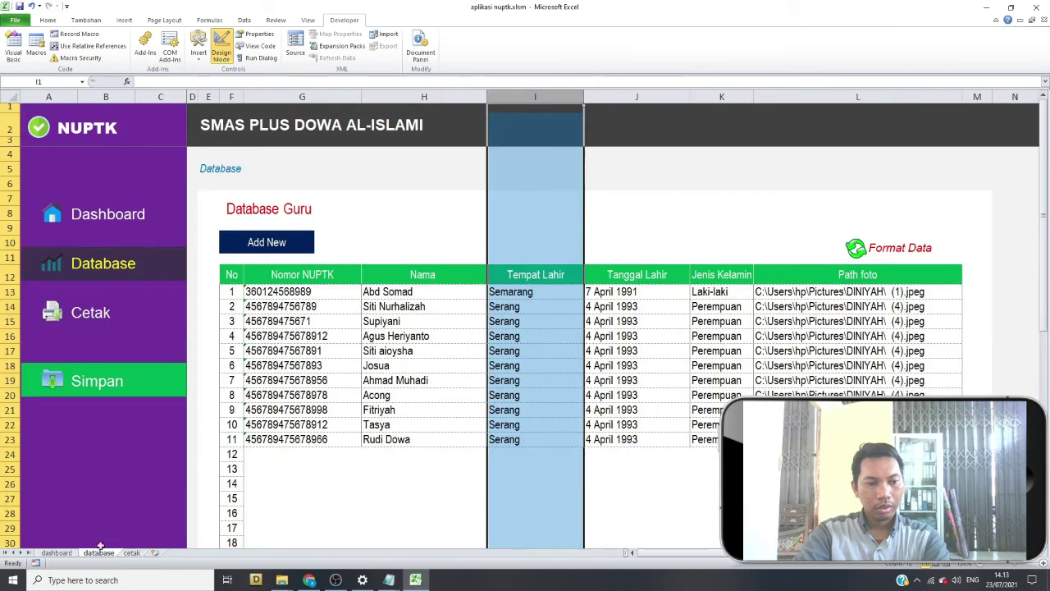
left_click(862, 293)
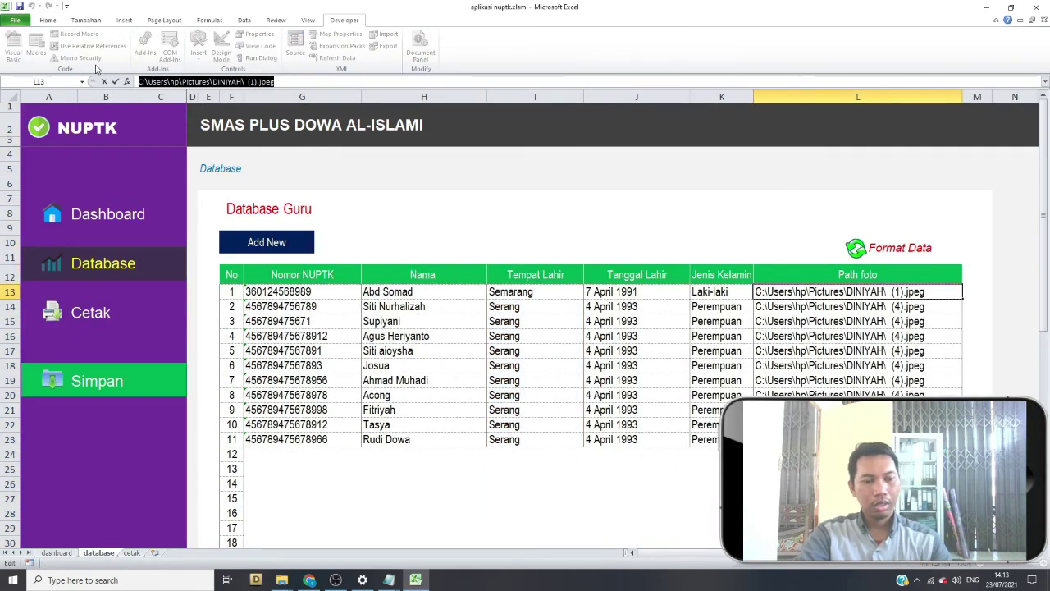
left_click(406, 471)
left_click(131, 553)
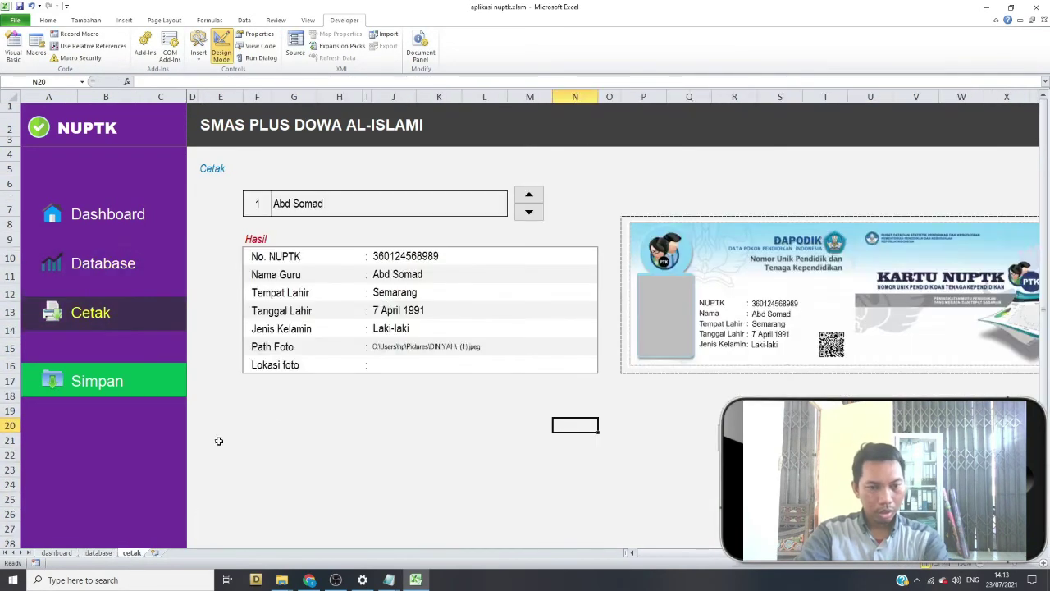
double_click(398, 365)
key("Return")
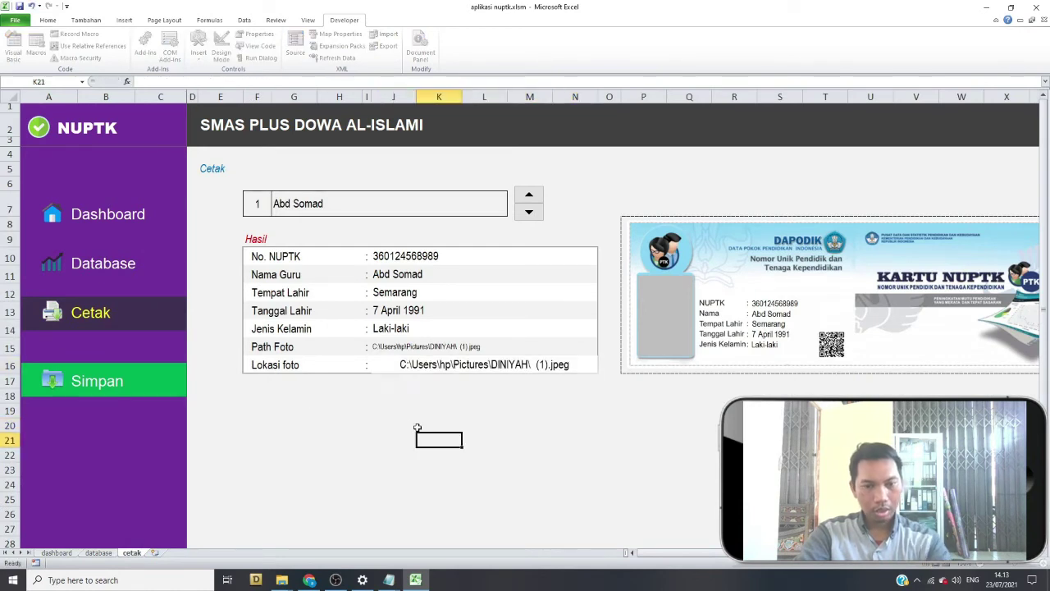
- Left-align the photo path in J16 and reopen the cetak sheet's VBA code
left_click(47, 20)
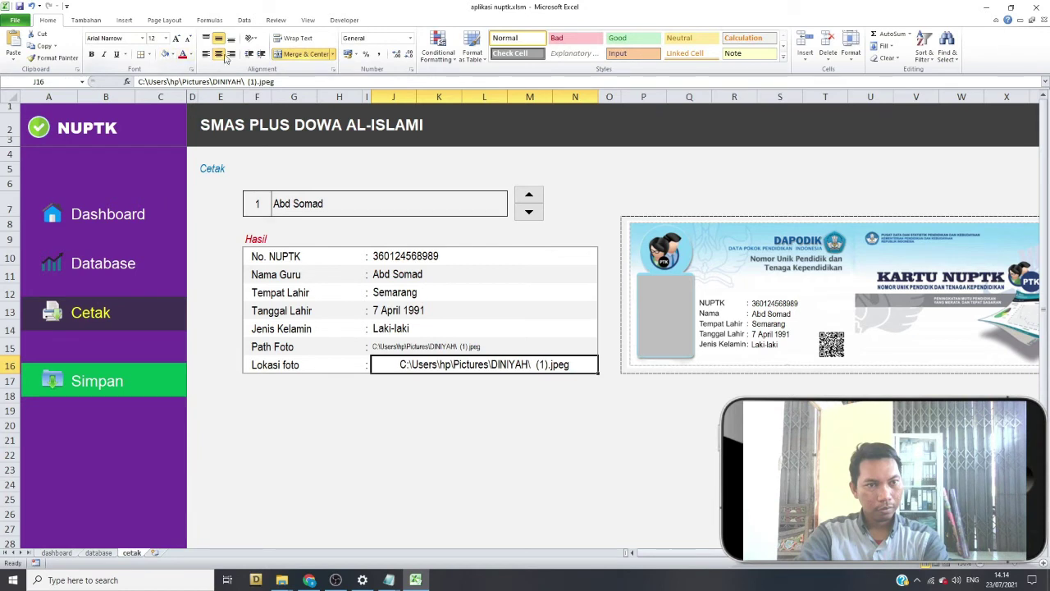
left_click(206, 54)
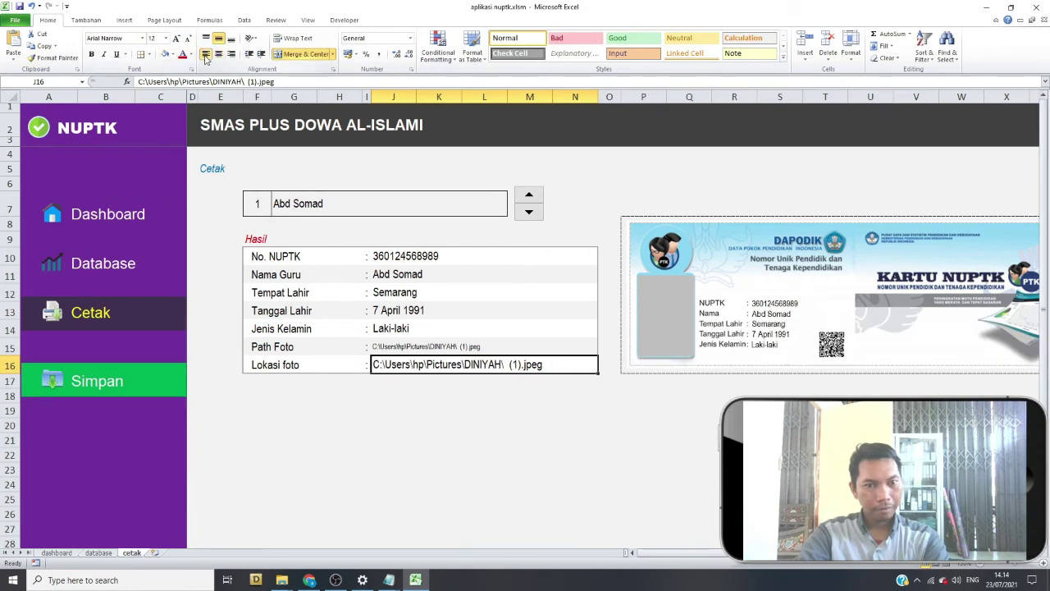
left_click(436, 381)
left_click(450, 366)
left_click(507, 414)
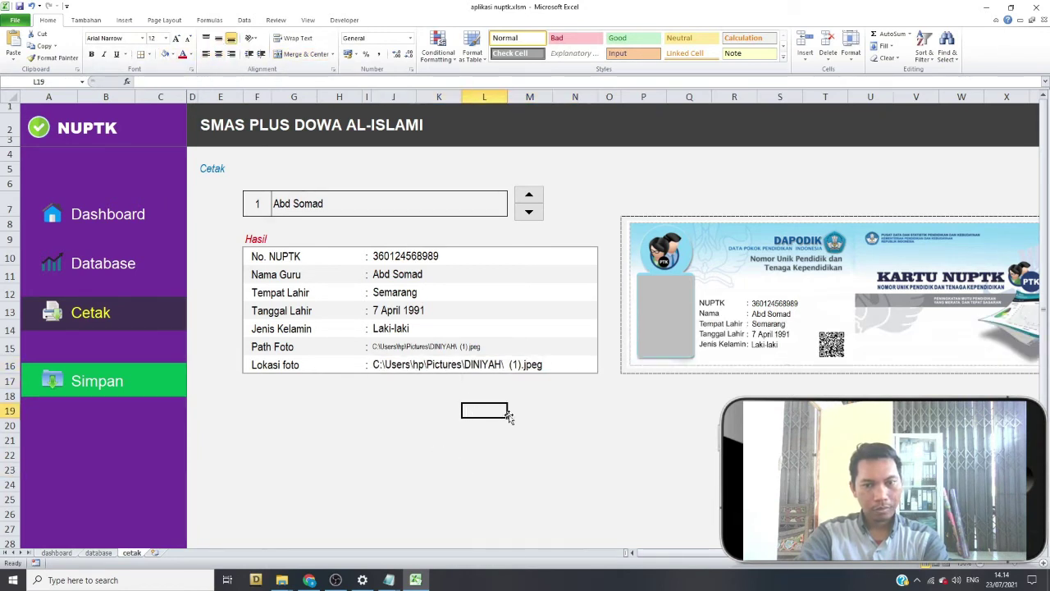
left_click(484, 455)
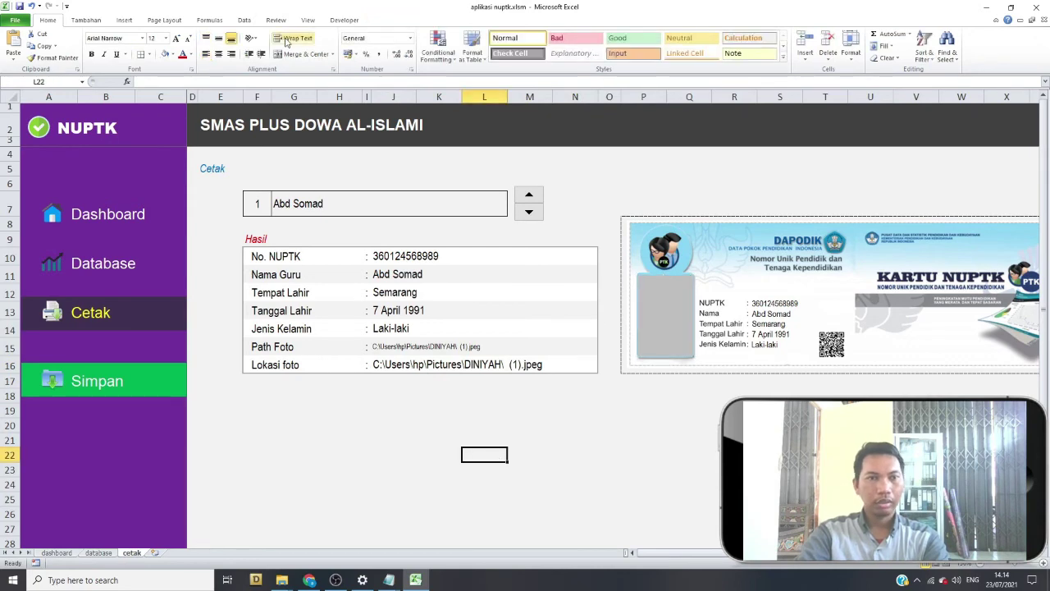
left_click(343, 20)
left_click(13, 45)
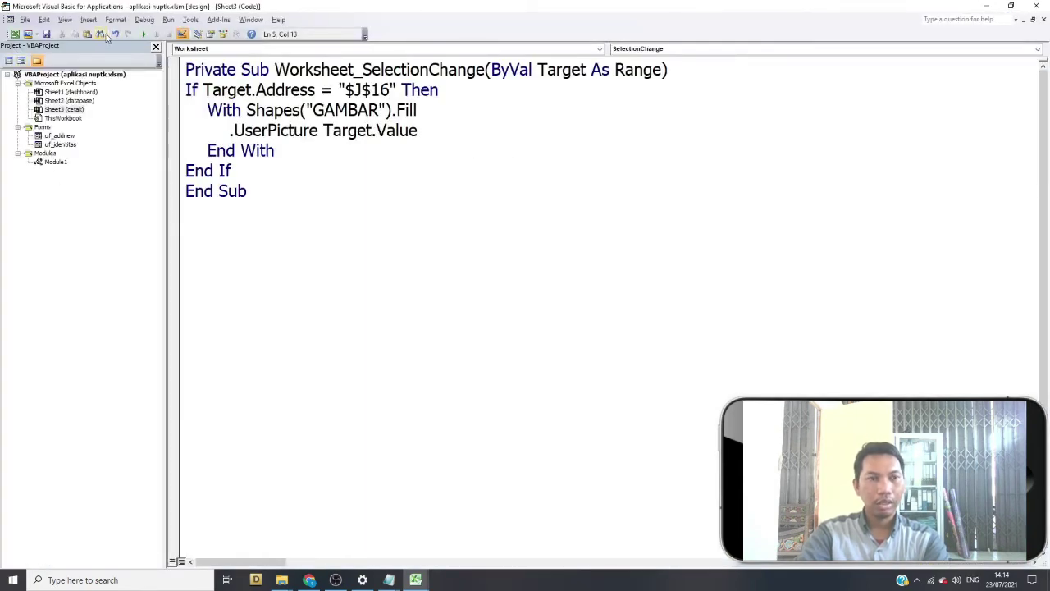
- Dismiss the Macros list without running anything and return to the workbook
left_click(142, 34)
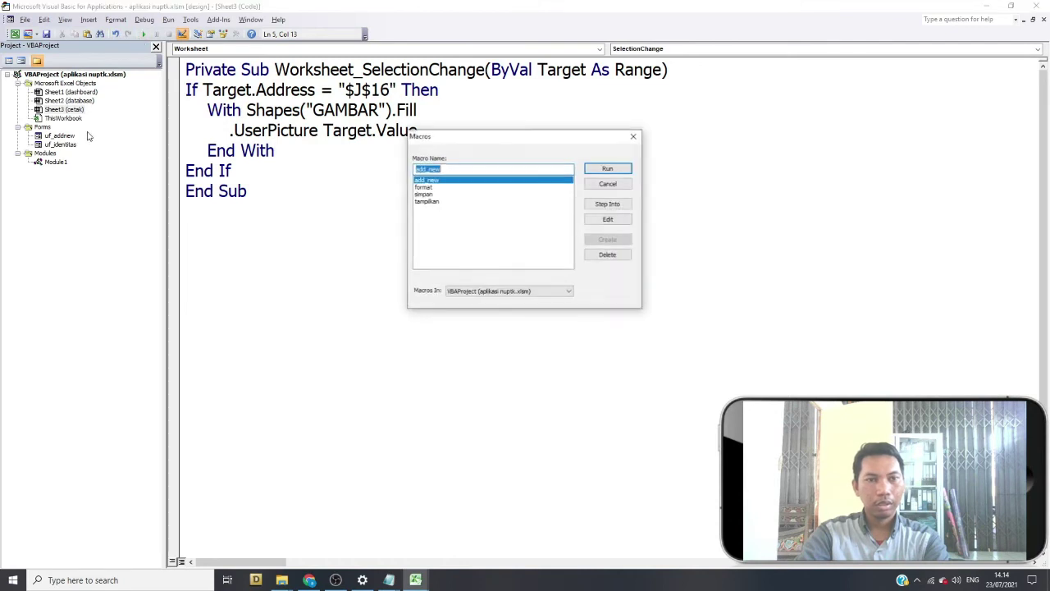
left_click(629, 141)
left_click(1036, 6)
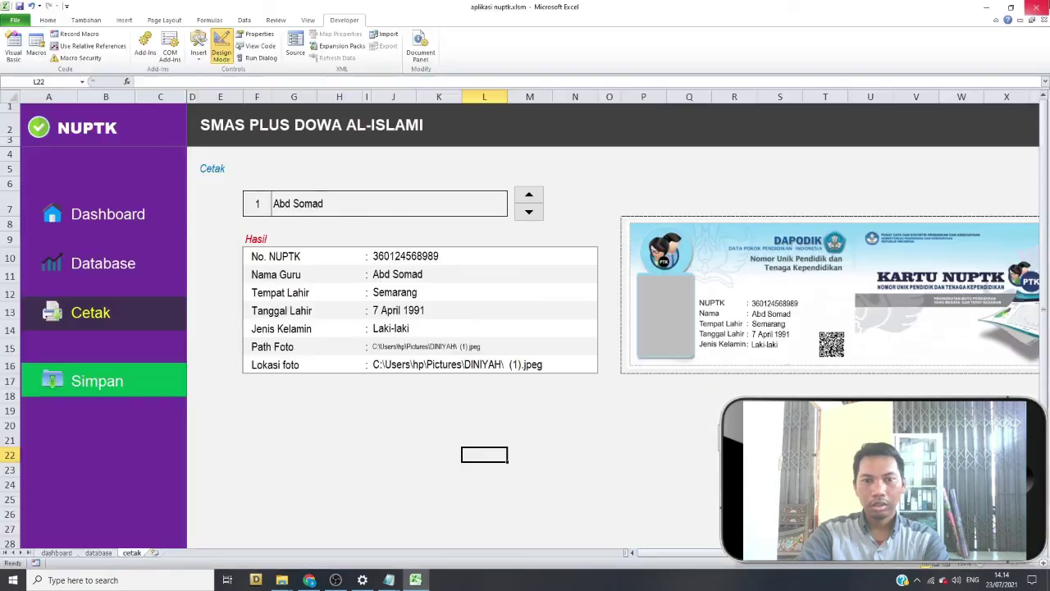
- Test selecting the GAMBAR box and J16, then bring up the sheet's worksheet event list
left_click(677, 330)
left_click(670, 411)
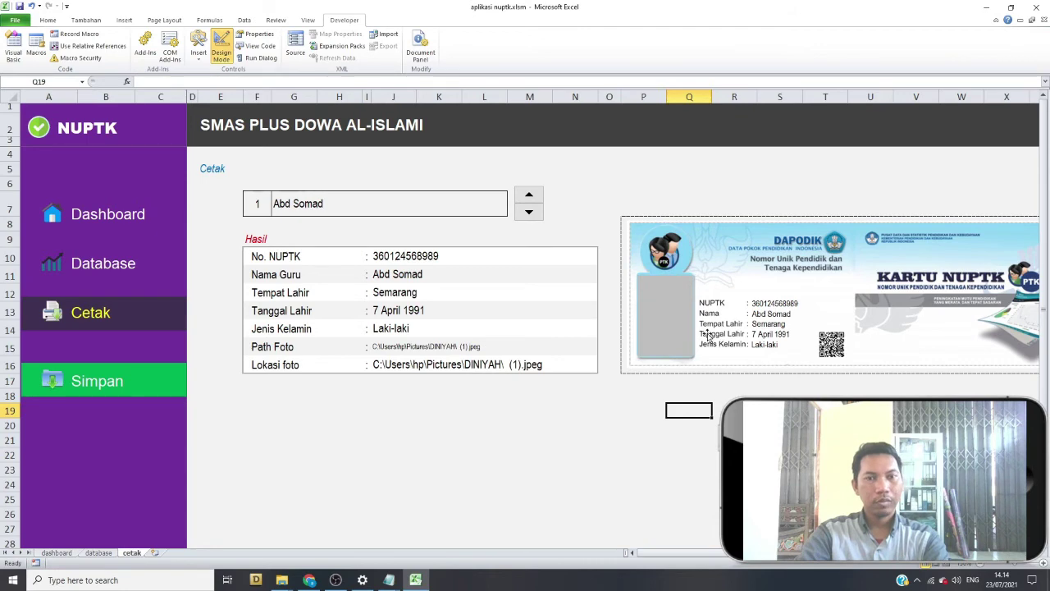
left_click(677, 312)
left_click(409, 367)
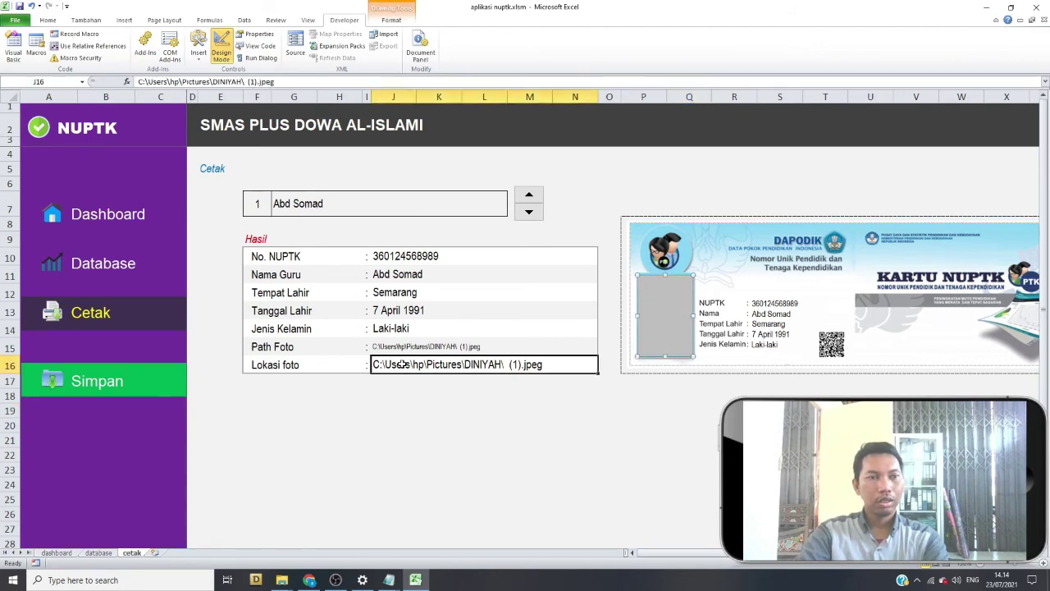
left_click(500, 465)
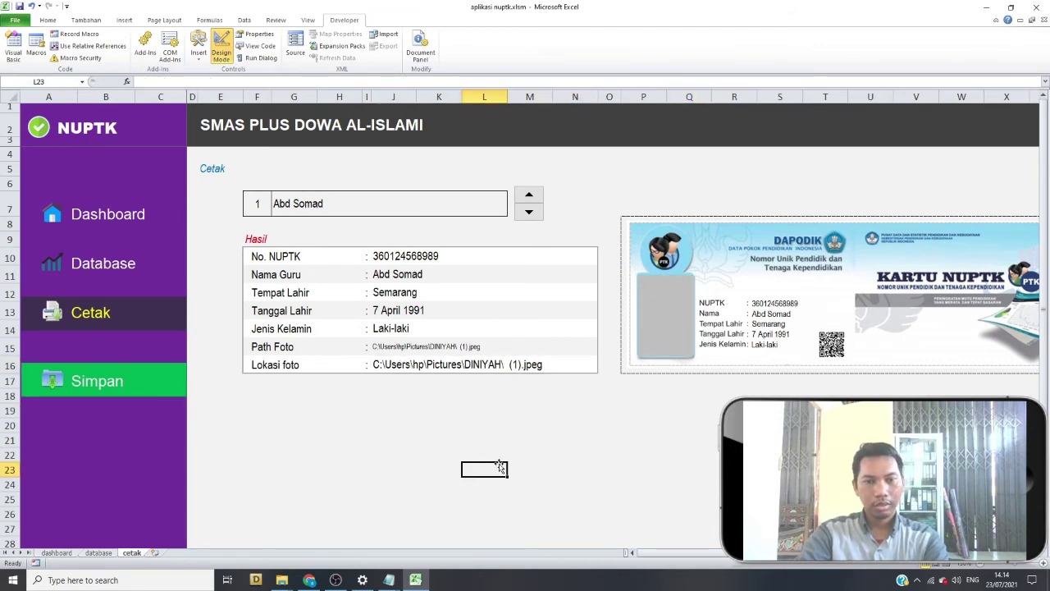
key("alt+F11")
left_click(694, 49)
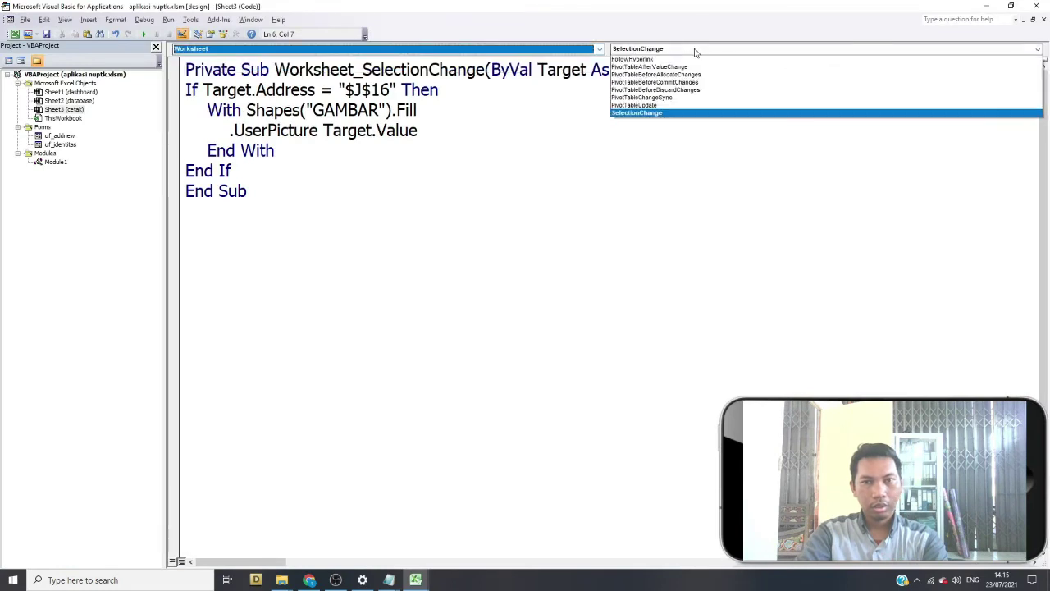
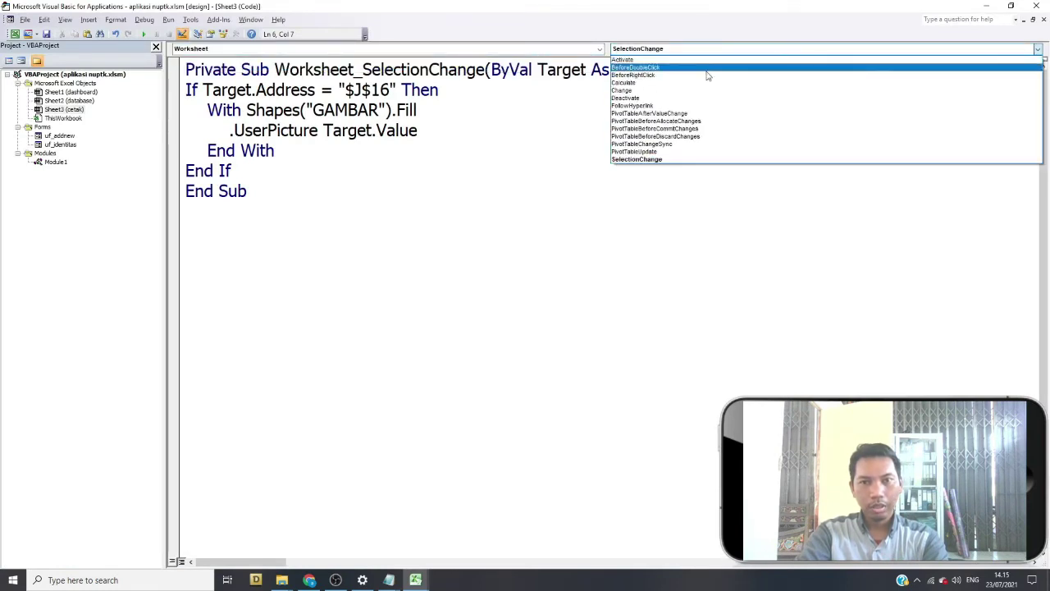
- Move the J16 photo-swap If block from SelectionChange into Worksheet_Change, and delete the SelectionChange procedure
left_click(652, 91)
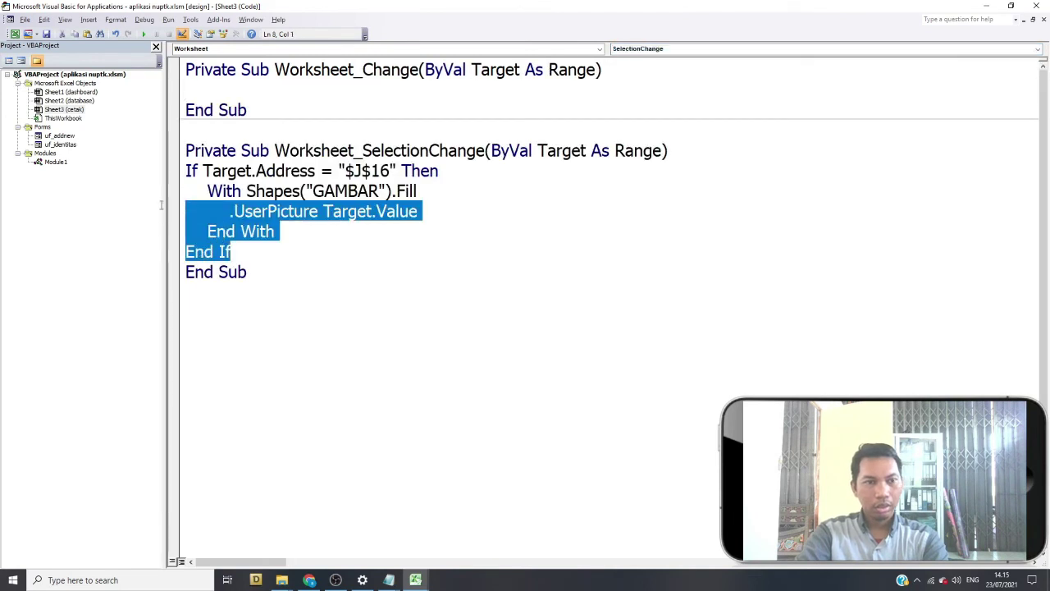
left_click_drag(237, 252, 185, 172)
key("ctrl+c")
key("Delete")
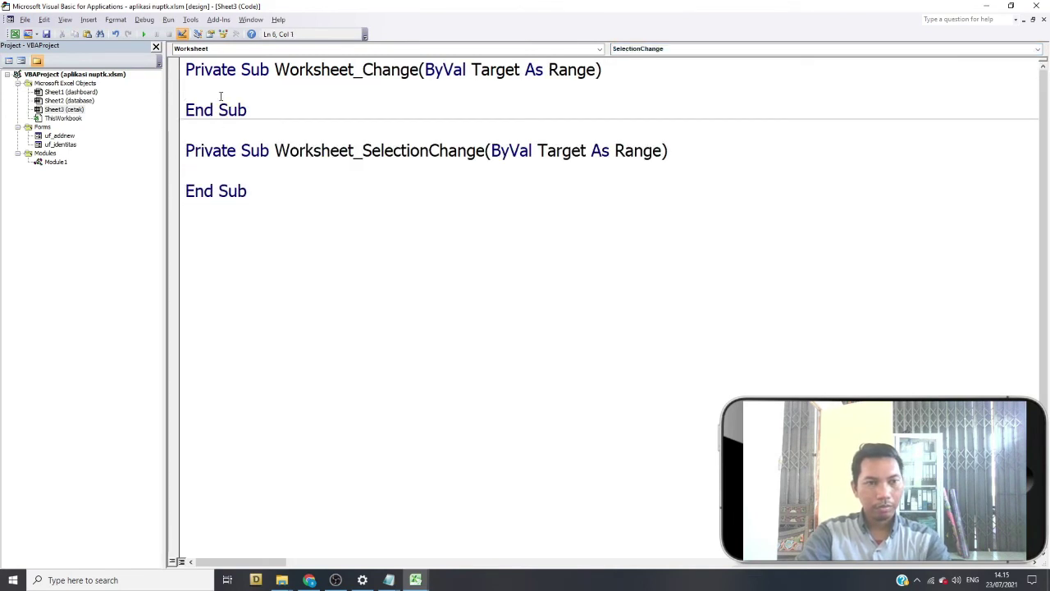
left_click(223, 92)
key("ctrl+v")
left_click_drag(254, 272, 174, 229)
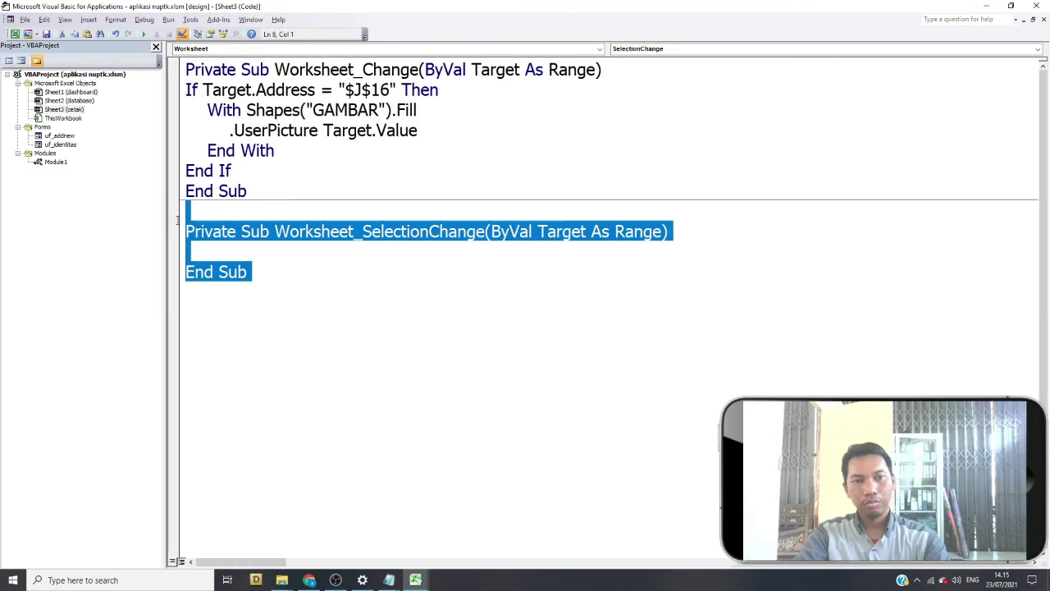
key("Delete")
- Back on the cetak sheet, cycle the records with the spinner, wrapping past record 1 to record 9
left_click(984, 6)
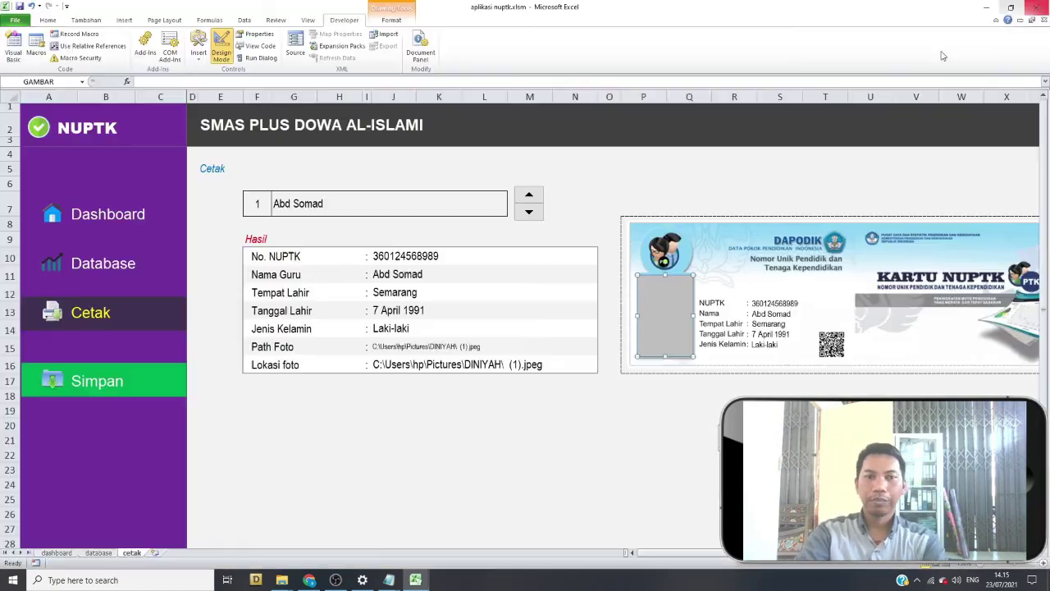
left_click(486, 365)
left_click(529, 454)
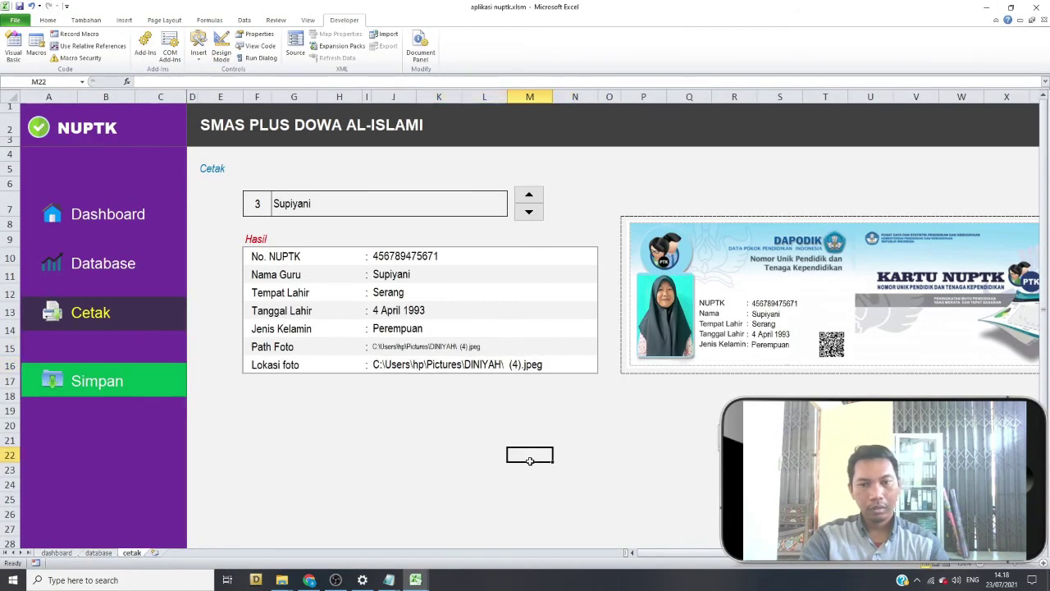
left_click(654, 325)
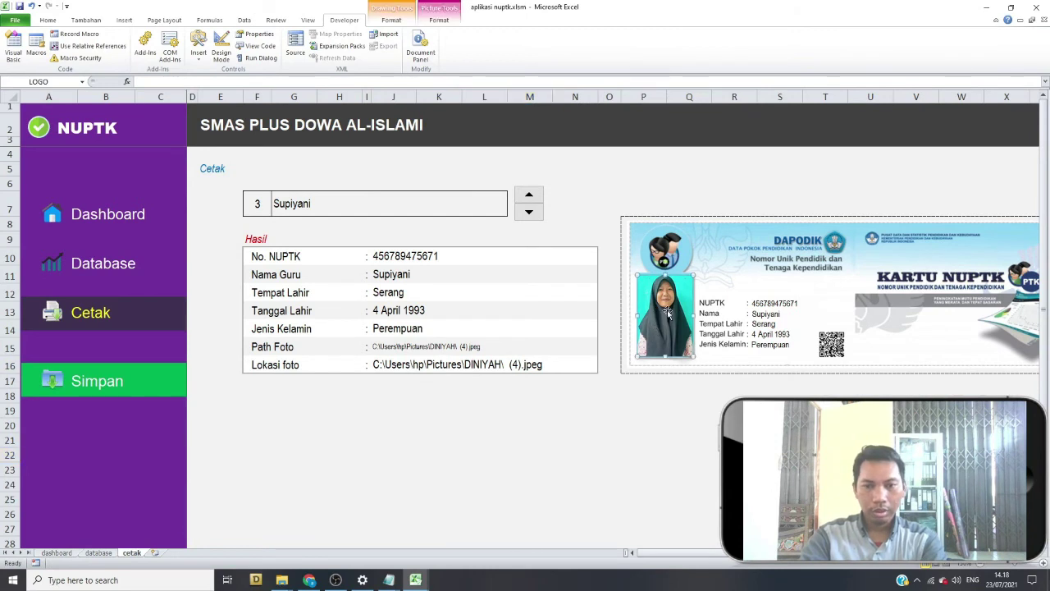
left_click(677, 438)
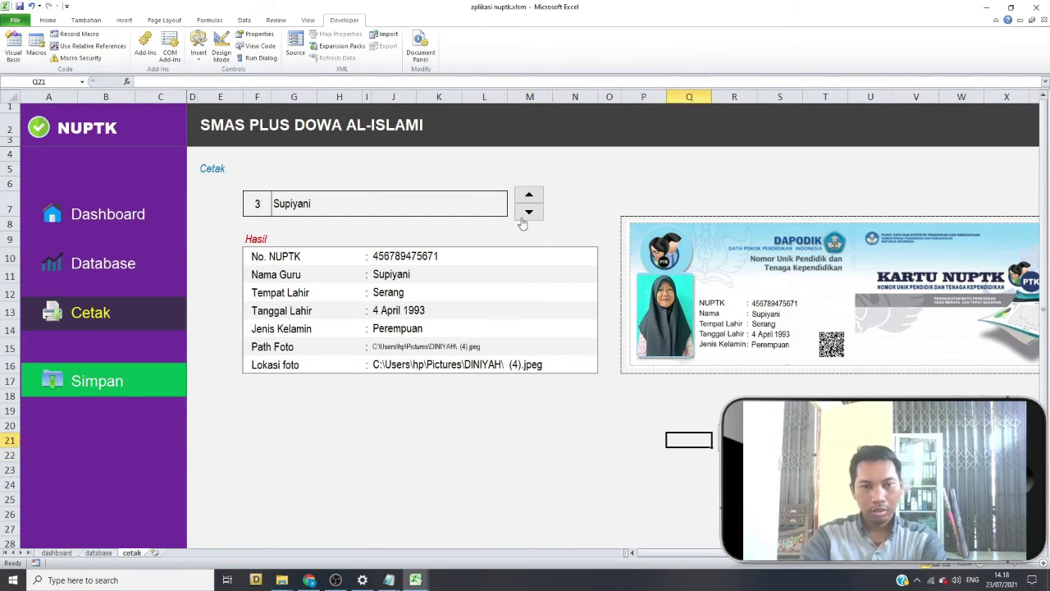
left_click(529, 197)
left_click(529, 212)
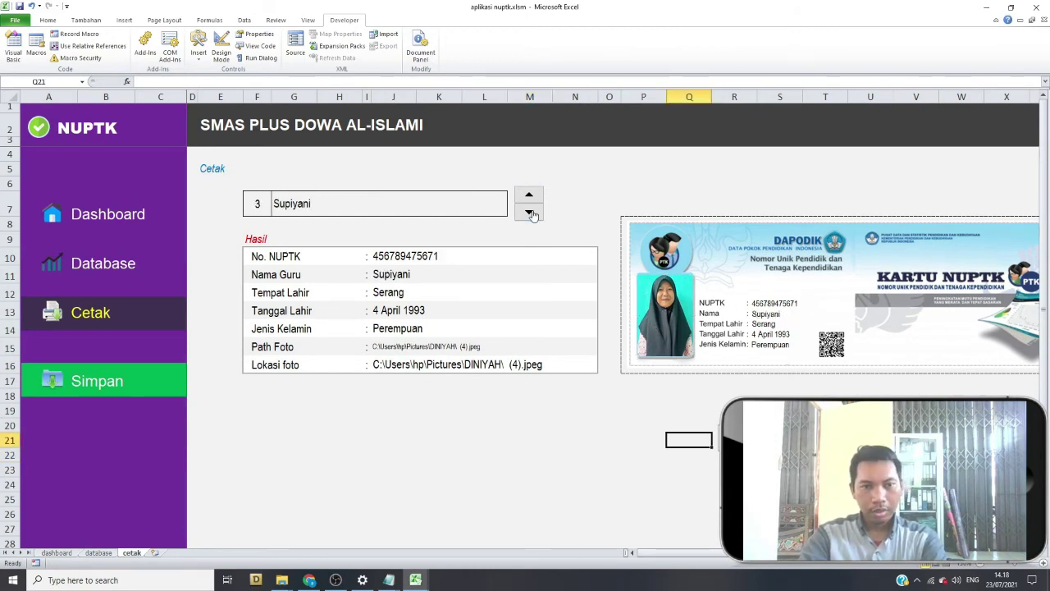
left_click(529, 212)
left_click(529, 211)
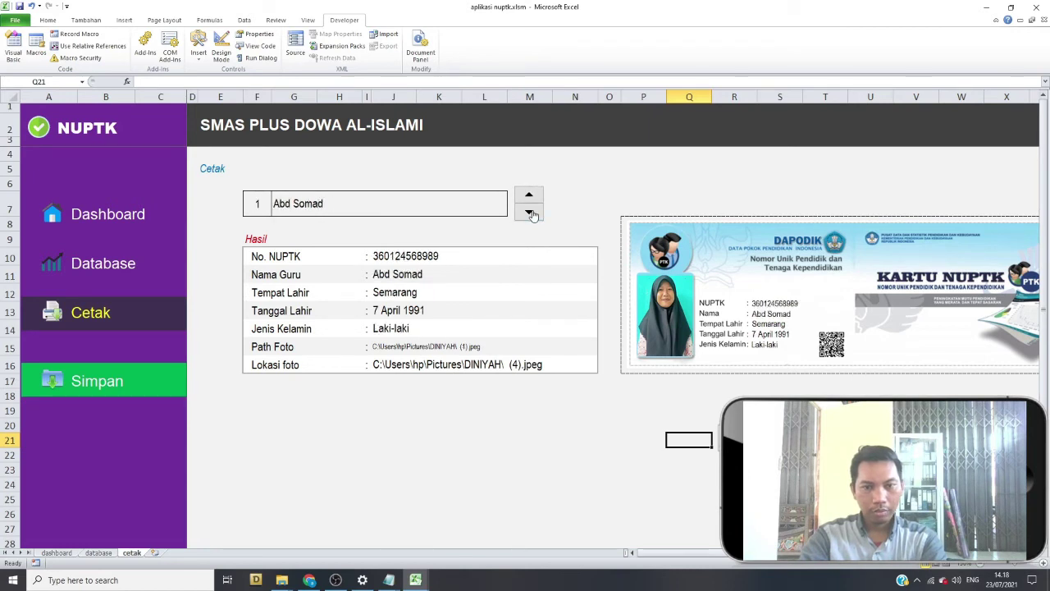
left_click(529, 197)
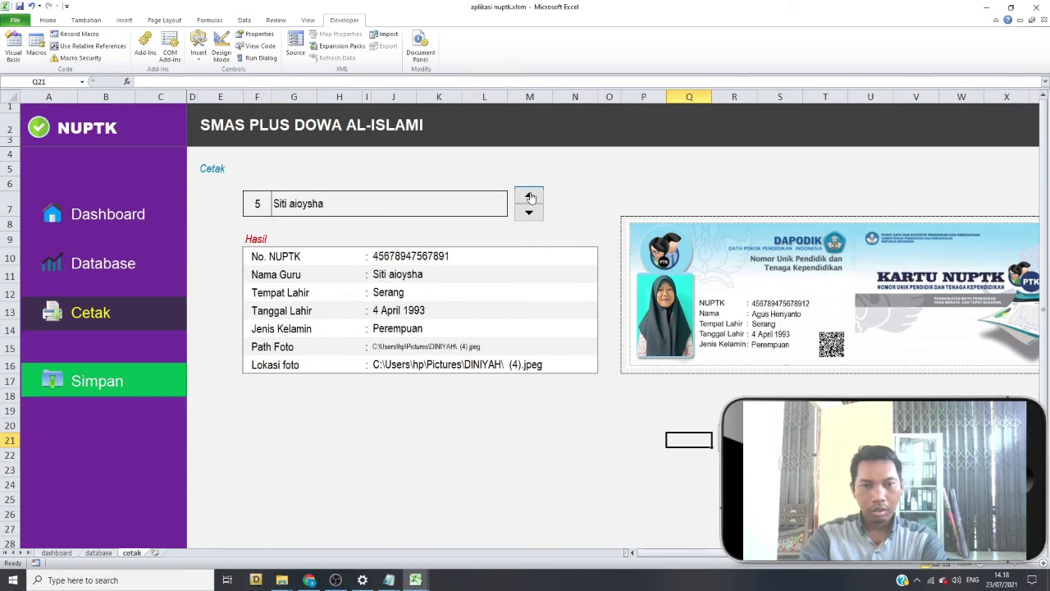
- Compare the J15 Path Foto and J16 Lokasi foto paths against the card photo, then step back
left_click(610, 352)
left_click(574, 364)
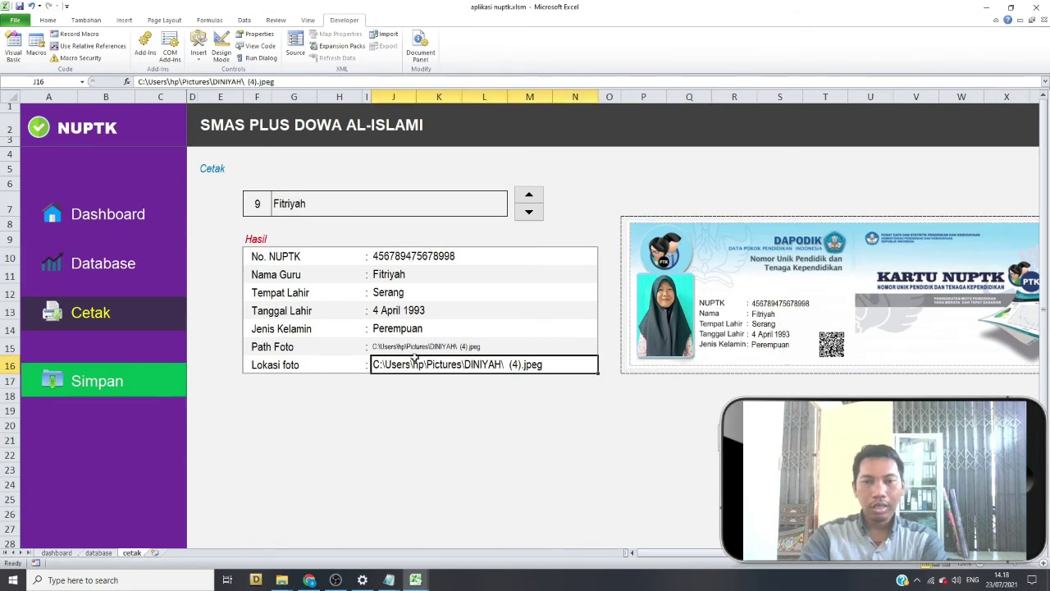
left_click(440, 345)
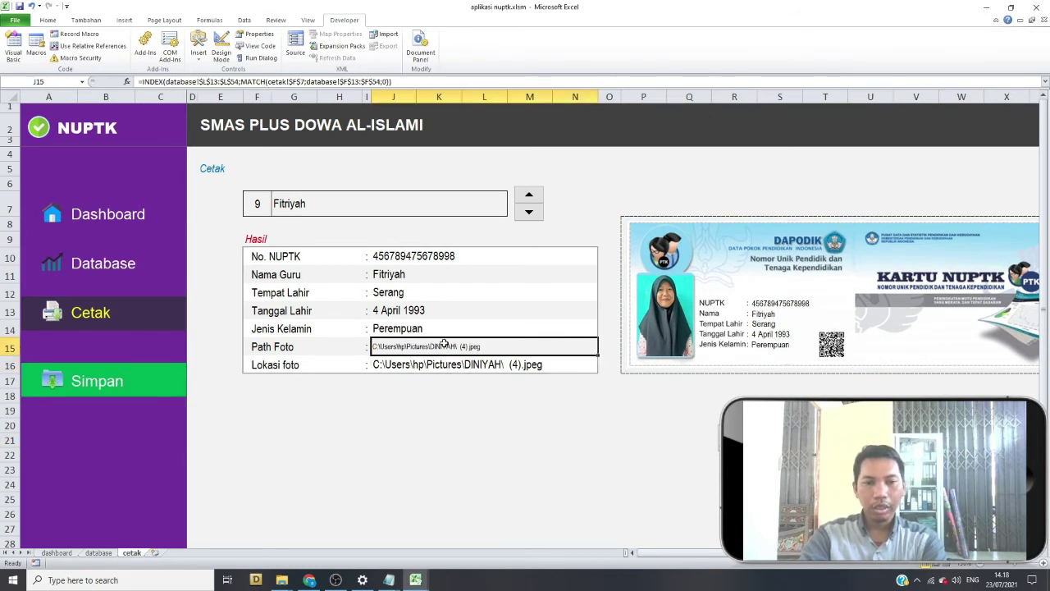
mouse_move(548, 353)
left_mouse_down()
mouse_move(551, 364)
mouse_move(548, 345)
left_mouse_up()
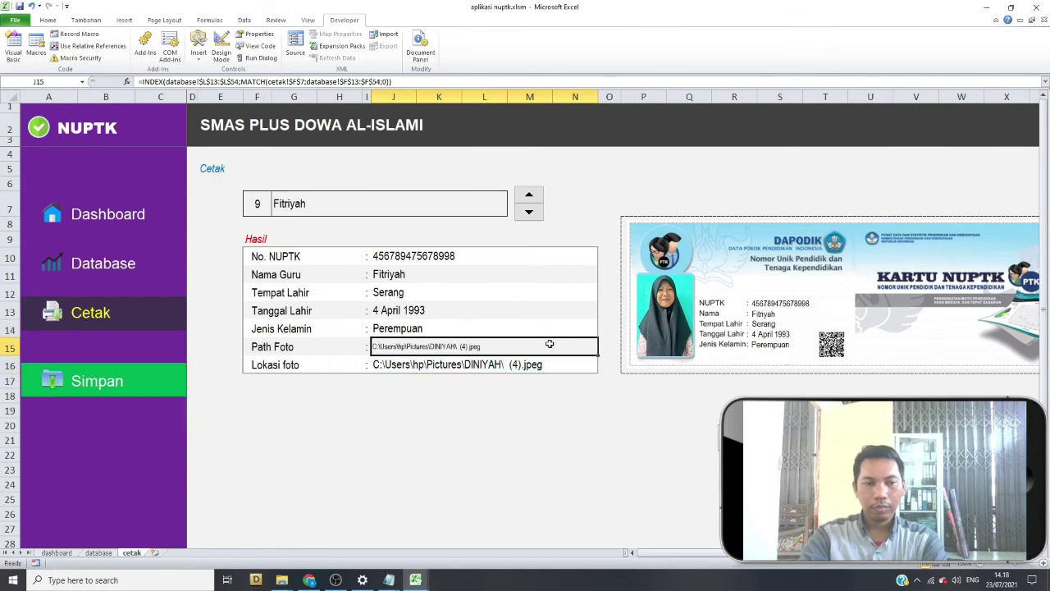
left_click(554, 362)
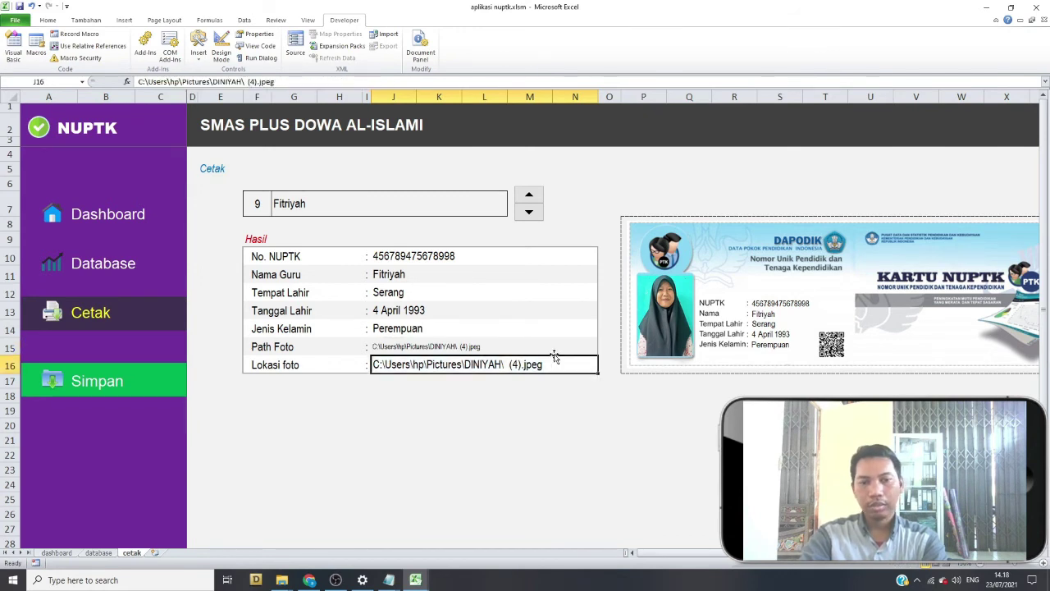
left_click(548, 346)
left_click(556, 407)
left_click(533, 367)
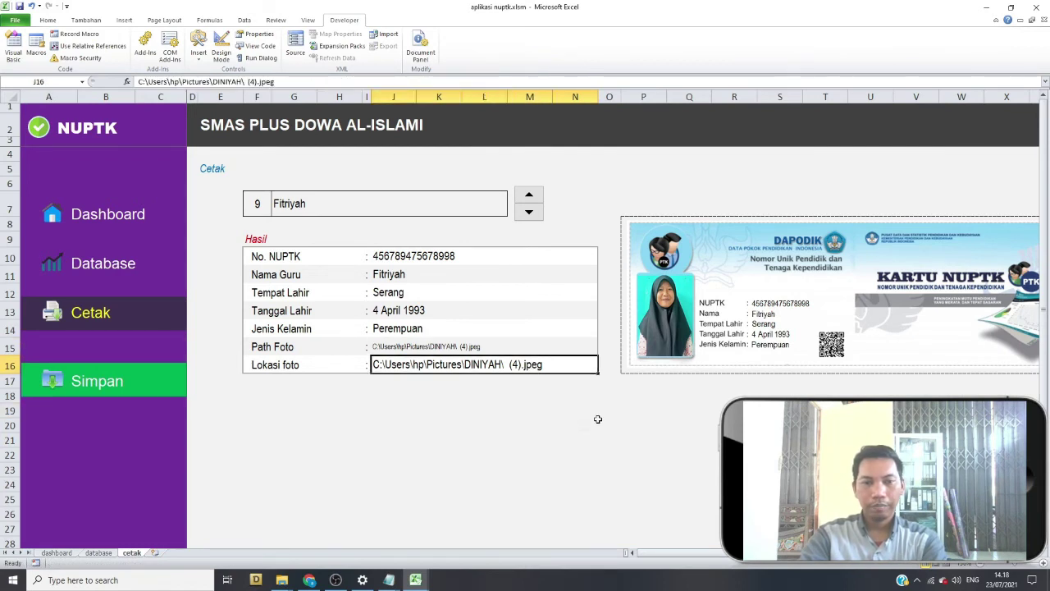
left_click(597, 417)
left_click(677, 304)
left_click(423, 411)
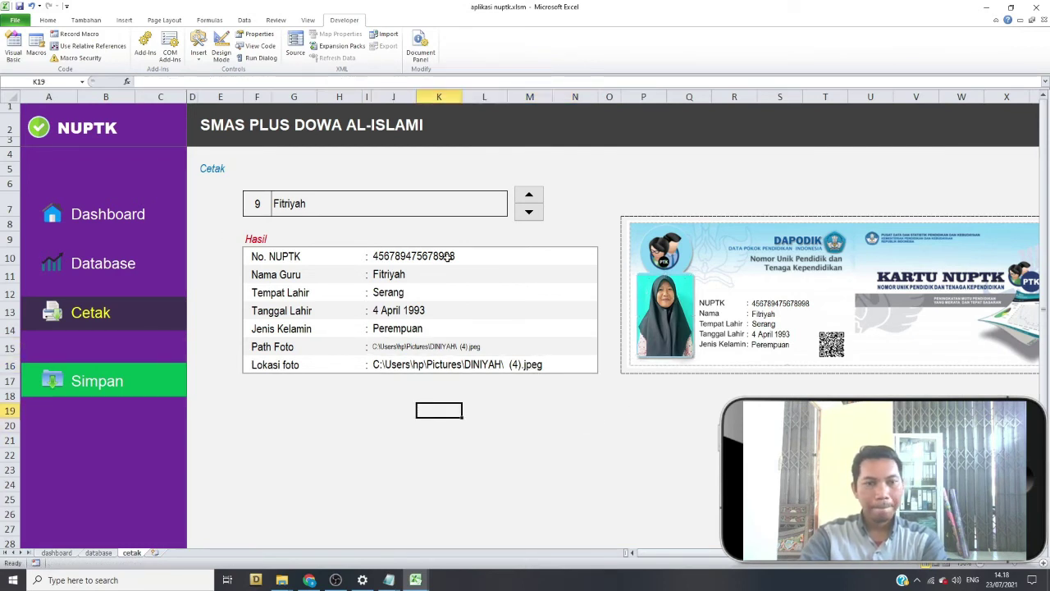
left_click(526, 211)
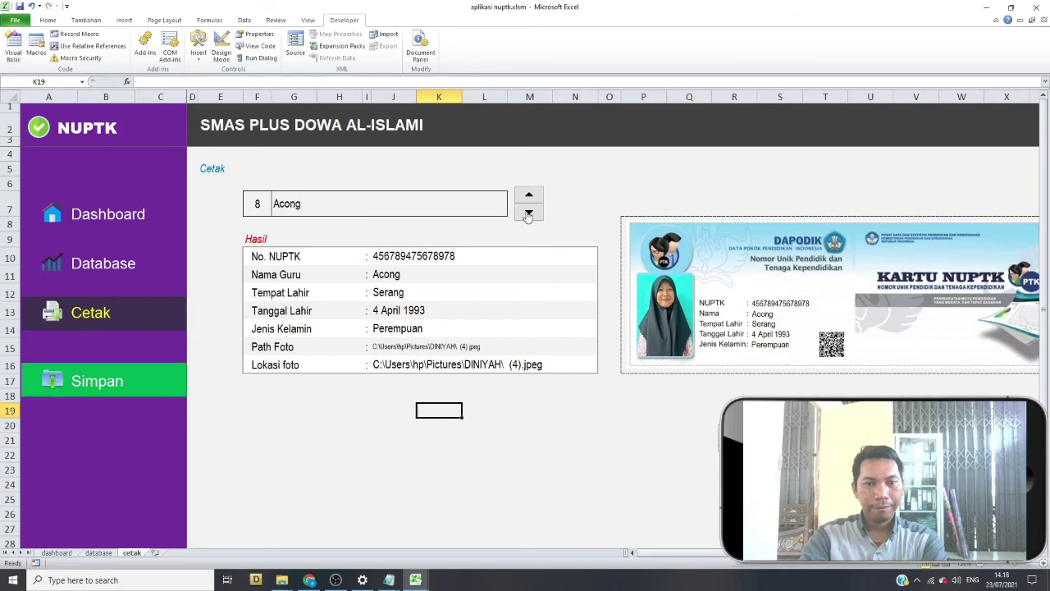
- Open the cetak sheet's code and add a Worksheet_SelectionChange procedure
left_click(14, 48)
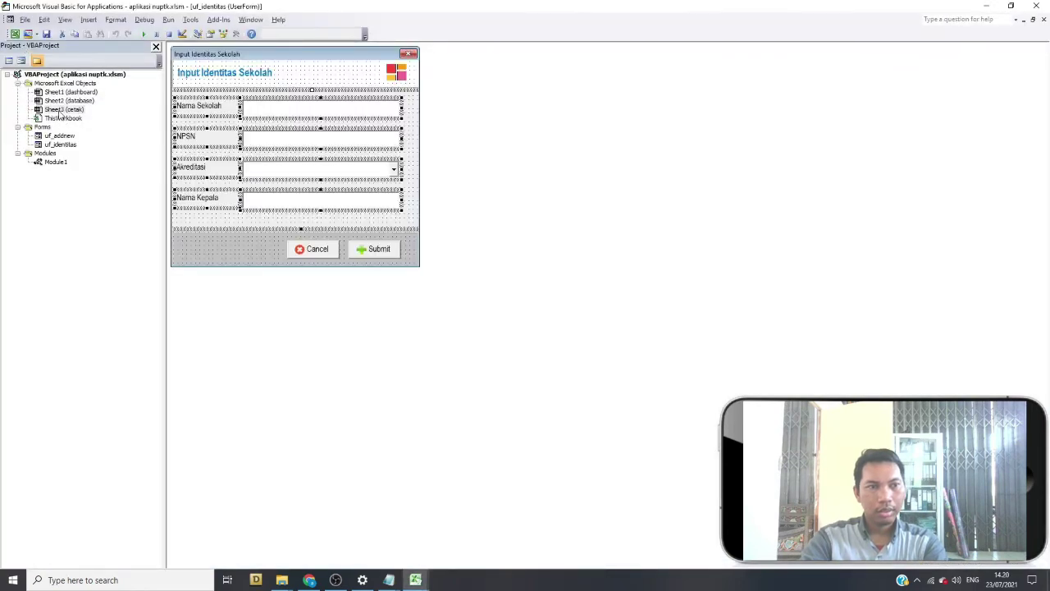
double_click(60, 111)
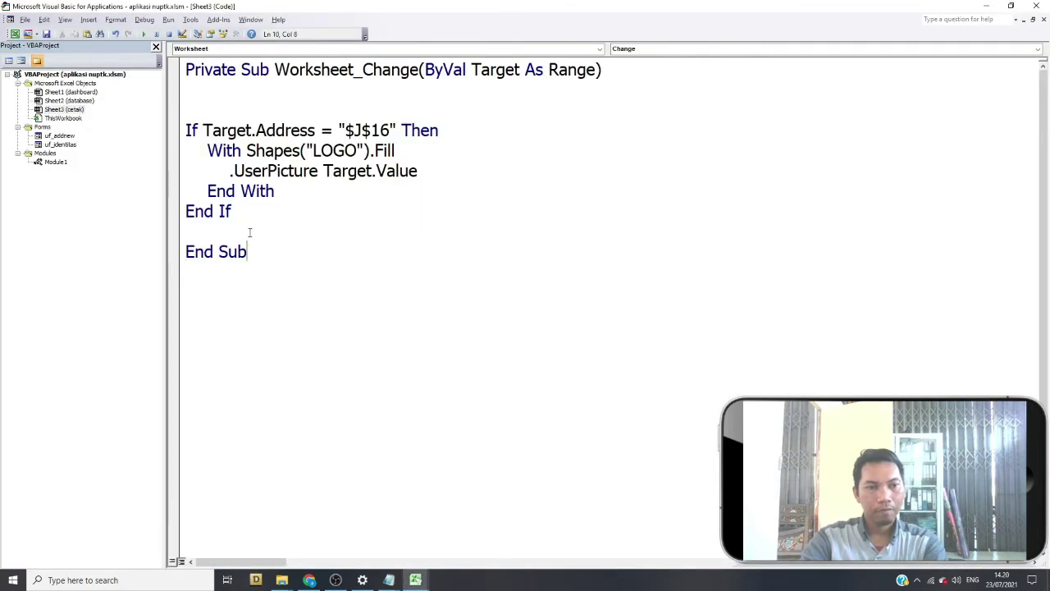
left_click(290, 272)
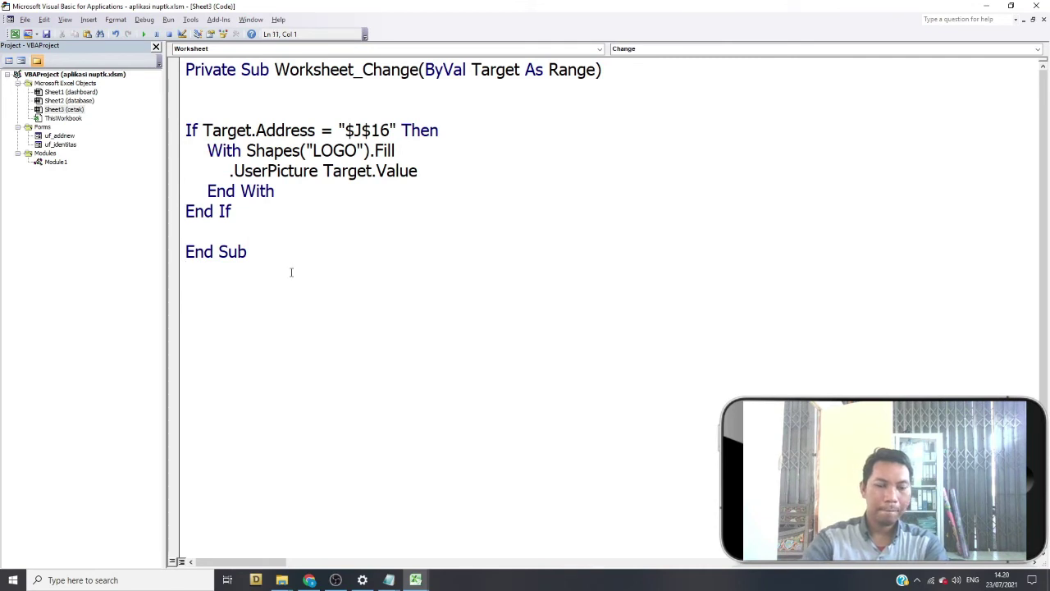
key("Return")
left_click(896, 47)
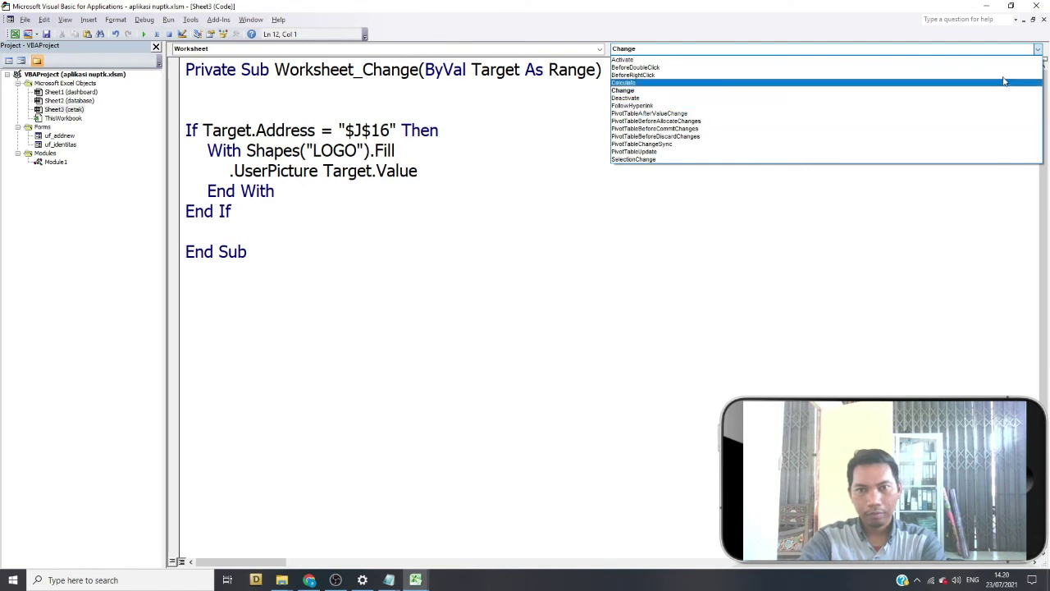
left_click(704, 160)
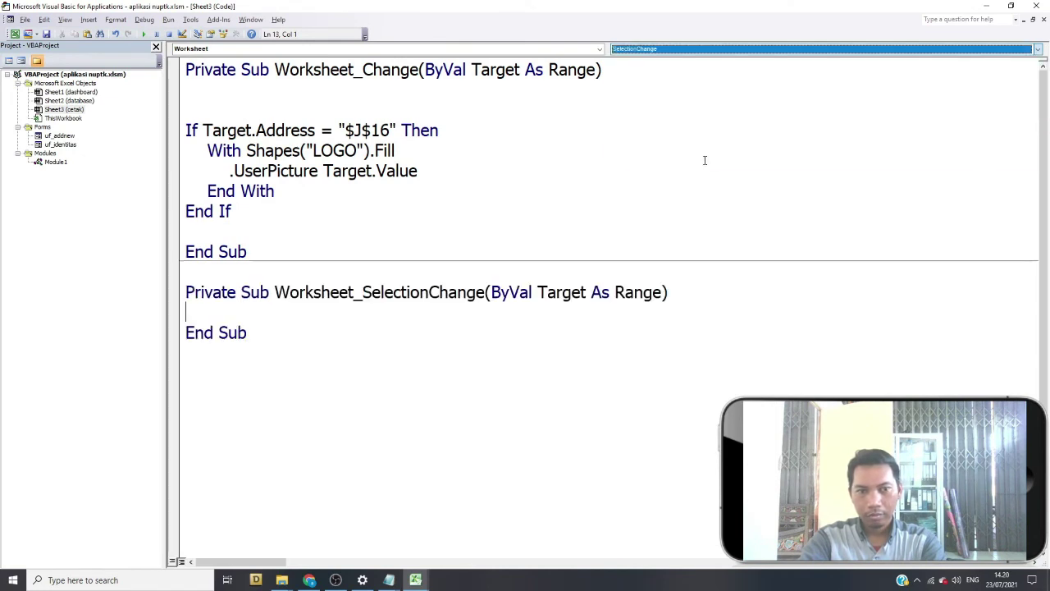
- Start the statement with Range("J16").Value, using IntelliSense for Value
type("ra")
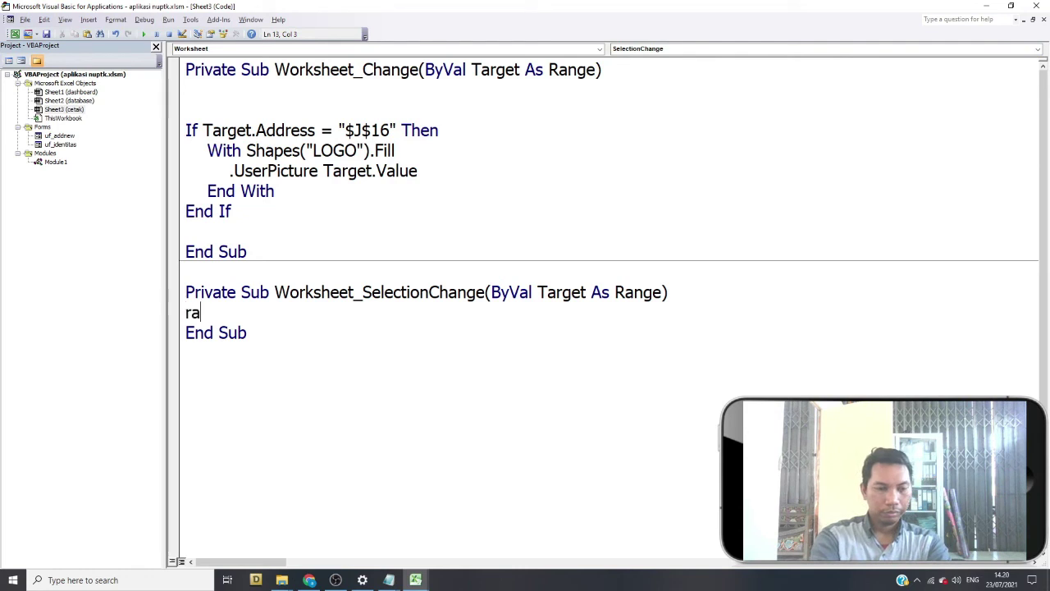
key("BackSpace")
key("BackSpace")
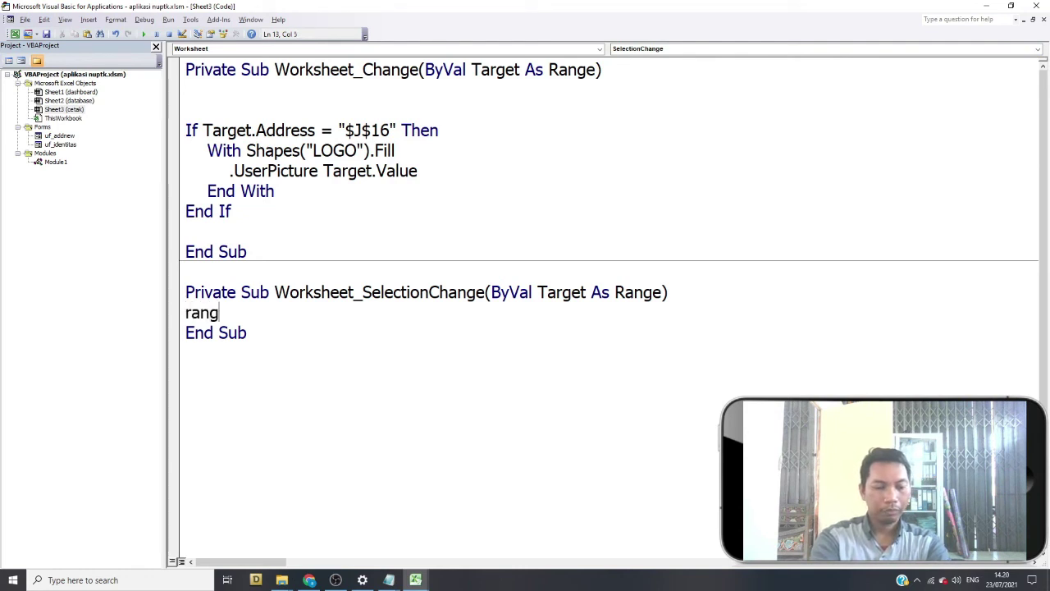
type("e")
key("ctrl+m")
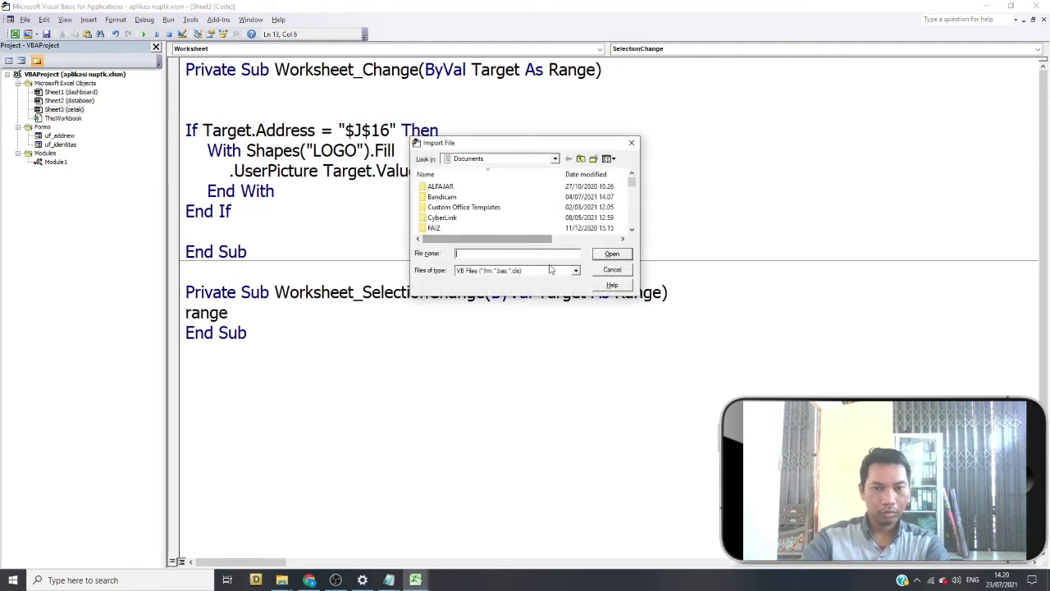
left_click(611, 271)
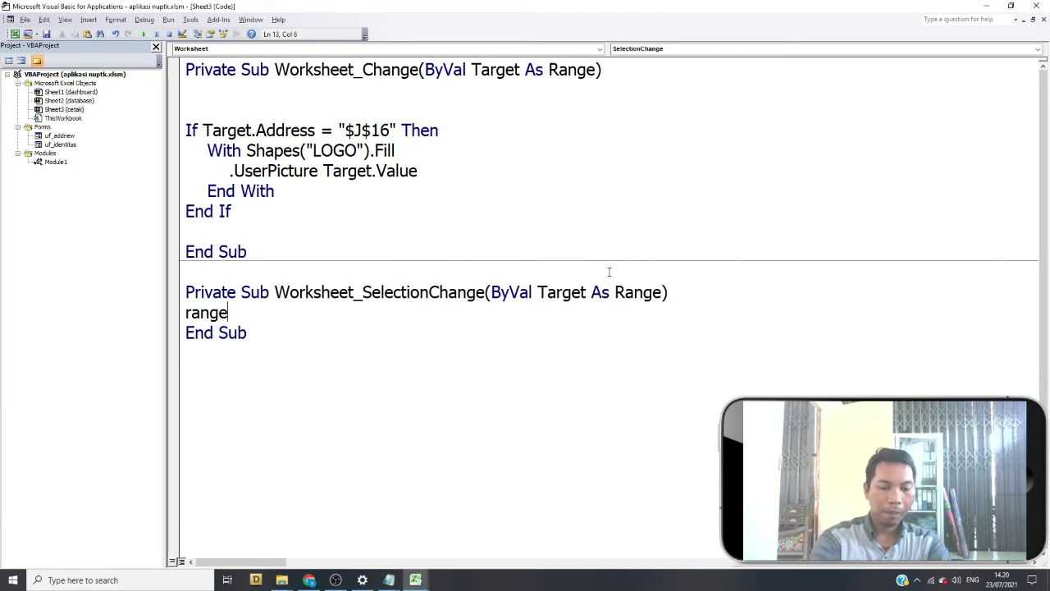
type("(\"J")
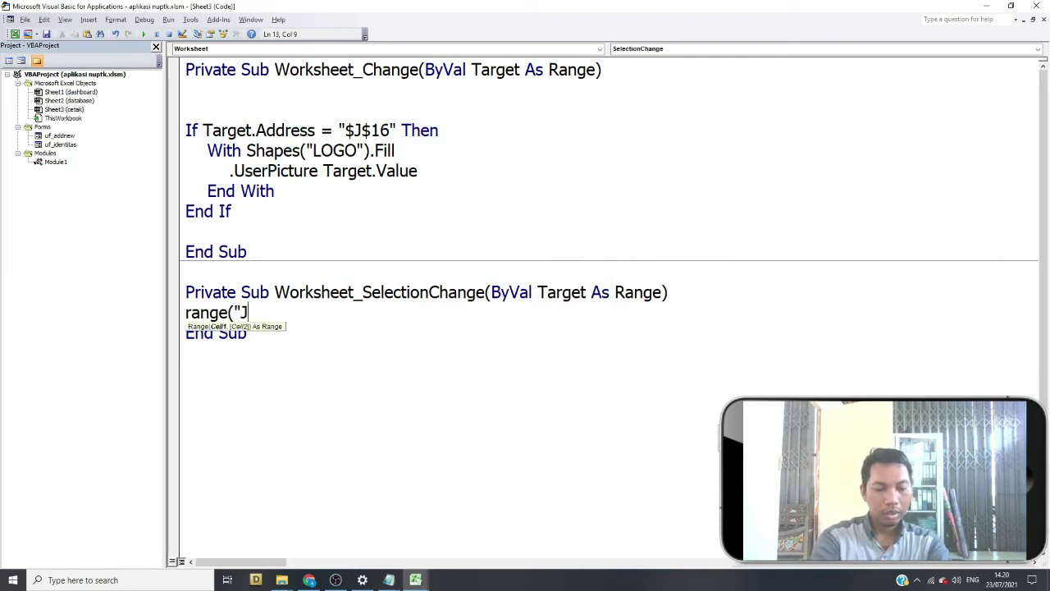
key("BackSpace")
key("BackSpace")
key("BackSpace")
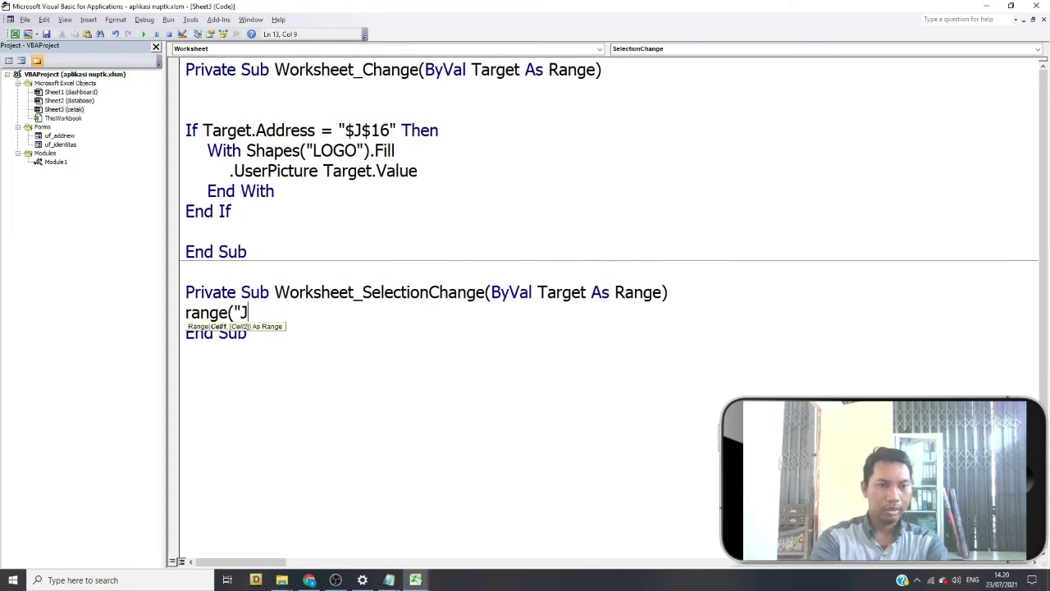
type("16")
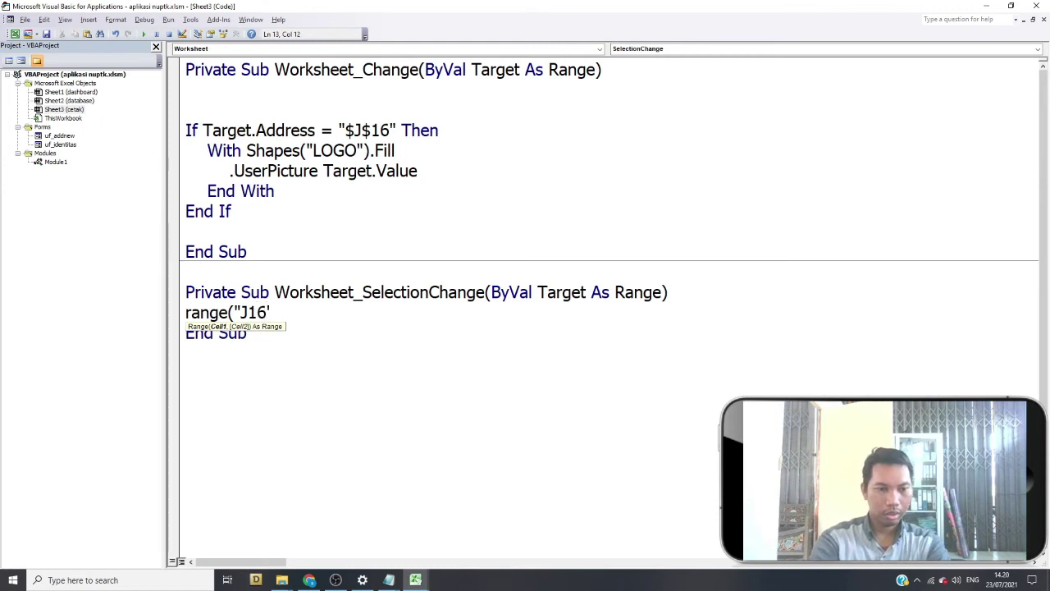
type("\")")
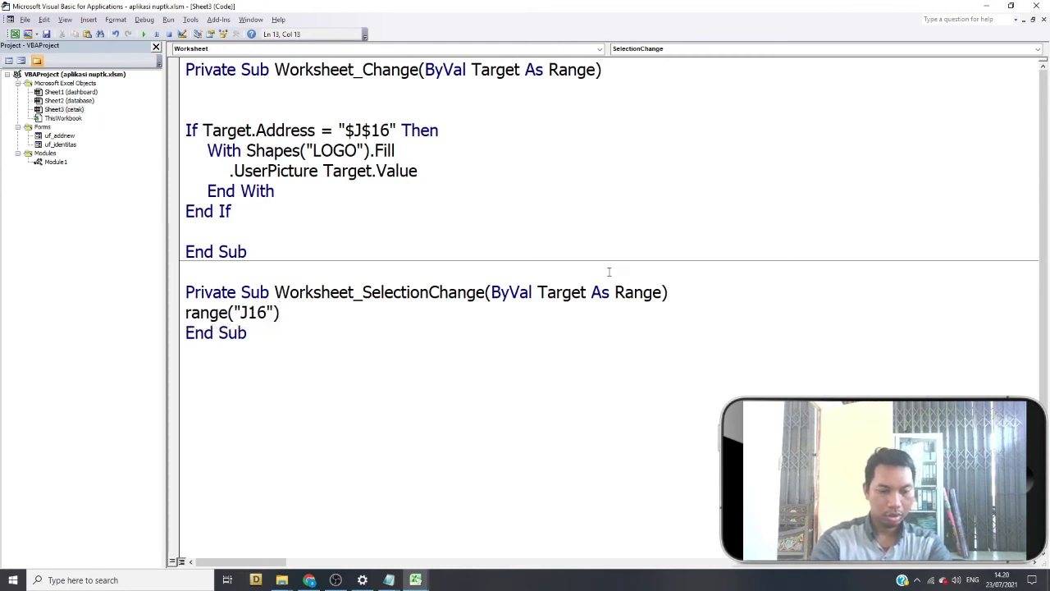
type(".va")
key("BackSpace")
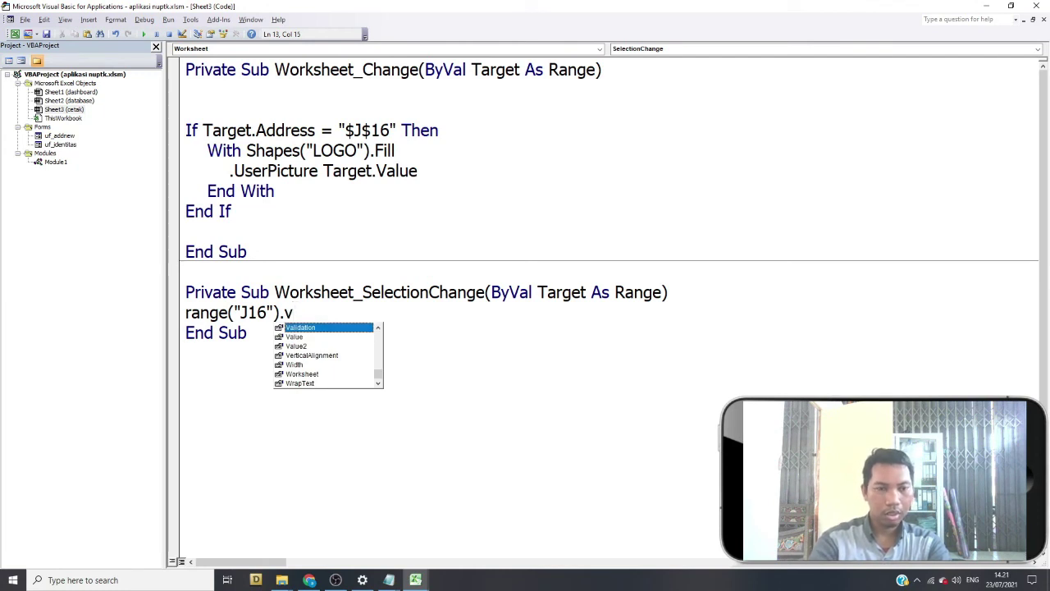
key("Down")
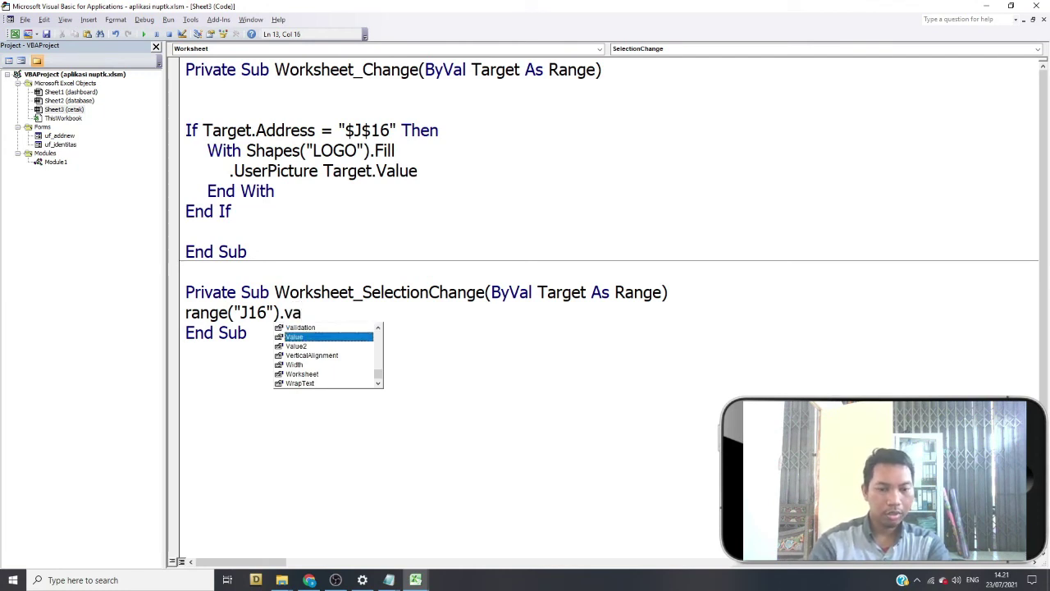
- Complete the line as = Range("J15").Value and return to the Excel workbook
type("=ran")
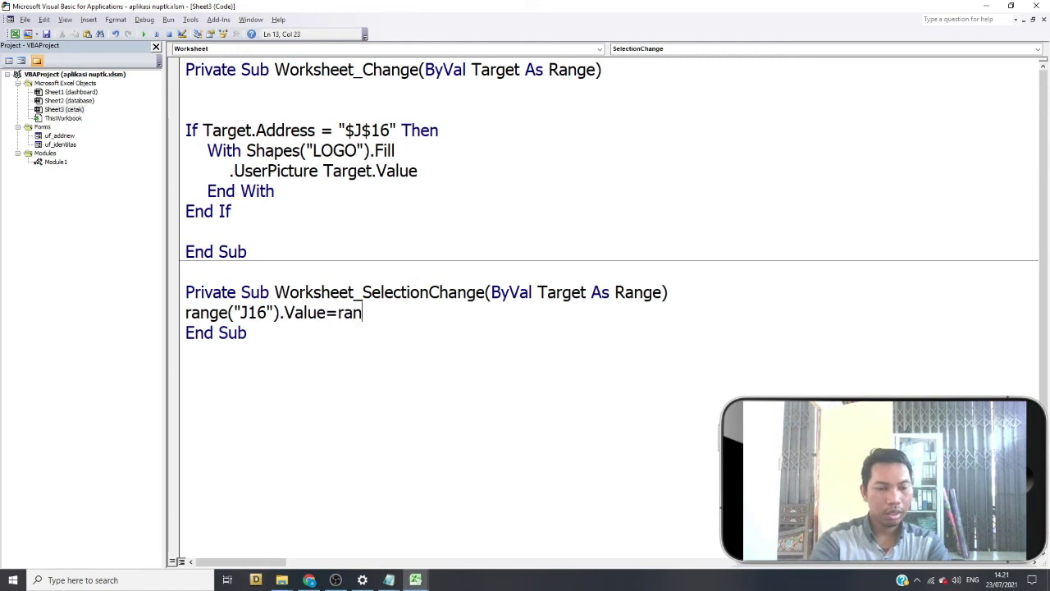
type("g")
key("ctrl+space")
type("(")
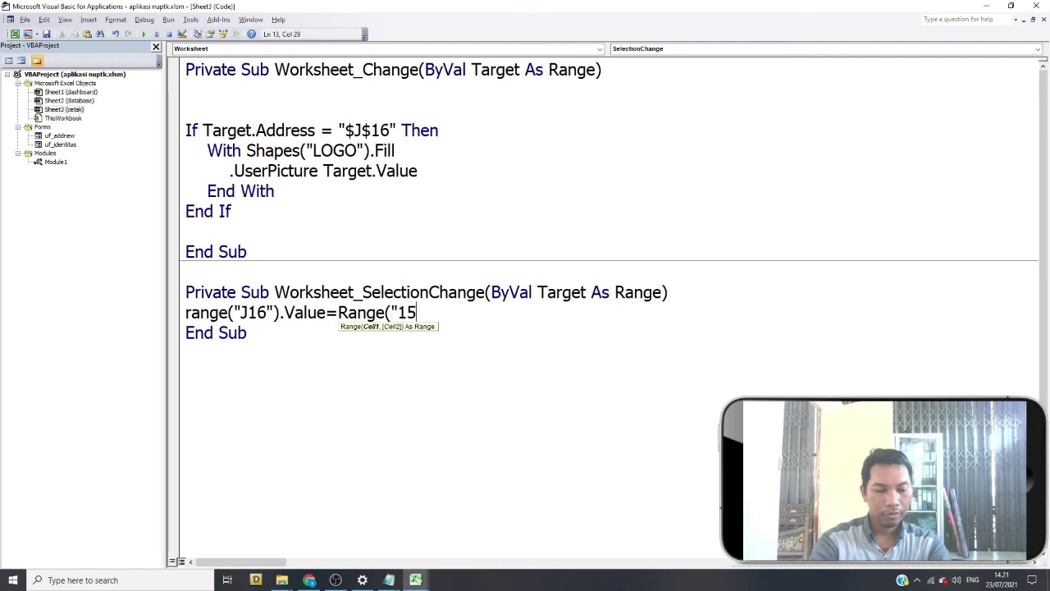
type("\")")
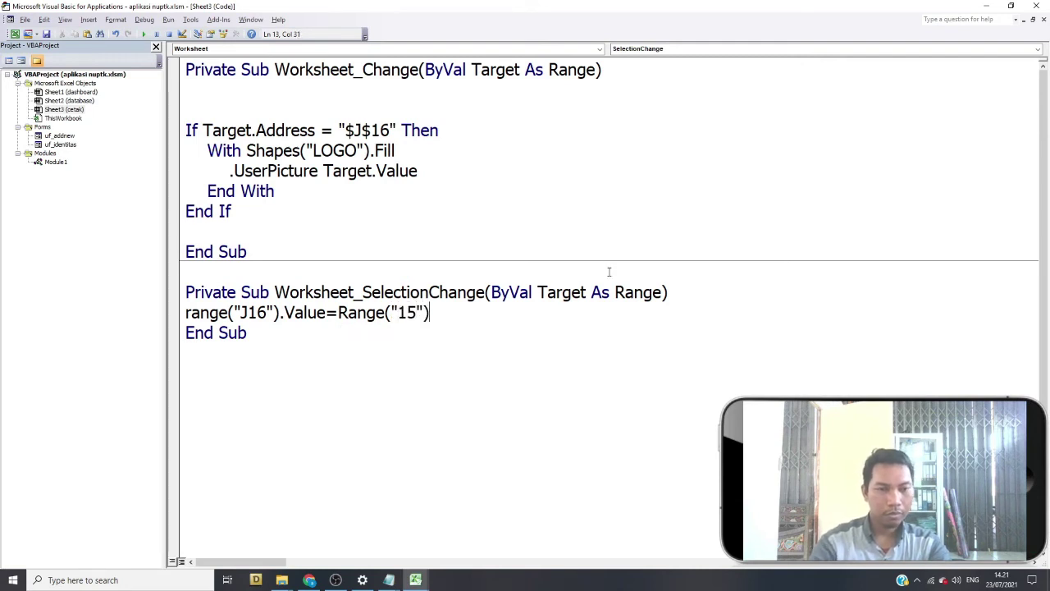
type("J")
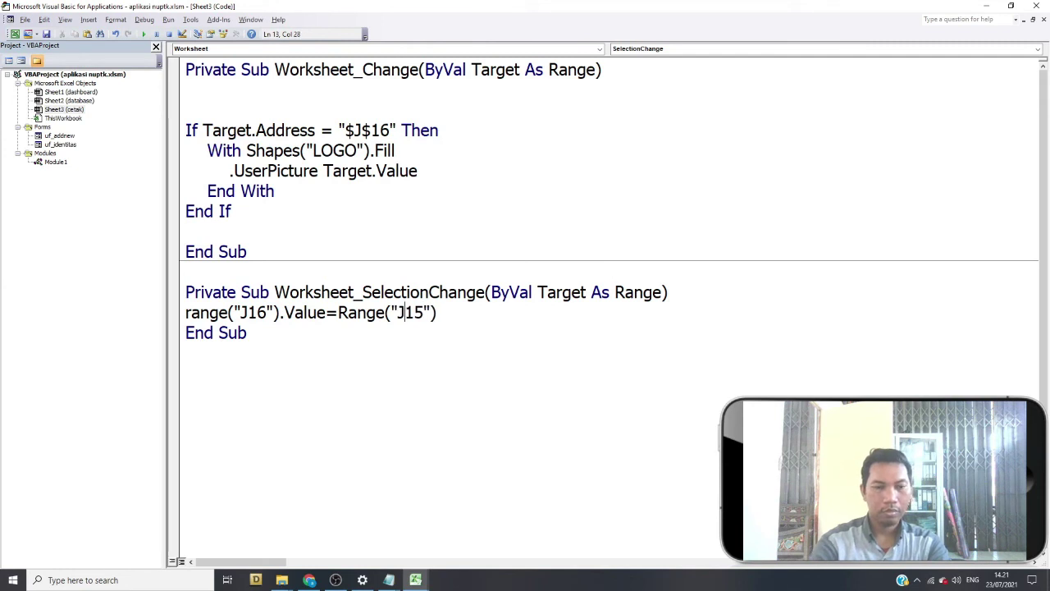
type(".VA")
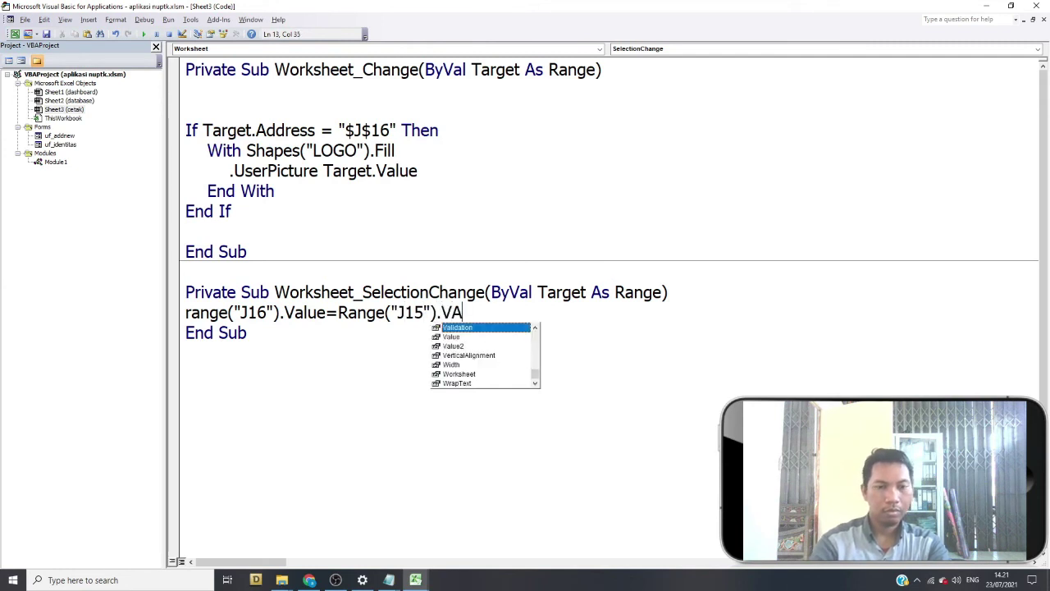
key("Down")
key("Tab")
key("Down")
key("Down")
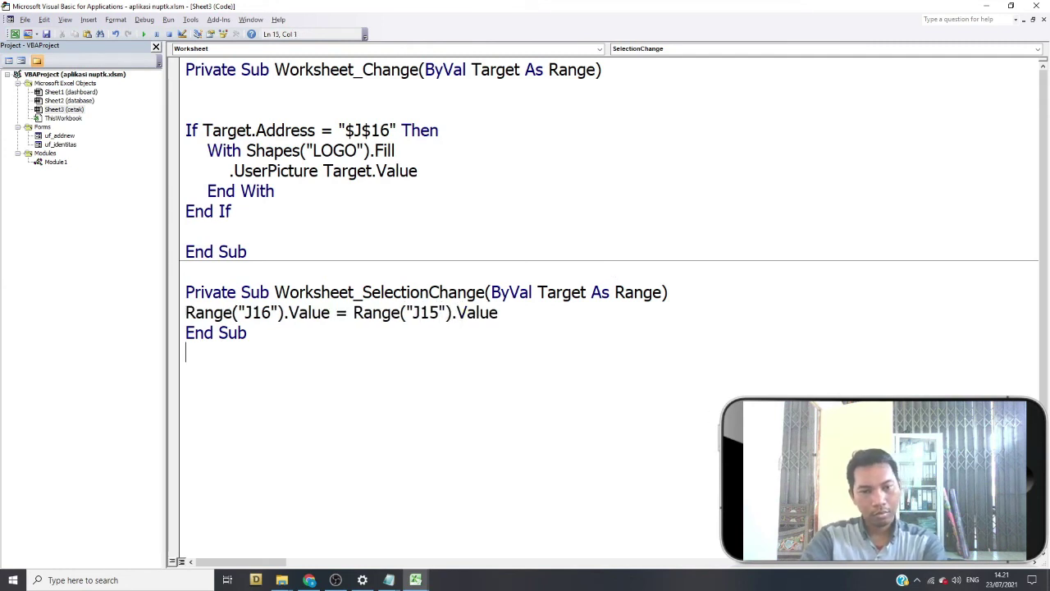
left_click(1036, 6)
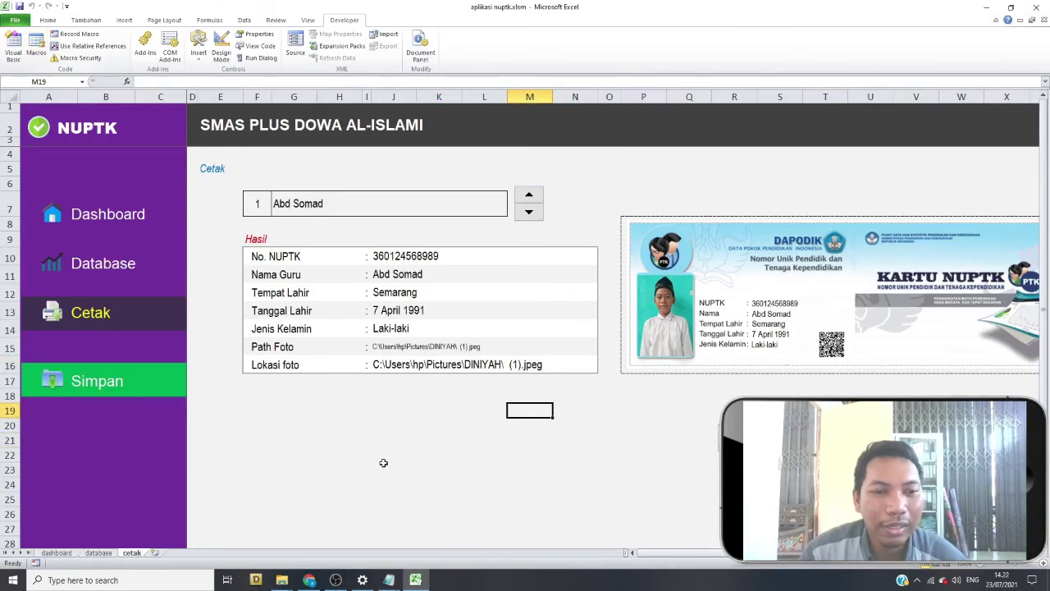
- Compare the Lokasi foto path in J16 with the Path Foto formula in J15
left_click(386, 365)
left_click(274, 368)
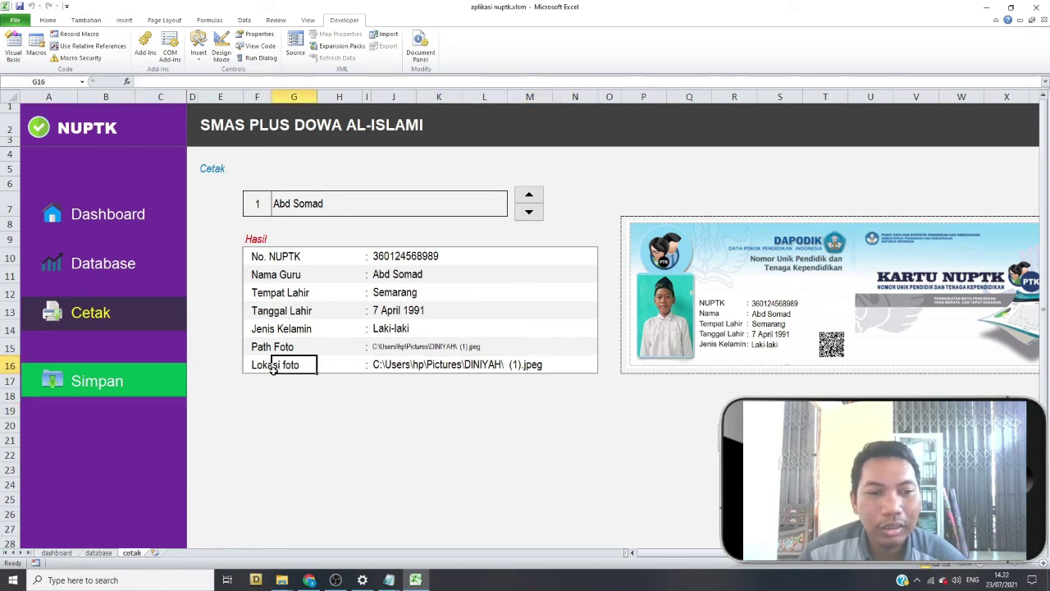
left_click(410, 366)
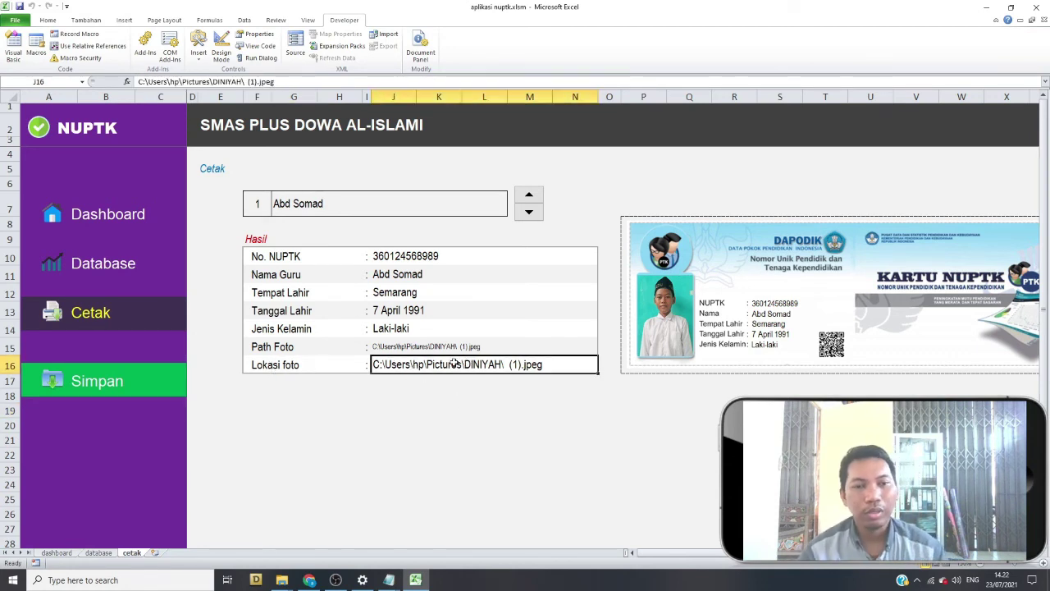
left_click(435, 346)
left_click(420, 366)
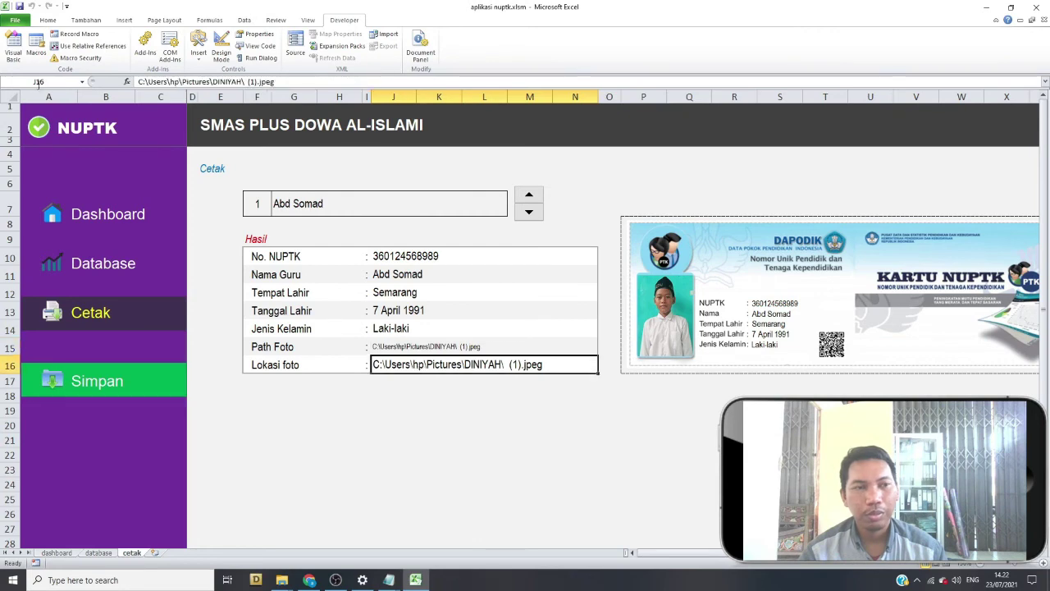
- Review the SelectionChange code that copies J15 into J16, then recheck both cells
left_click(14, 45)
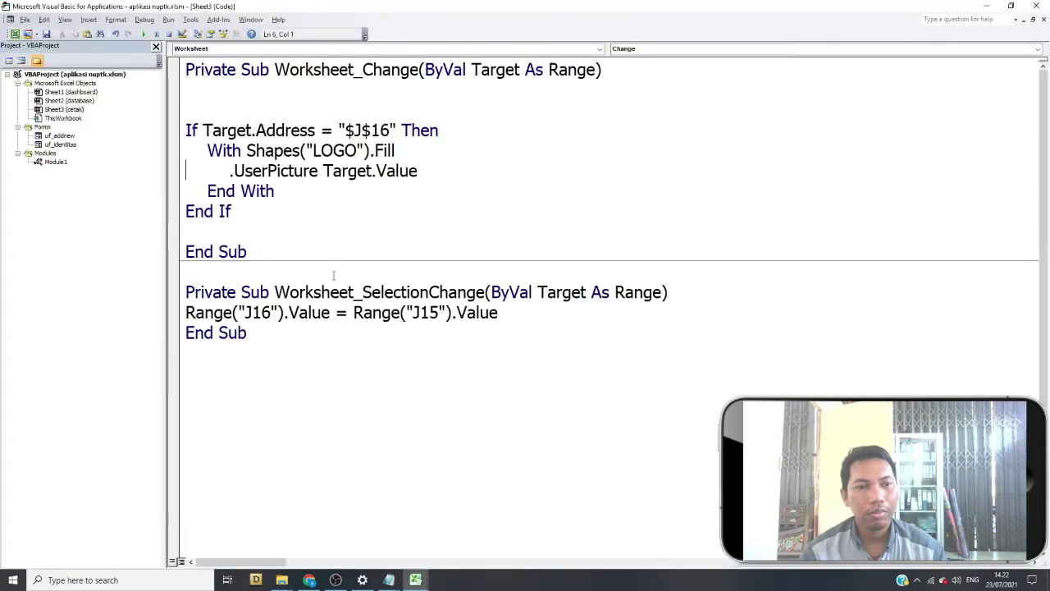
mouse_move(288, 292)
left_mouse_down()
mouse_move(491, 292)
mouse_move(185, 313)
mouse_move(289, 313)
left_mouse_up()
left_click(252, 312)
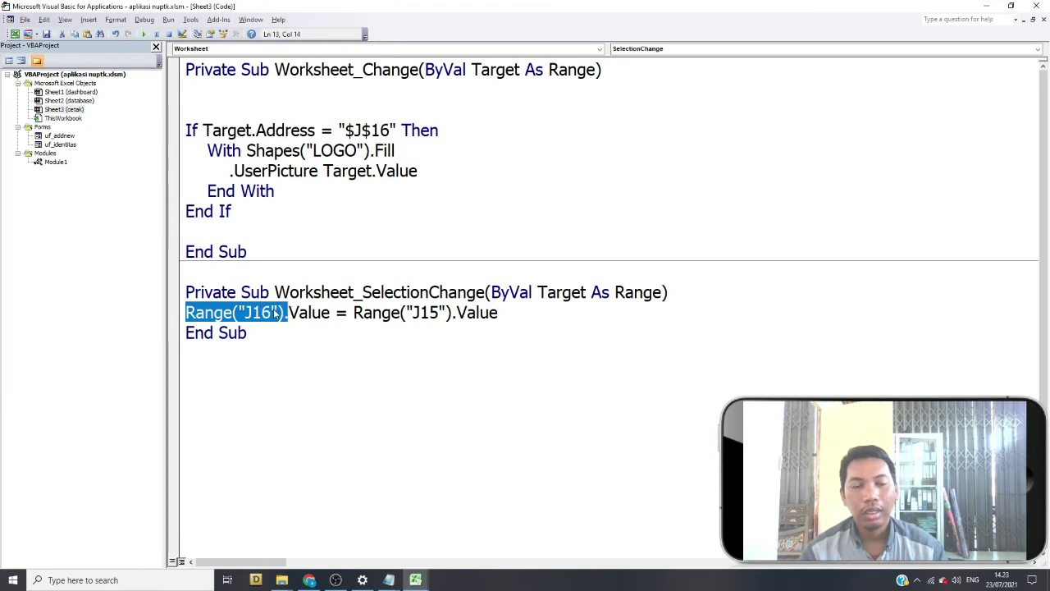
left_click(297, 313)
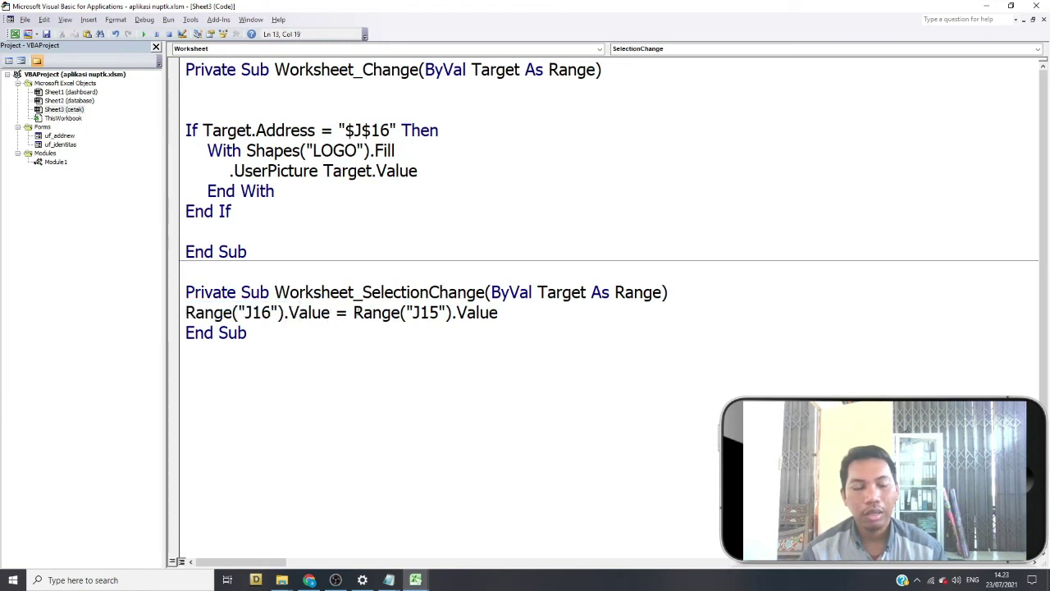
left_click_drag(352, 313, 495, 313)
key("alt+F11")
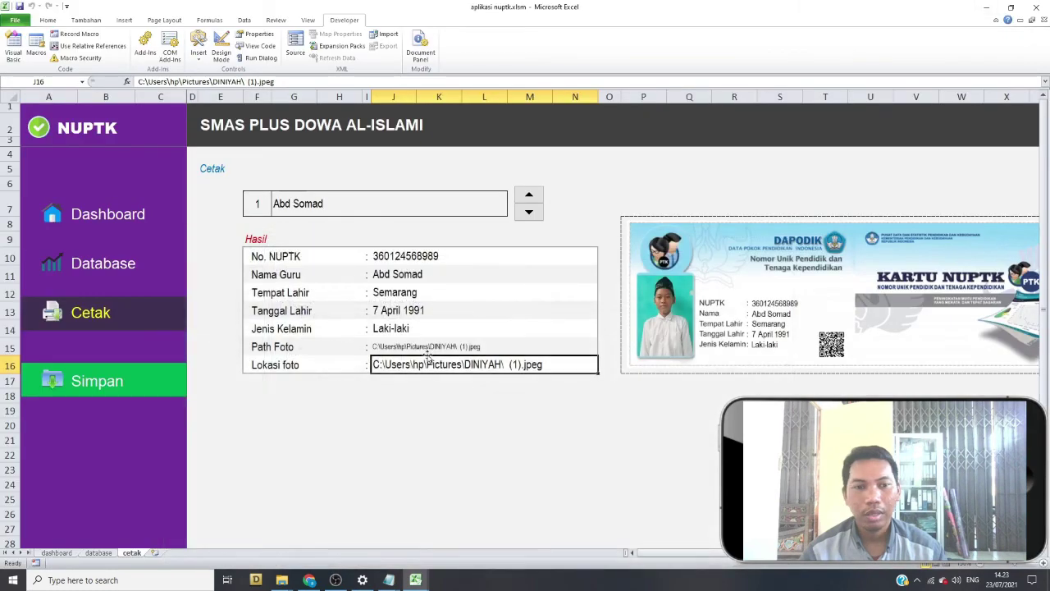
left_click(394, 439)
left_click(396, 366)
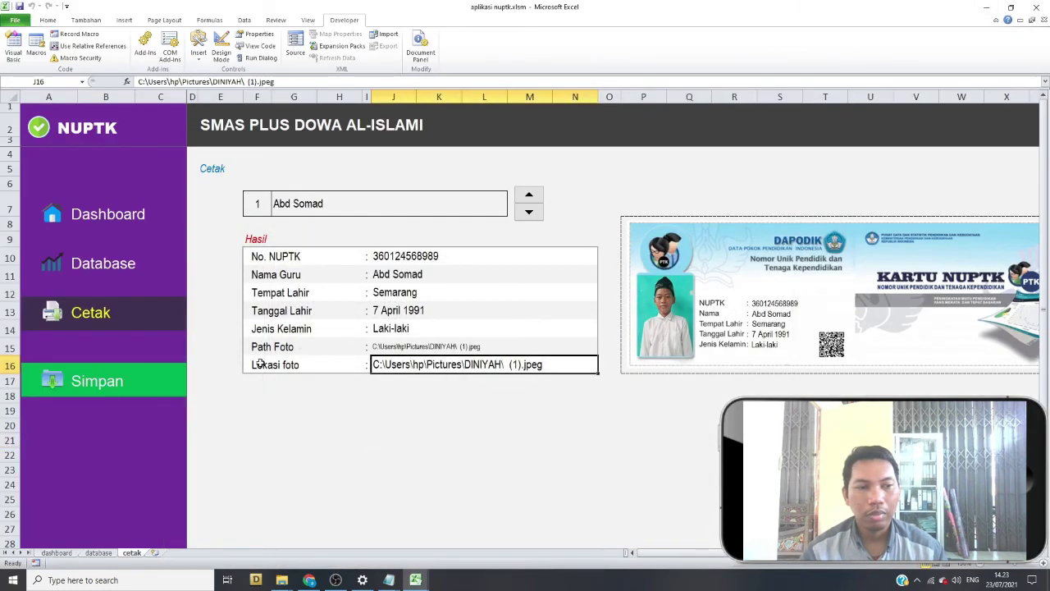
left_click(423, 345)
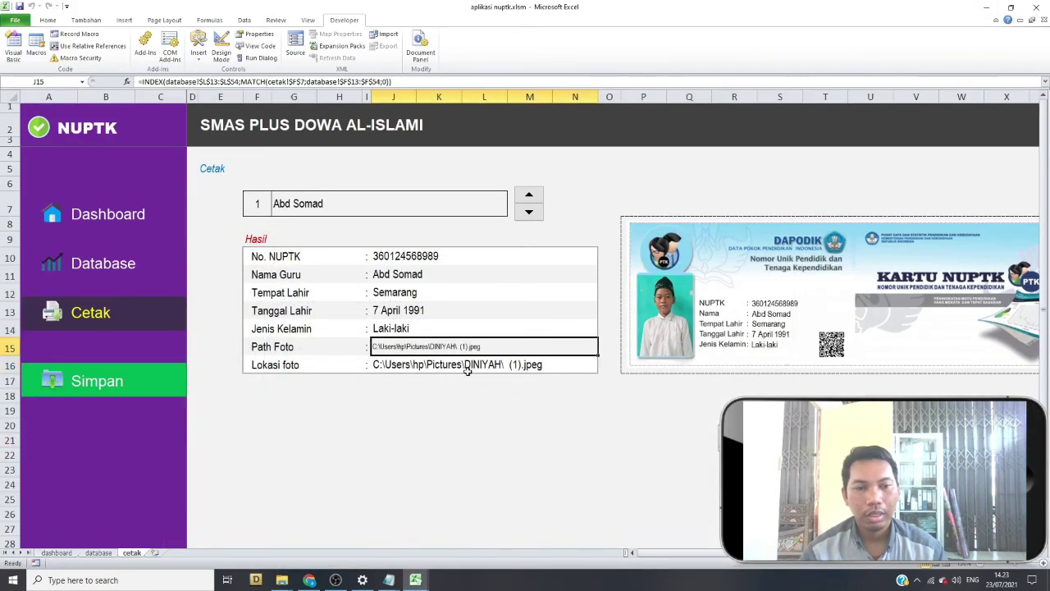
left_click(432, 363)
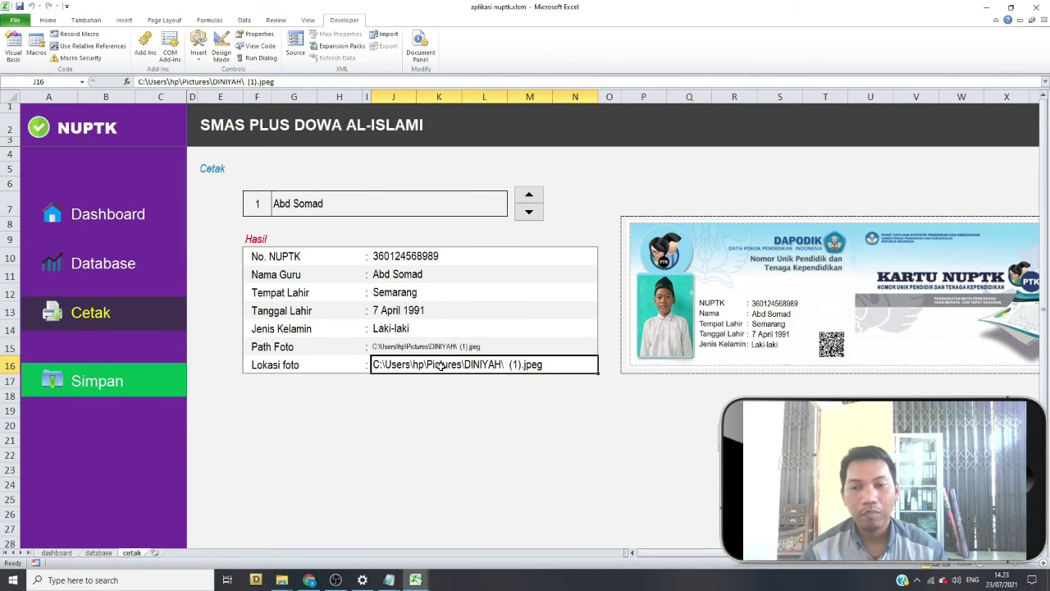
left_click(490, 346)
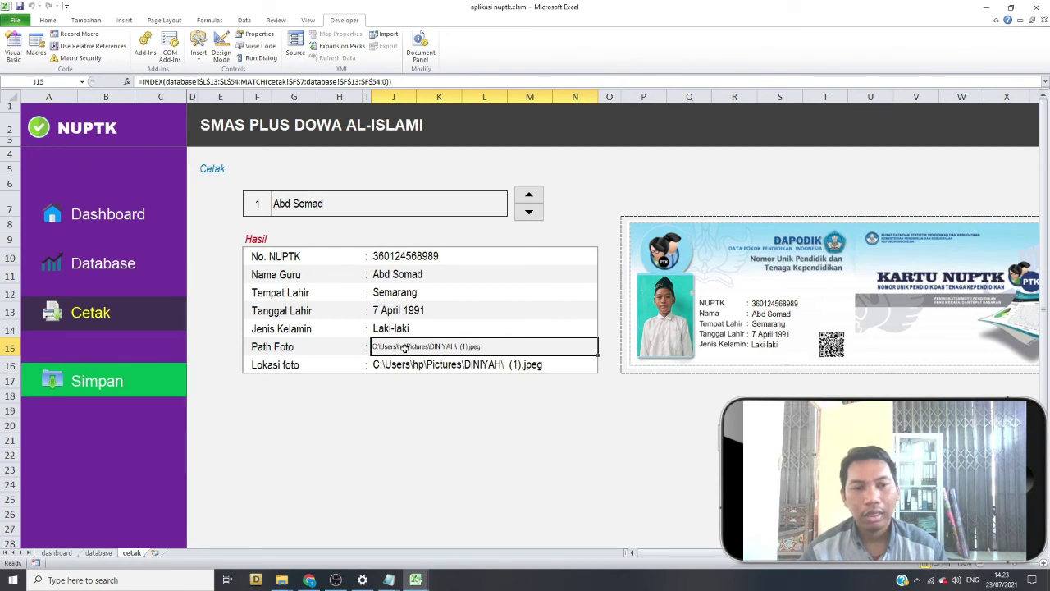
- Switch the card between records 1 and 2, ending on record 2
left_click(529, 197)
left_click(469, 420)
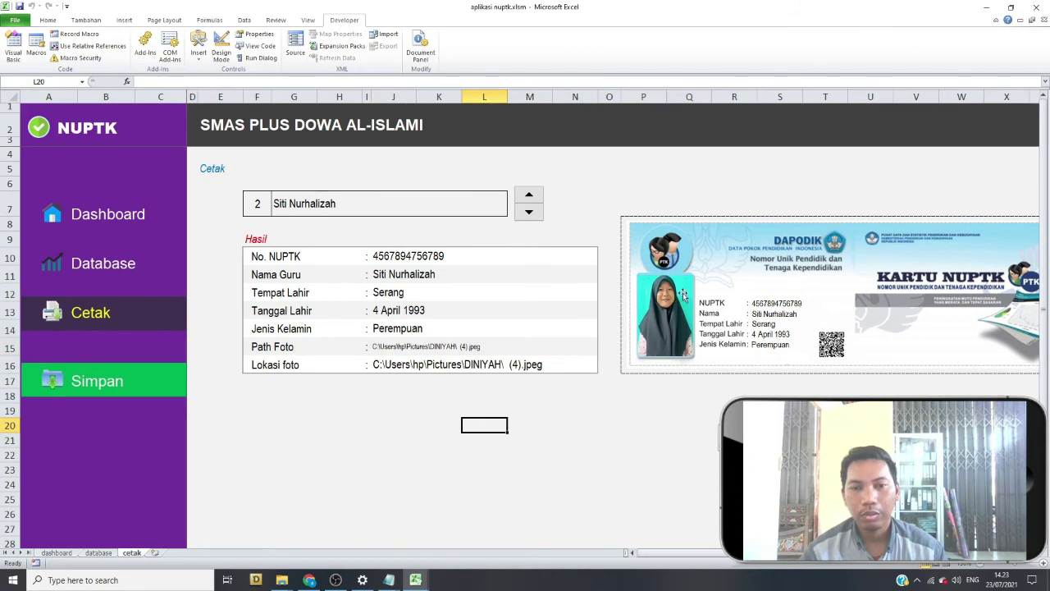
left_click(527, 212)
left_click(545, 438)
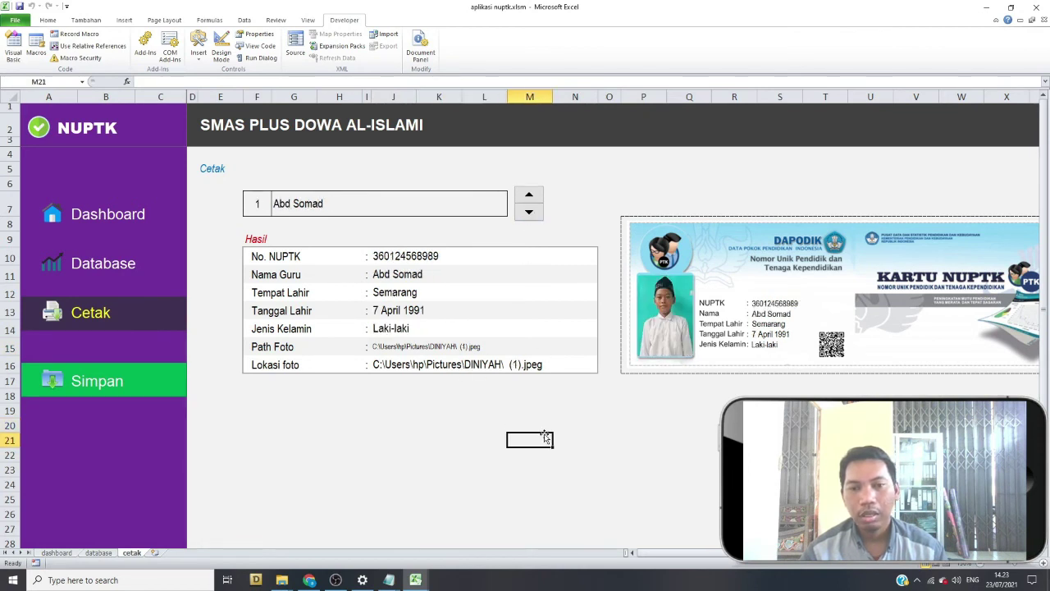
left_click(530, 195)
left_click(540, 383)
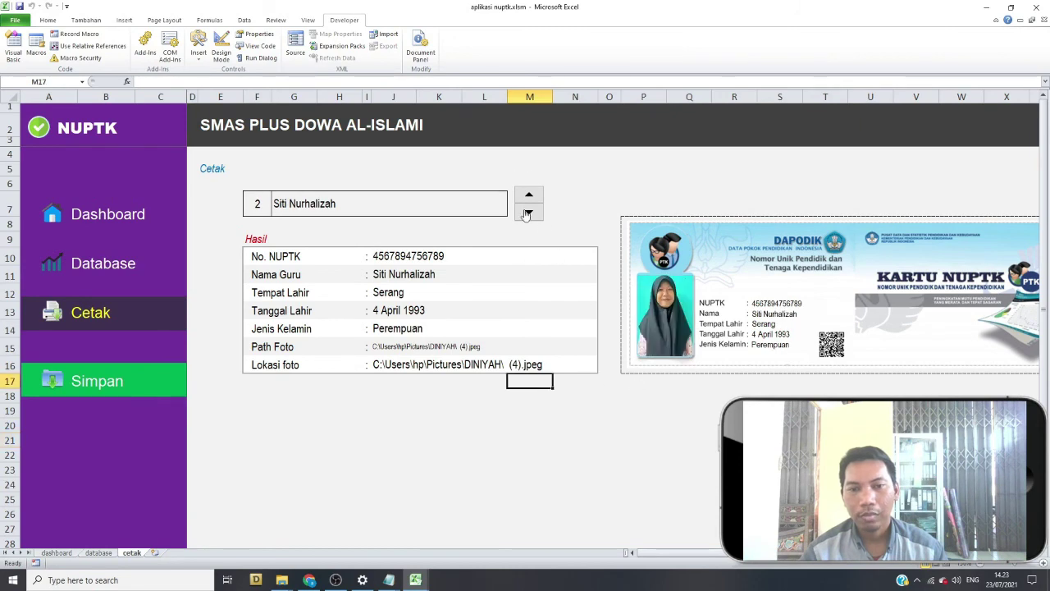
left_click(608, 454)
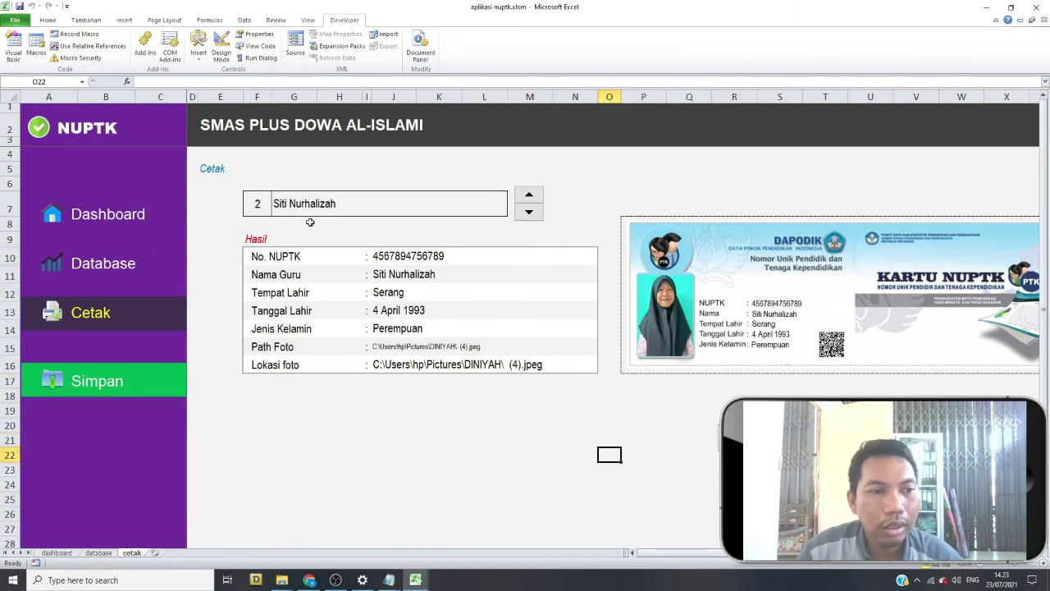
- On the database sheet, change the L15 photo path to (3).jpeg and L16 to (2).jpeg
left_click(103, 555)
key("Down")
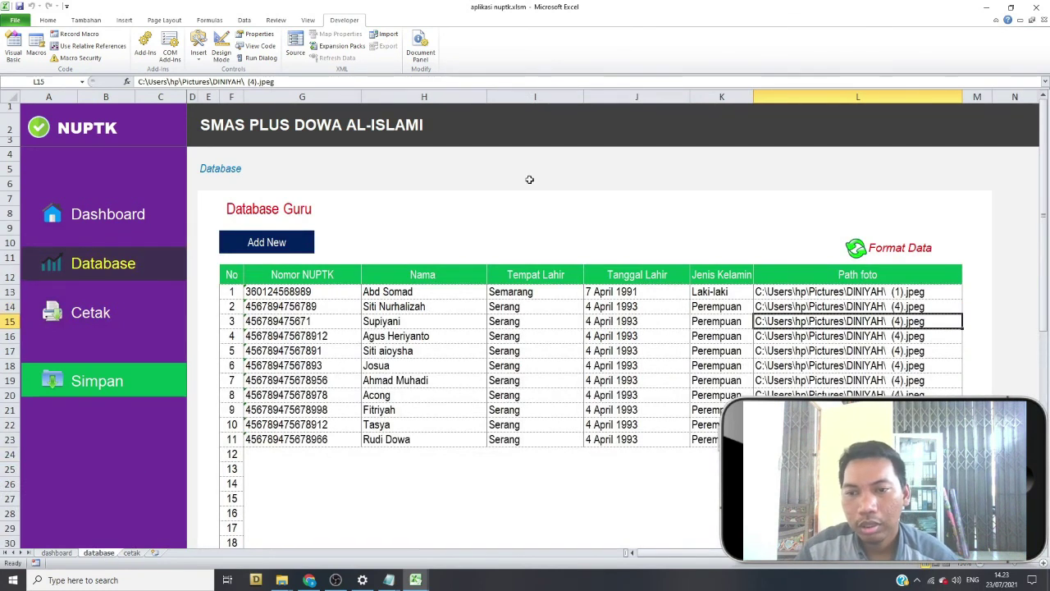
left_click(252, 81)
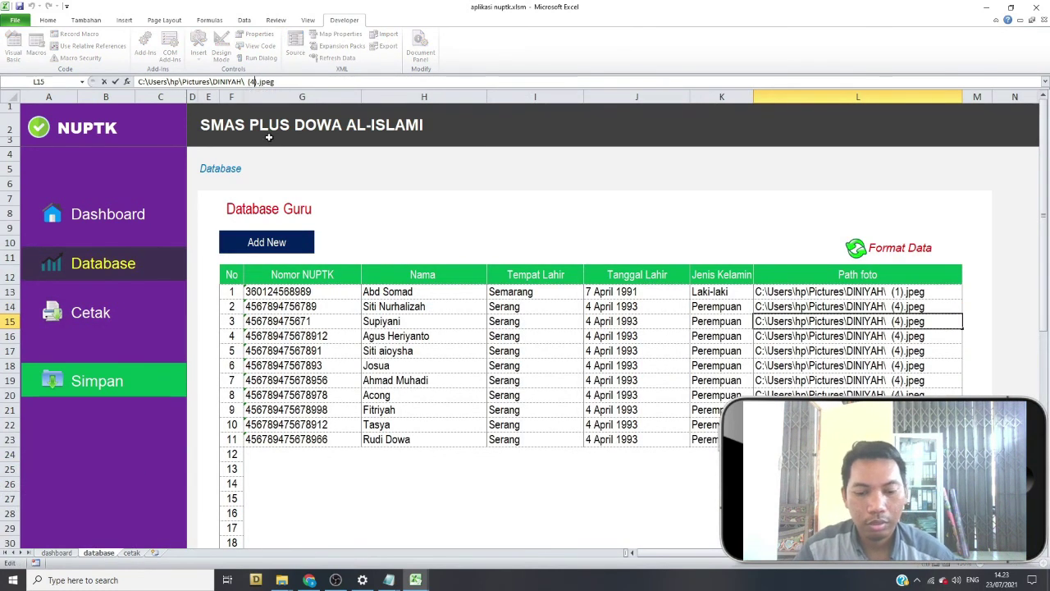
key("BackSpace")
type("3")
key("Return")
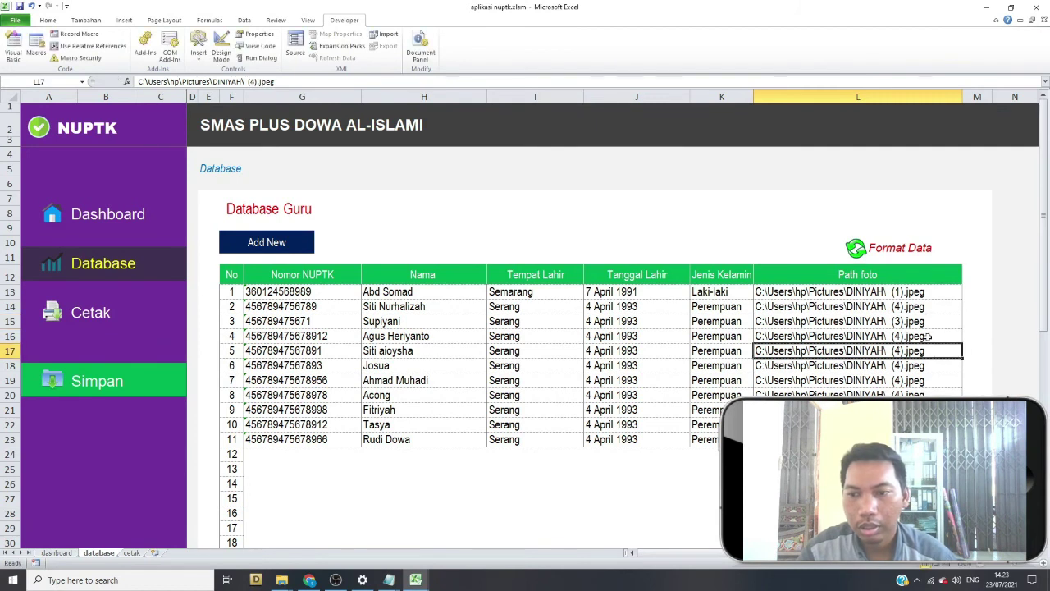
left_click(254, 81)
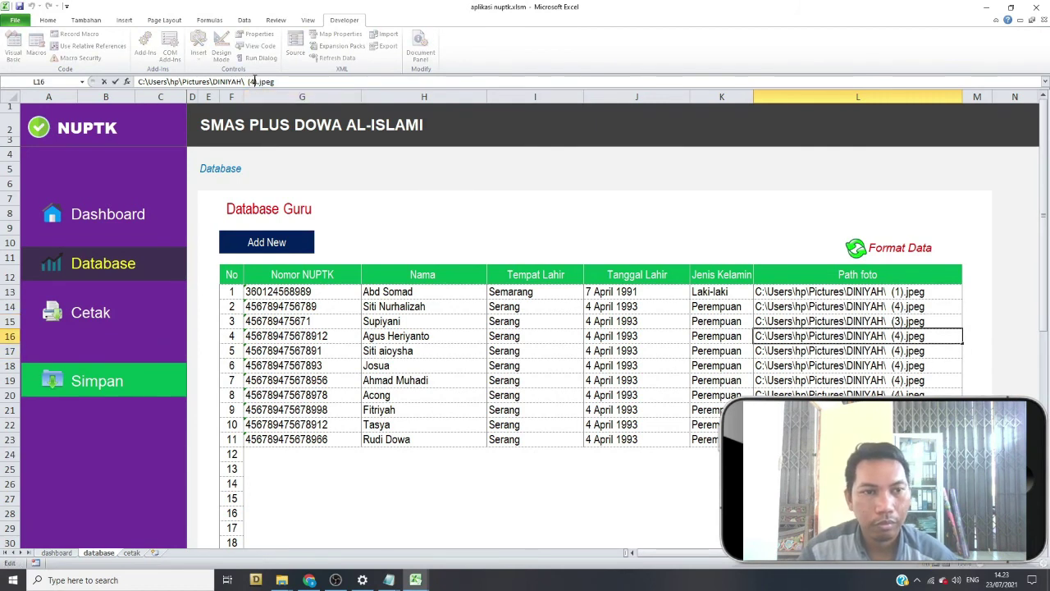
key("BackSpace")
type("2")
key("Return")
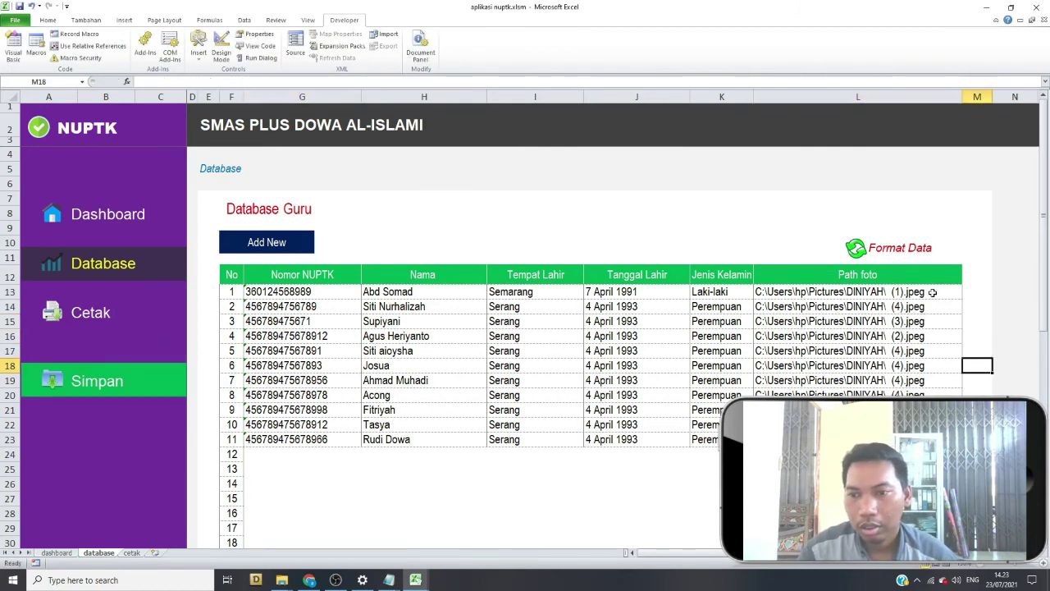
- Copy the photo paths in L13:L17 into L18:L22
left_click_drag(933, 293, 936, 344)
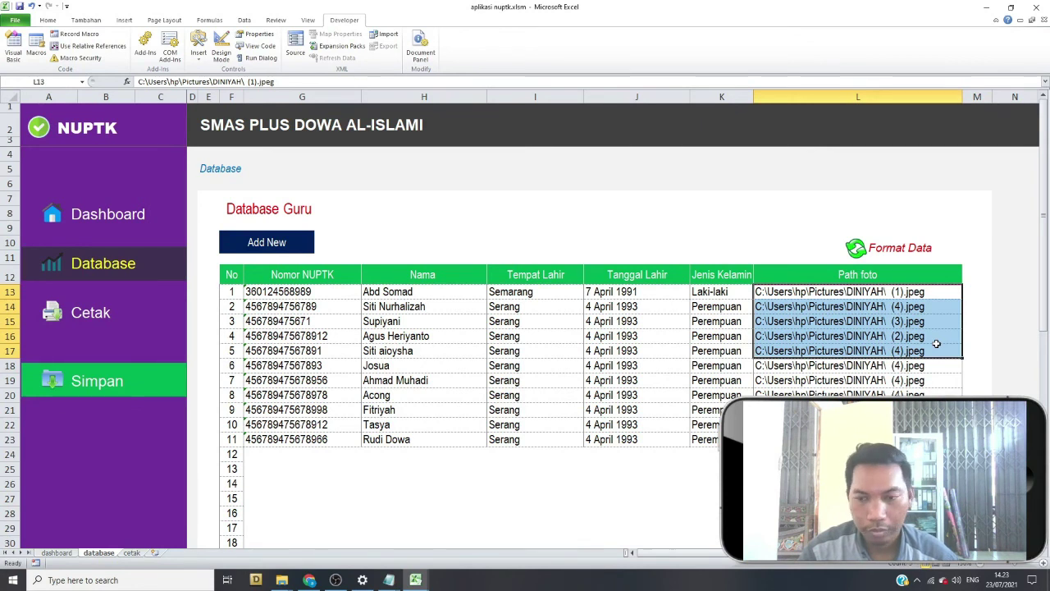
key("ctrl+c")
left_click_drag(936, 366, 903, 424)
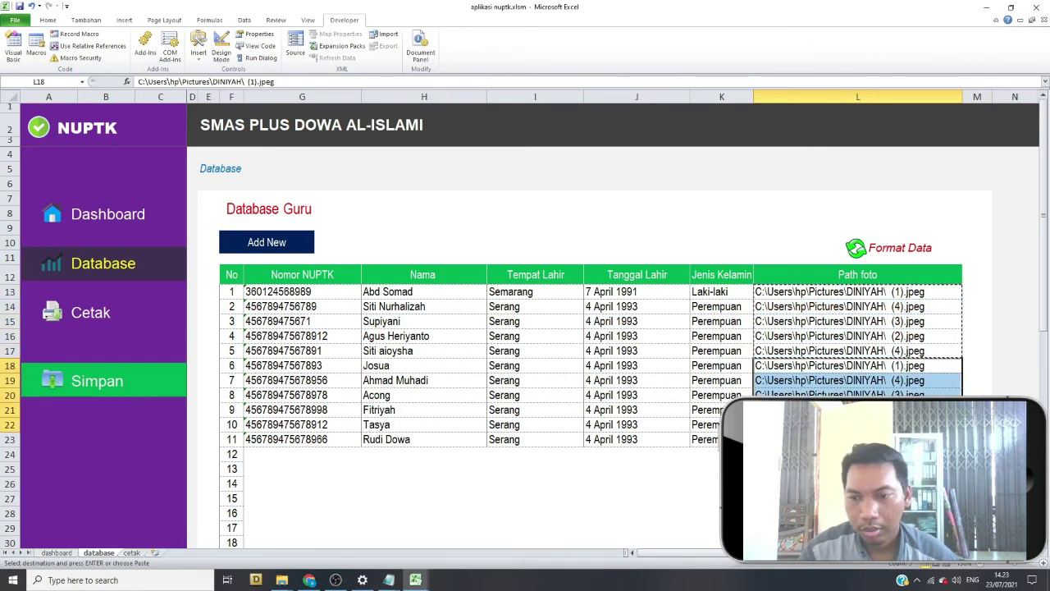
left_click(858, 439)
double_click(859, 439)
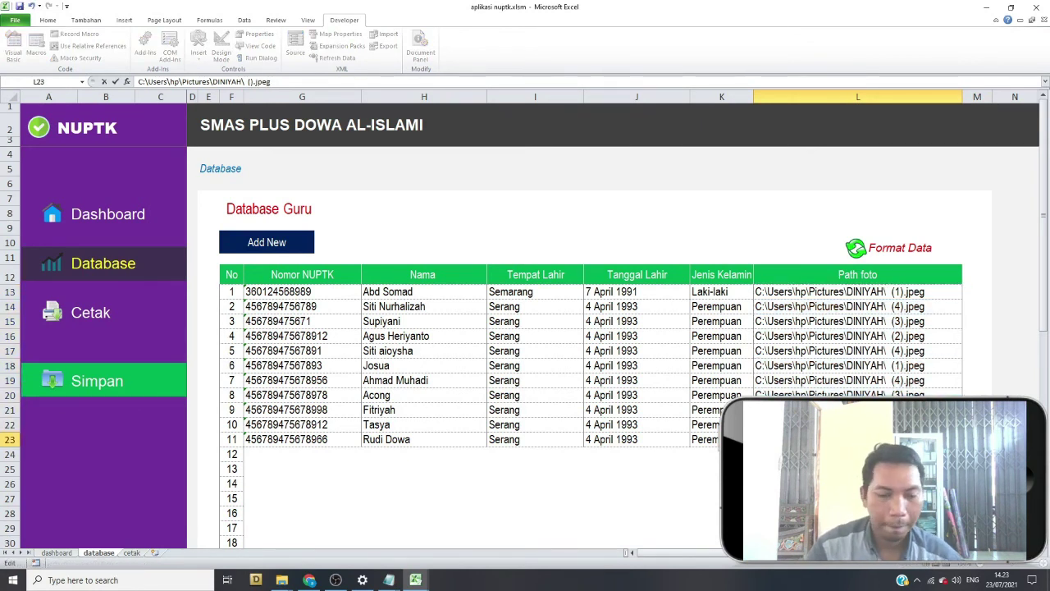
left_click(589, 81)
type("5")
key("Escape")
- On the Cetak sheet, step through teacher records 1 to 5, checking each card's photo
left_click(82, 314)
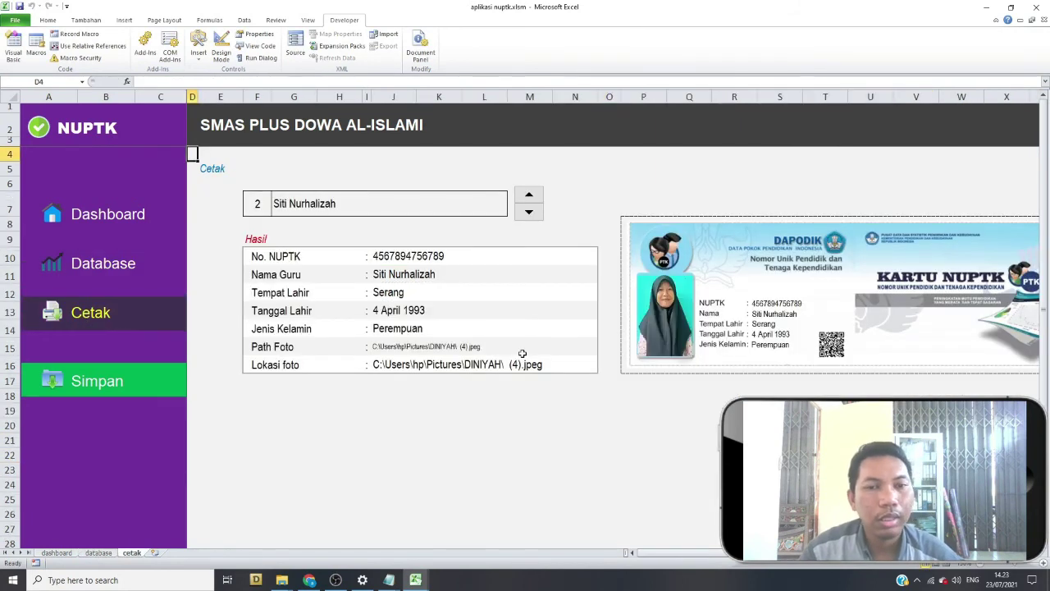
left_click(529, 440)
left_click(529, 212)
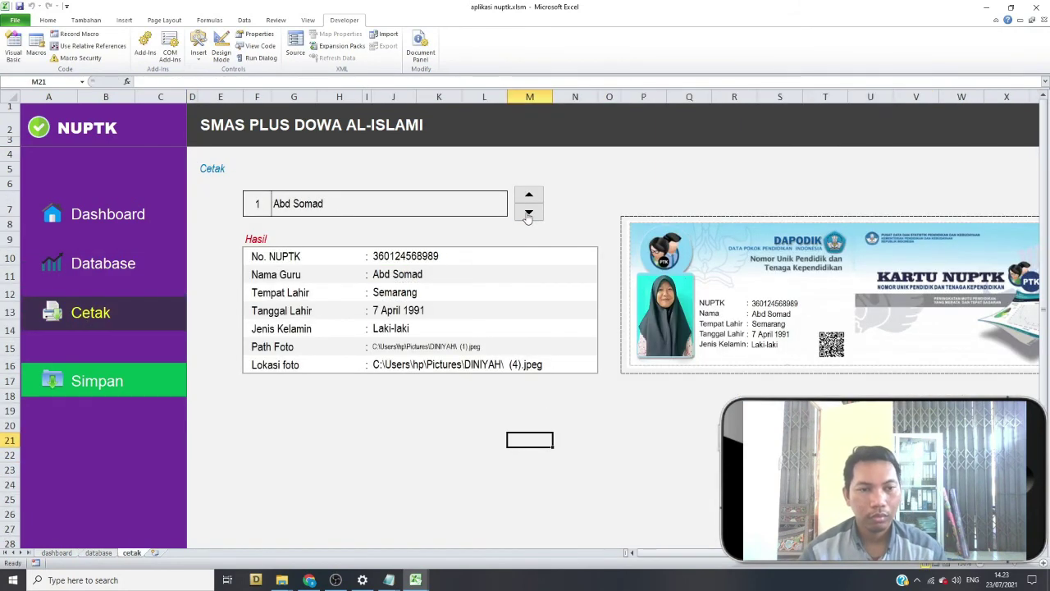
left_click(519, 237)
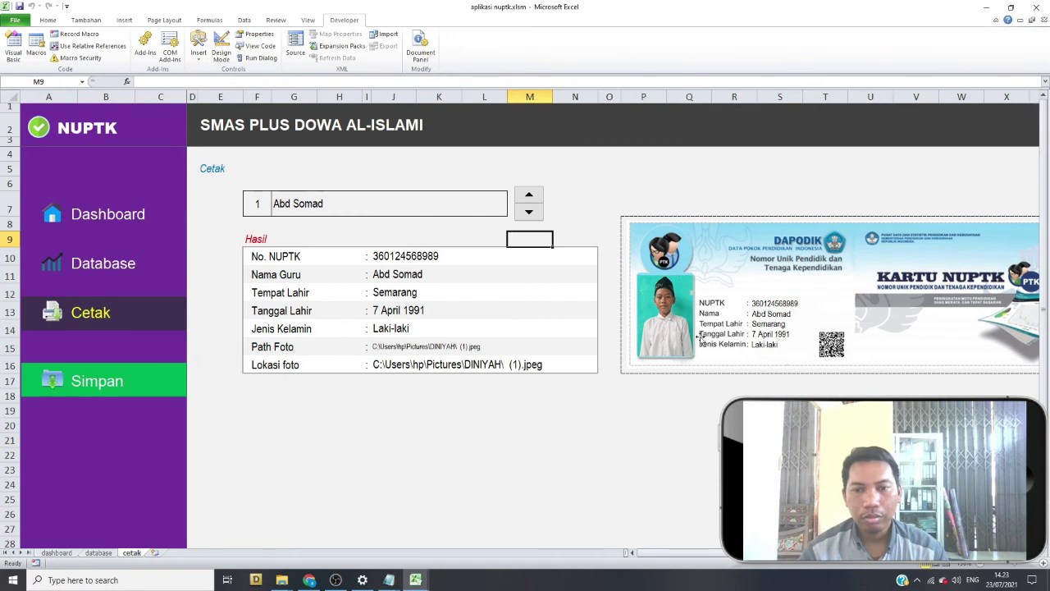
left_click(539, 200)
left_click(582, 238)
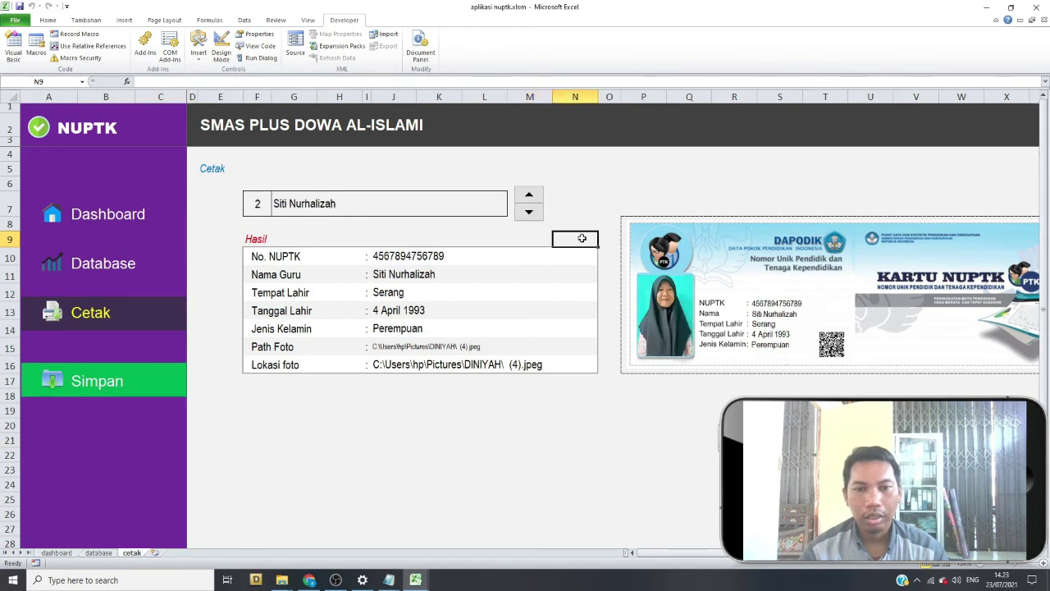
left_click(527, 195)
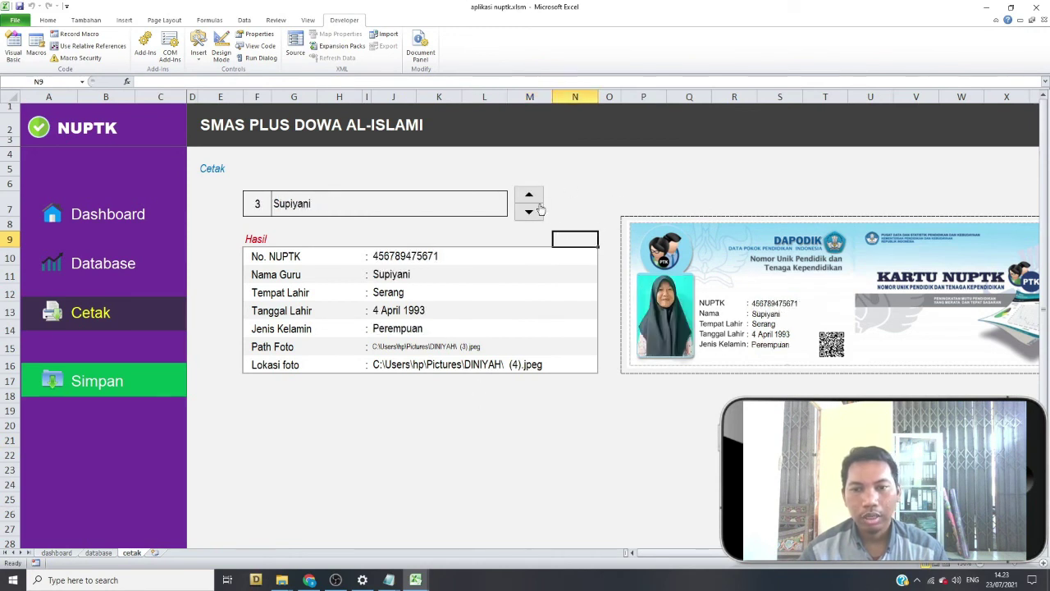
left_click(566, 224)
left_click(530, 195)
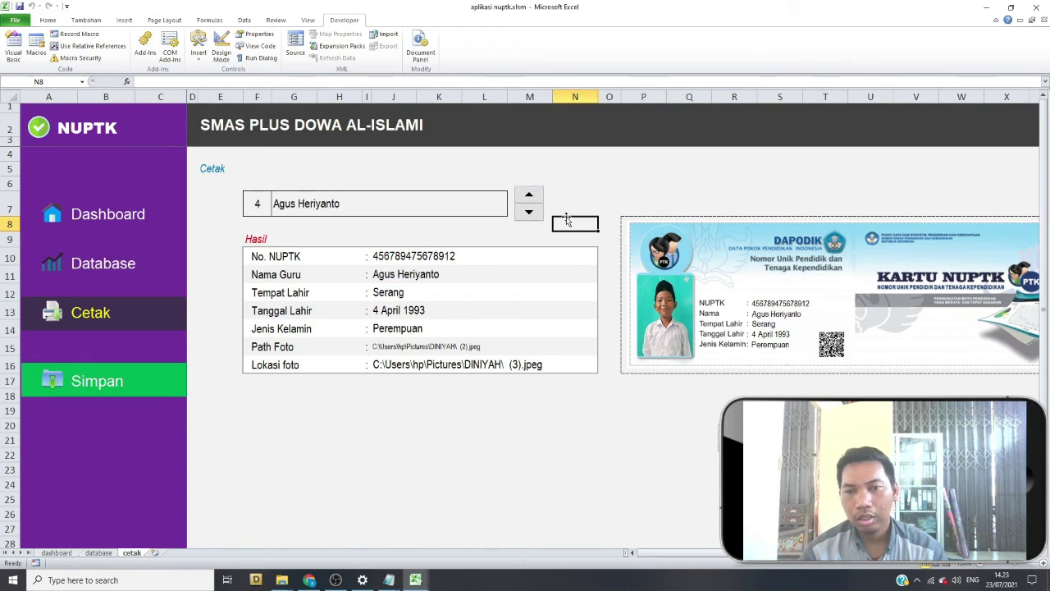
left_click(564, 235)
left_click(522, 194)
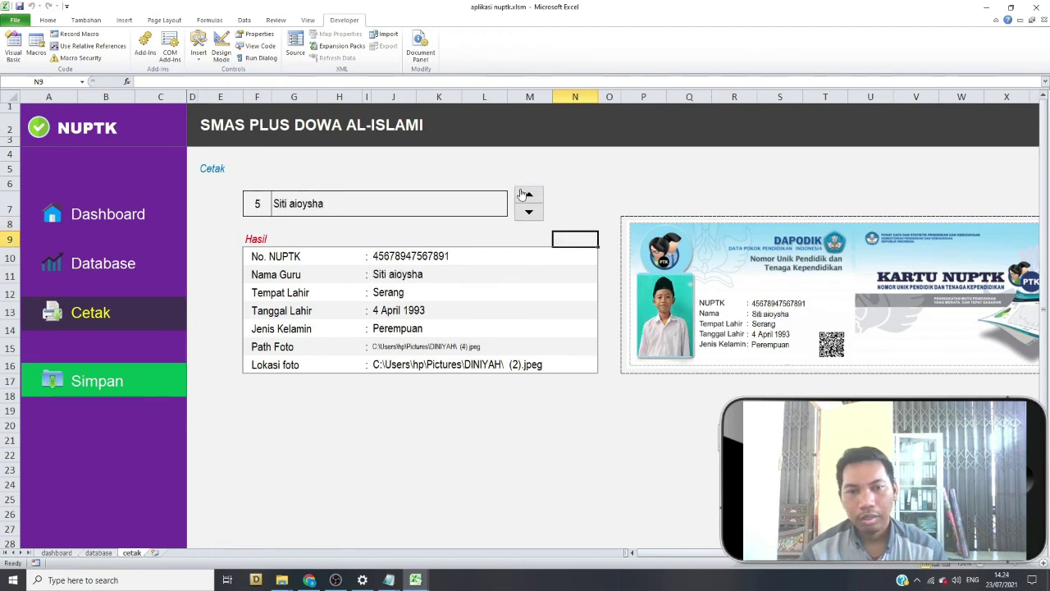
left_click(501, 240)
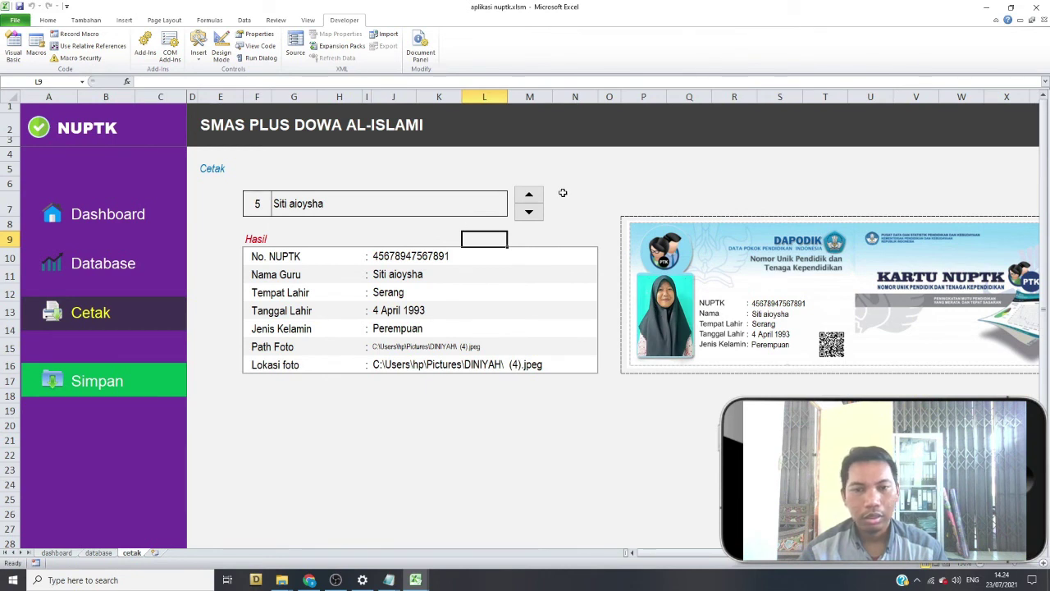
- Continue stepping through records 6 to 10, checking each card's photo
left_click(528, 197)
left_click(419, 238)
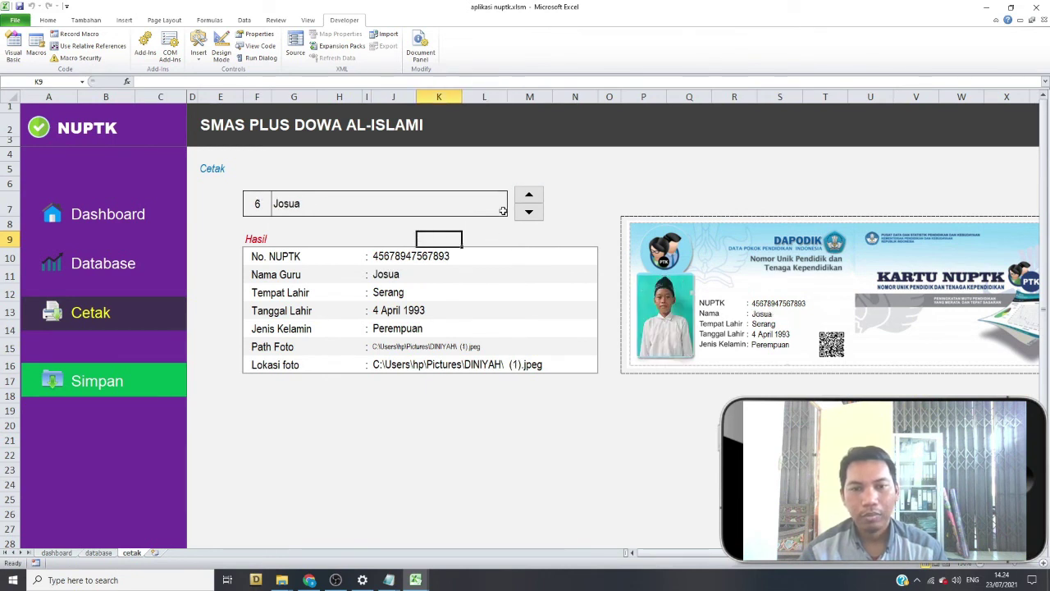
left_click(529, 194)
left_click(457, 237)
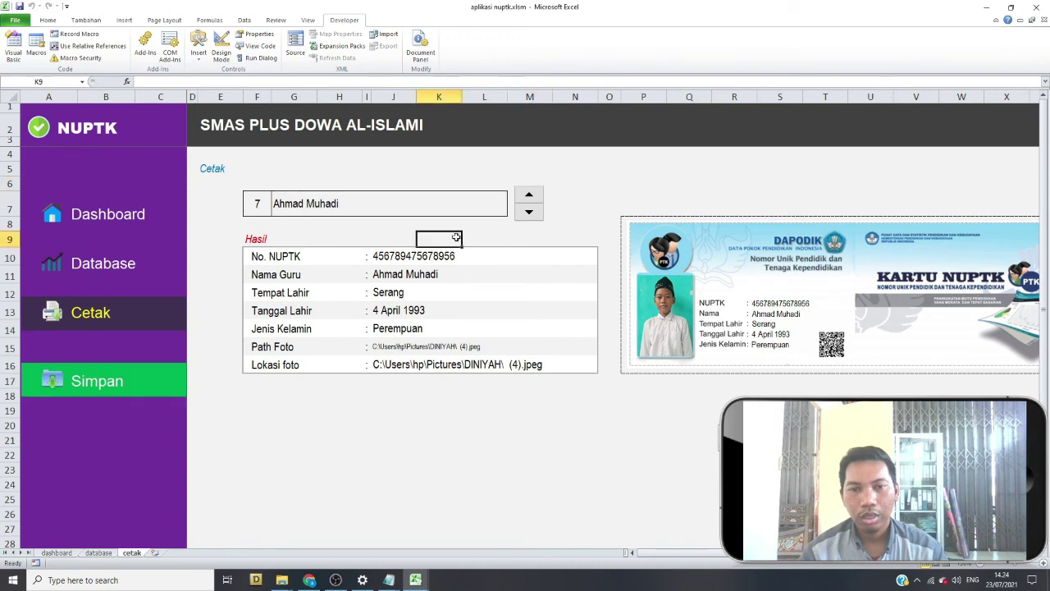
left_click(418, 408)
left_click(535, 198)
left_click(520, 416)
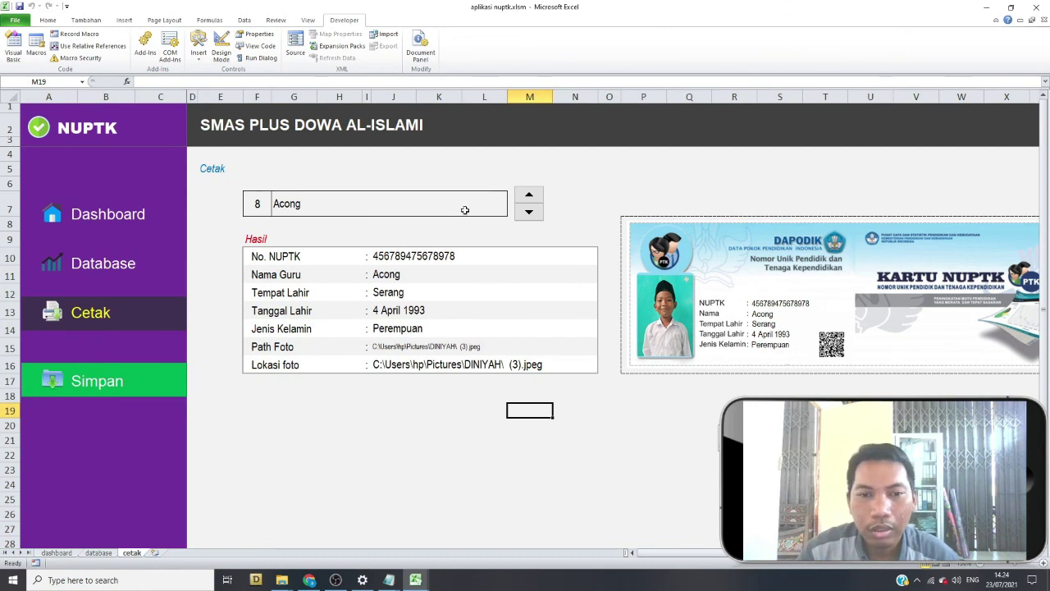
left_click(528, 195)
left_click(661, 426)
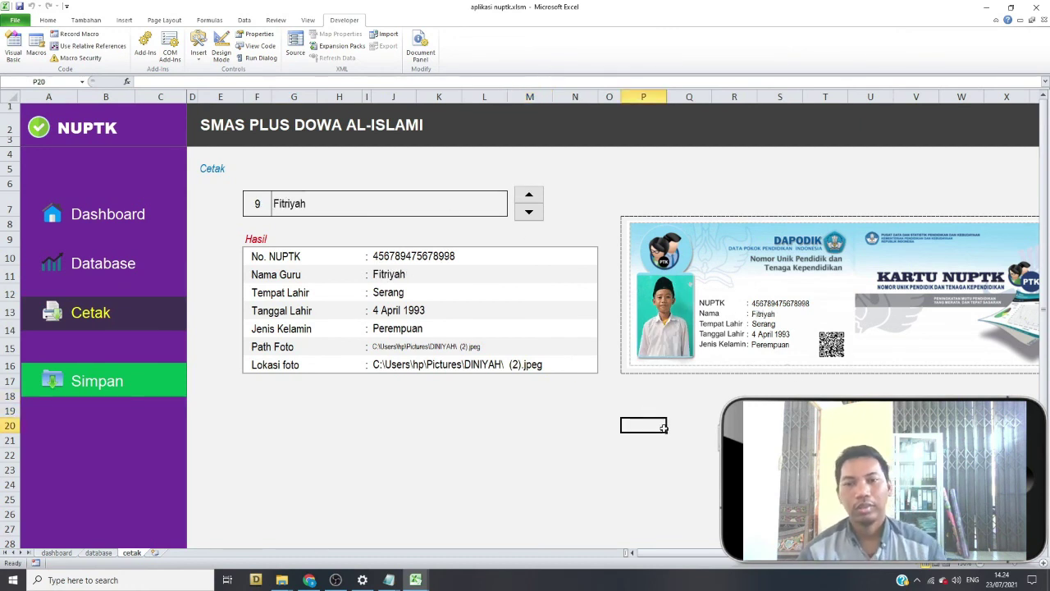
left_click(529, 194)
left_click(505, 385)
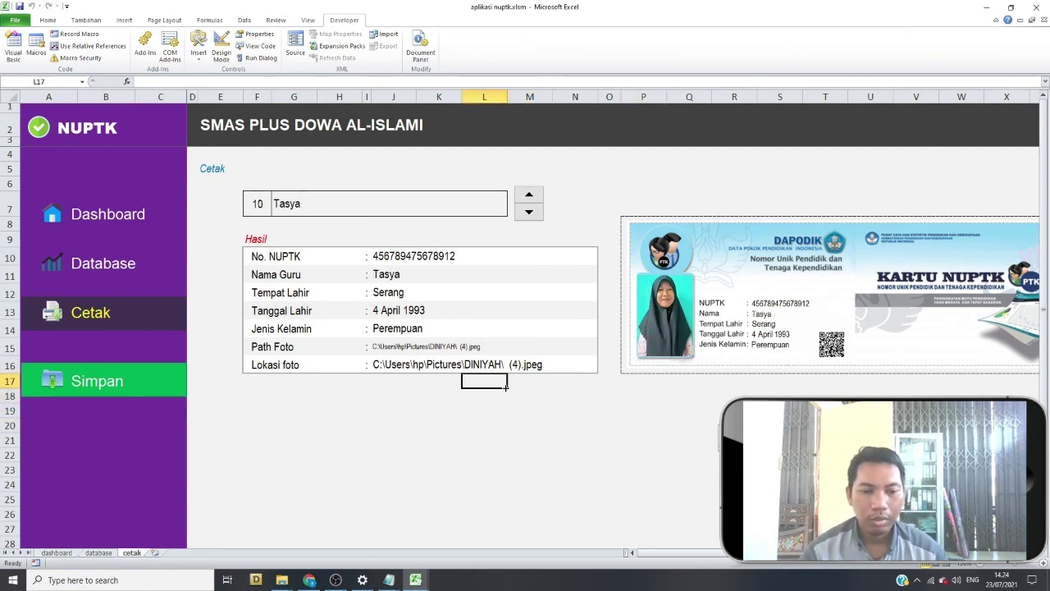
left_click(502, 392)
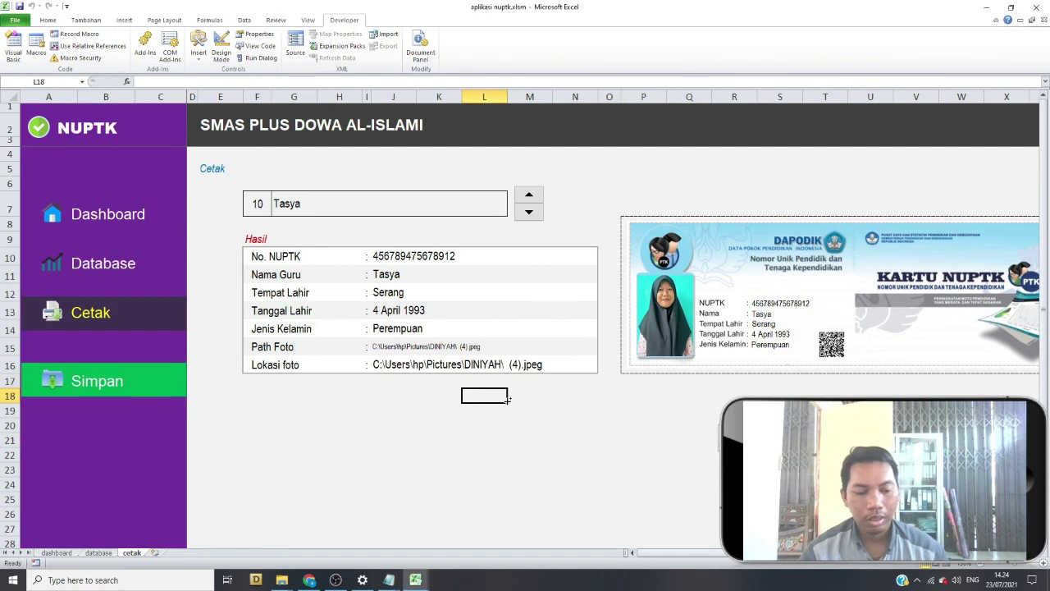
- Save record 10 with Simpan, confirm the message, and advance to record 11
left_click(76, 379)
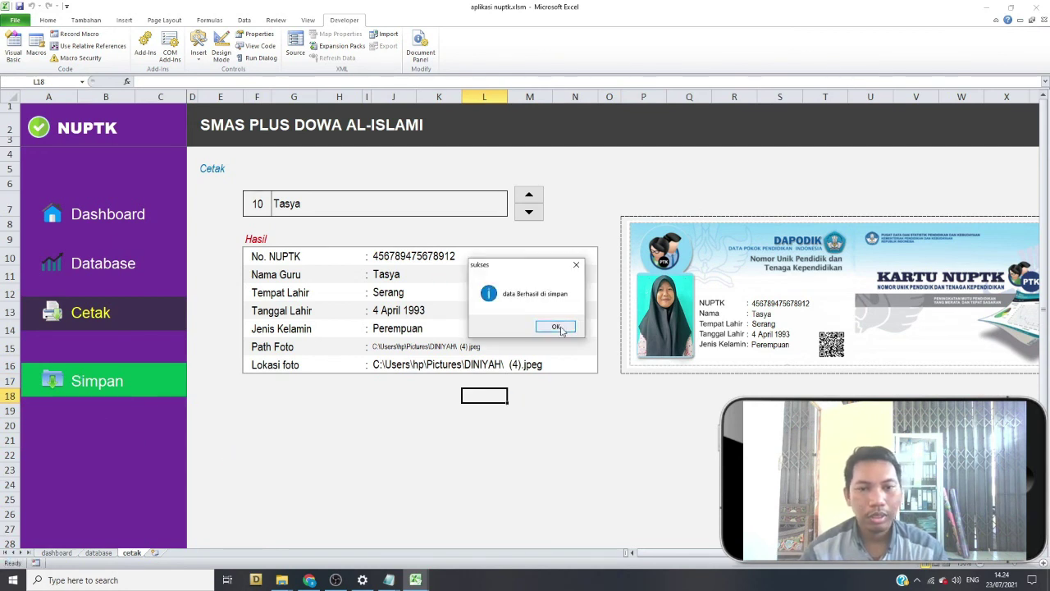
left_click(556, 327)
left_click(528, 195)
left_click(575, 425)
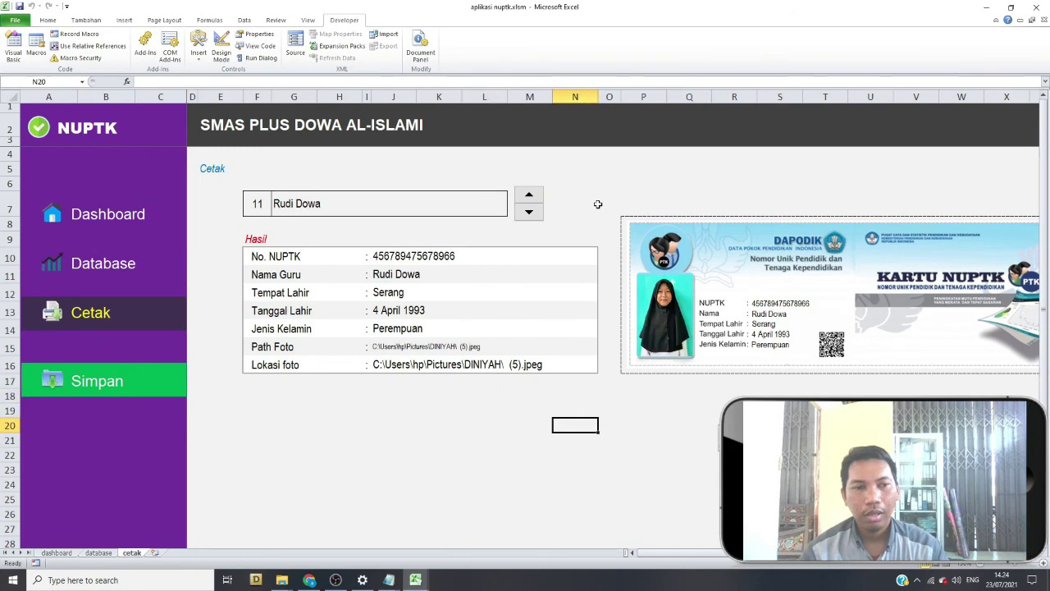
left_click(120, 263)
- In the new-teacher form, enter the teacher's NUPTK, full name and birthplace Serang
left_click(271, 242)
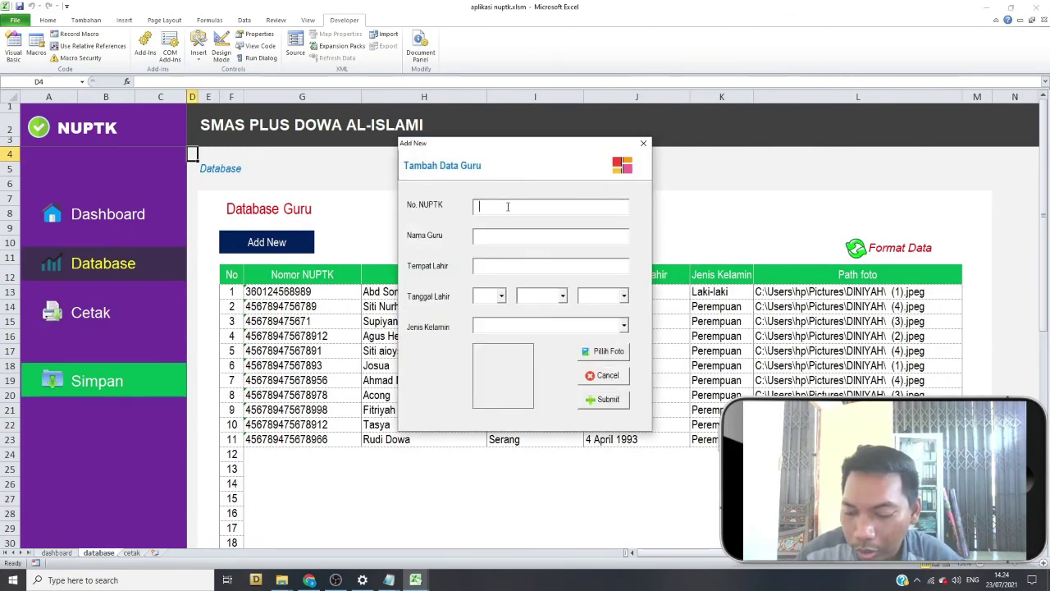
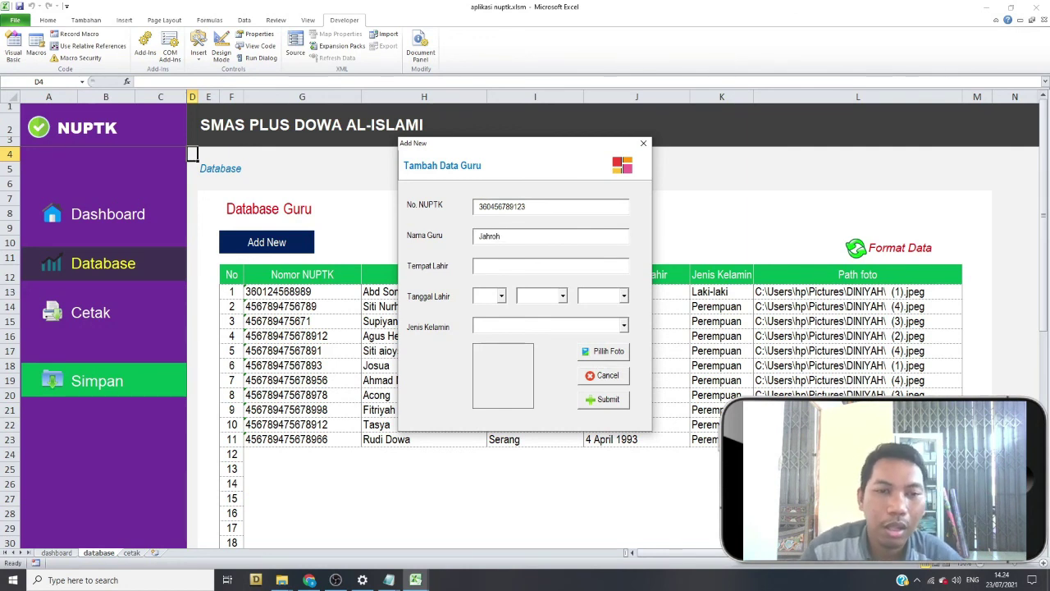
left_click(494, 270)
type("Seran")
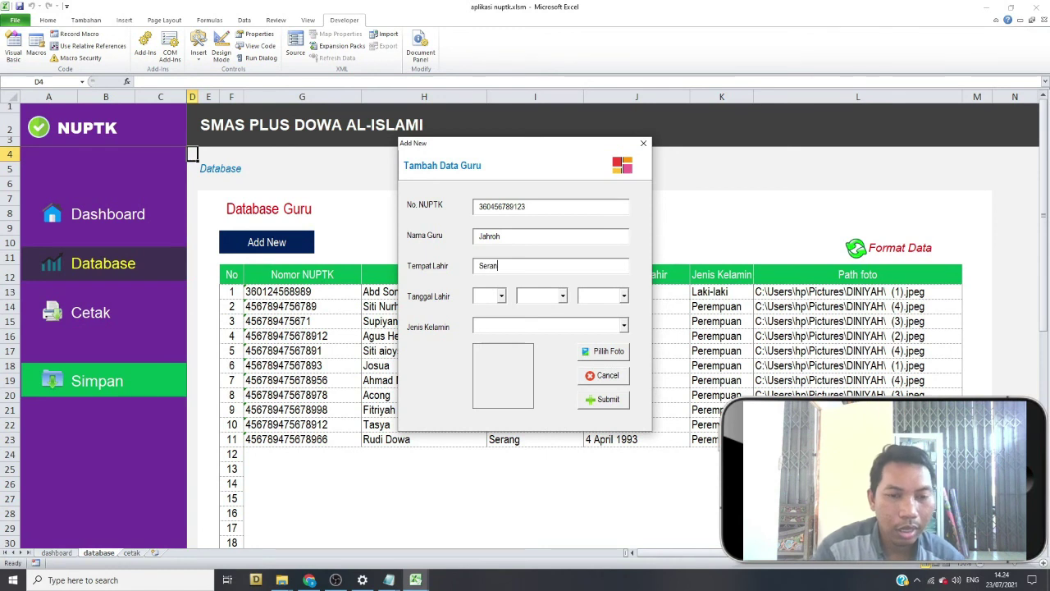
type("g")
- Set birth date 30 April 1992 and gender Perempuan, then open the photo chooser
left_click(502, 296)
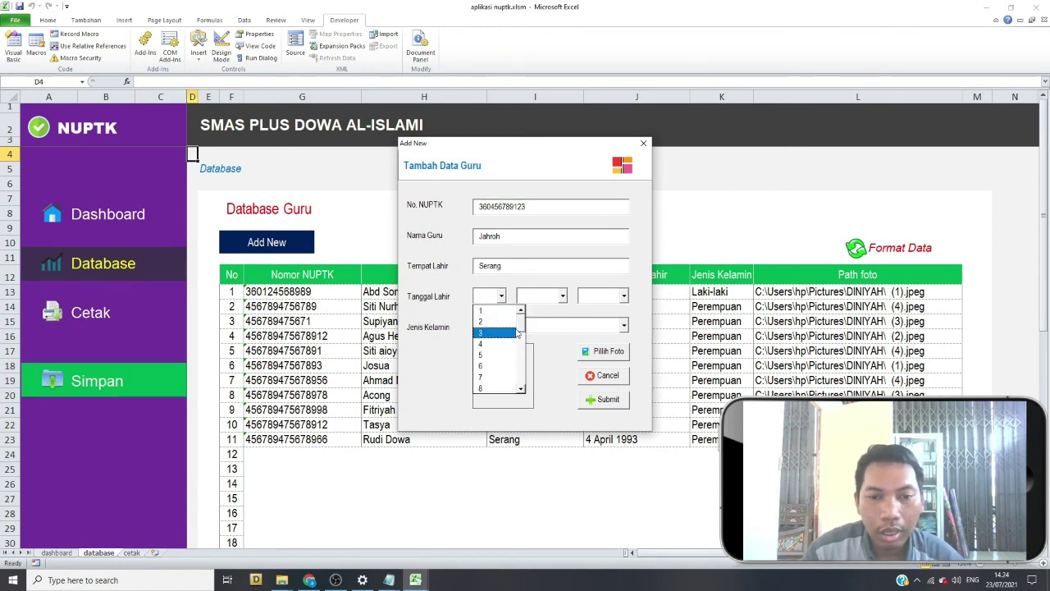
left_click_drag(518, 332, 523, 389)
left_click(492, 376)
left_click(563, 295)
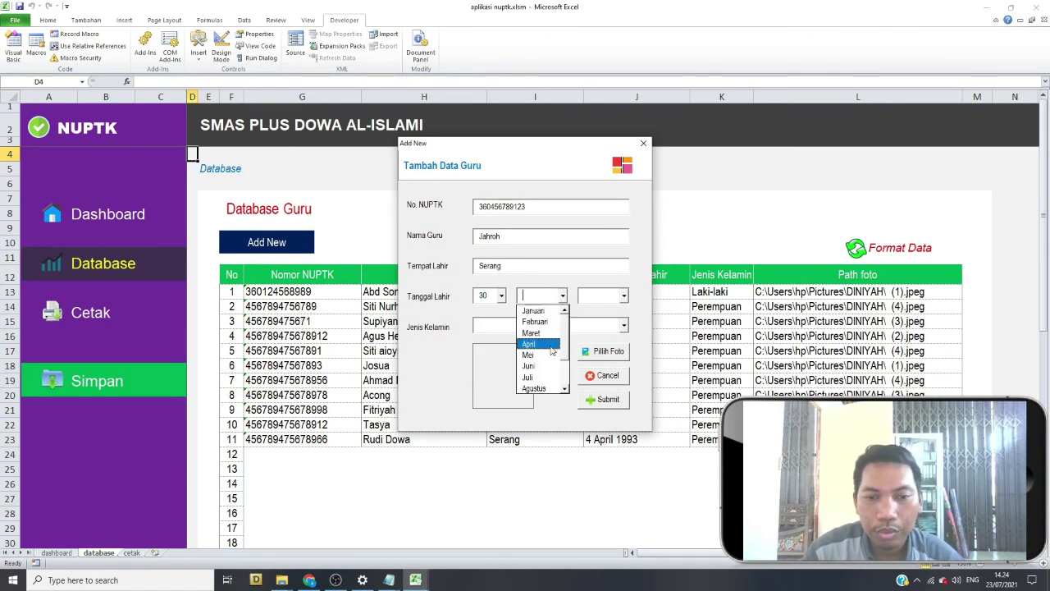
left_click(551, 347)
left_click(623, 296)
left_click(588, 336)
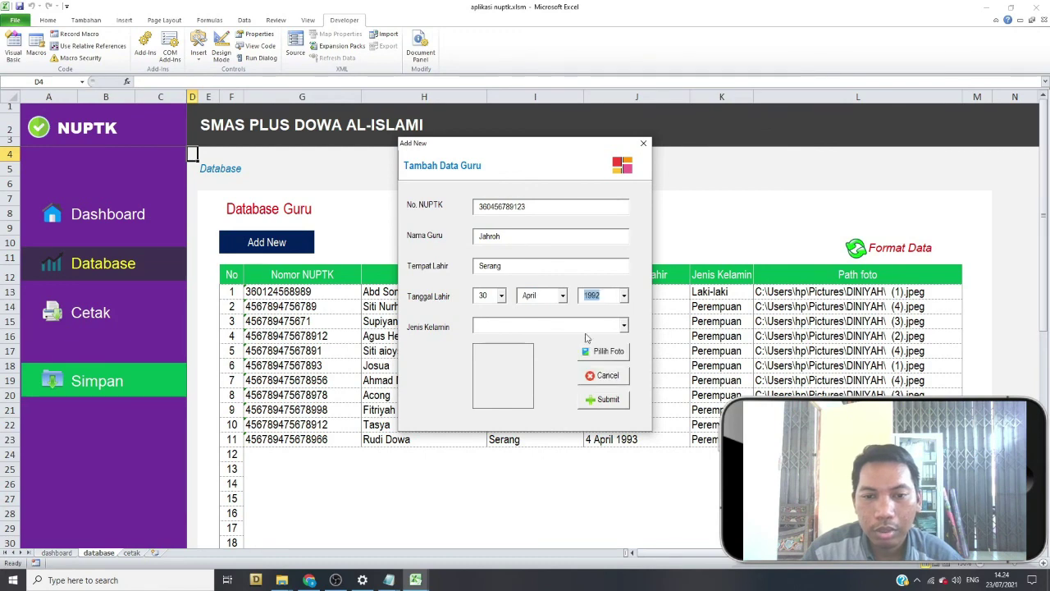
left_click(623, 325)
left_click(599, 338)
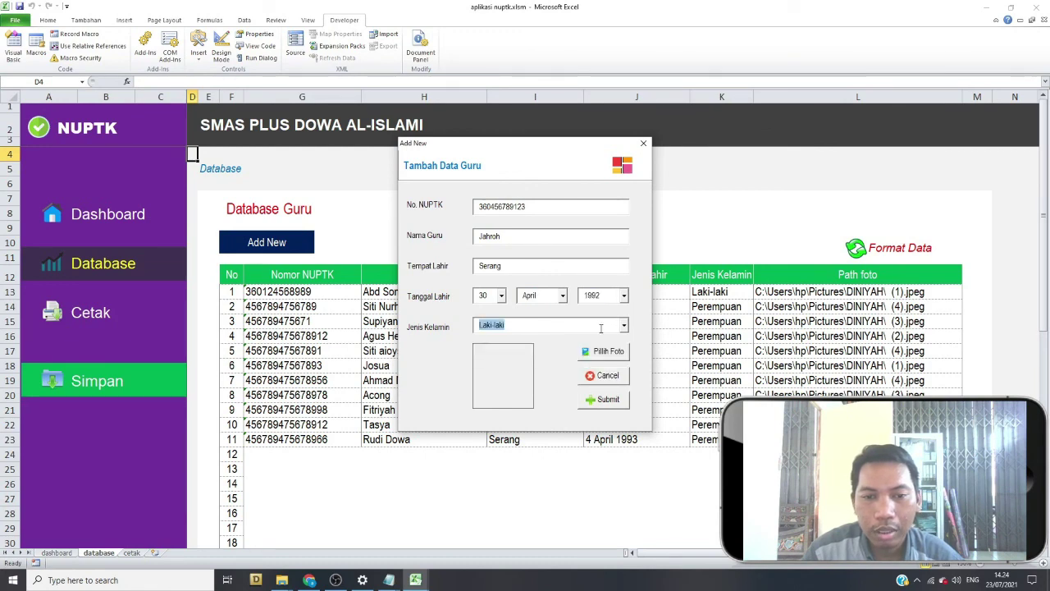
left_click(623, 326)
left_click(599, 351)
left_click(604, 351)
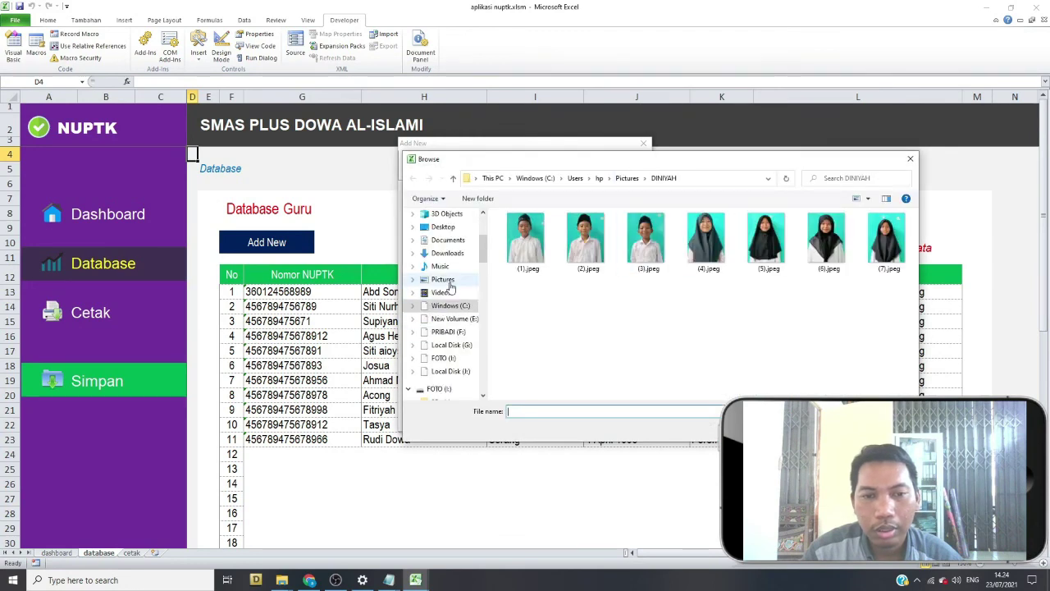
- Attach SDSWFS.jpg from the Pictures folder as the new teacher's photo
left_click(443, 279)
left_click_drag(914, 230, 917, 338)
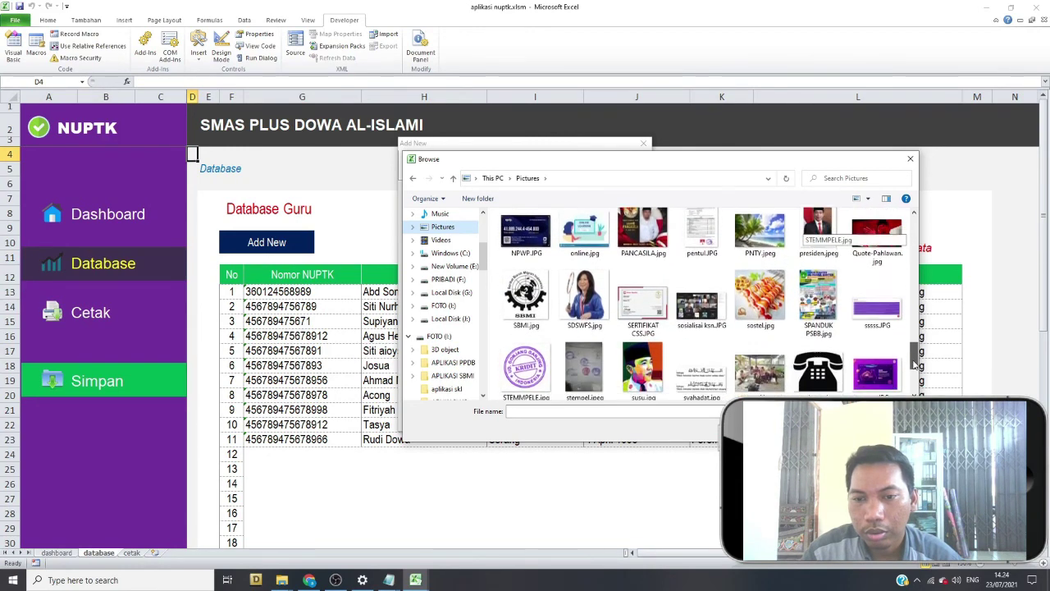
left_click_drag(917, 338, 913, 391)
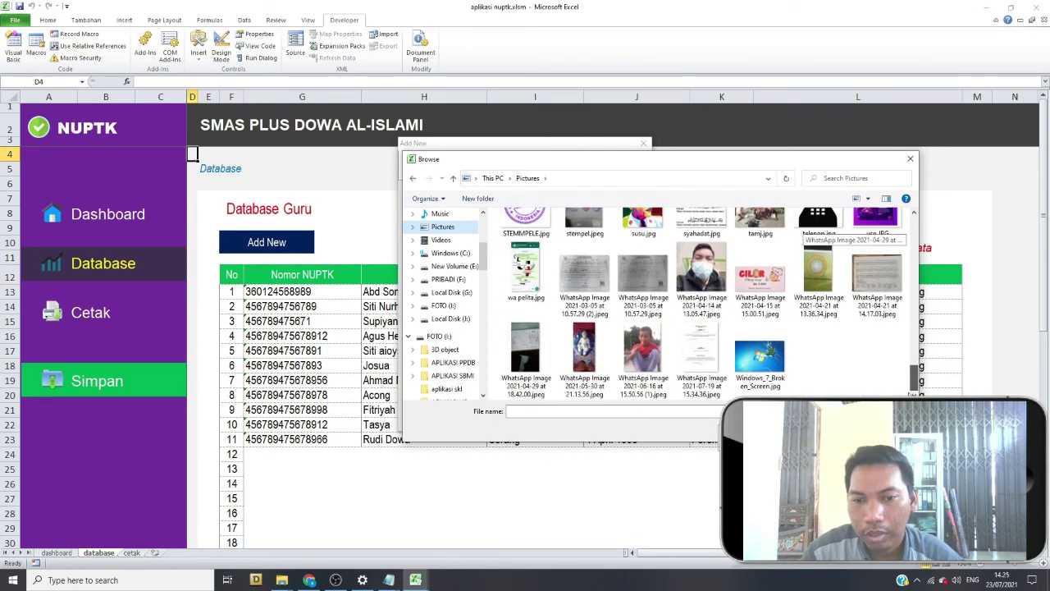
scroll(741, 348, "up", 1)
scroll(741, 348, "up", 2)
scroll(741, 348, "up", 1)
scroll(741, 348, "up", 1)
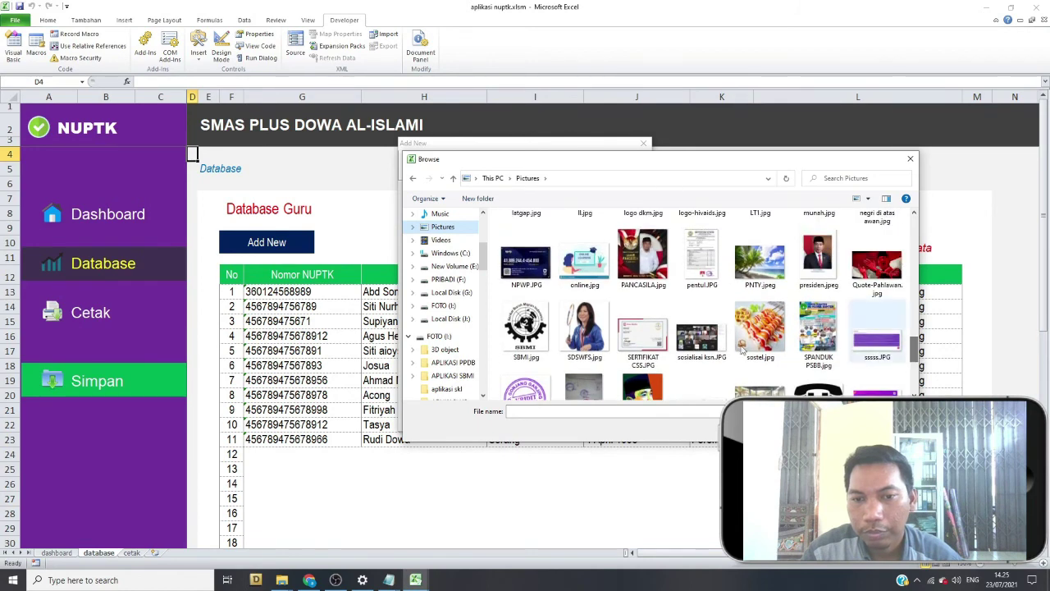
double_click(585, 328)
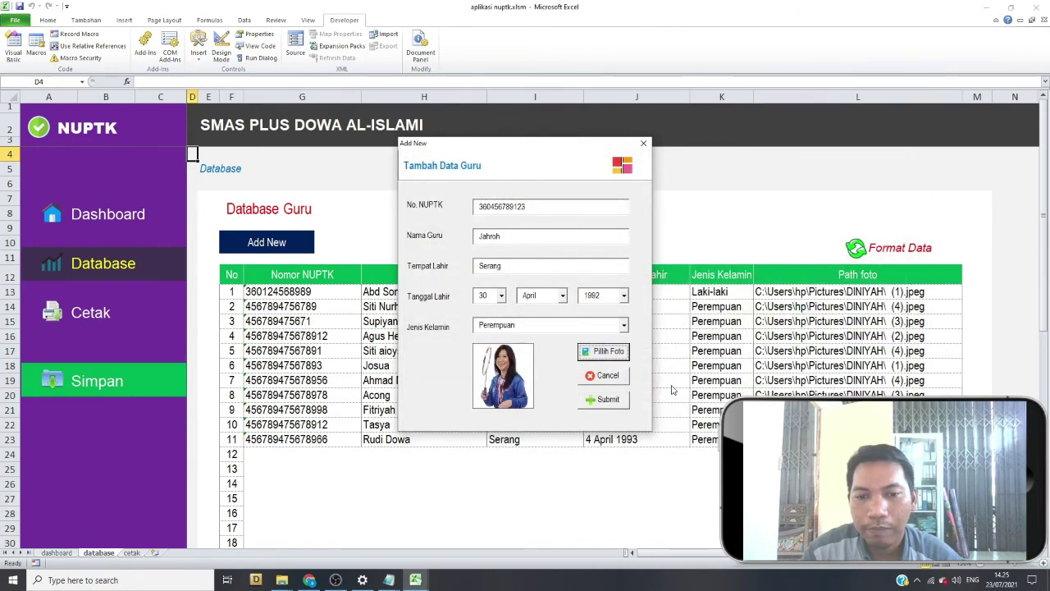
- Submit the teacher as record 12, acknowledge the success message, and close the form
left_click(609, 401)
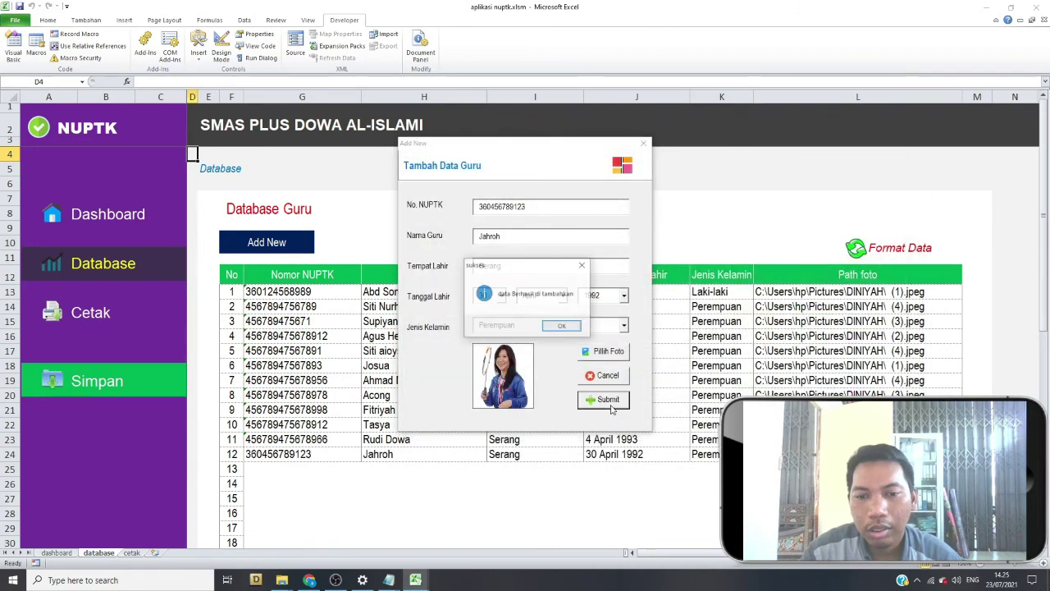
left_click(562, 327)
left_click(234, 455)
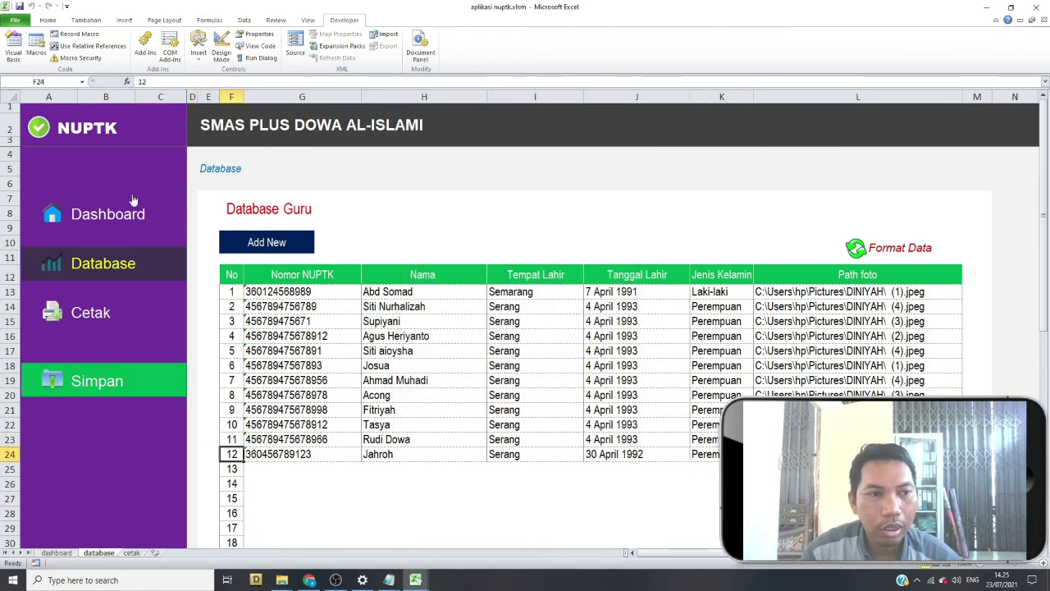
- On the Cetak sheet, step to record 12 and refresh its card with the new photo
left_click(70, 311)
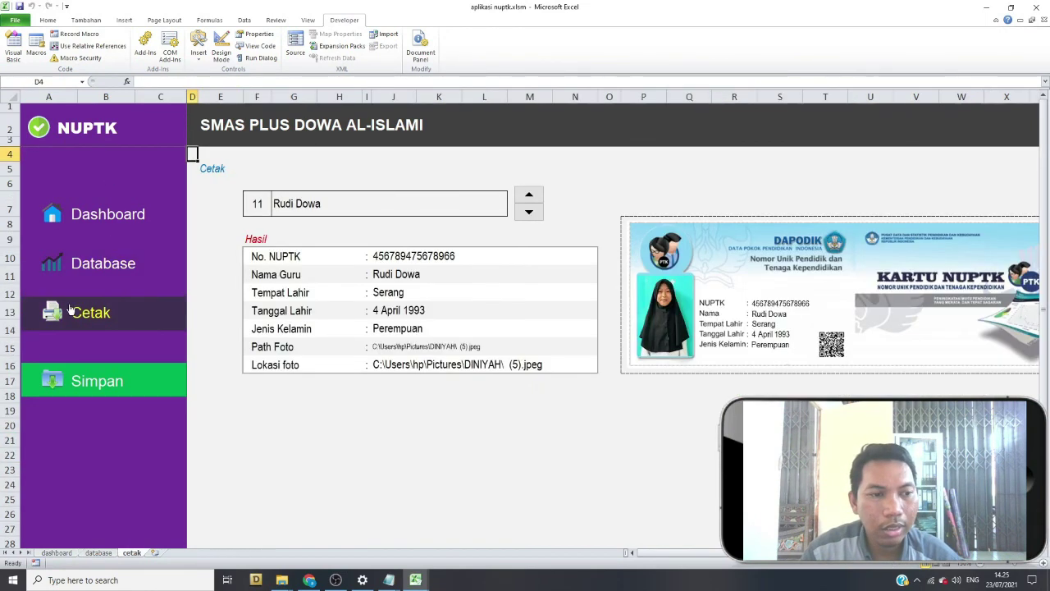
left_click(529, 205)
left_click(471, 445)
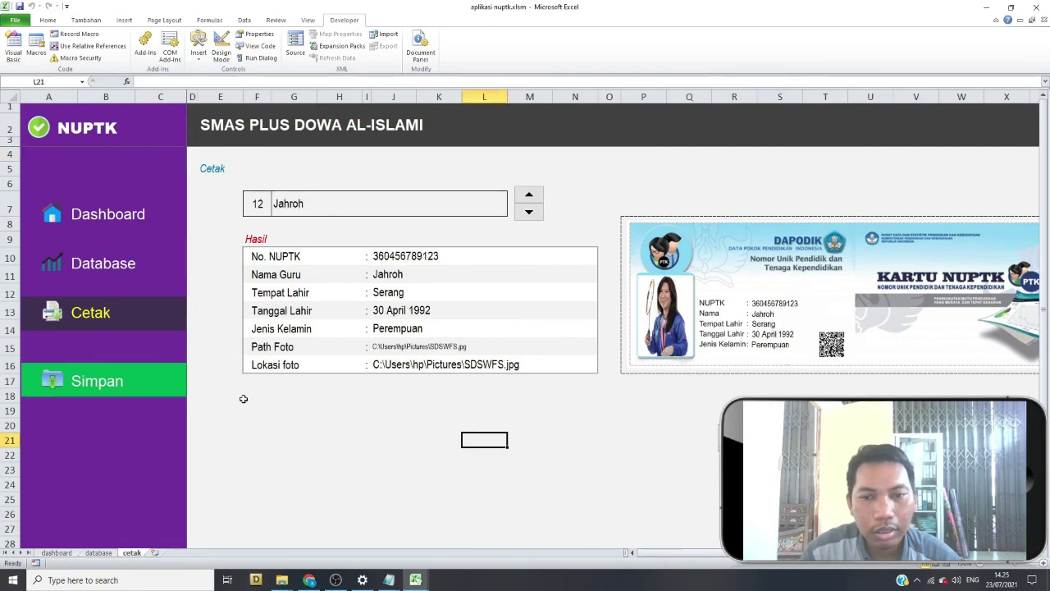
scroll(670, 304, "down", 2)
scroll(670, 305, "up", 2)
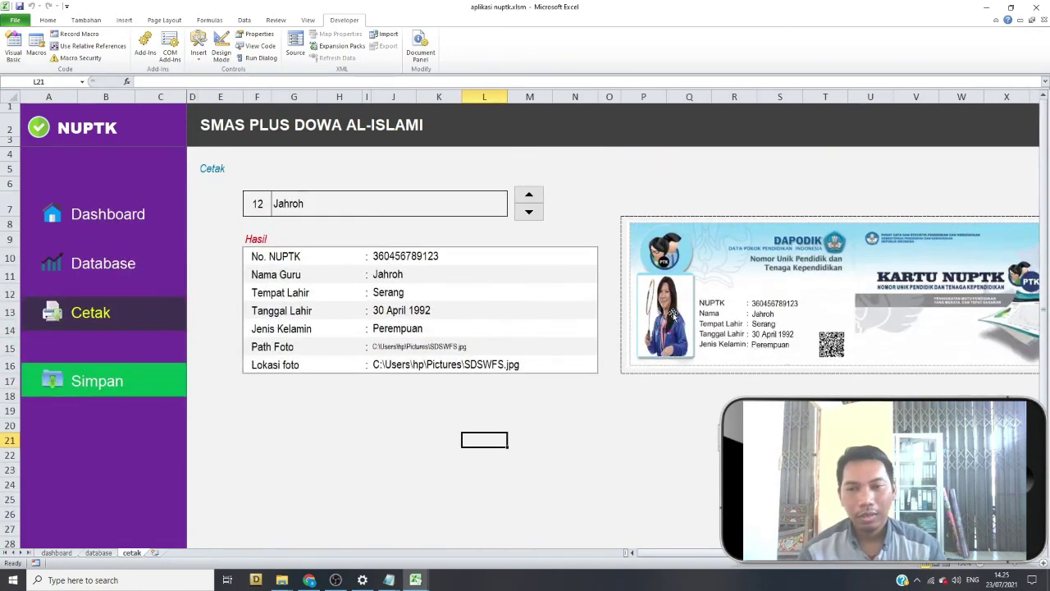
- Select cells on the record 12 card, then clear the selection of card details
left_click(780, 440)
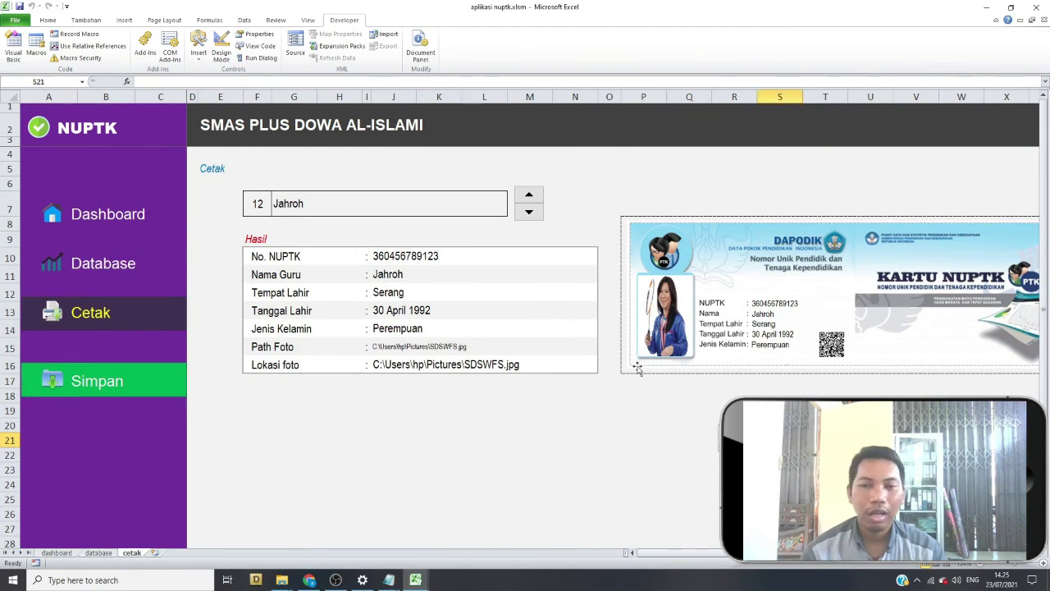
left_click(532, 395)
left_click(634, 369)
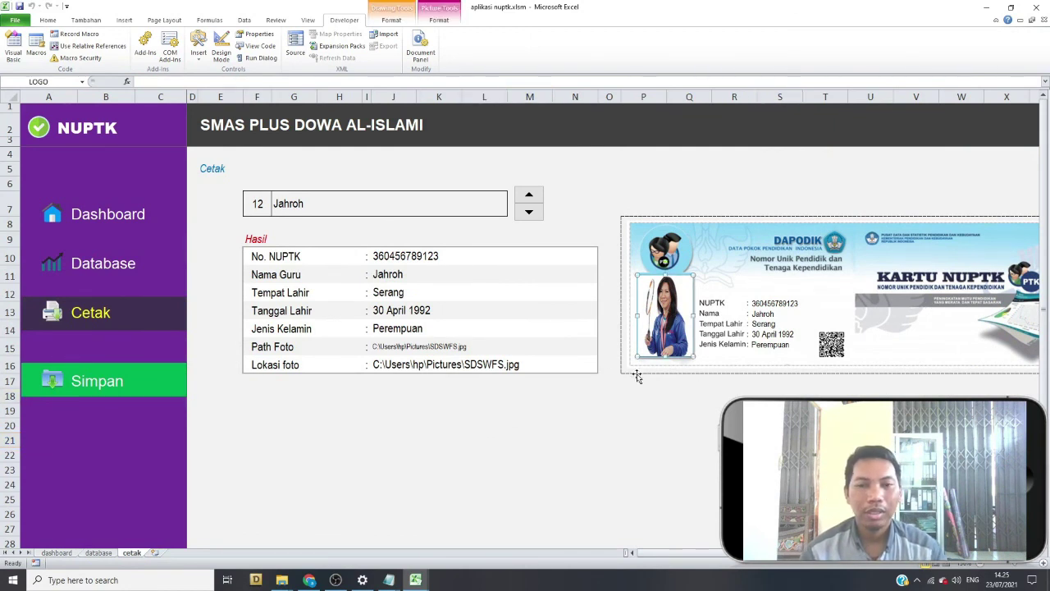
left_click(685, 441)
left_click_drag(386, 276, 392, 329)
left_click(367, 440)
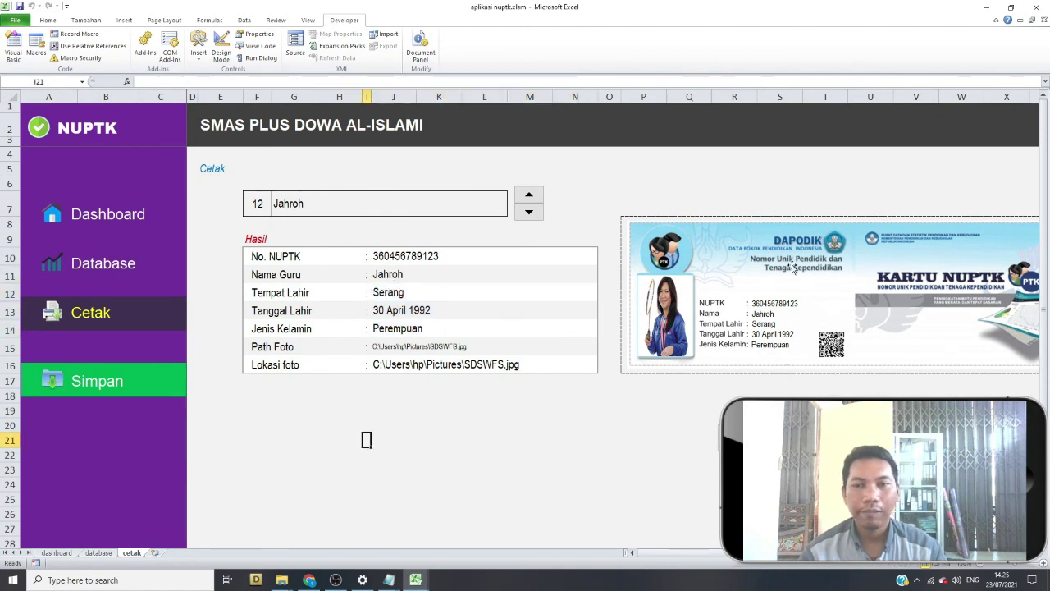
left_click(715, 198)
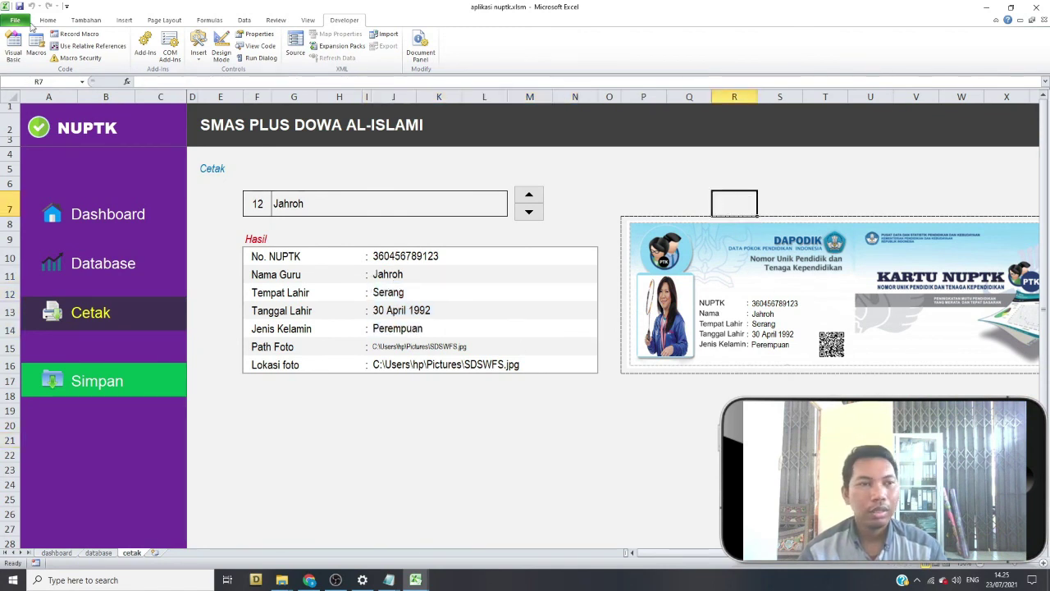
left_click(85, 19)
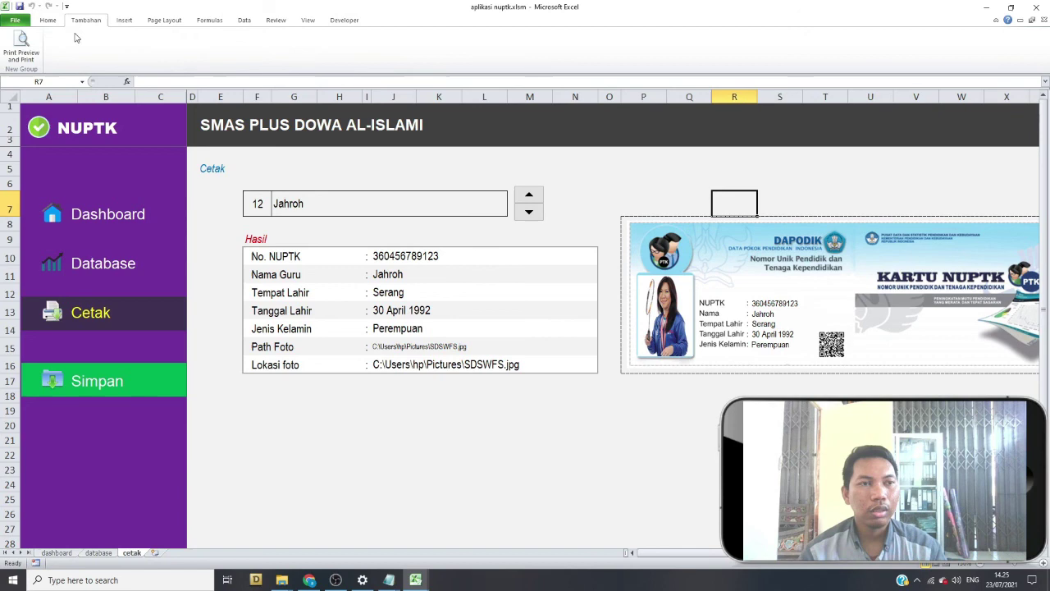
left_click(23, 46)
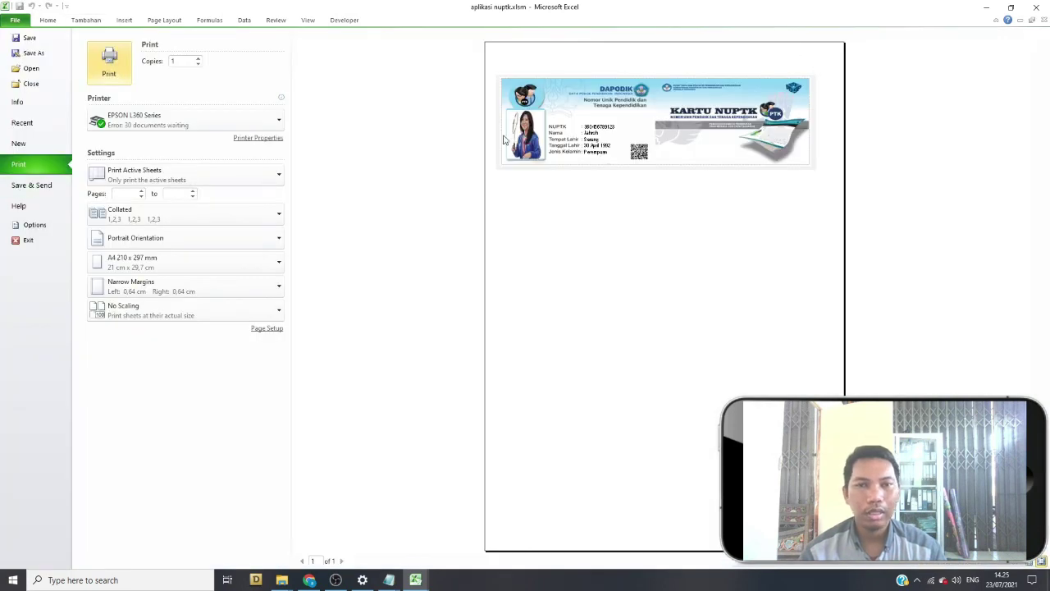
left_click(46, 19)
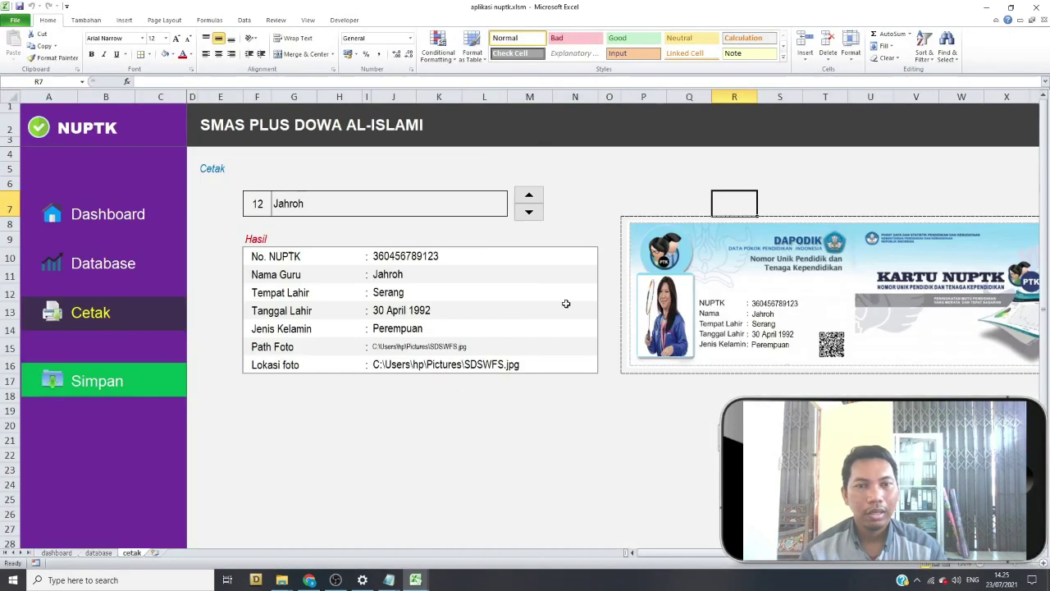
left_click(527, 440)
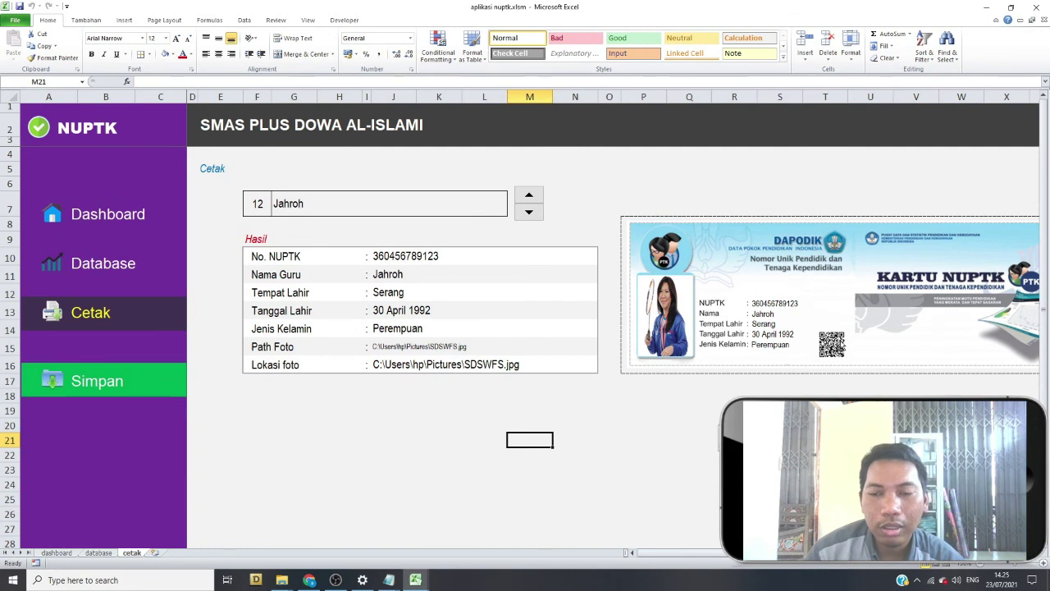
left_click(842, 371)
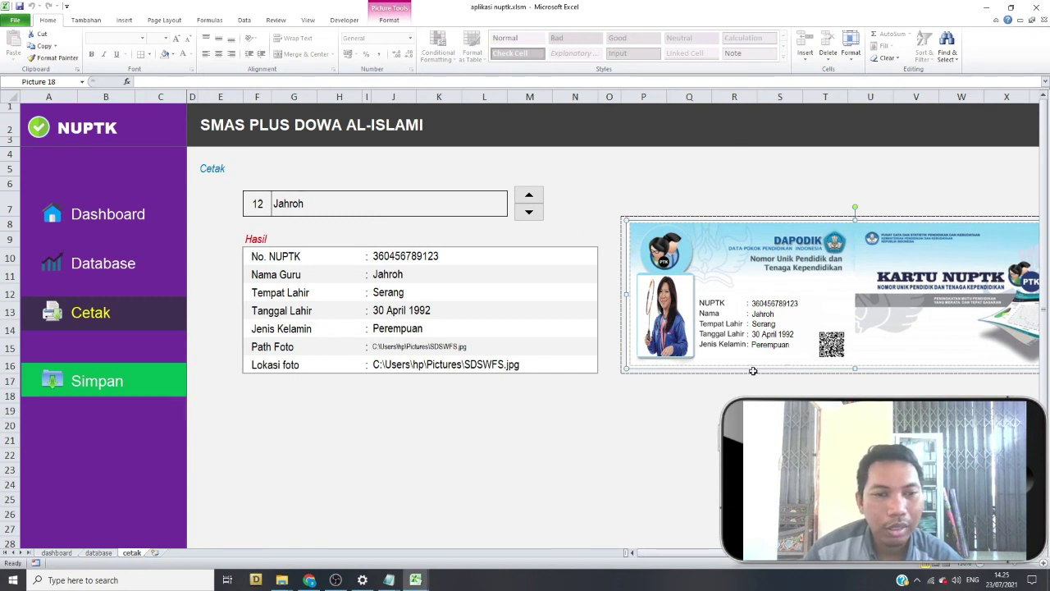
left_click(711, 401)
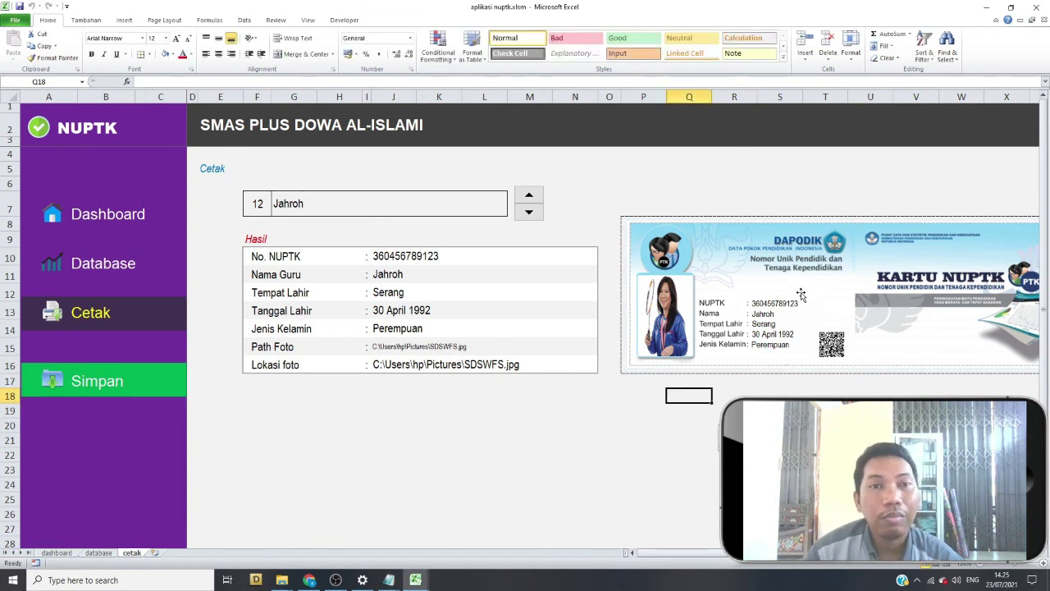